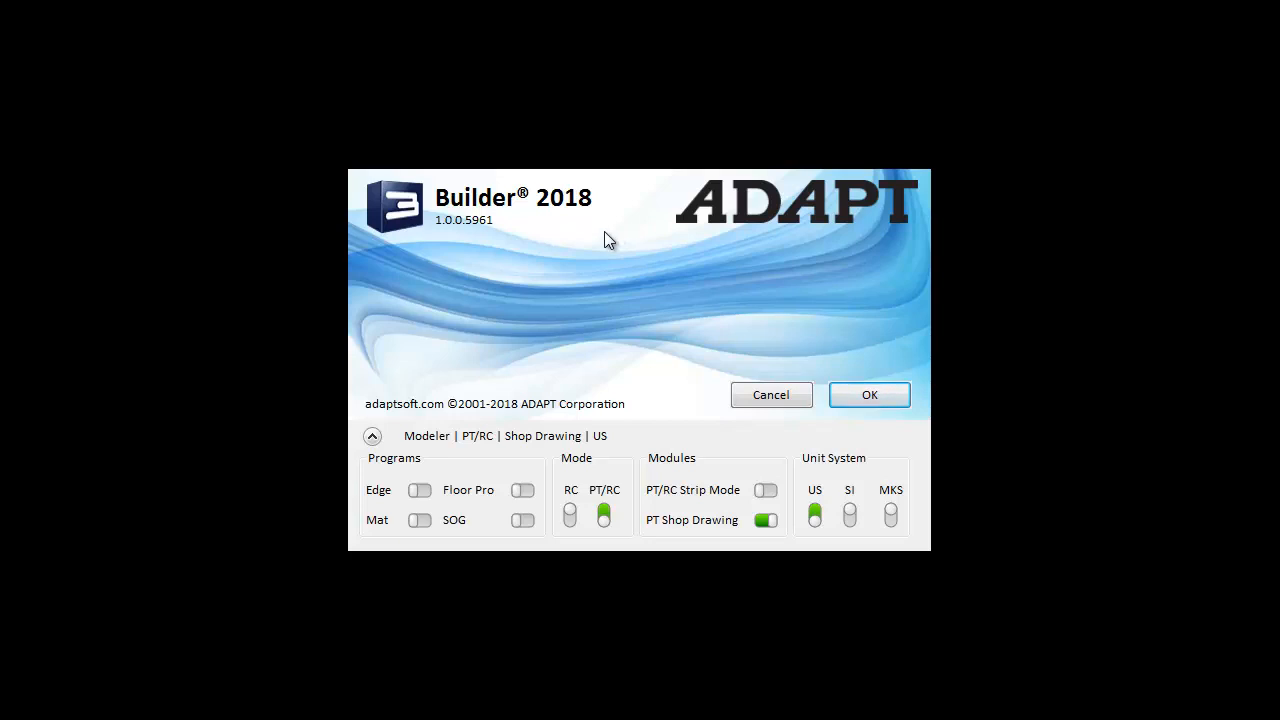
# - Enable the Edge and Floor Pro programs, turn off the PT Shop Drawing module, and launch with these startup settings
pyautogui.click(372, 438)
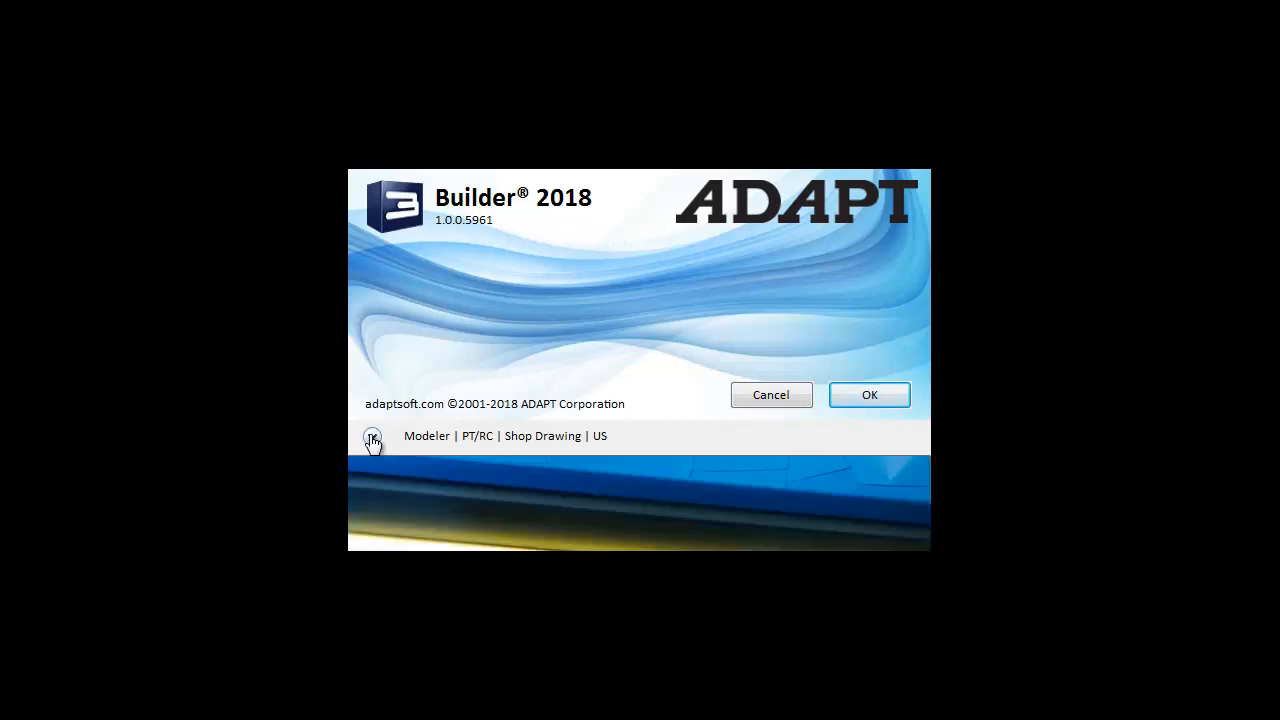
pyautogui.click(372, 438)
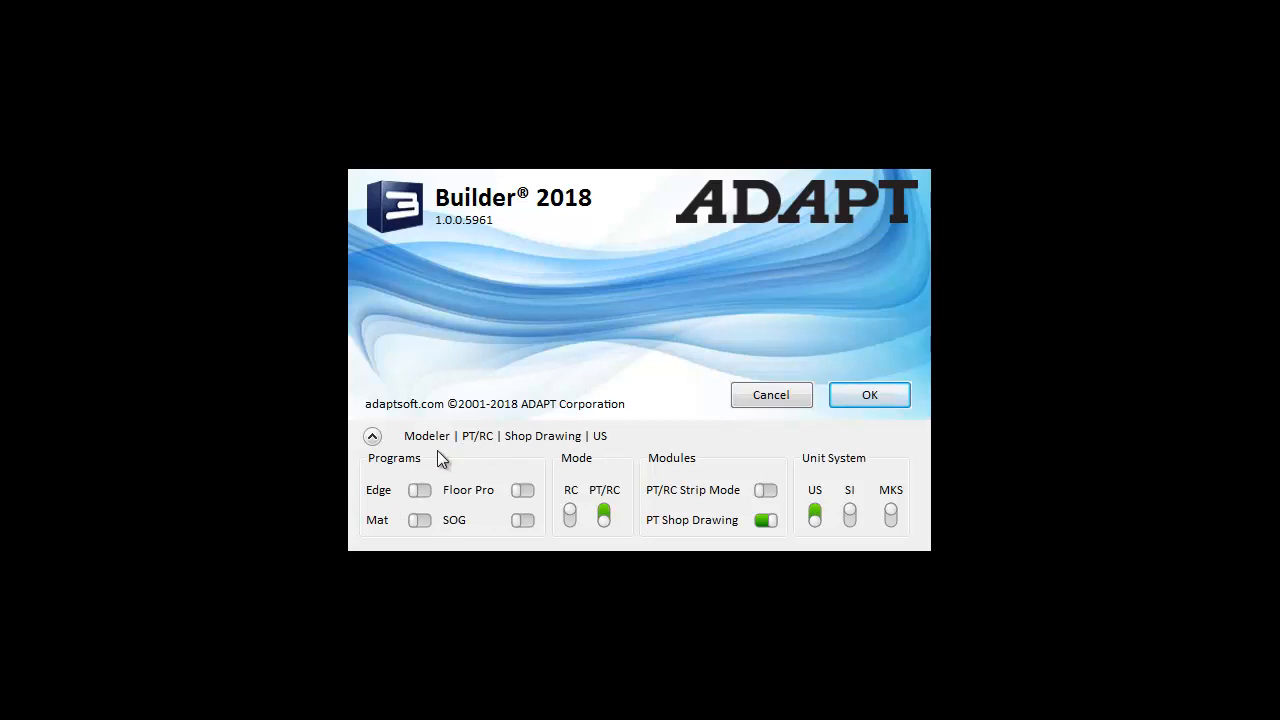
pyautogui.click(372, 440)
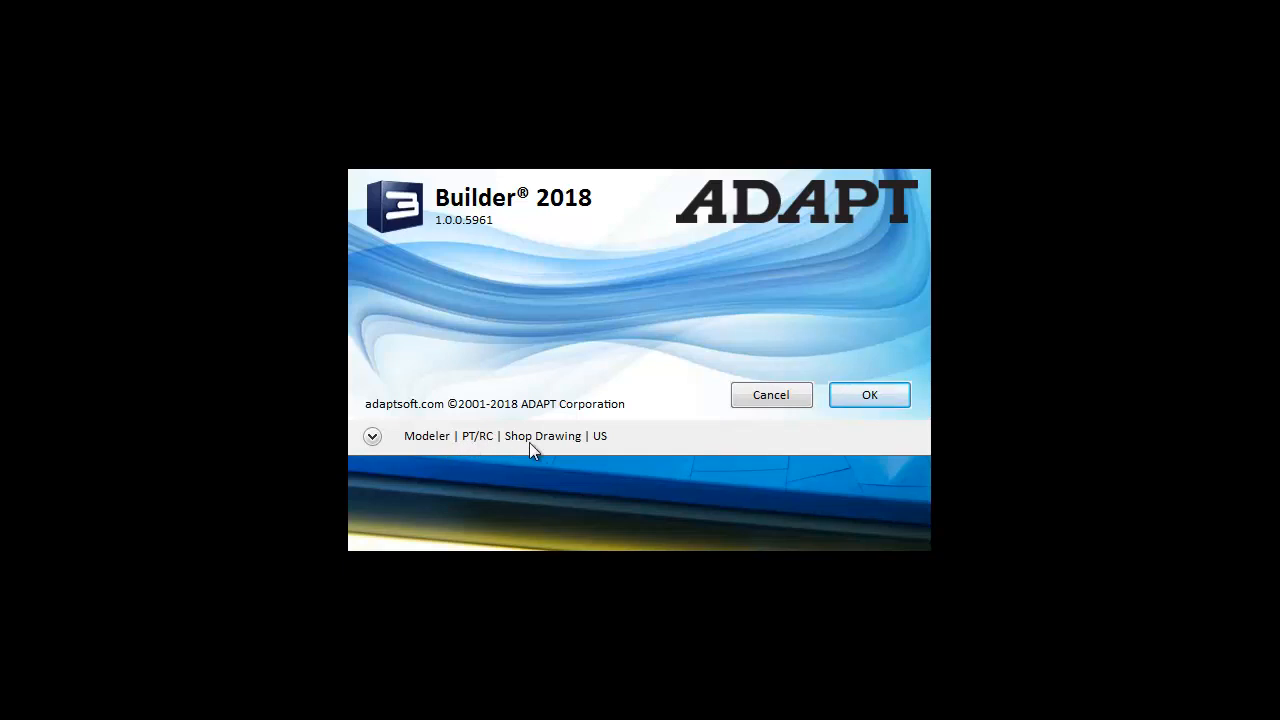
pyautogui.click(372, 440)
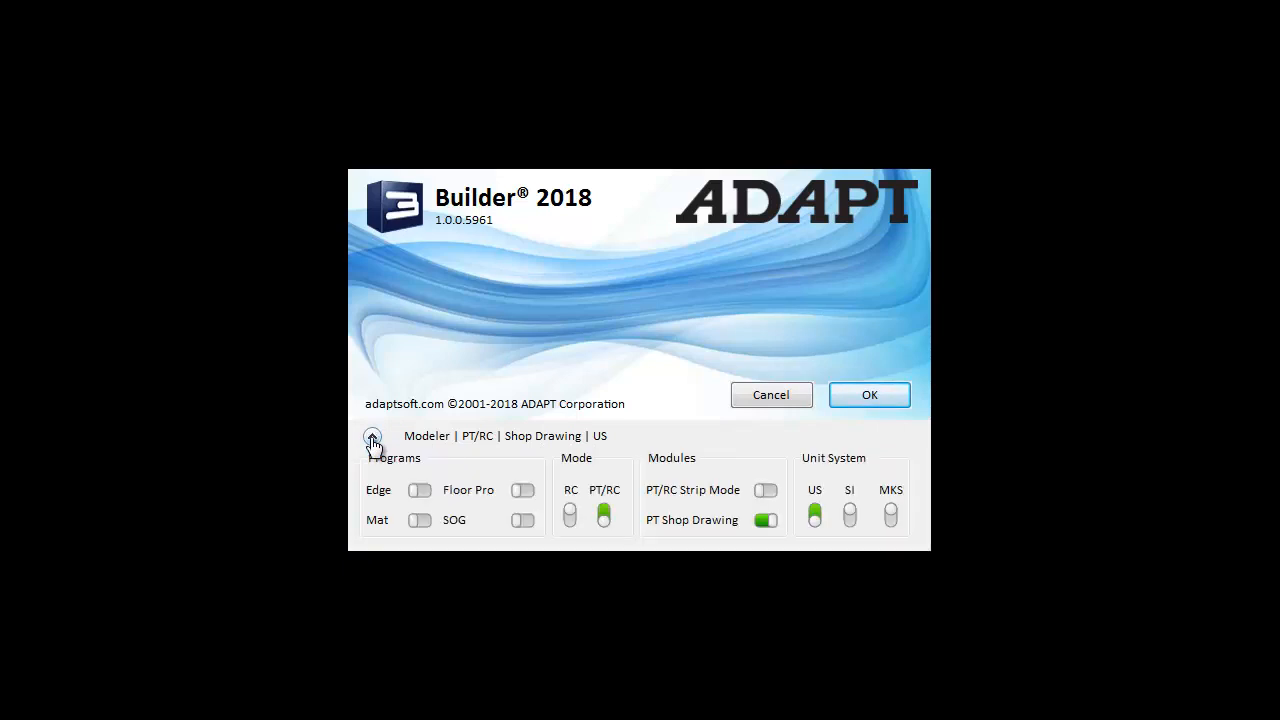
pyautogui.click(420, 491)
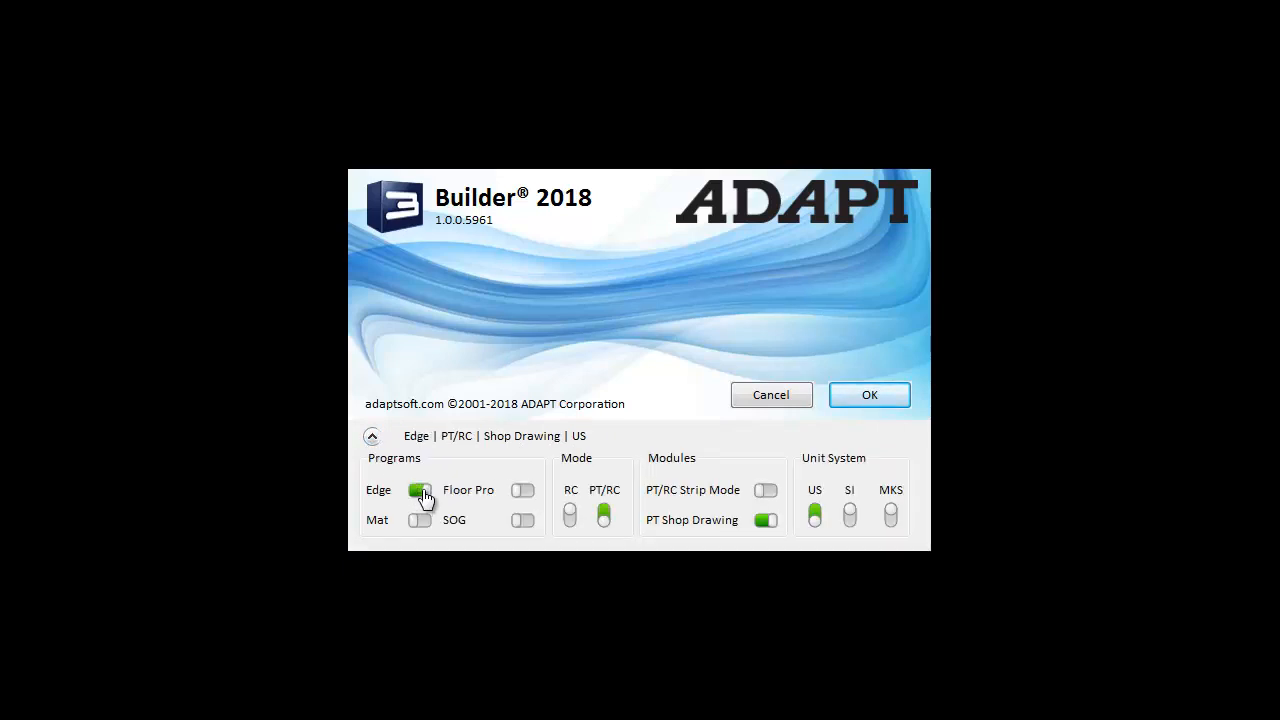
pyautogui.click(522, 491)
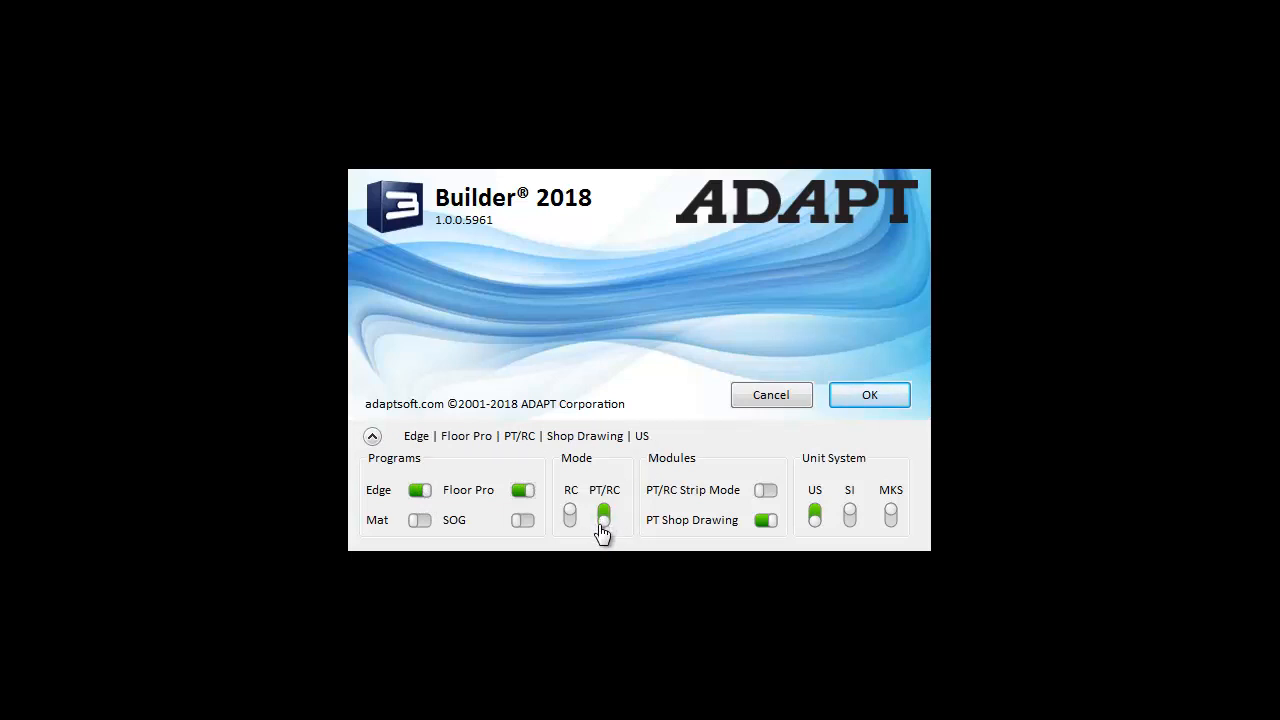
pyautogui.click(759, 522)
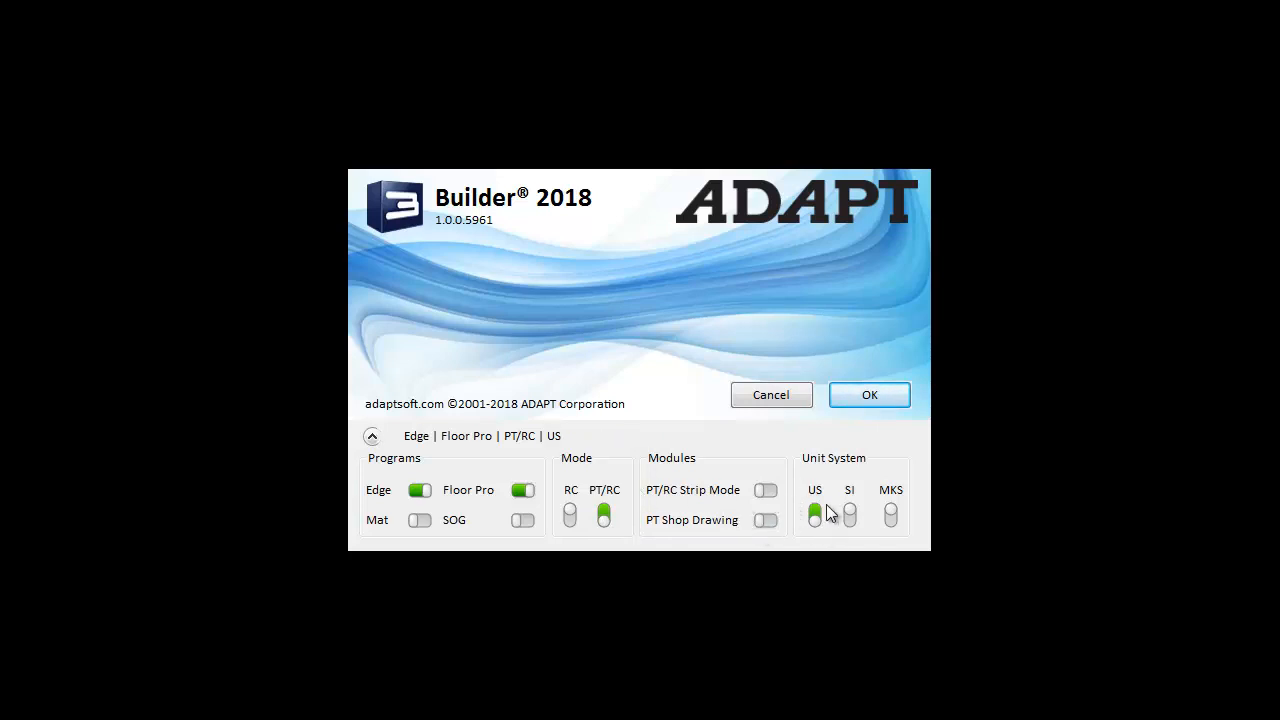
pyautogui.click(869, 396)
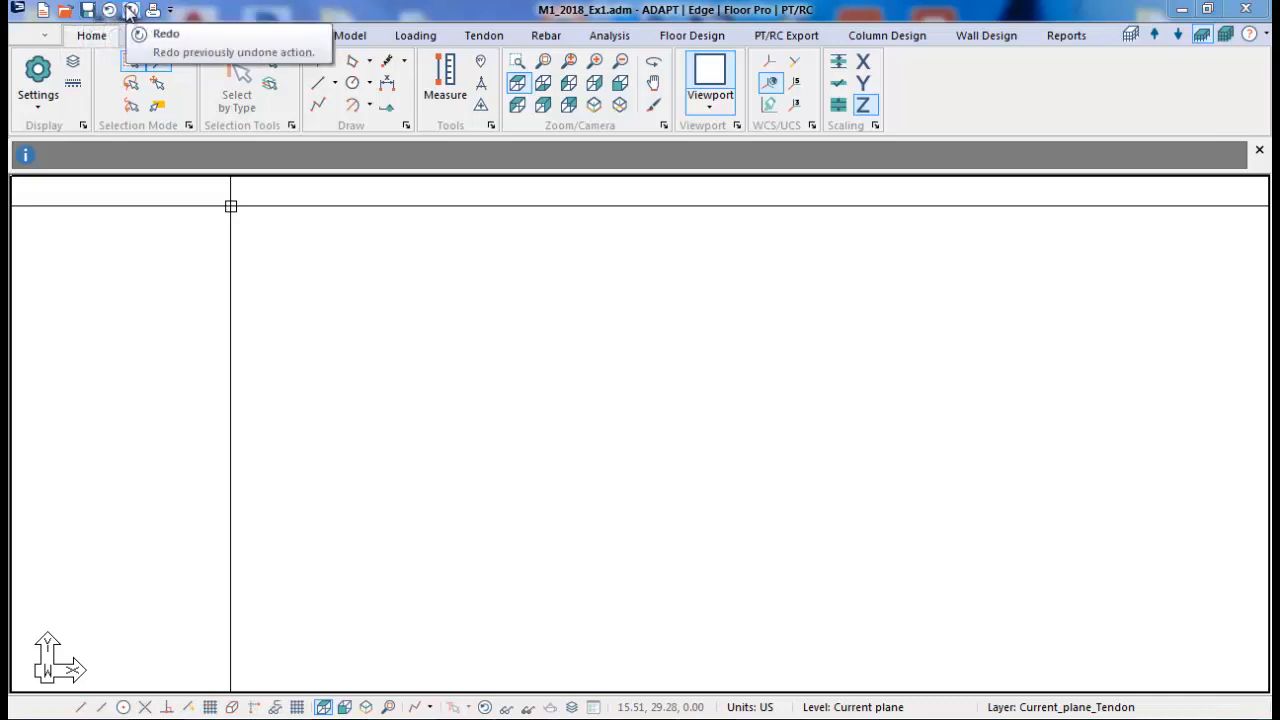
pyautogui.click(170, 11)
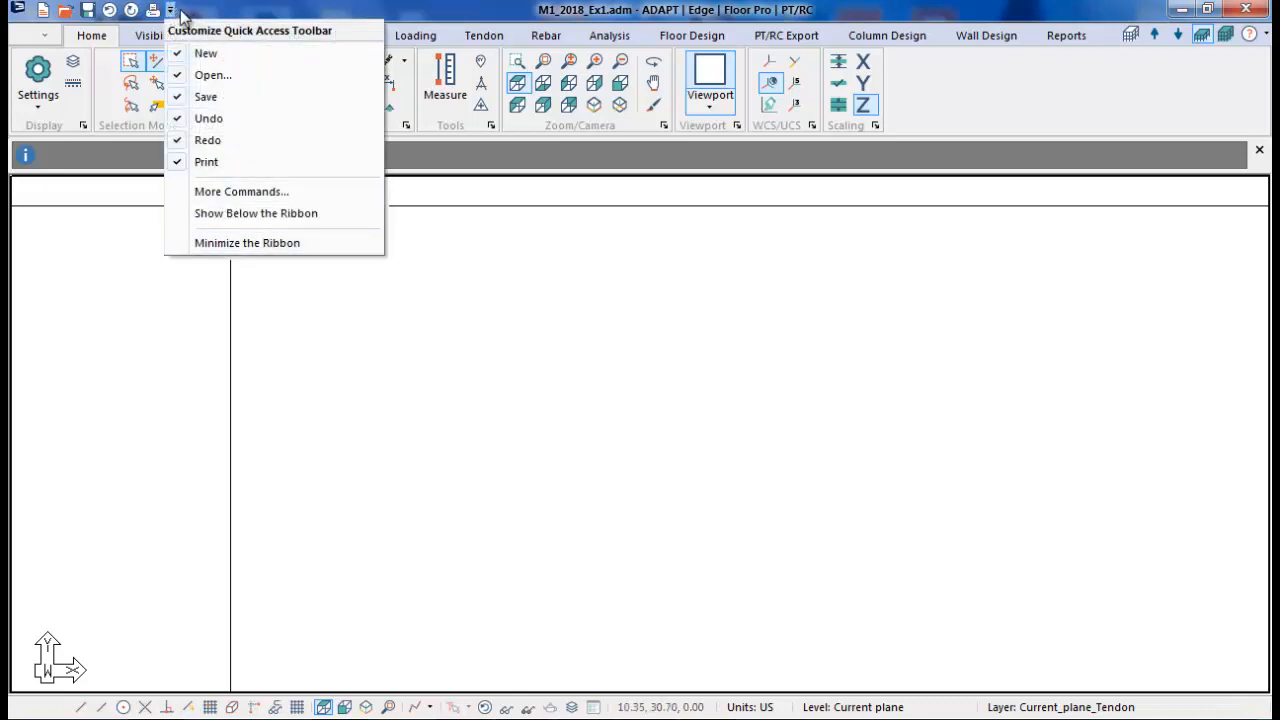
pyautogui.click(457, 320)
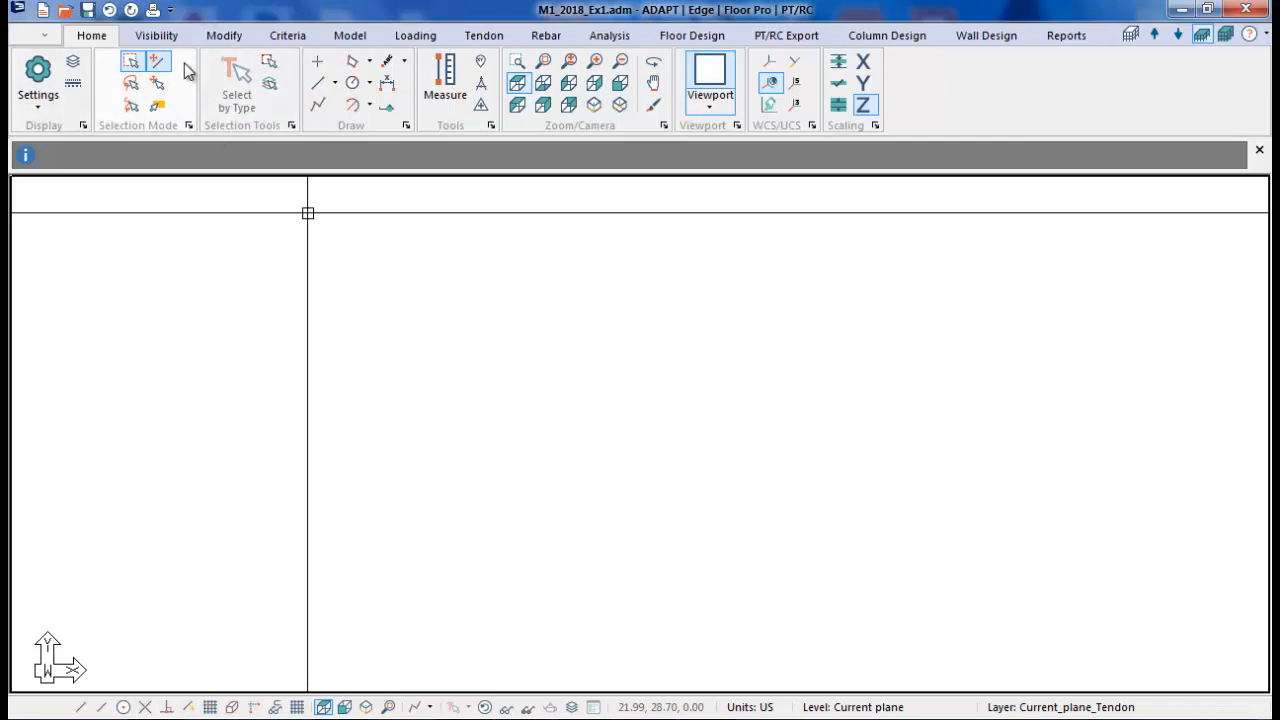
pyautogui.click(162, 37)
pyautogui.click(218, 37)
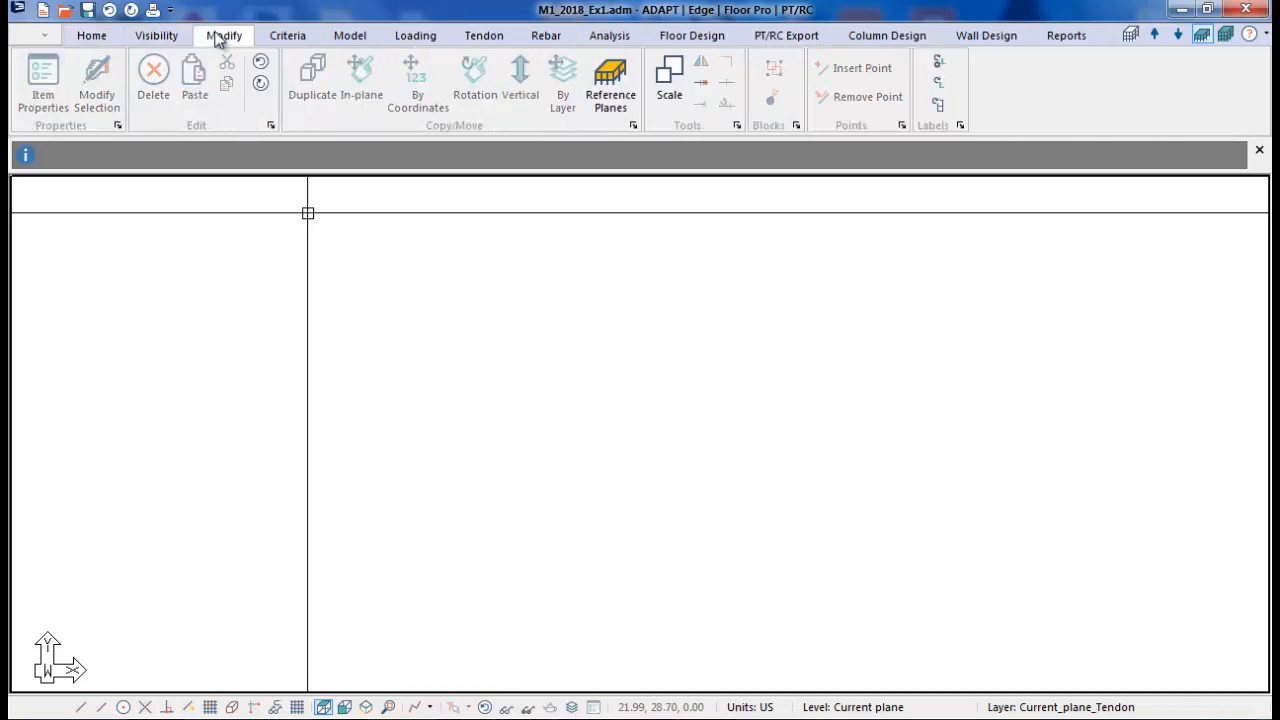
# - Add a Dramix FRC concrete in the material criteria, delete it again, and close the material settings
pyautogui.click(274, 37)
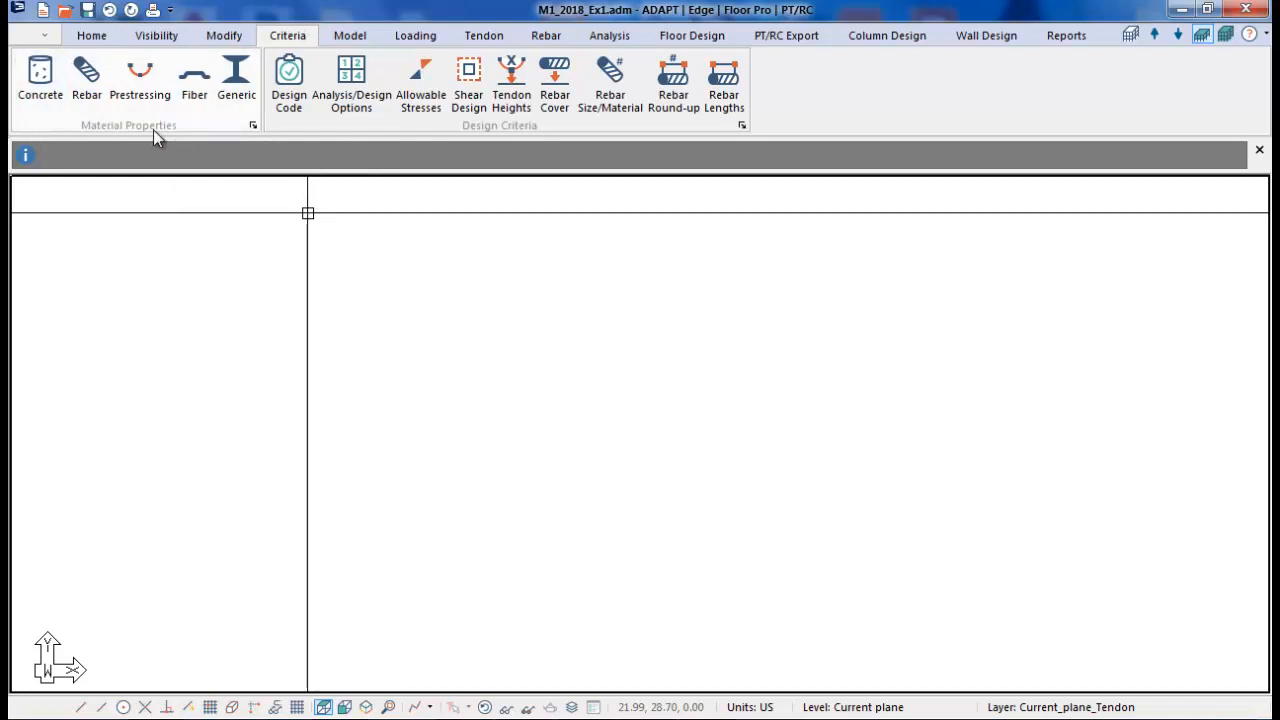
pyautogui.click(194, 95)
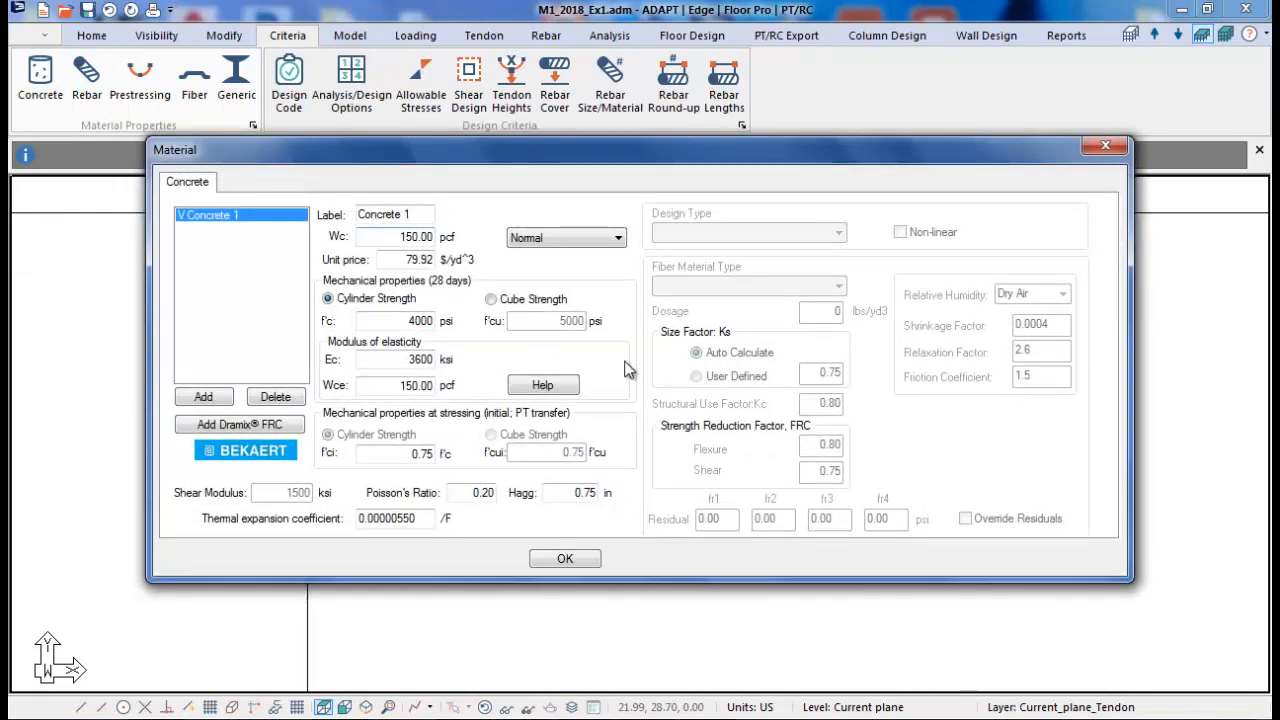
pyautogui.click(232, 425)
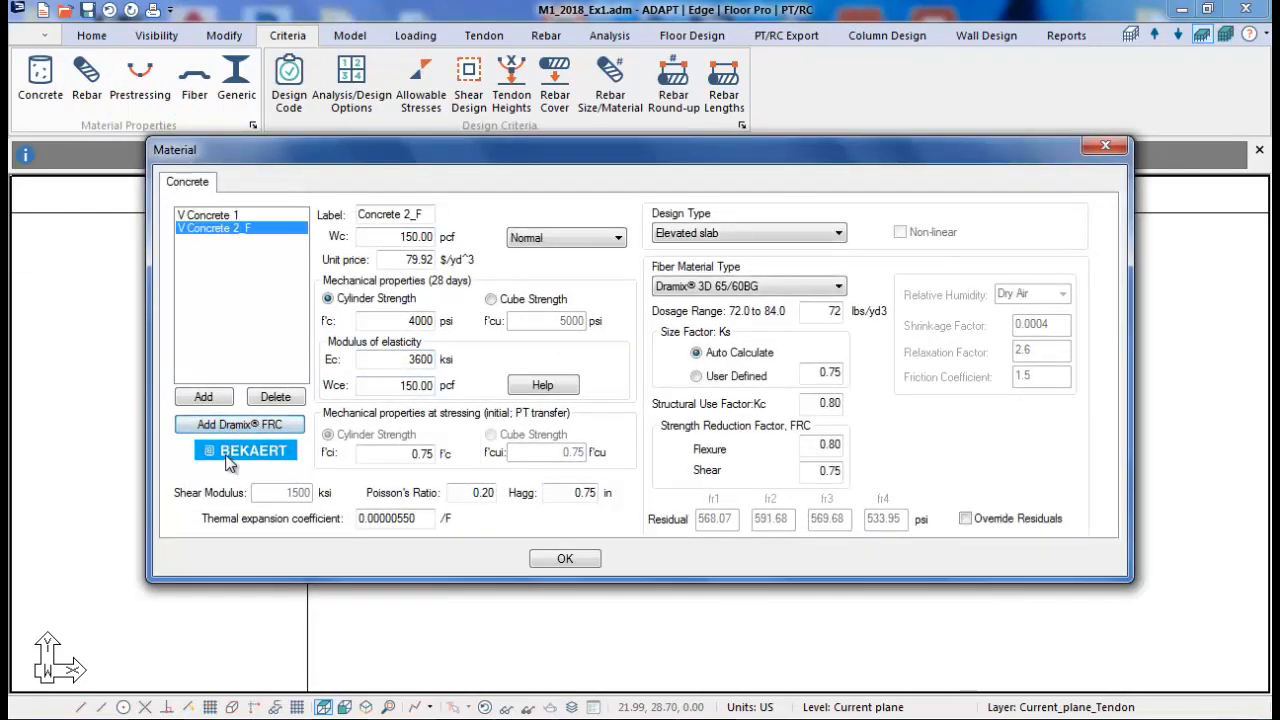
pyautogui.click(262, 400)
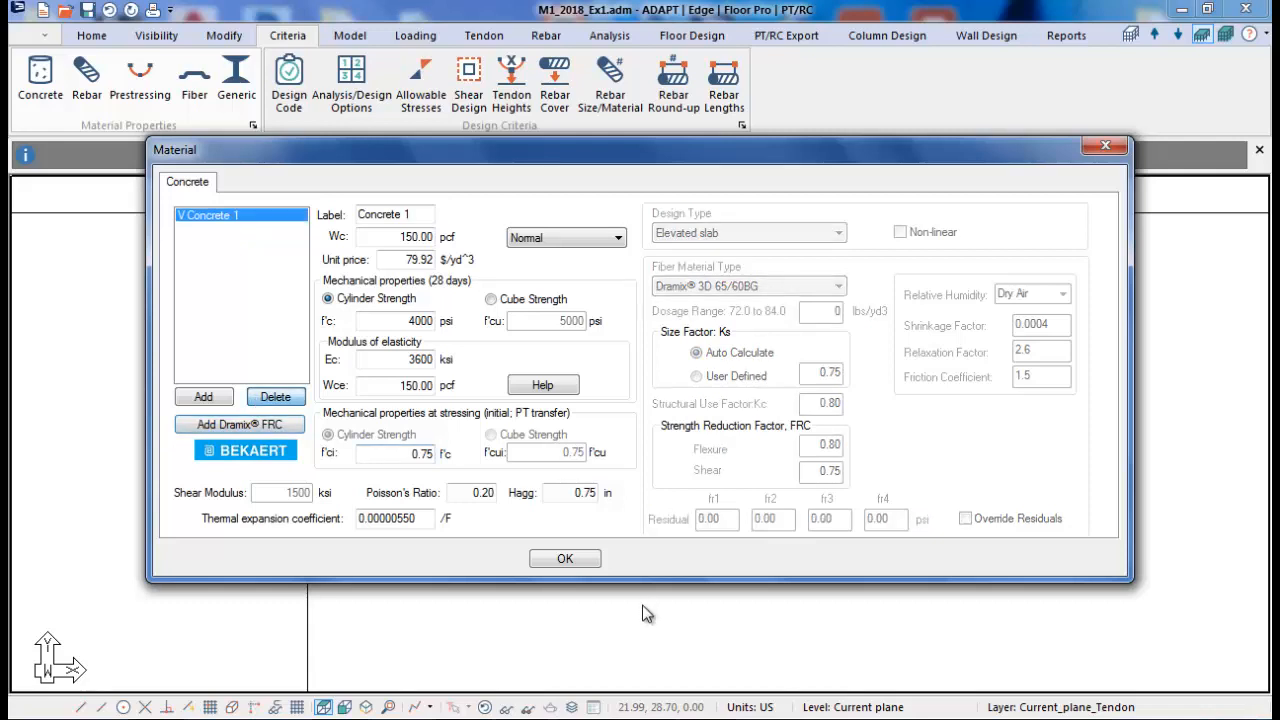
pyautogui.click(565, 558)
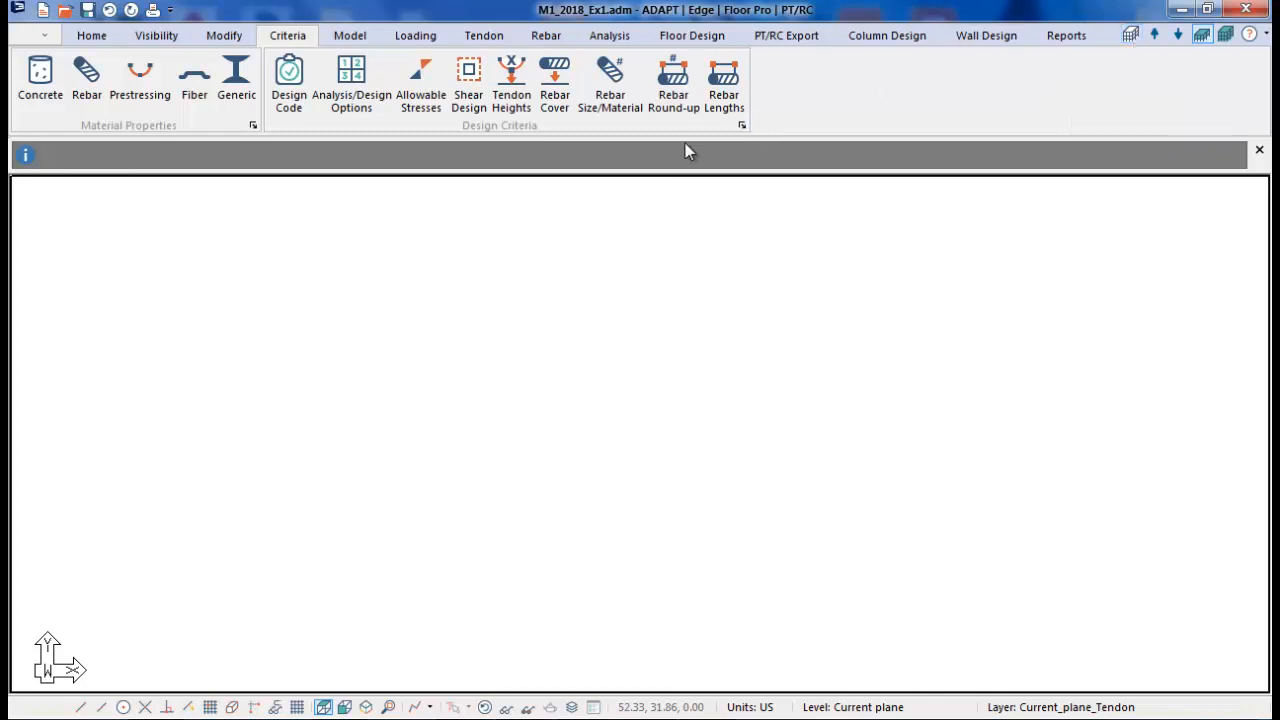
# - Read through the descriptions of the Design Criteria tools, from Design Code to Reinforcement Bar Lengths, and close them
pyautogui.click(741, 126)
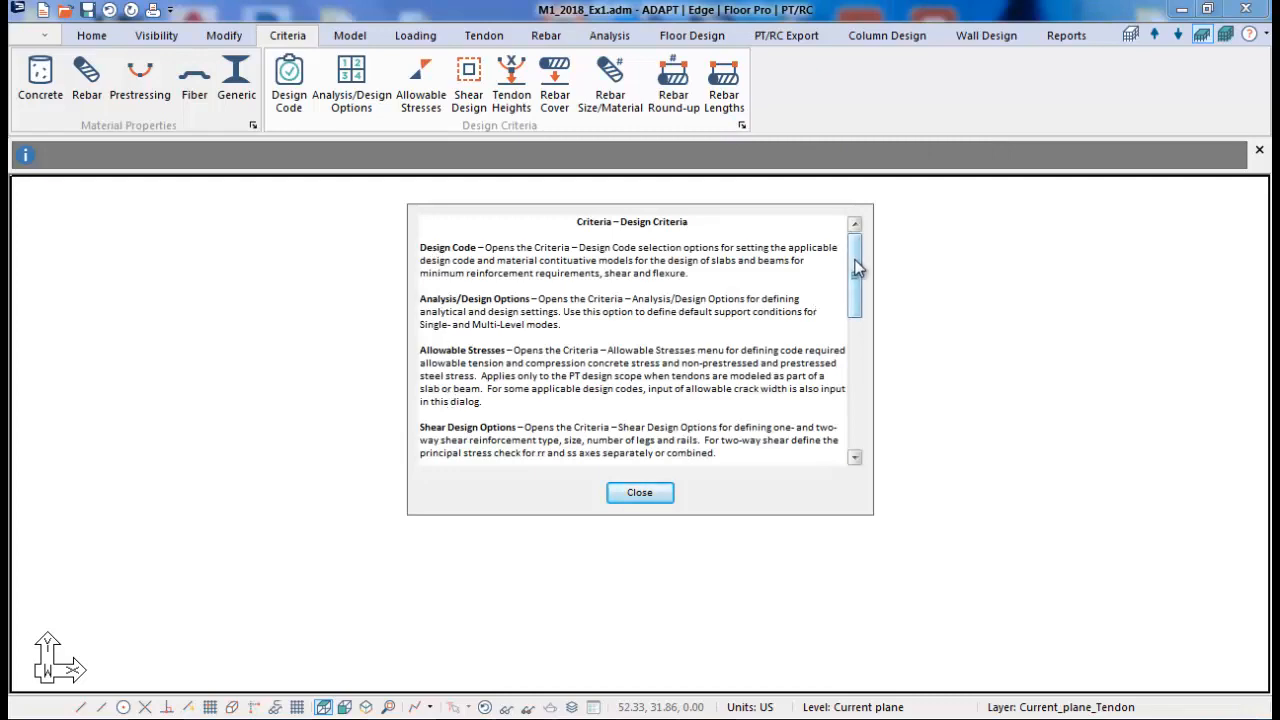
pyautogui.scroll(-10, 857, 268)
pyautogui.scroll(3, 861, 316)
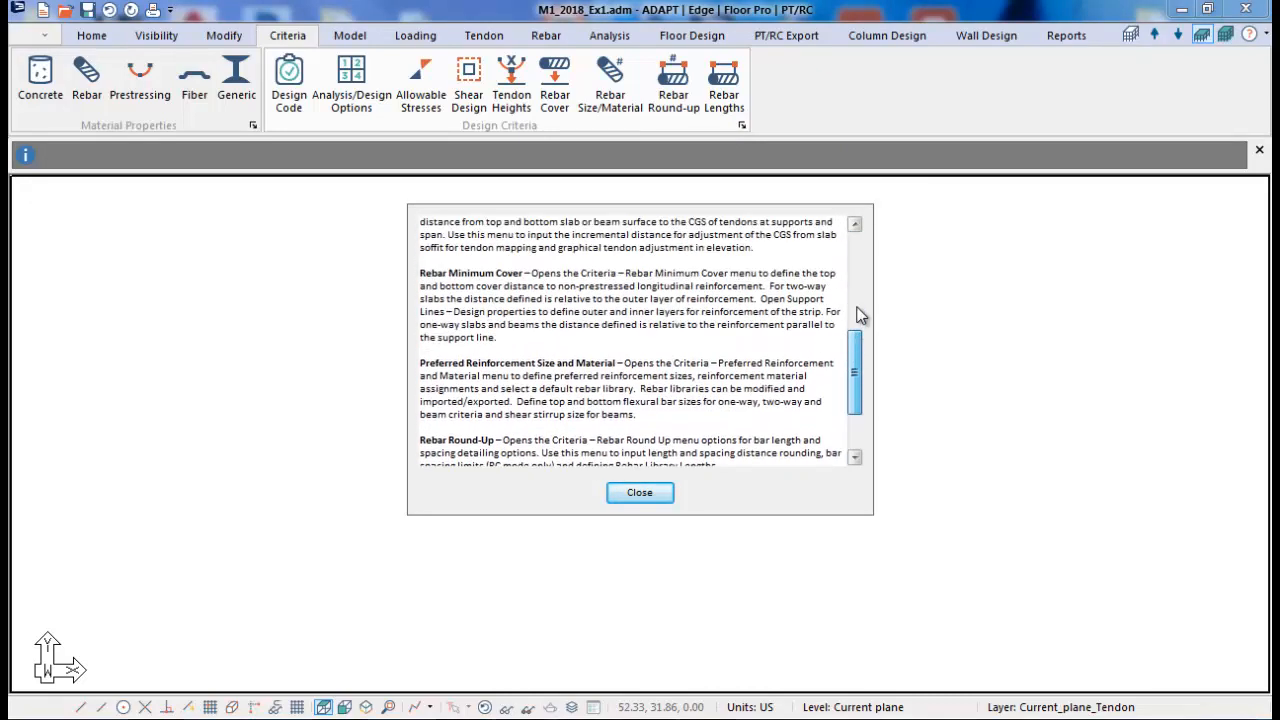
pyautogui.scroll(7, 858, 280)
pyautogui.scroll(-10, 851, 300)
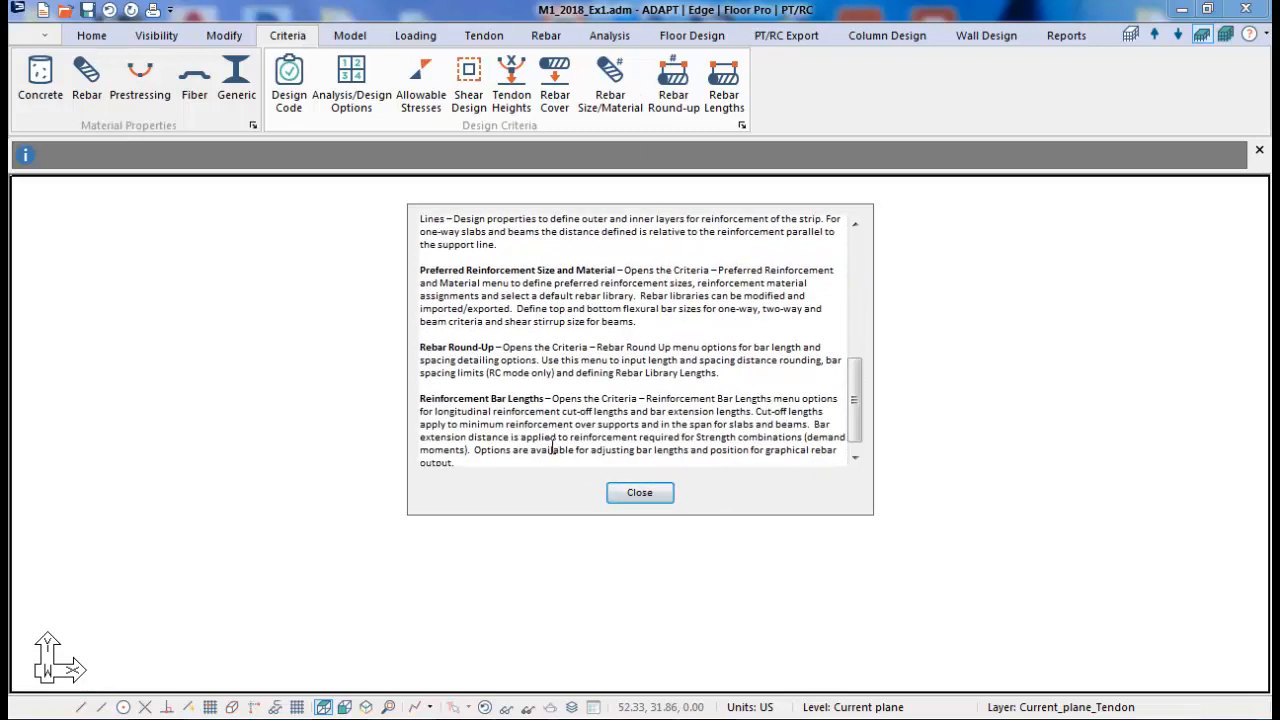
pyautogui.click(628, 492)
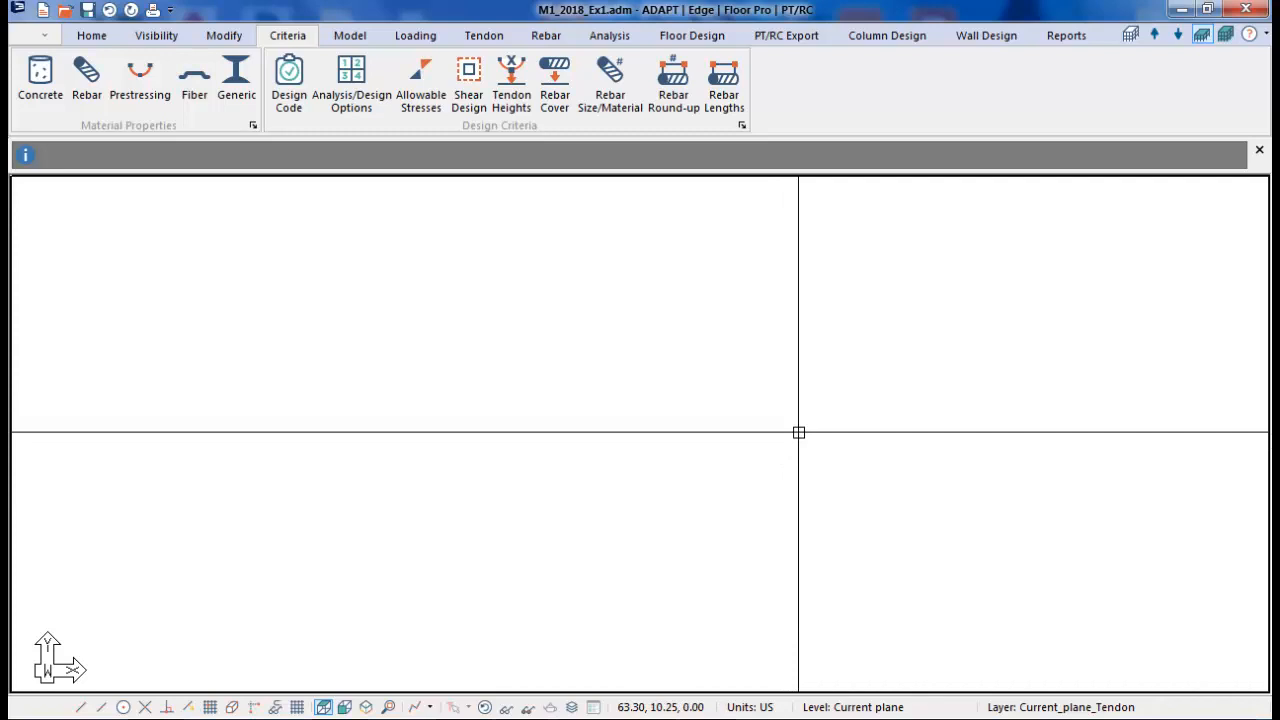
# - Check the program version and license information in About Builder, and look over the other help options
pyautogui.click(1225, 36)
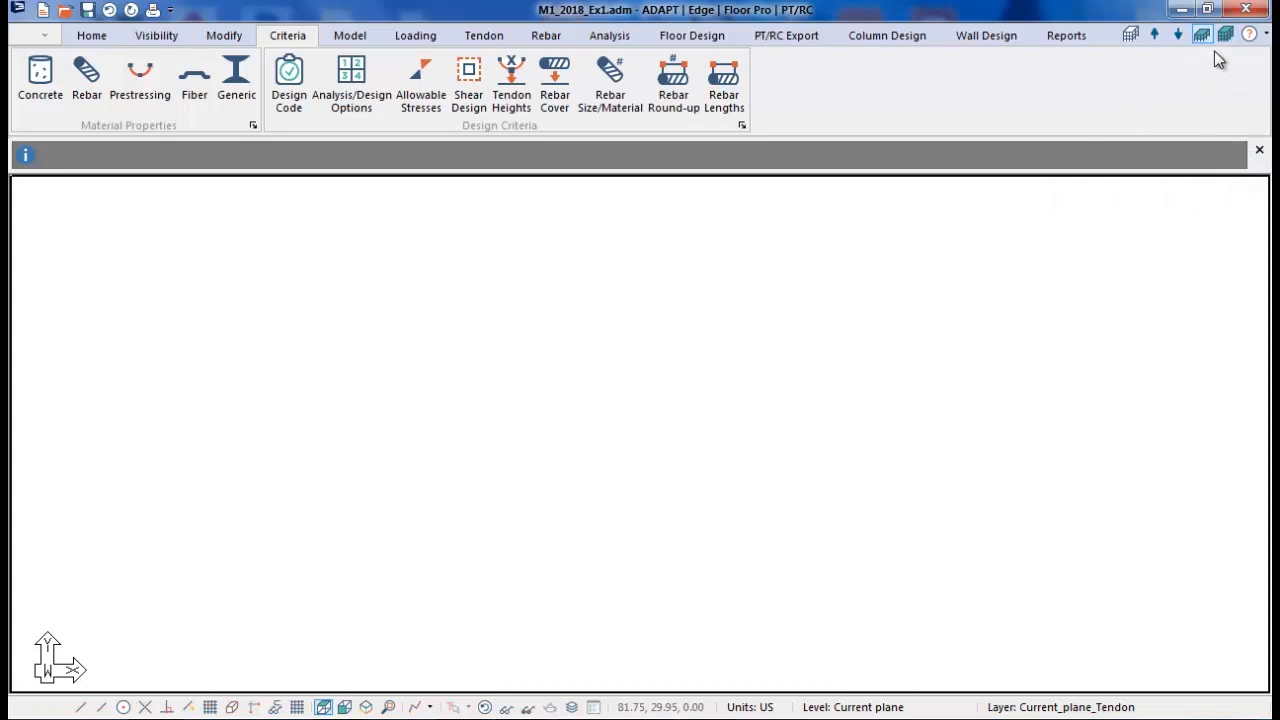
pyautogui.click(1264, 36)
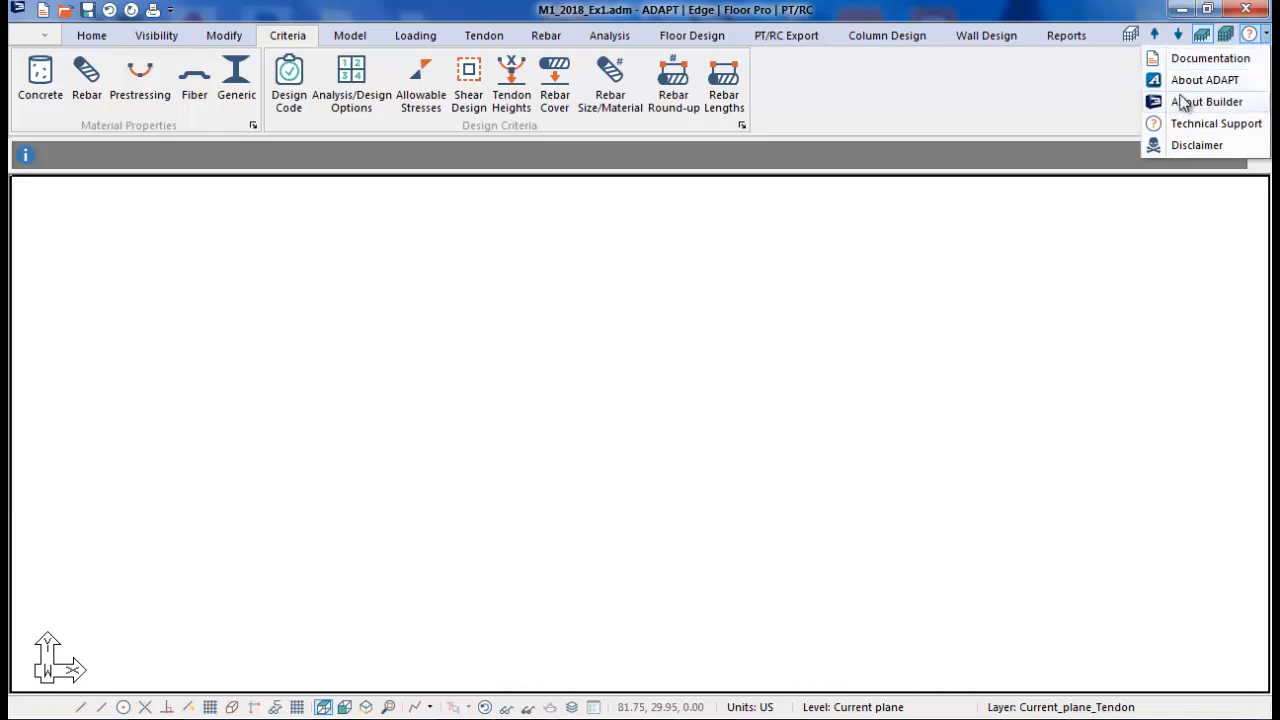
pyautogui.click(1213, 102)
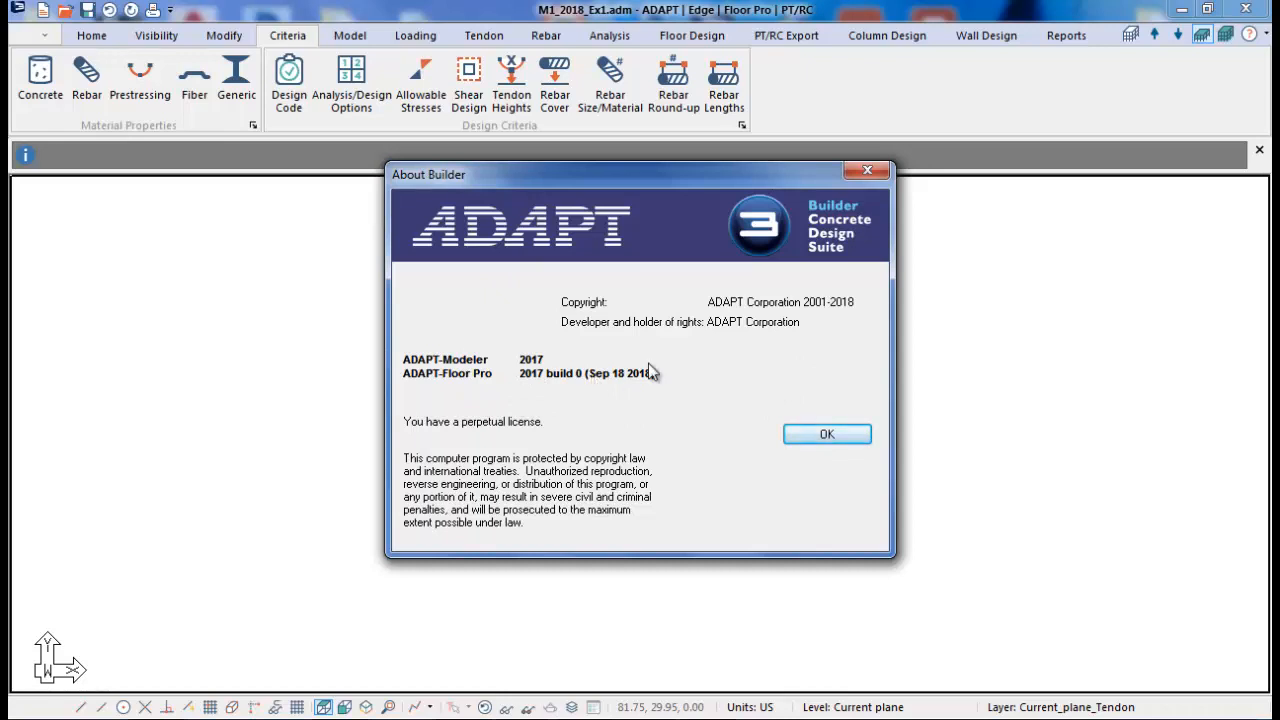
pyautogui.click(866, 173)
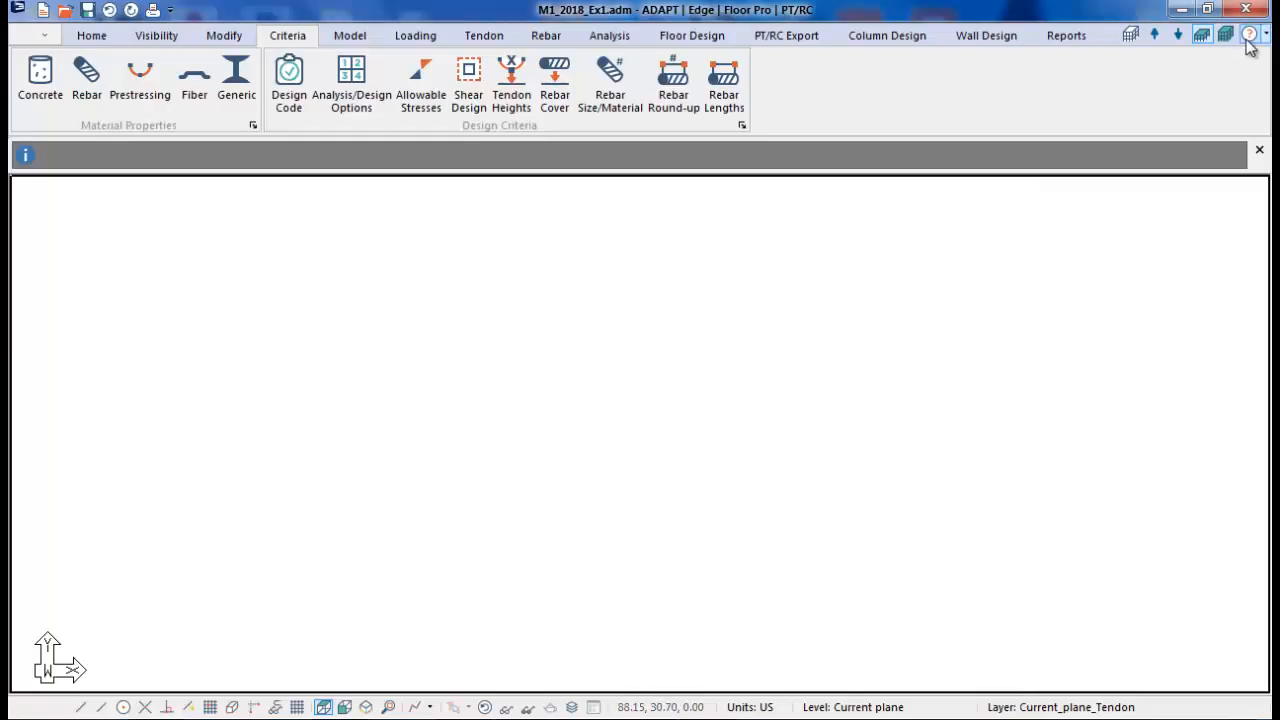
pyautogui.click(1266, 37)
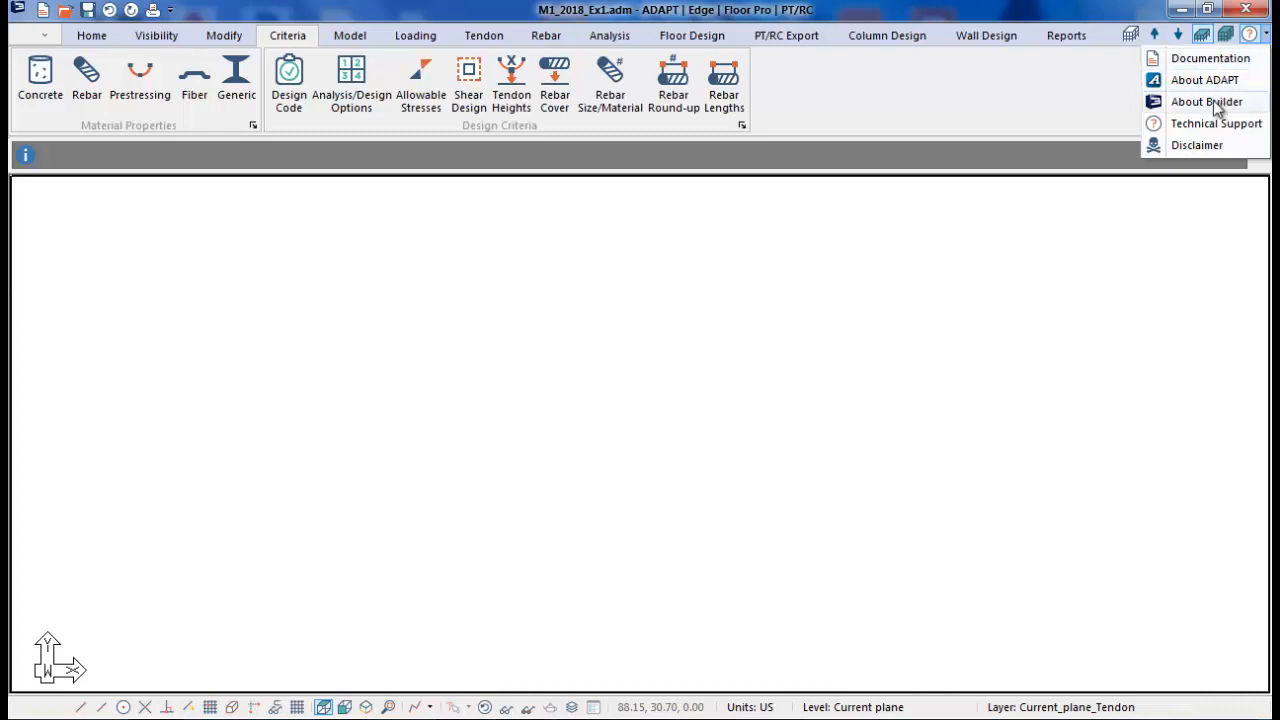
pyautogui.click(991, 358)
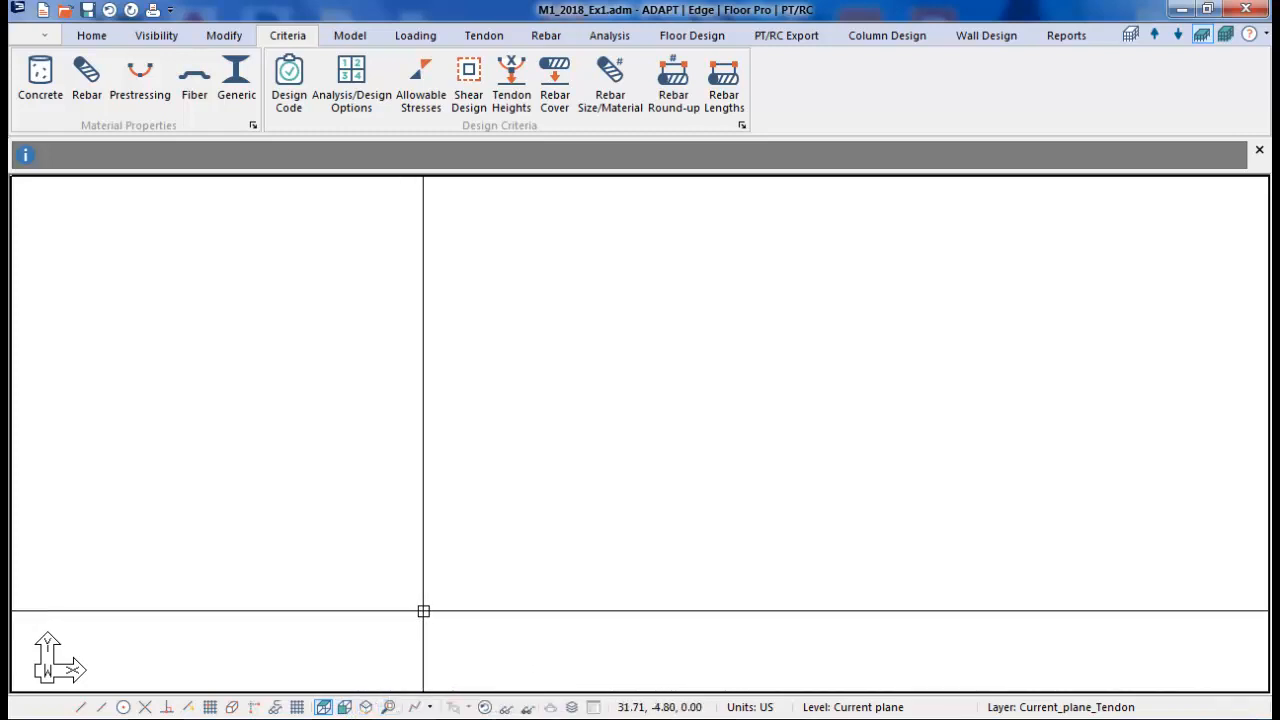
pyautogui.click(429, 707)
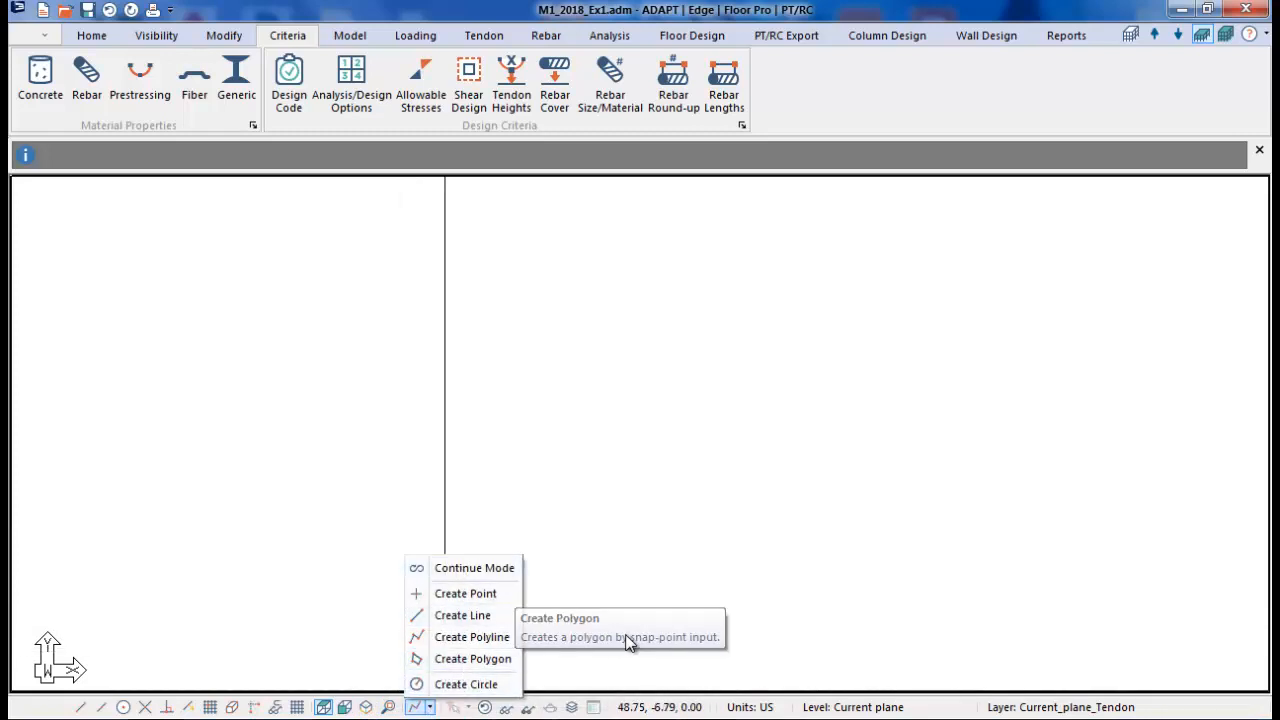
pyautogui.click(460, 661)
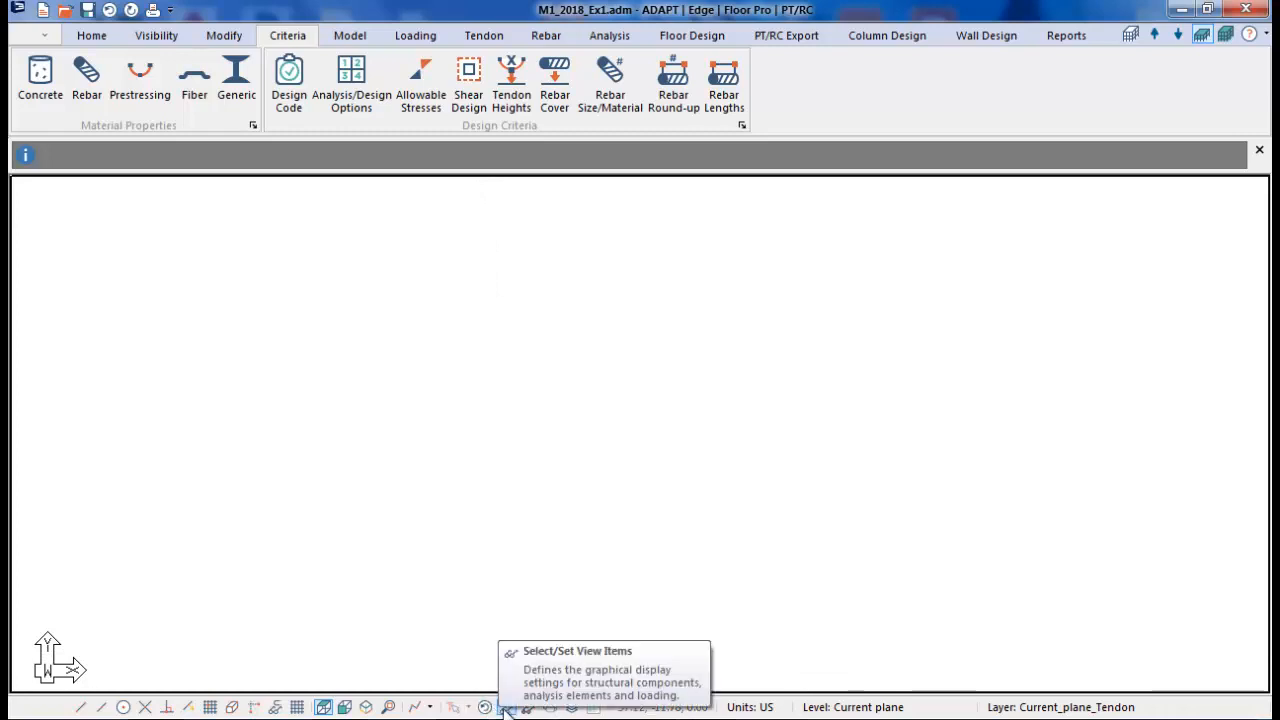
# - Examine the structural component display options in Select/Set View Items and close them without changes
pyautogui.click(506, 707)
pyautogui.moveTo(968, 106); pyautogui.dragTo(606, 200)
pyautogui.click(1005, 196)
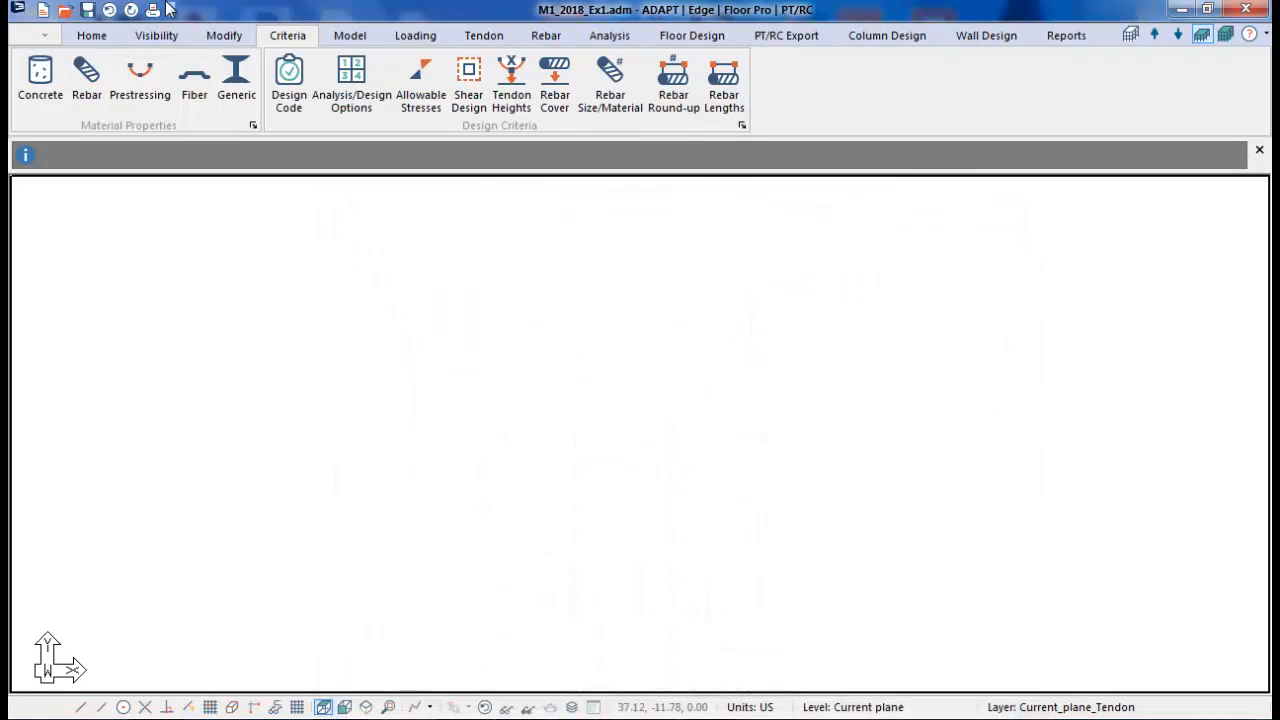
pyautogui.click(163, 37)
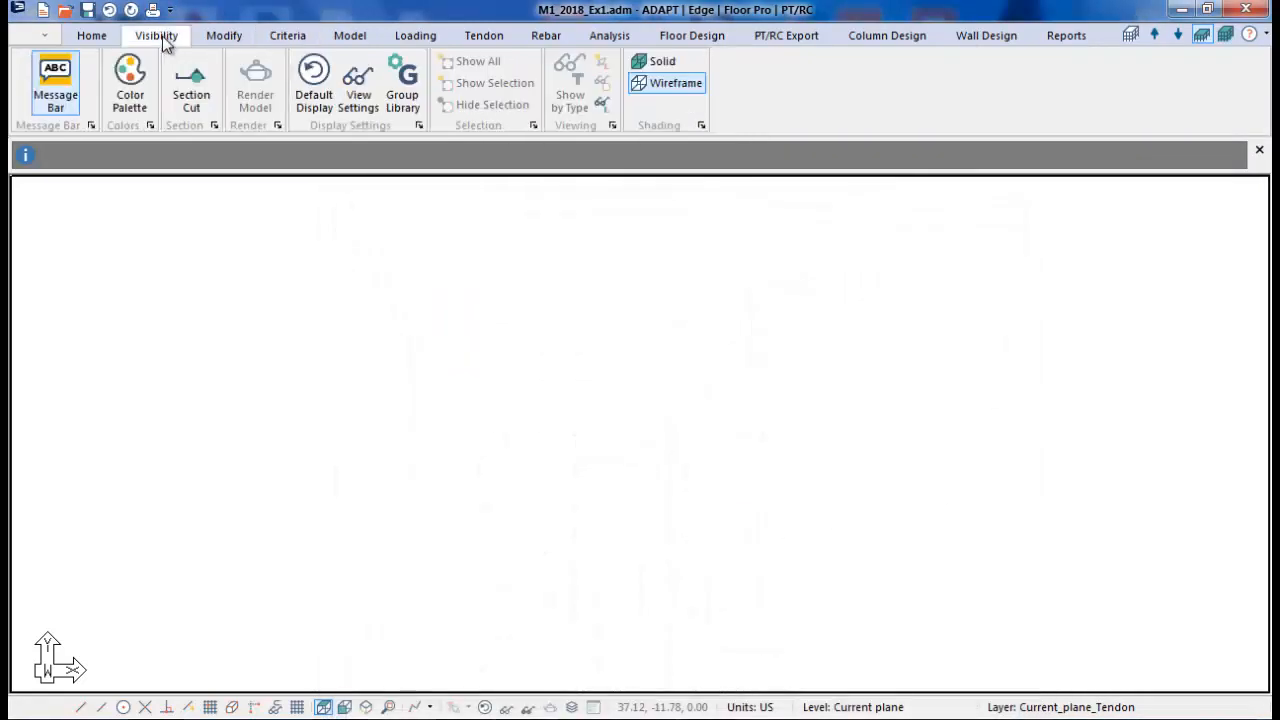
pyautogui.click(360, 95)
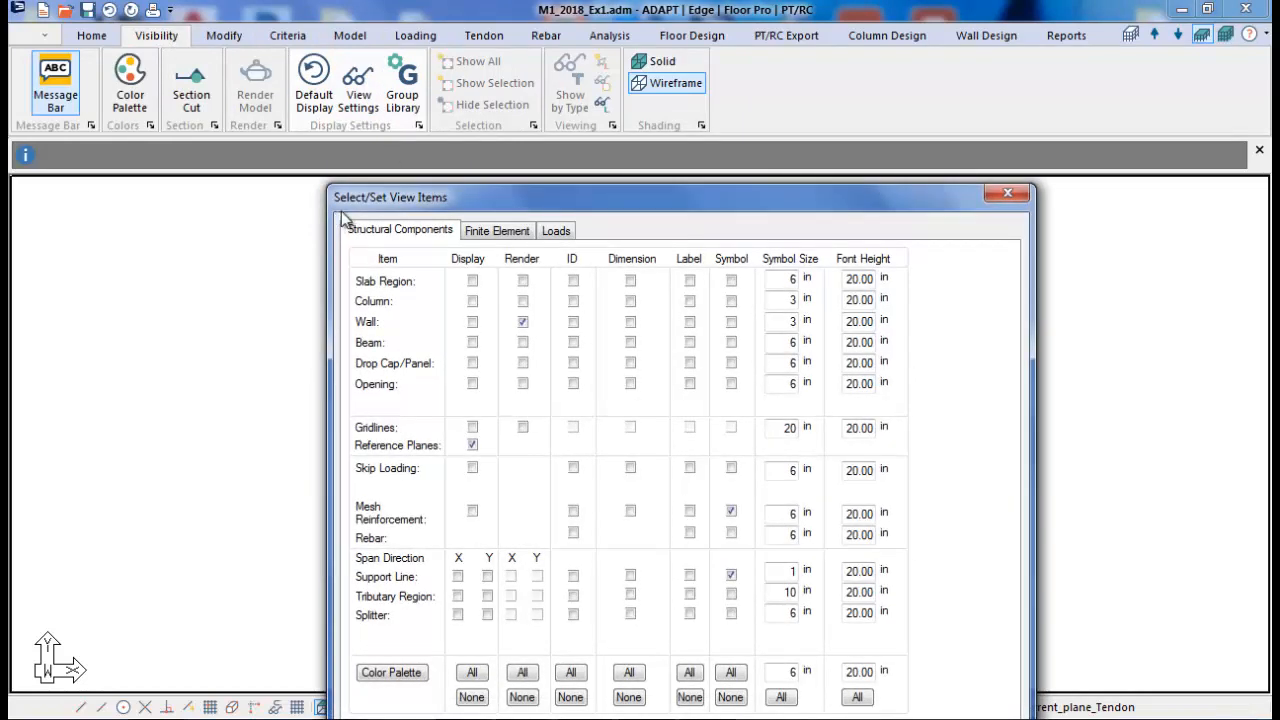
pyautogui.click(1005, 194)
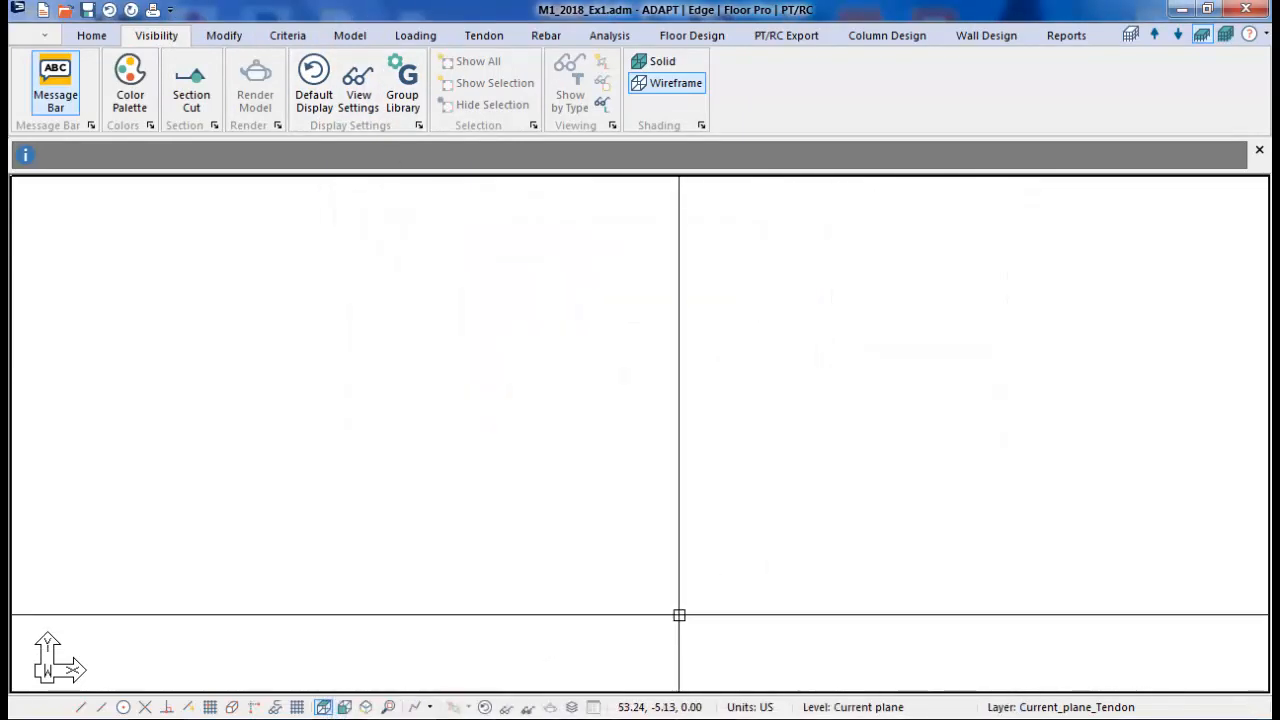
# - Examine the analysis options in the Result Display Settings and close them without changes
pyautogui.click(527, 708)
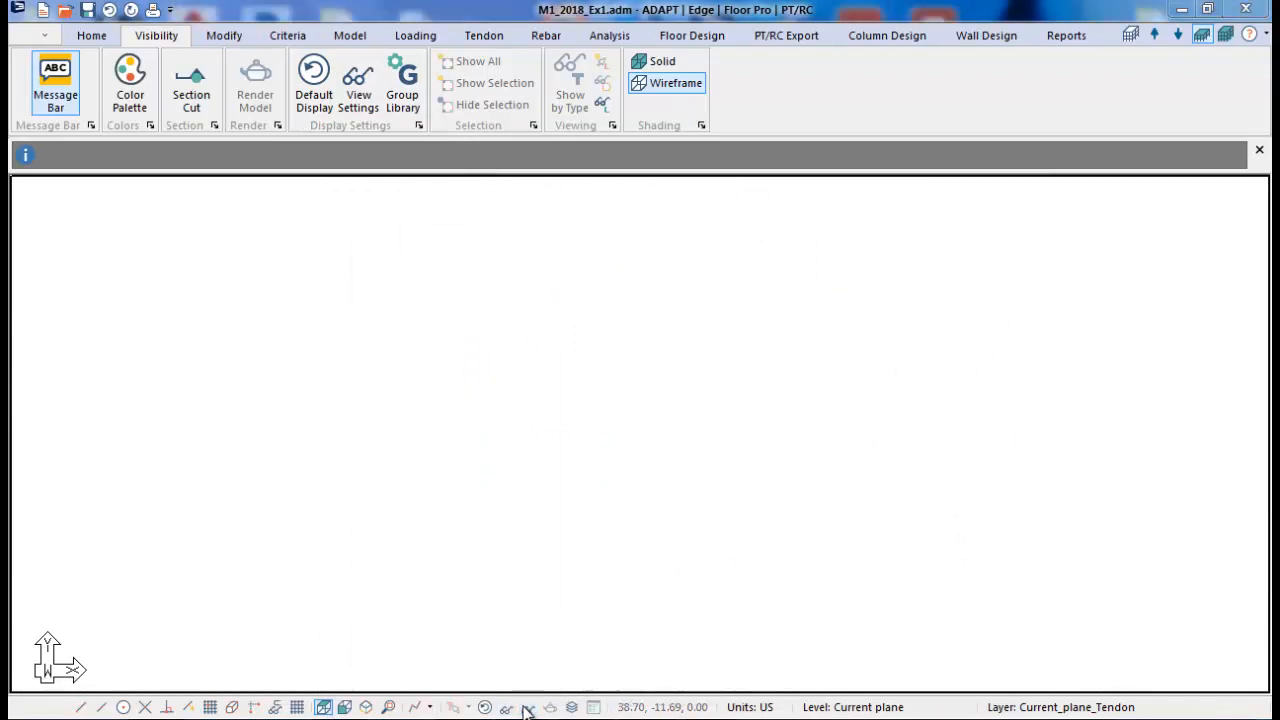
pyautogui.moveTo(1175, 266); pyautogui.dragTo(803, 78)
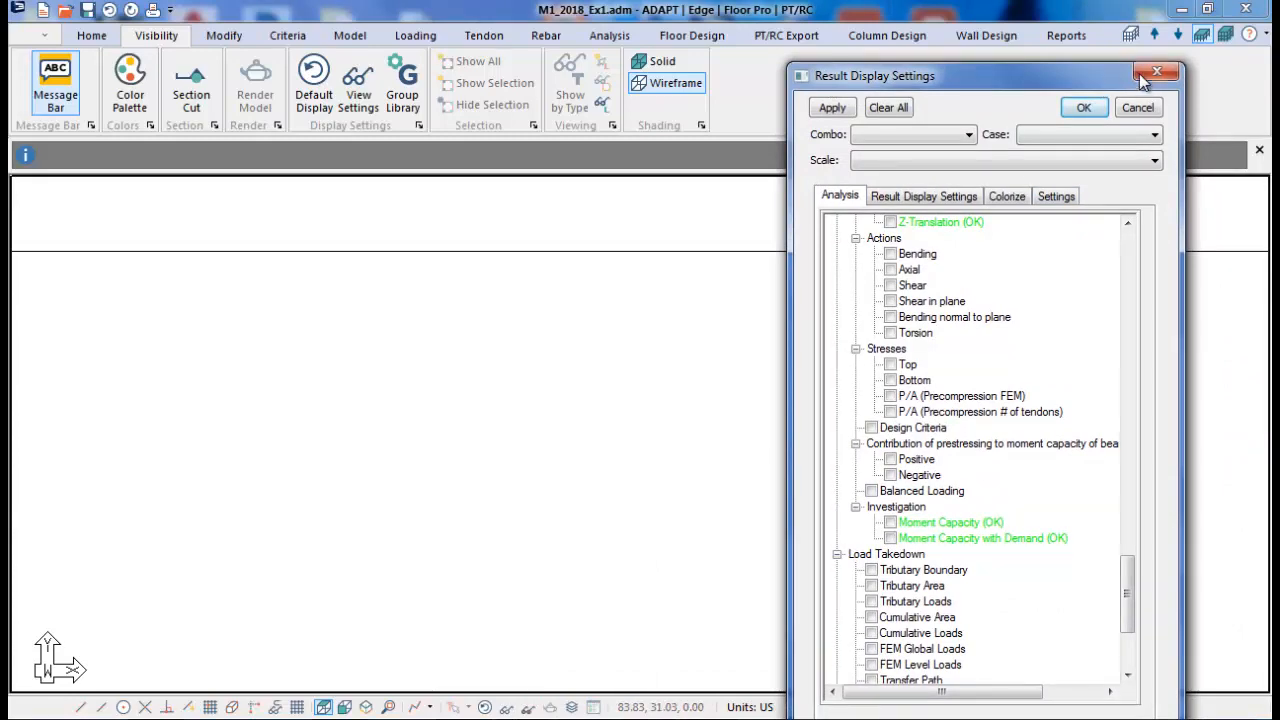
pyautogui.moveTo(1092, 80)
pyautogui.mouseDown()
pyautogui.moveTo(1102, 18)
pyautogui.moveTo(1097, 65)
pyautogui.mouseUp()
pyautogui.click(1160, 58)
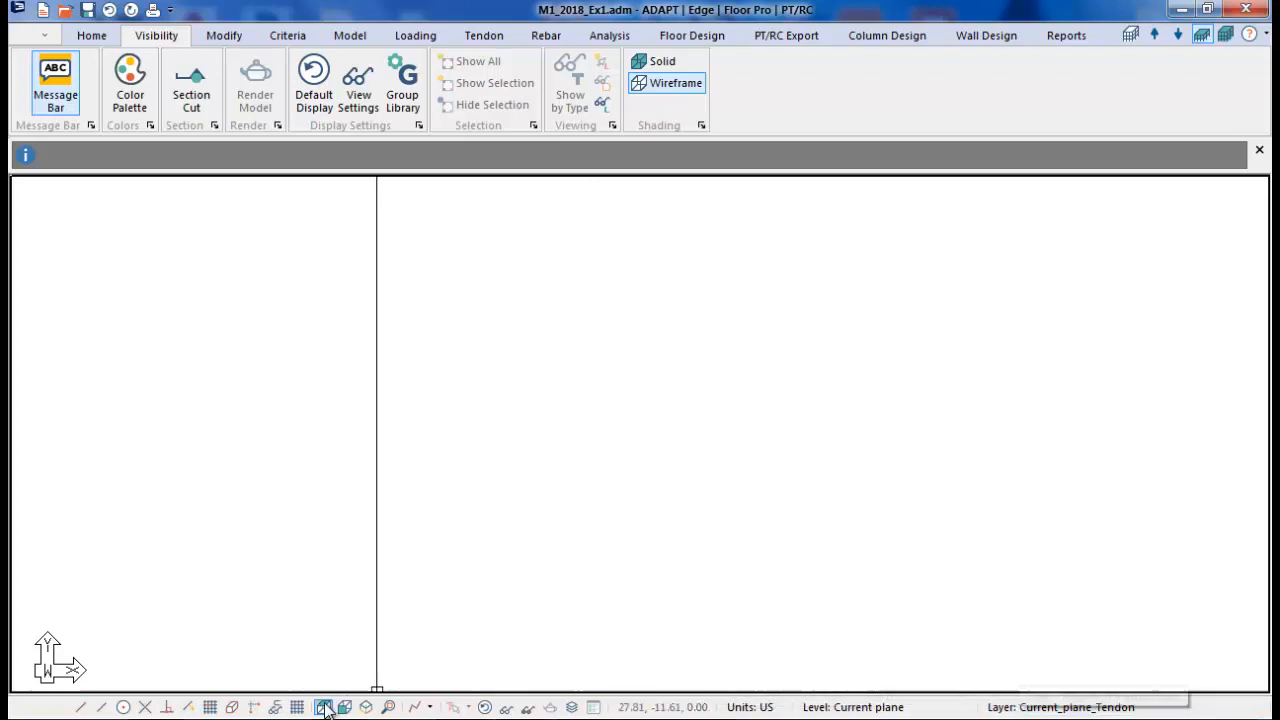
# - Look over the status bar configuration options, close them unchanged, and bring up the Home tools
pyautogui.rightClick(945, 712)
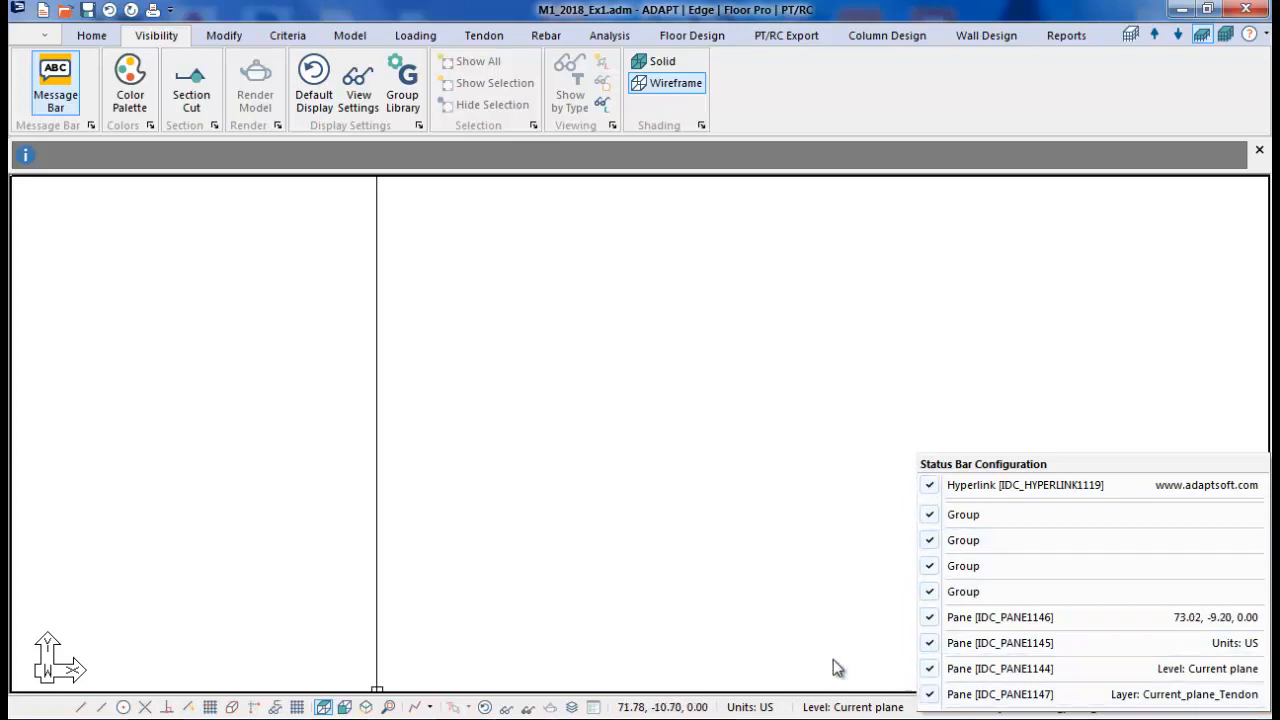
pyautogui.click(697, 570)
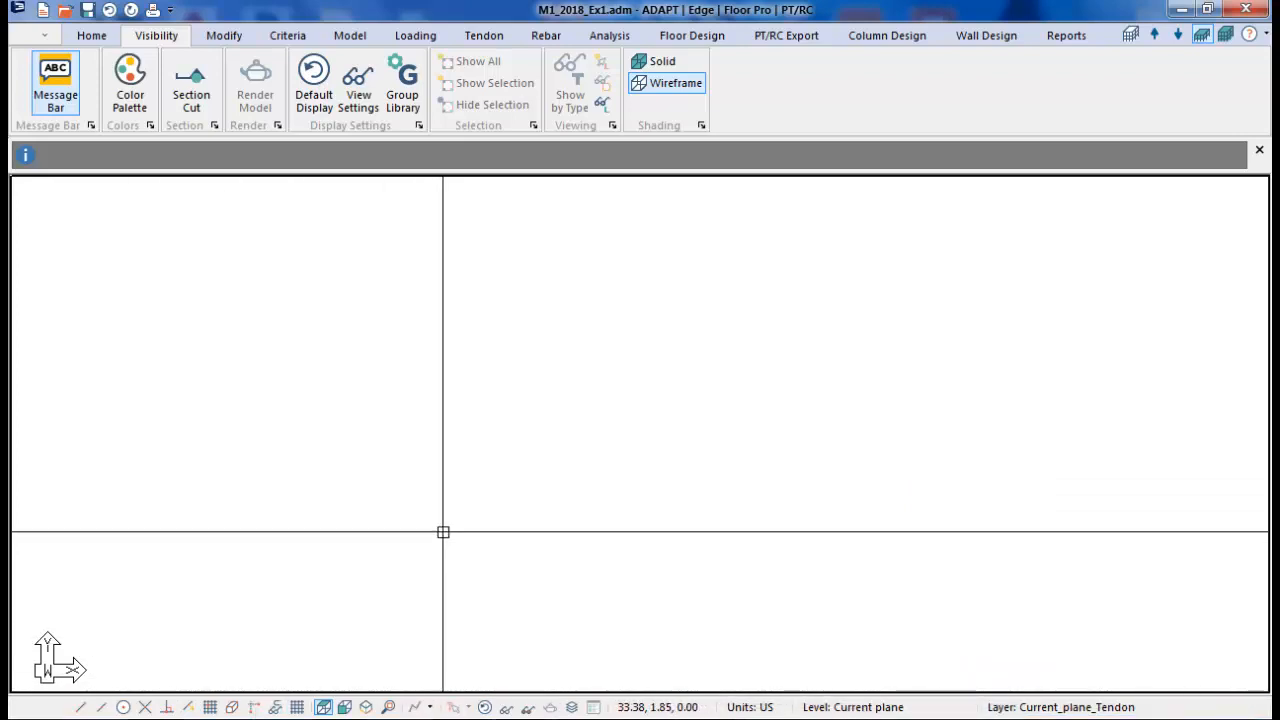
pyautogui.click(90, 36)
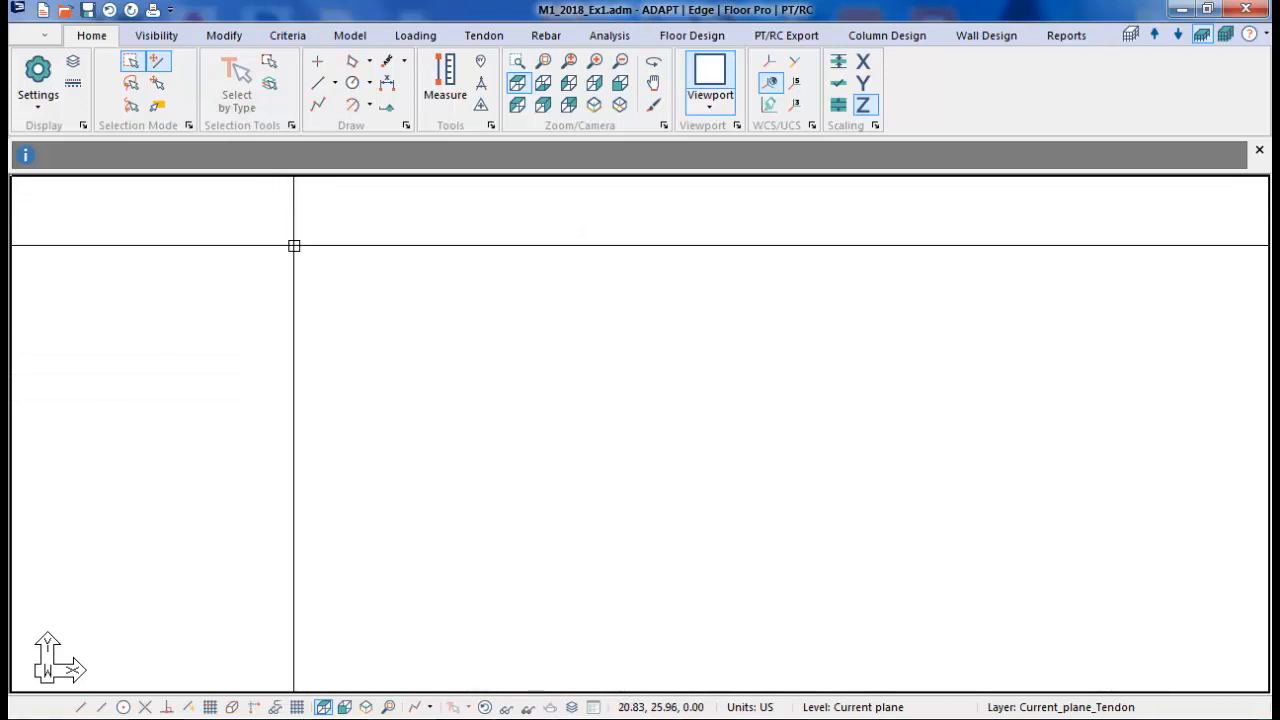
# - Choose the INP file M1.inp from the desktop folder Workshops > 2018_module_1 for import
pyautogui.click(36, 37)
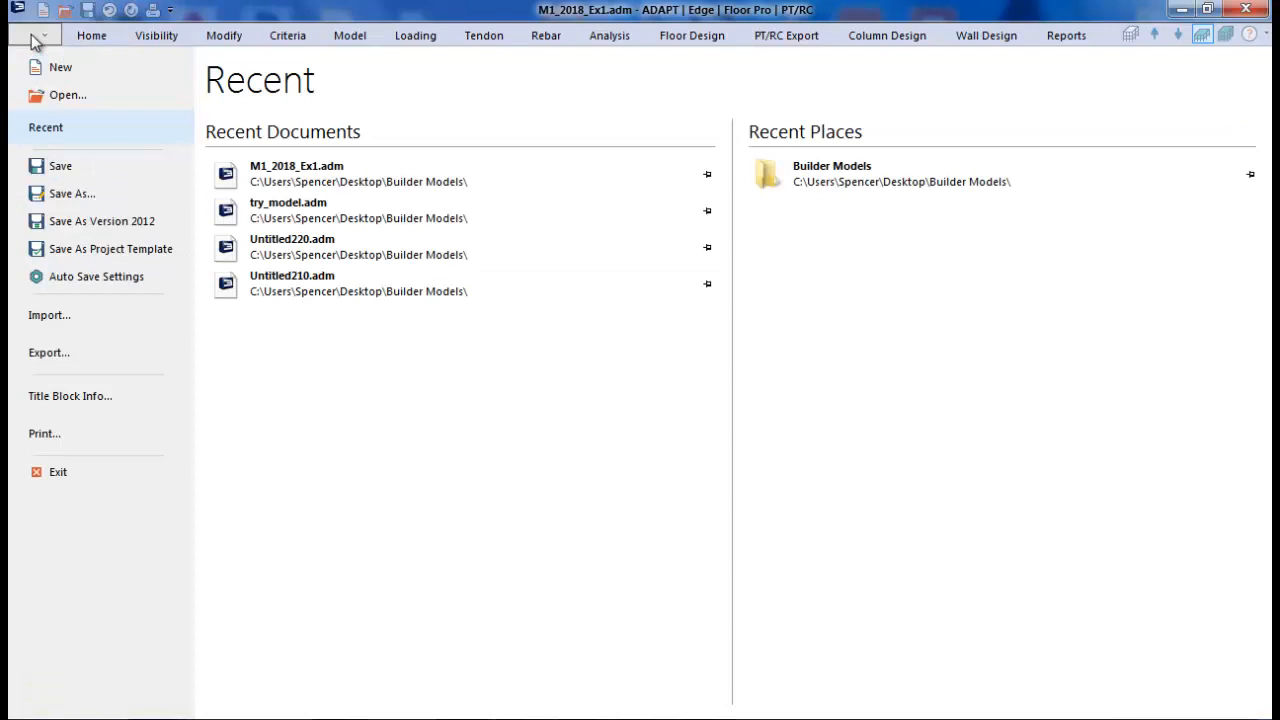
pyautogui.click(55, 315)
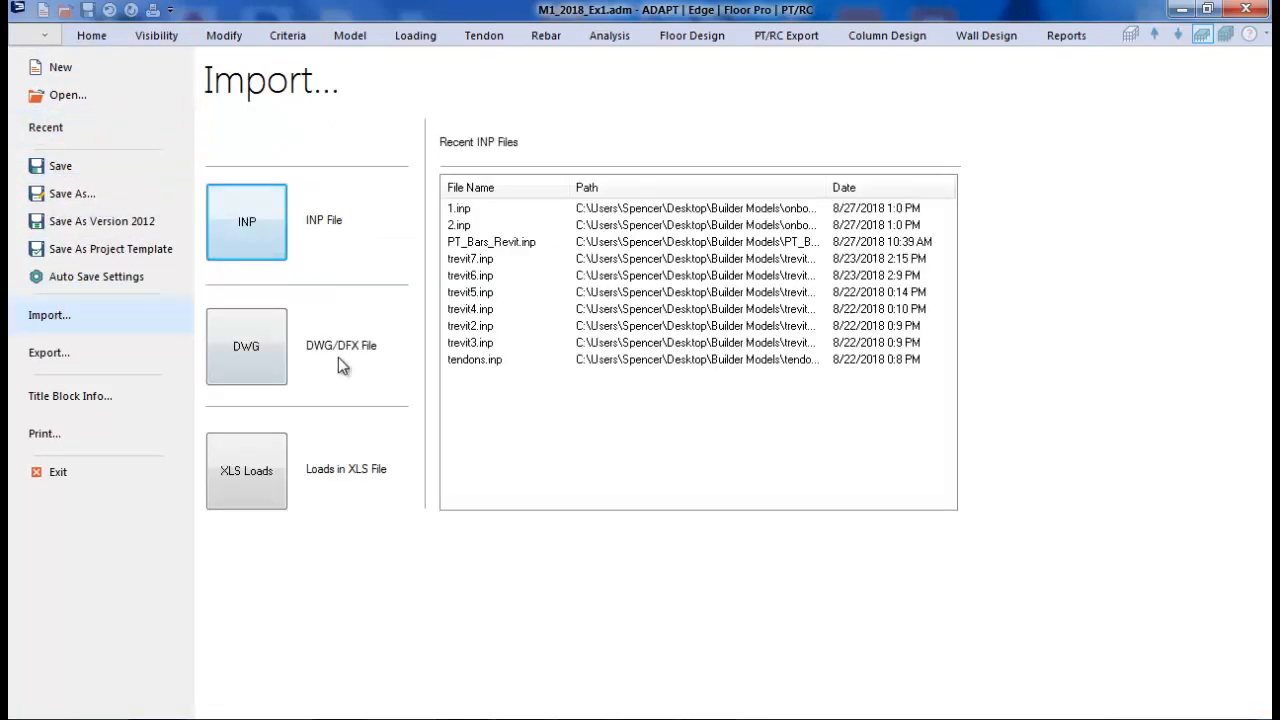
pyautogui.click(251, 223)
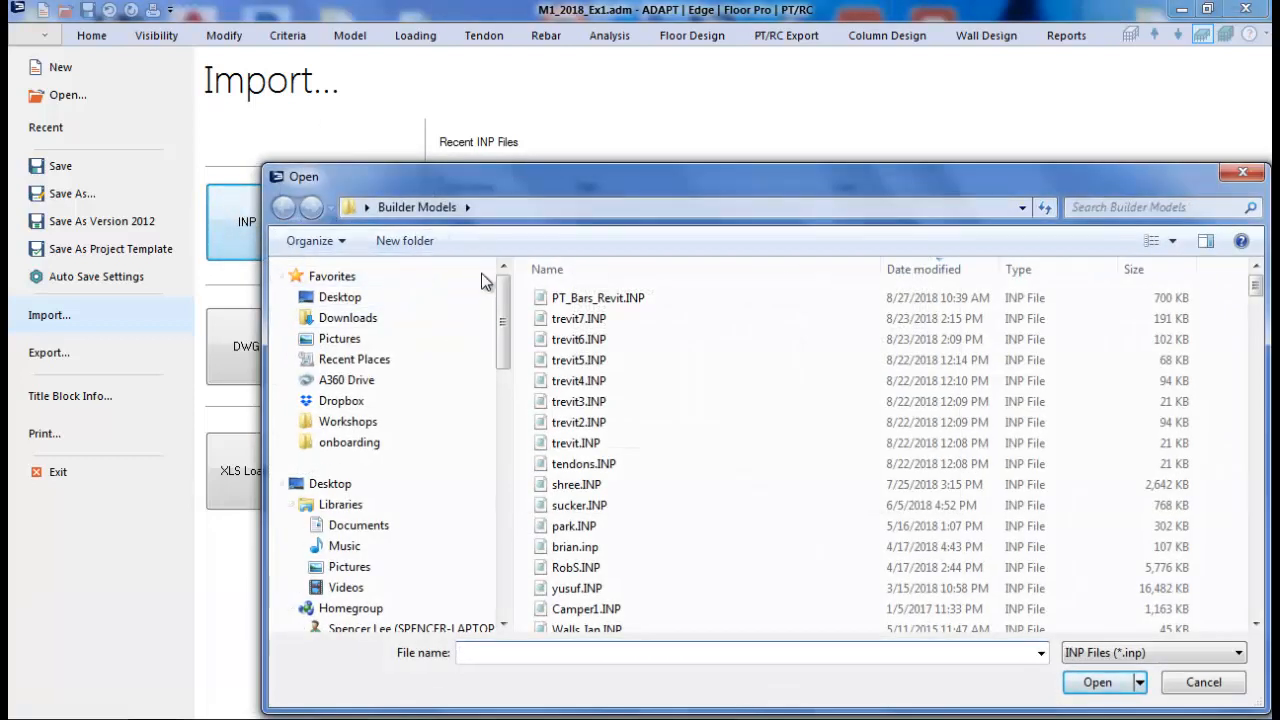
pyautogui.click(363, 311)
pyautogui.click(806, 464)
pyautogui.scroll(-3, 806, 466)
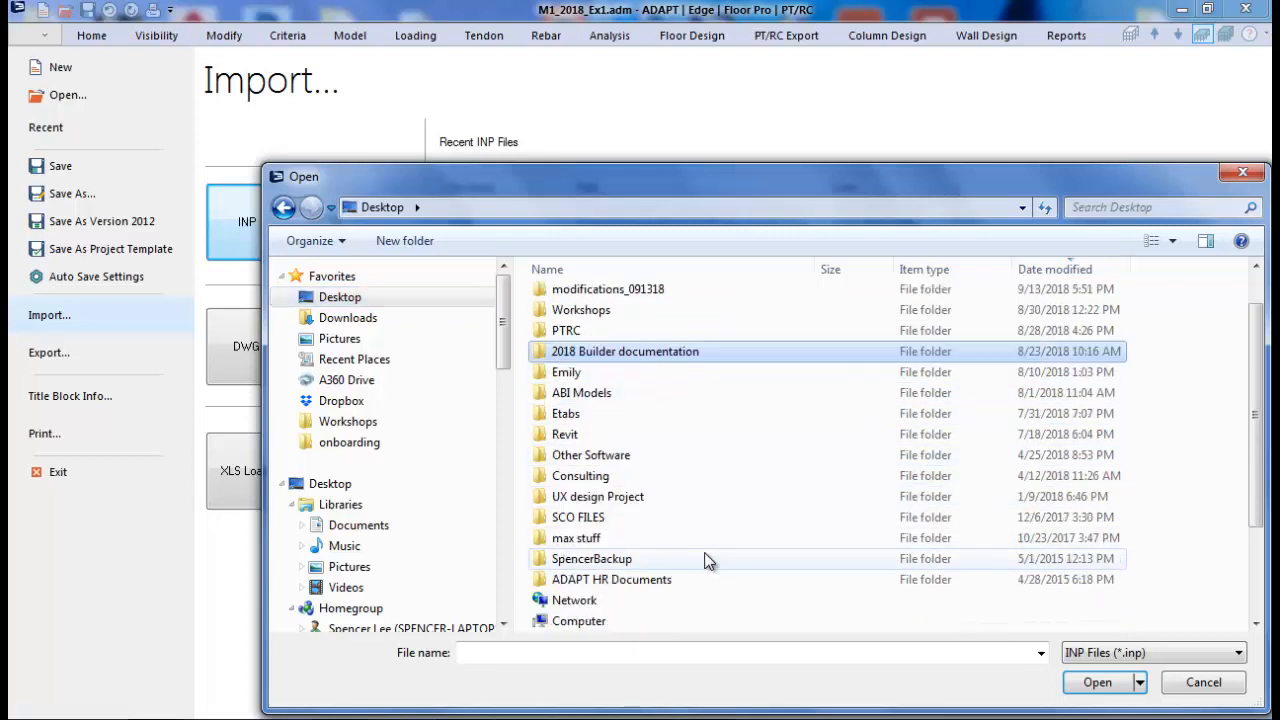
pyautogui.scroll(3, 629, 508)
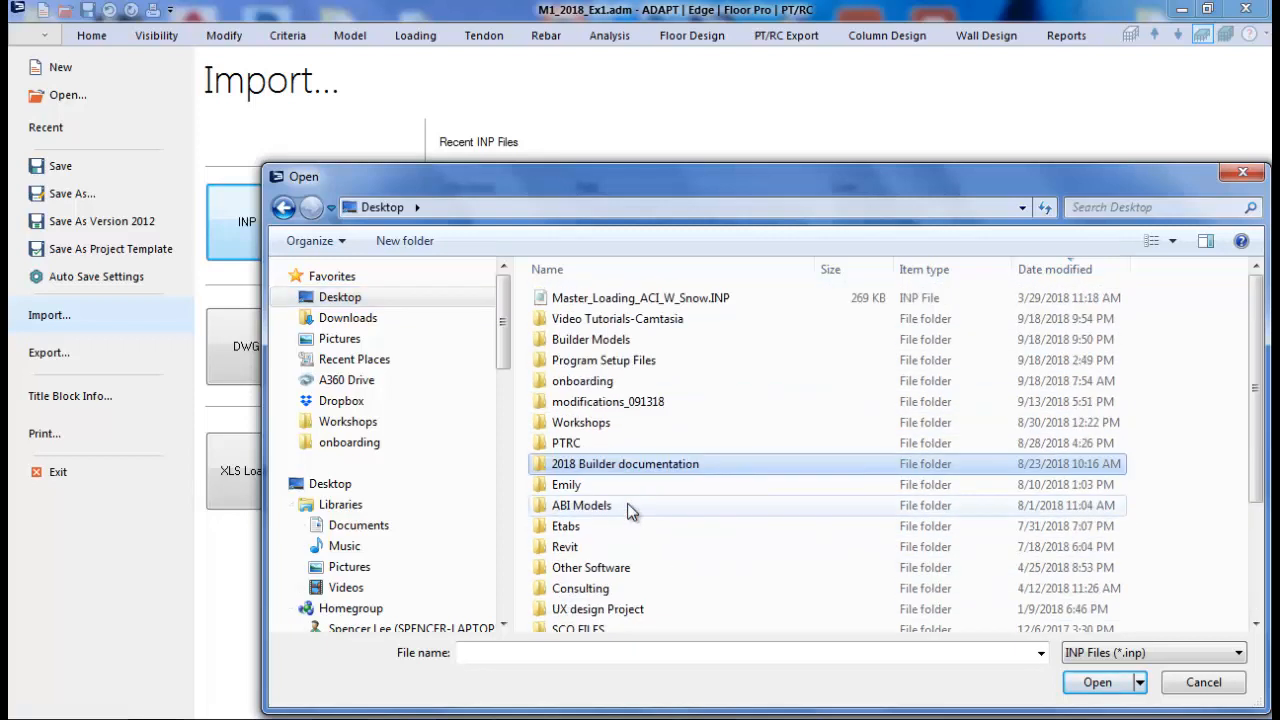
pyautogui.doubleClick(580, 416)
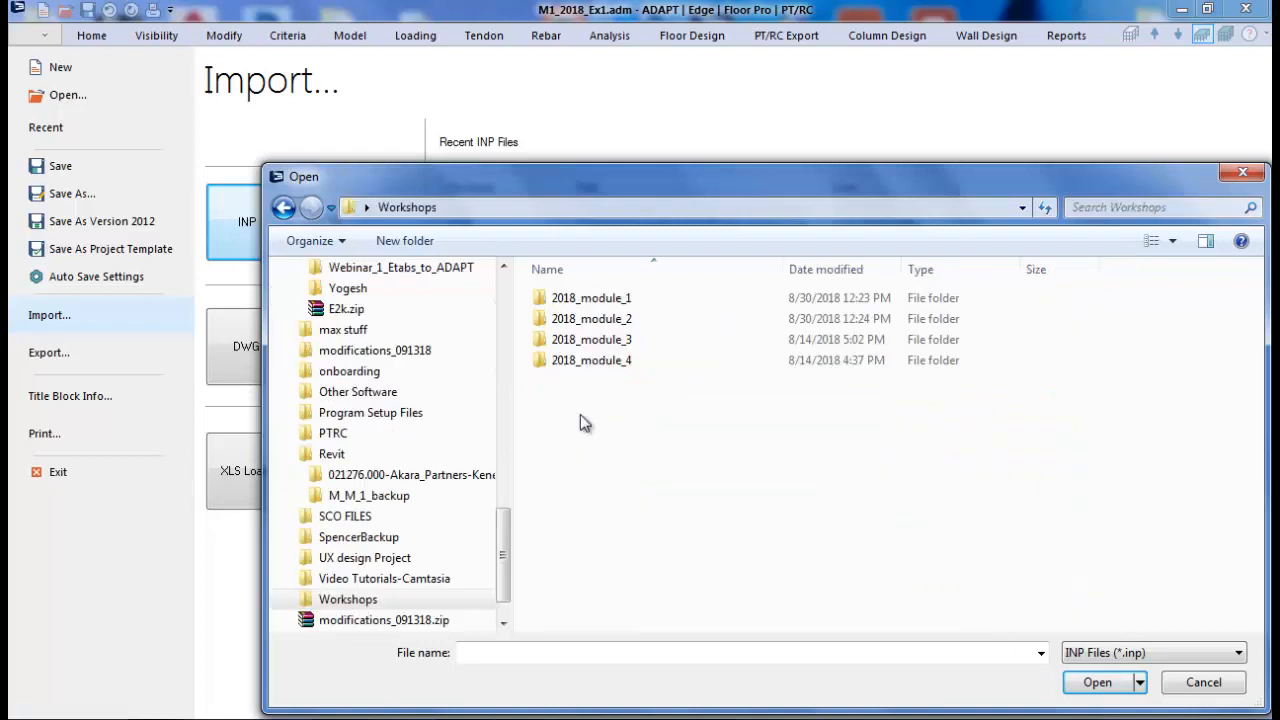
pyautogui.doubleClick(587, 300)
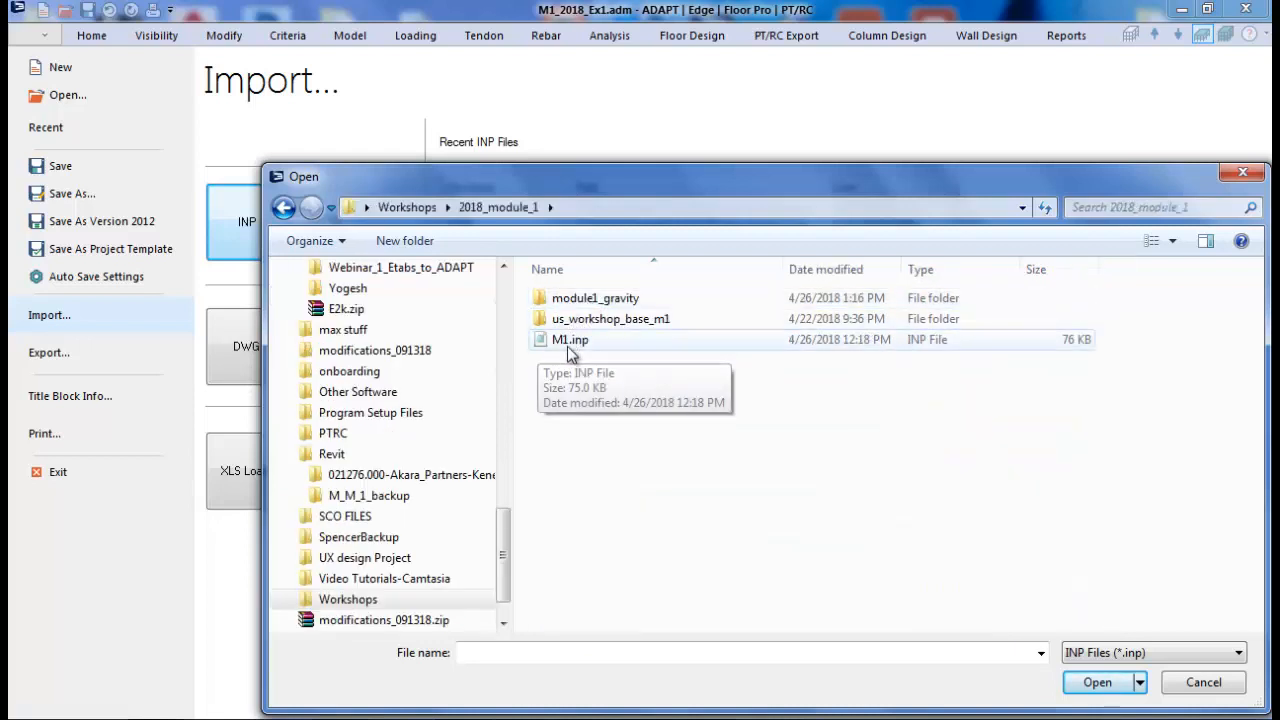
pyautogui.doubleClick(572, 341)
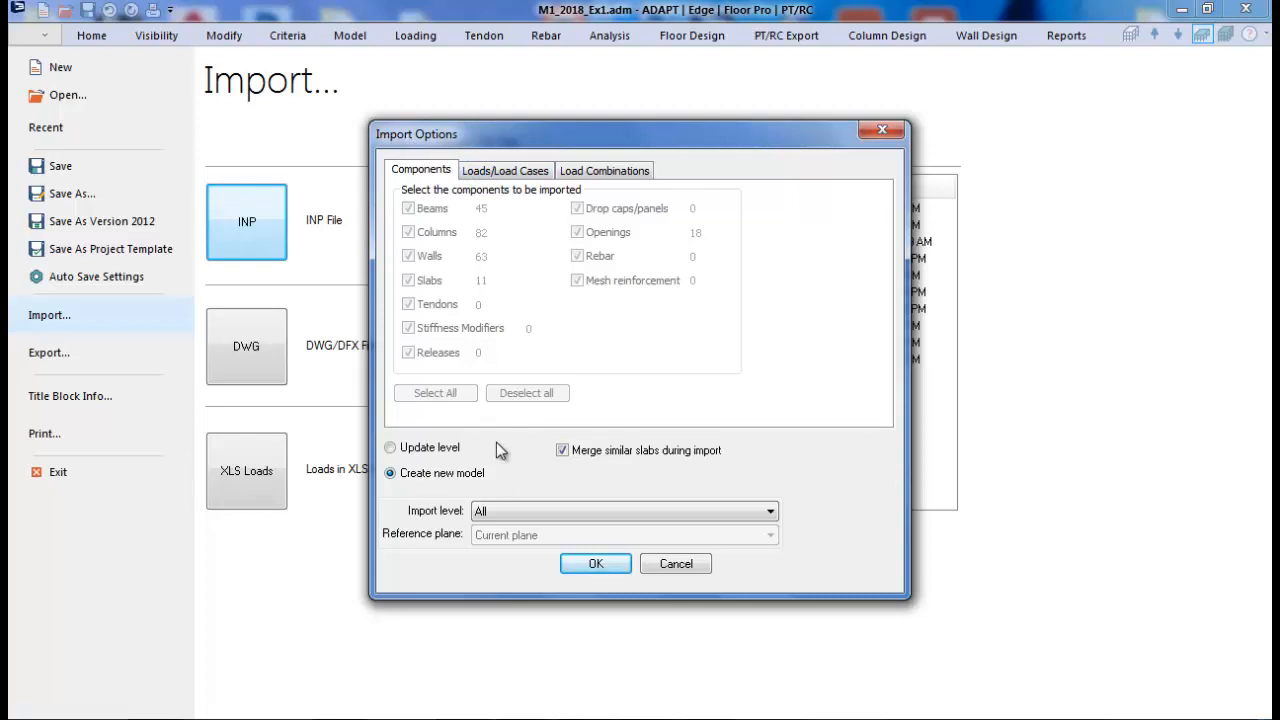
# - Review the load case and load combination import options, and import all levels as a new model with similar slabs merged
pyautogui.click(504, 172)
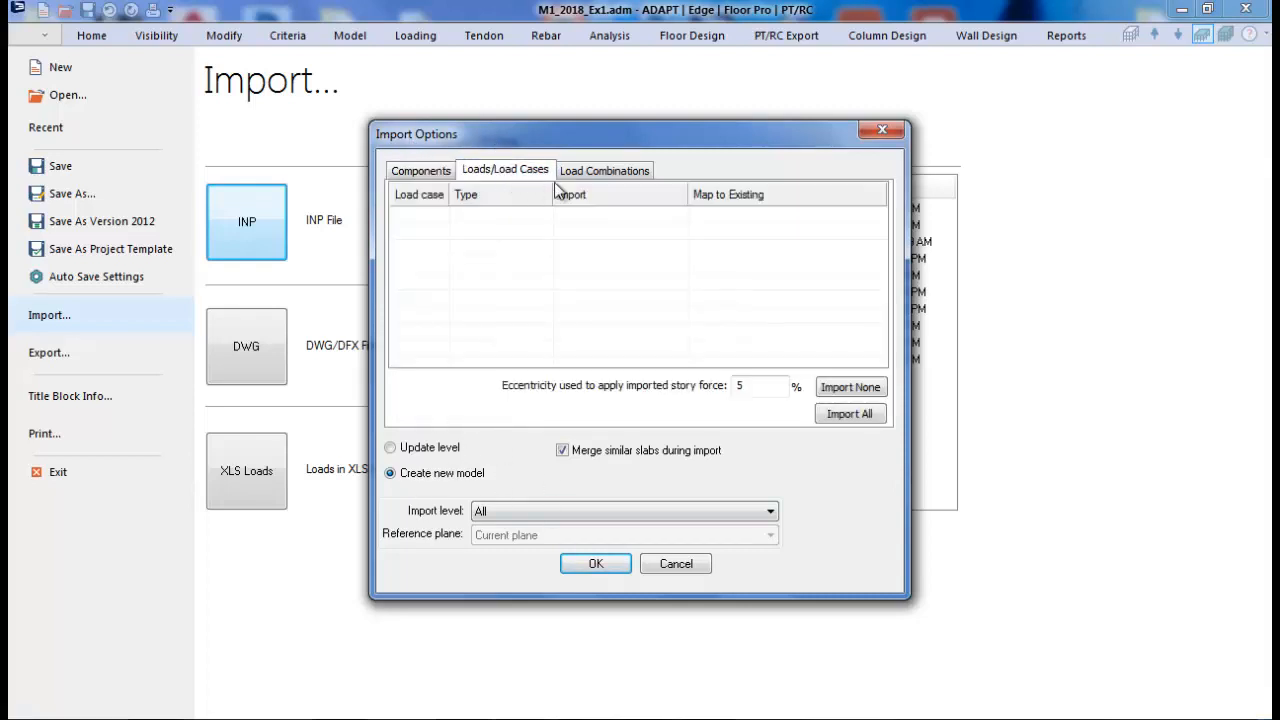
pyautogui.click(604, 172)
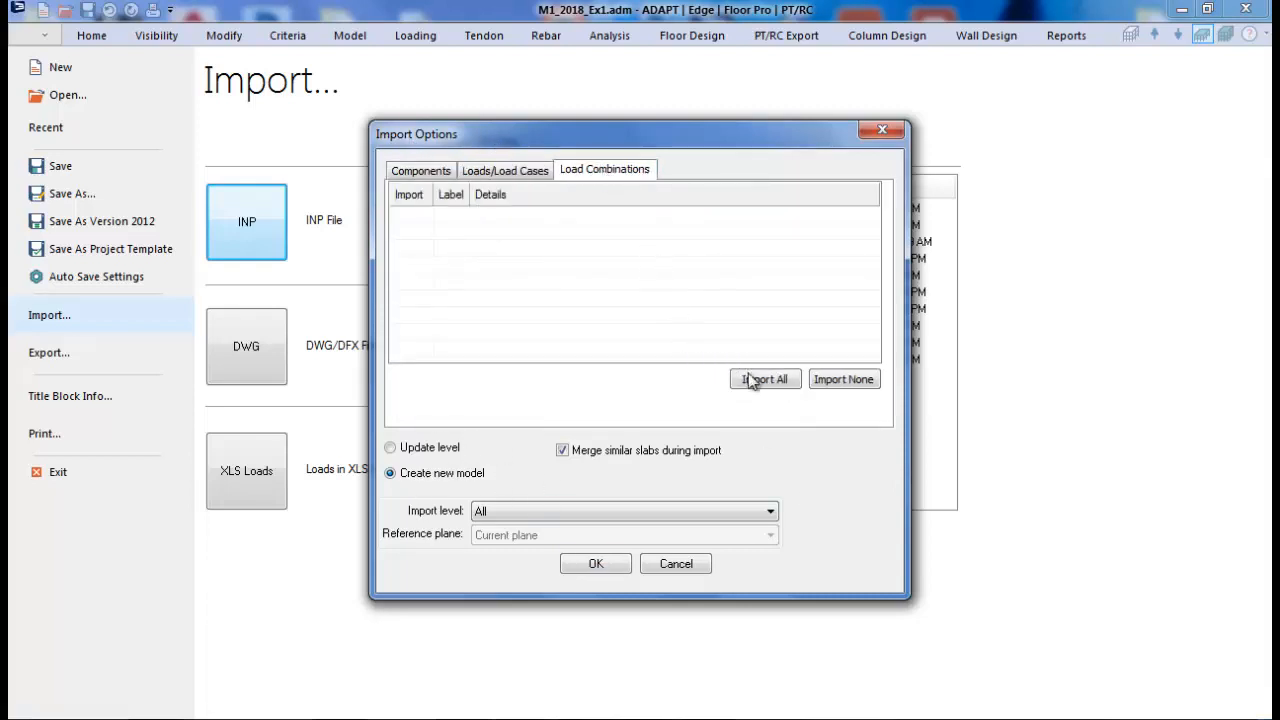
pyautogui.click(596, 564)
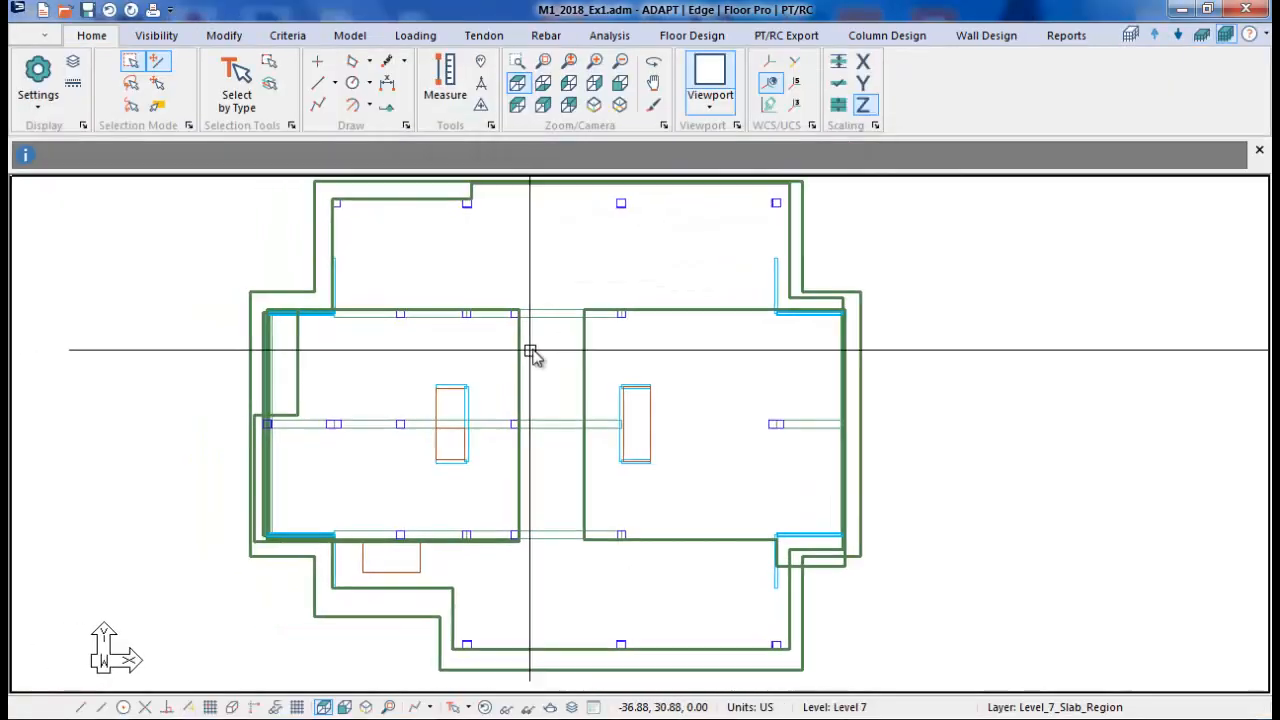
# - View the imported building in side elevation and from the top-front-right perspective
pyautogui.scroll(-1, 559, 362)
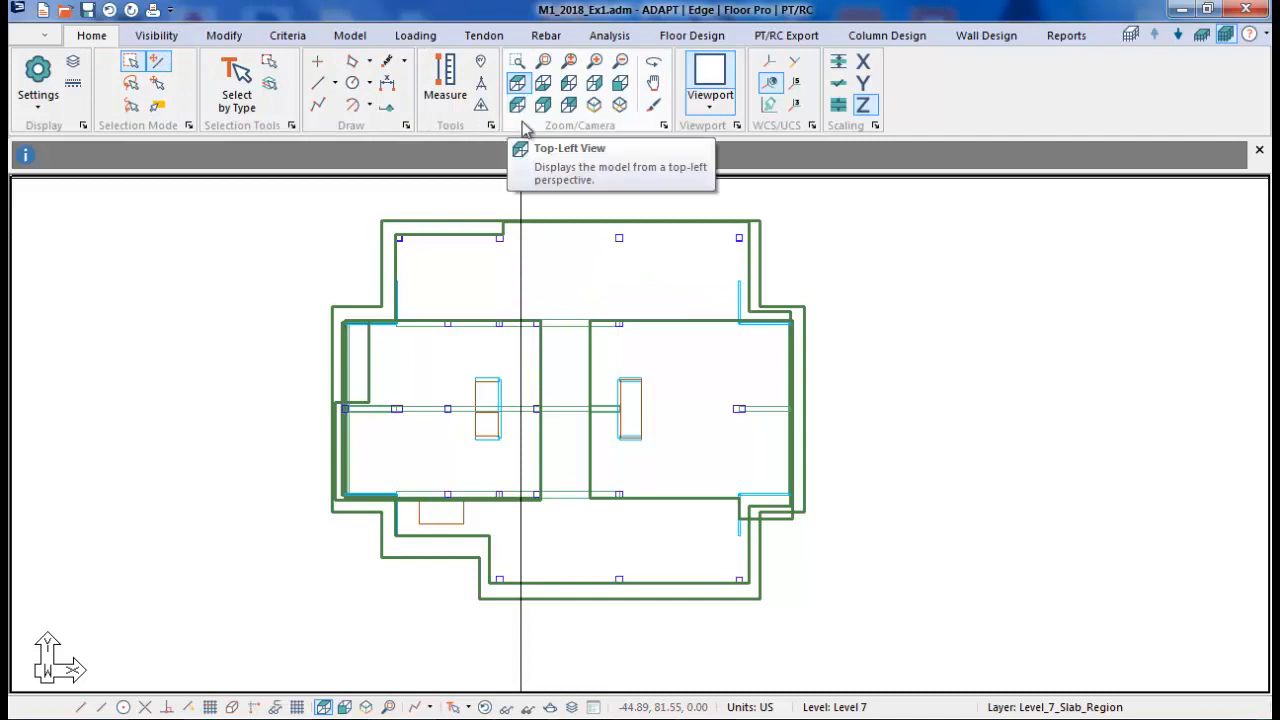
pyautogui.click(567, 86)
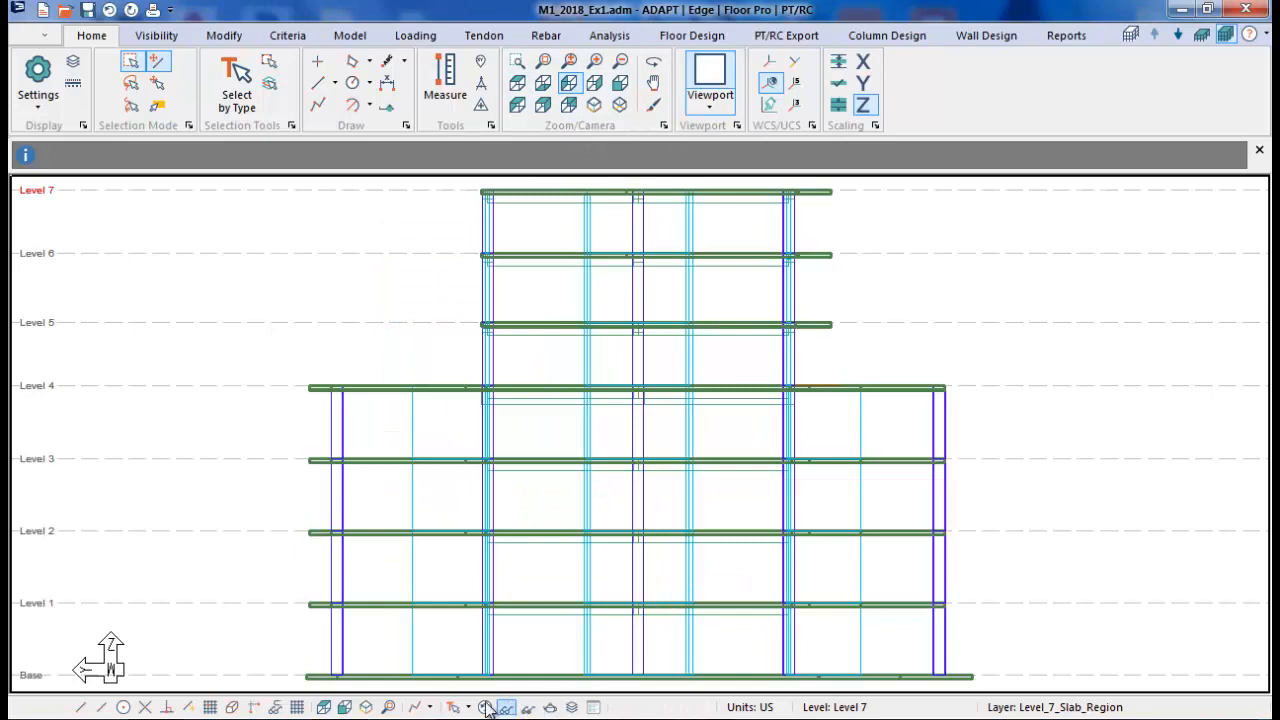
pyautogui.click(365, 707)
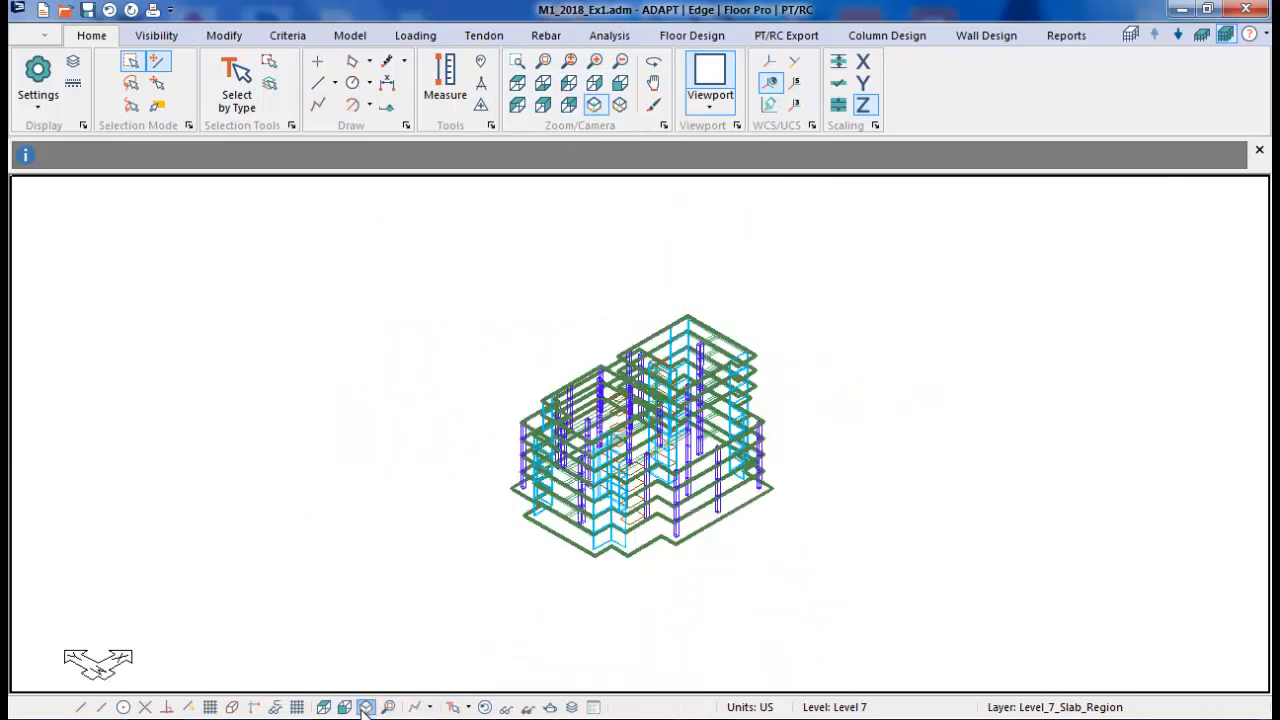
pyautogui.scroll(5, 483, 445)
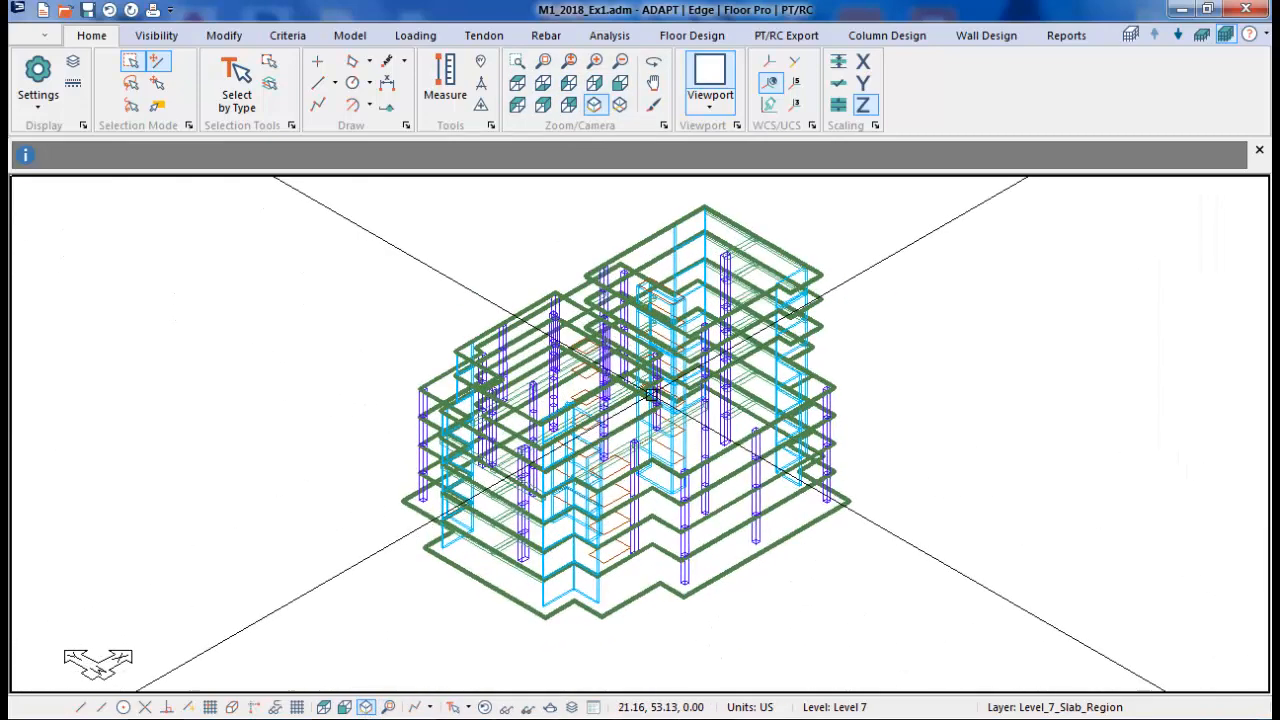
pyautogui.click(595, 106)
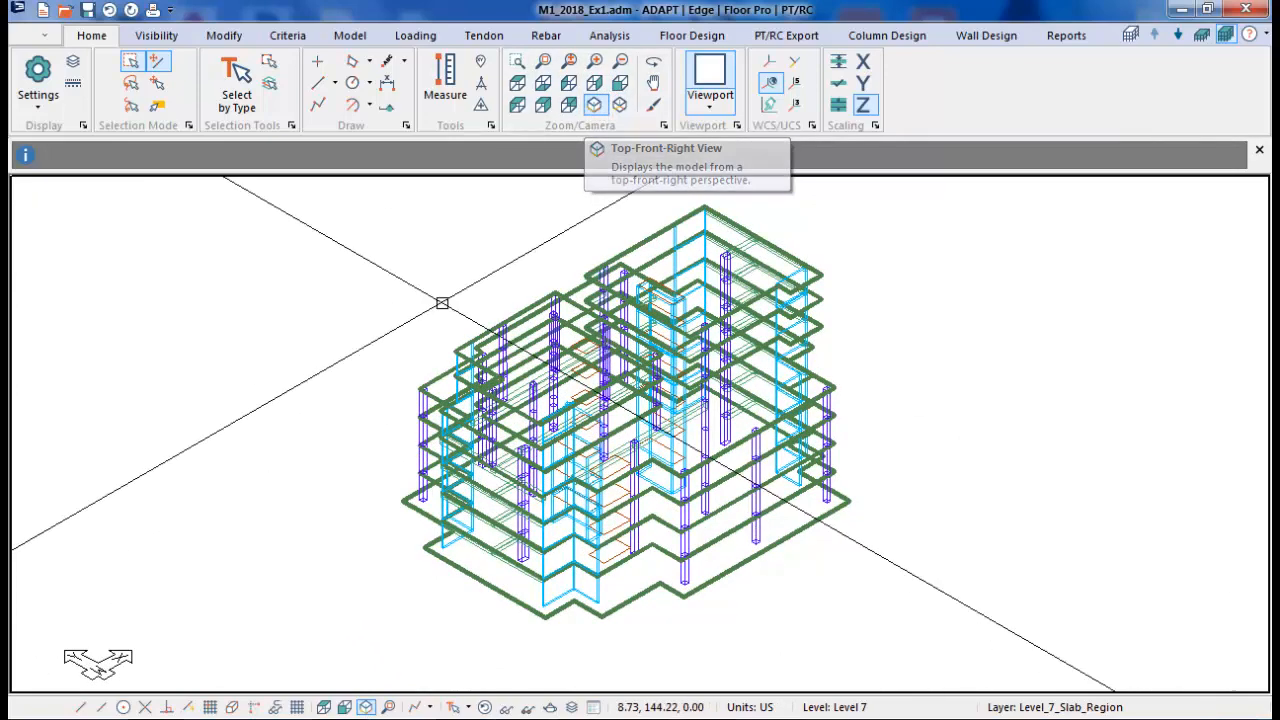
pyautogui.scroll(-1, 518, 297)
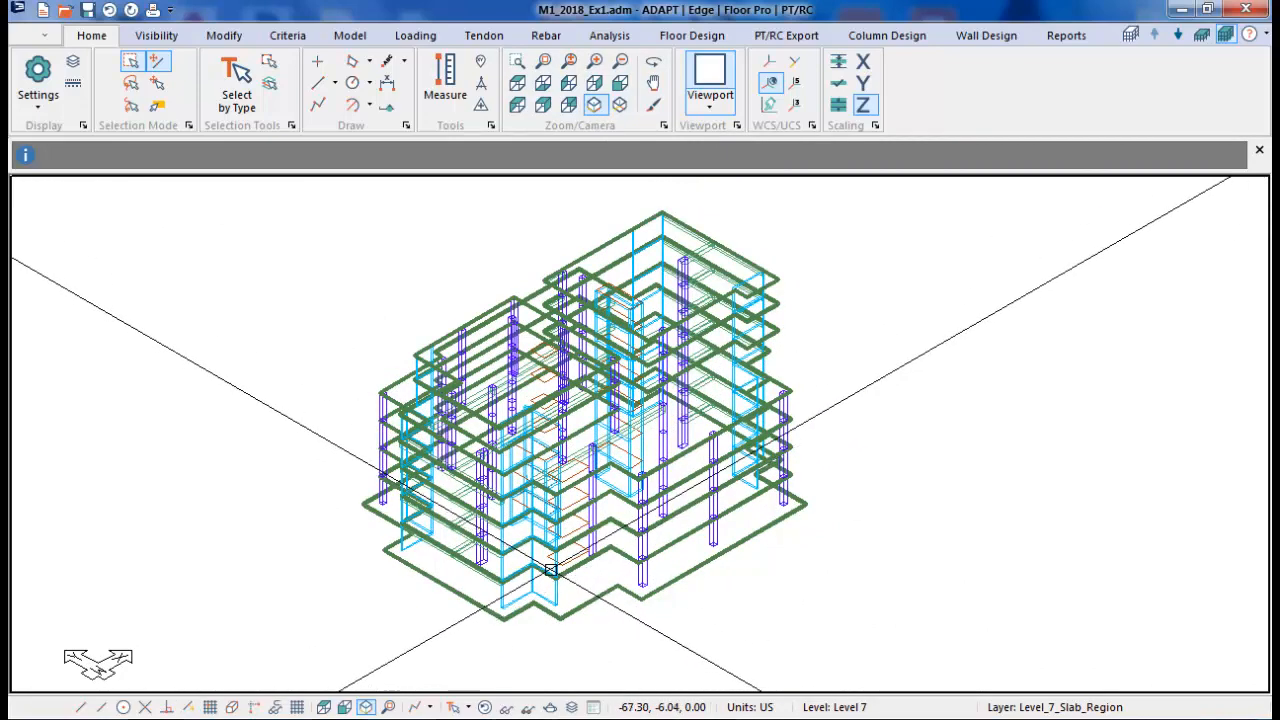
pyautogui.scroll(-1, 522, 511)
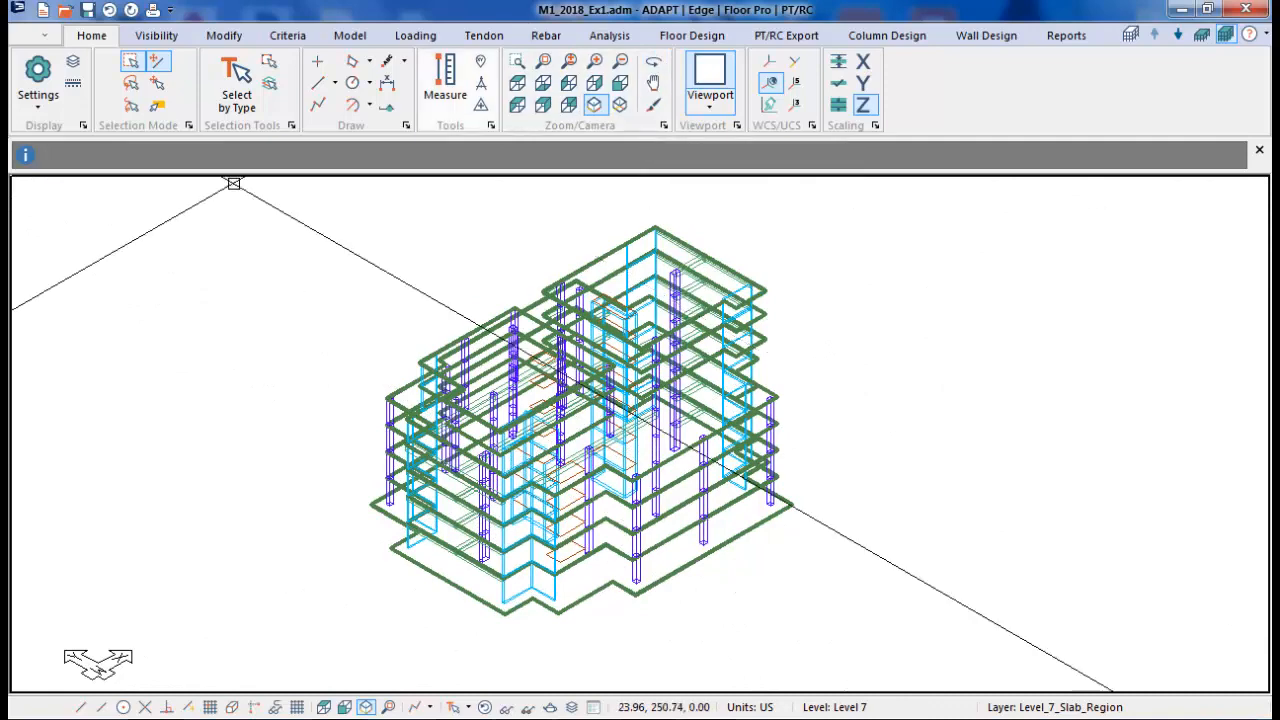
pyautogui.moveTo(442, 333); pyautogui.dragTo(436, 355, button='middle')
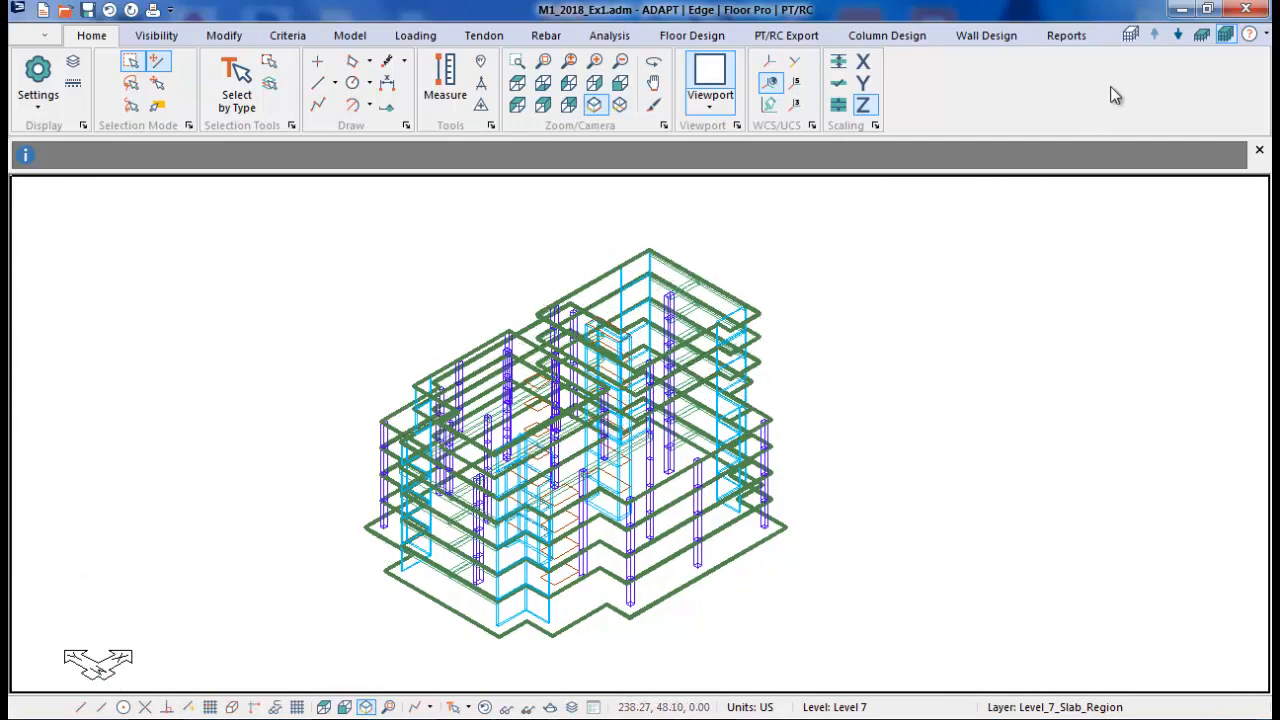
# - Switch to single-level display and go down from Level 7 to Level 1
pyautogui.click(1204, 36)
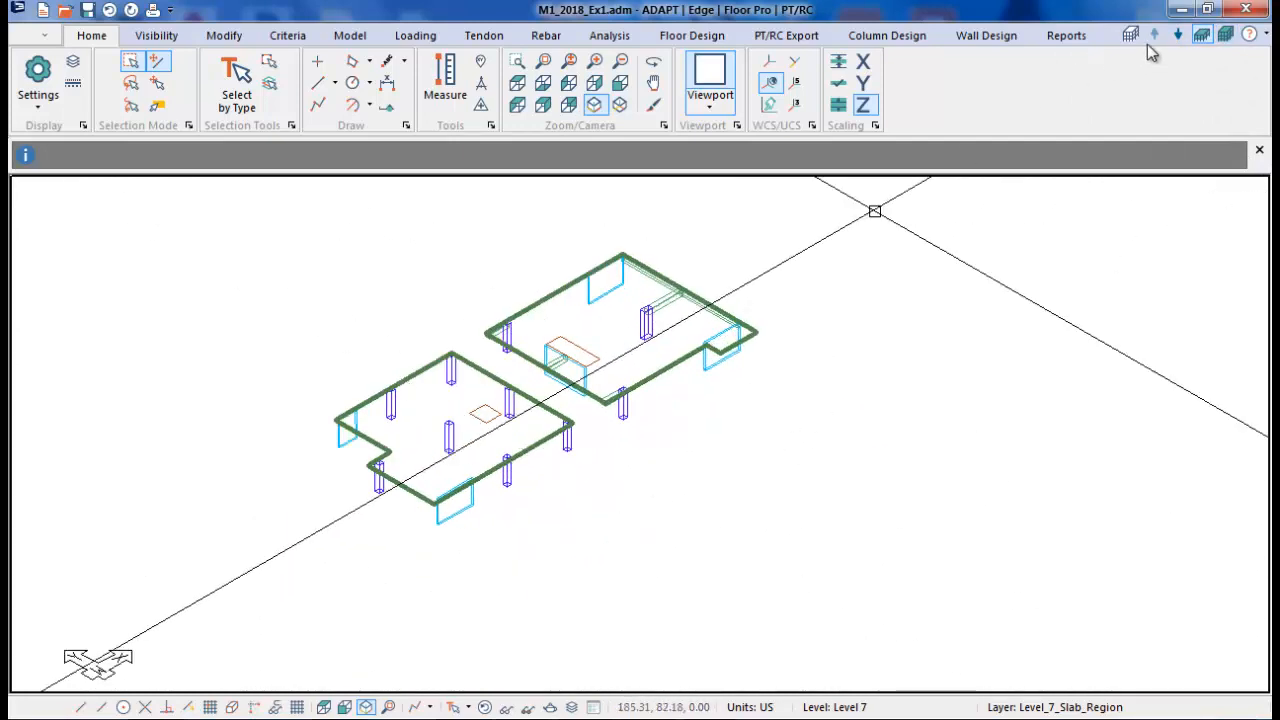
pyautogui.click(1180, 36)
pyautogui.click(1180, 36)
pyautogui.click(1180, 36)
pyautogui.click(1180, 36)
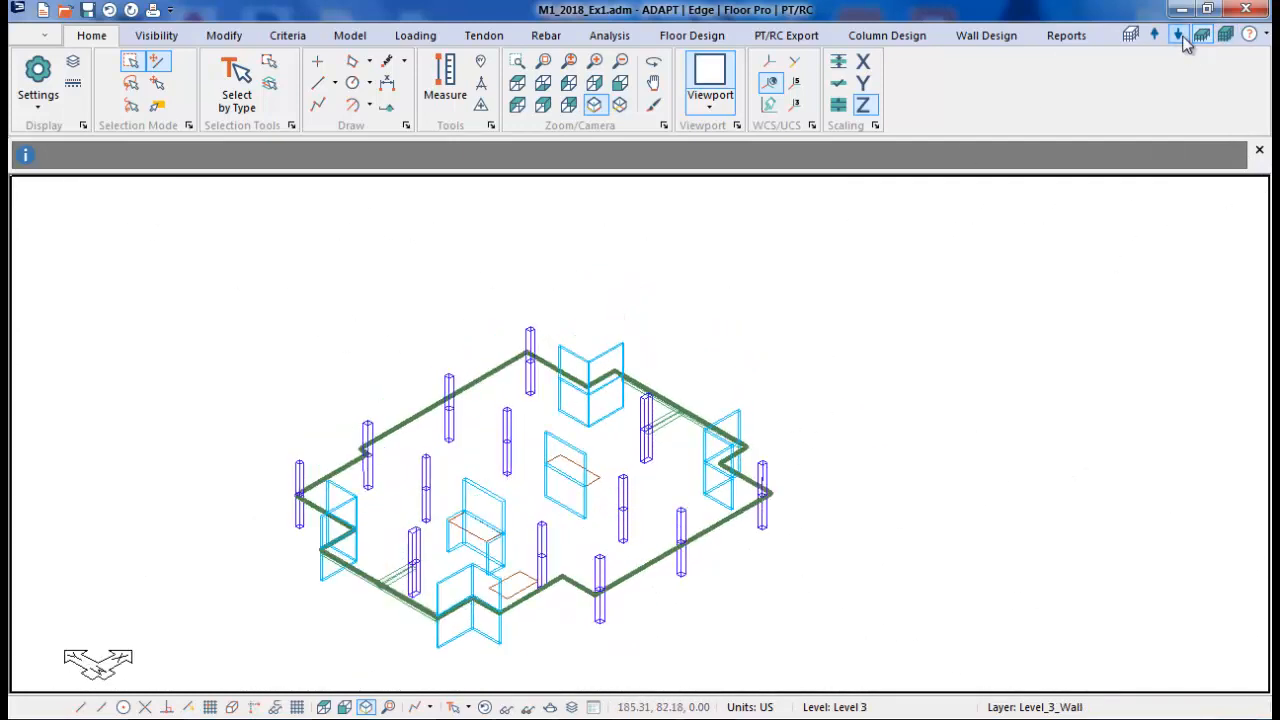
pyautogui.click(1180, 36)
pyautogui.click(1180, 36)
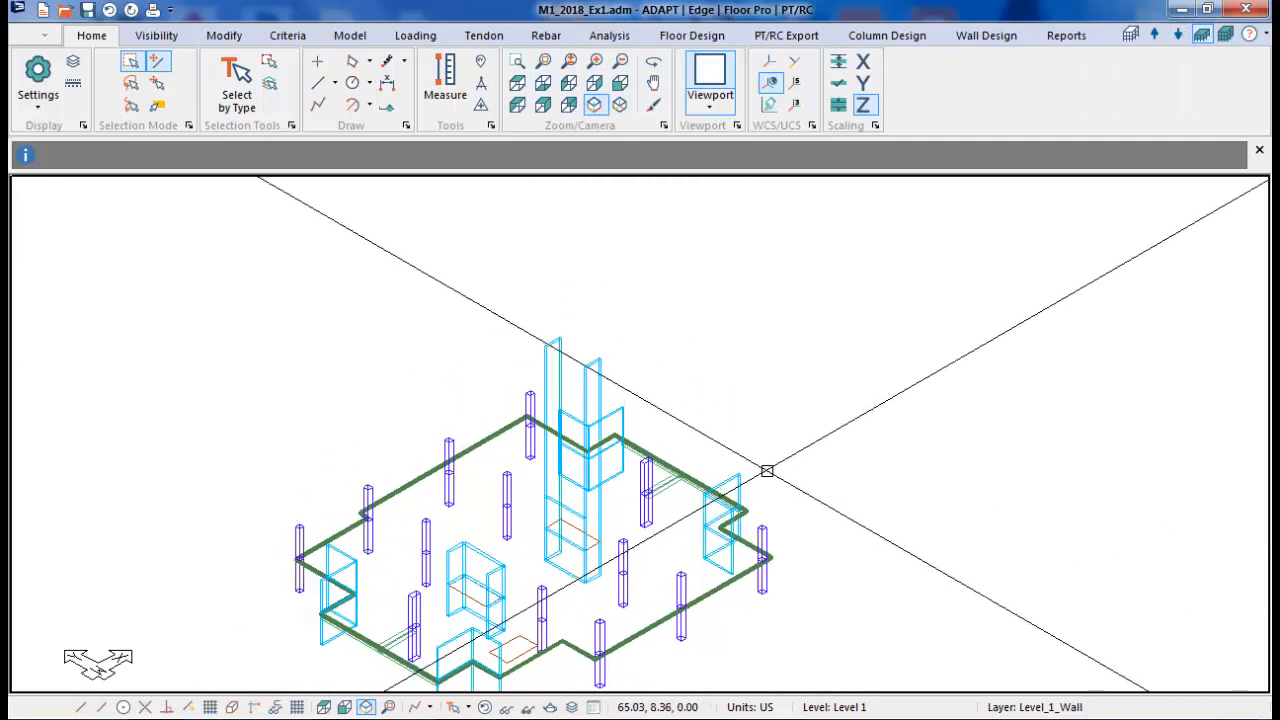
# - Set the vertical top offset of the tallest core wall on Level 1 to 0 in
pyautogui.moveTo(767, 470); pyautogui.dragTo(839, 336, button='middle')
pyautogui.scroll(1, 684, 306)
pyautogui.moveTo(649, 240); pyautogui.dragTo(657, 286, button='middle')
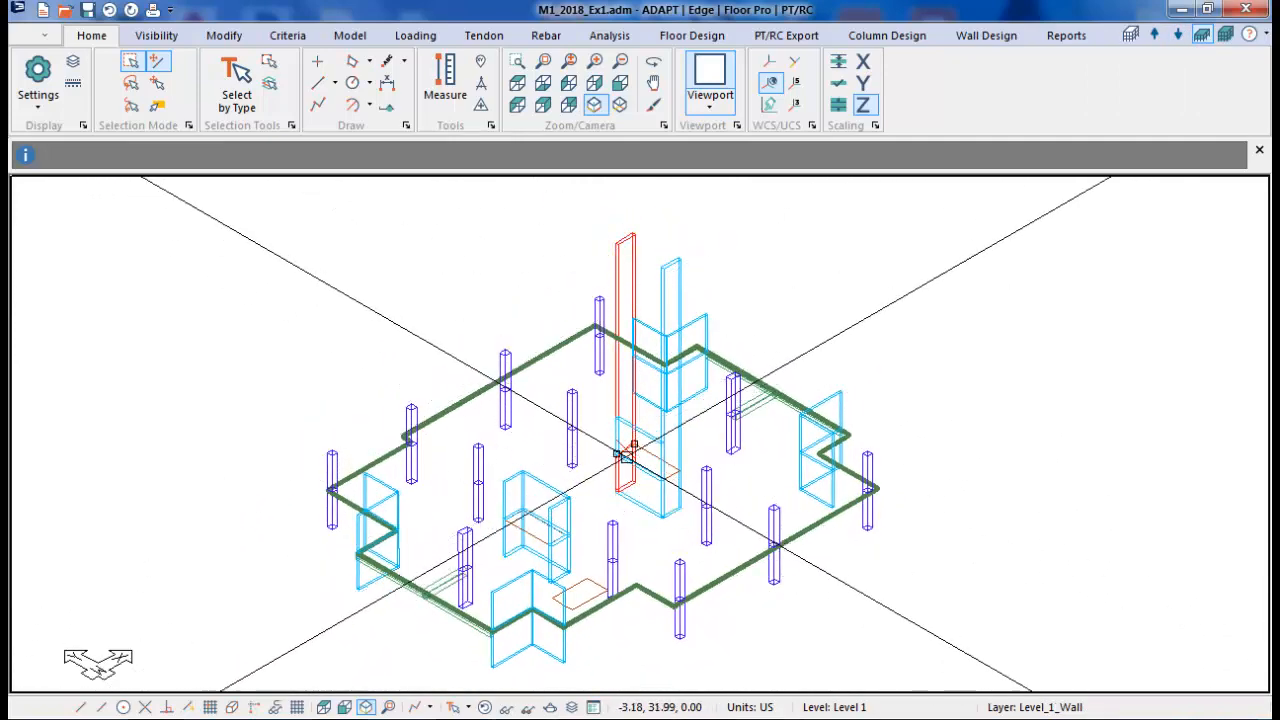
pyautogui.doubleClick(623, 262)
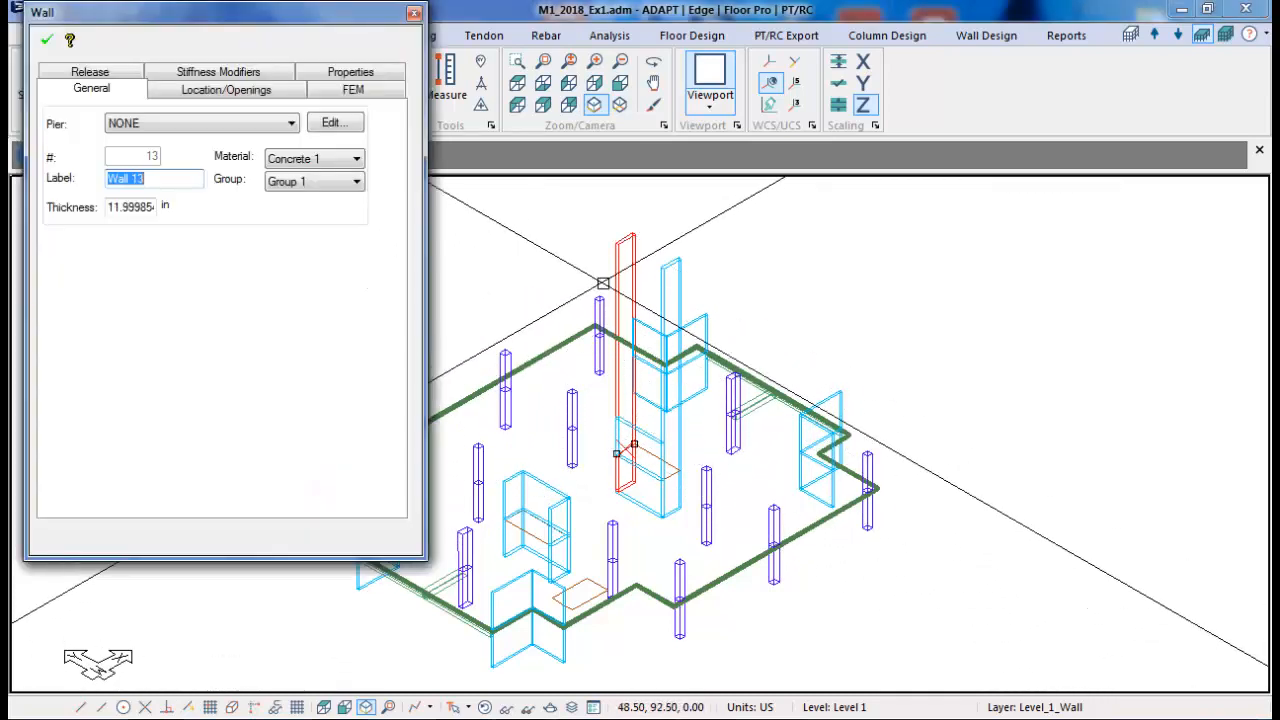
pyautogui.click(195, 90)
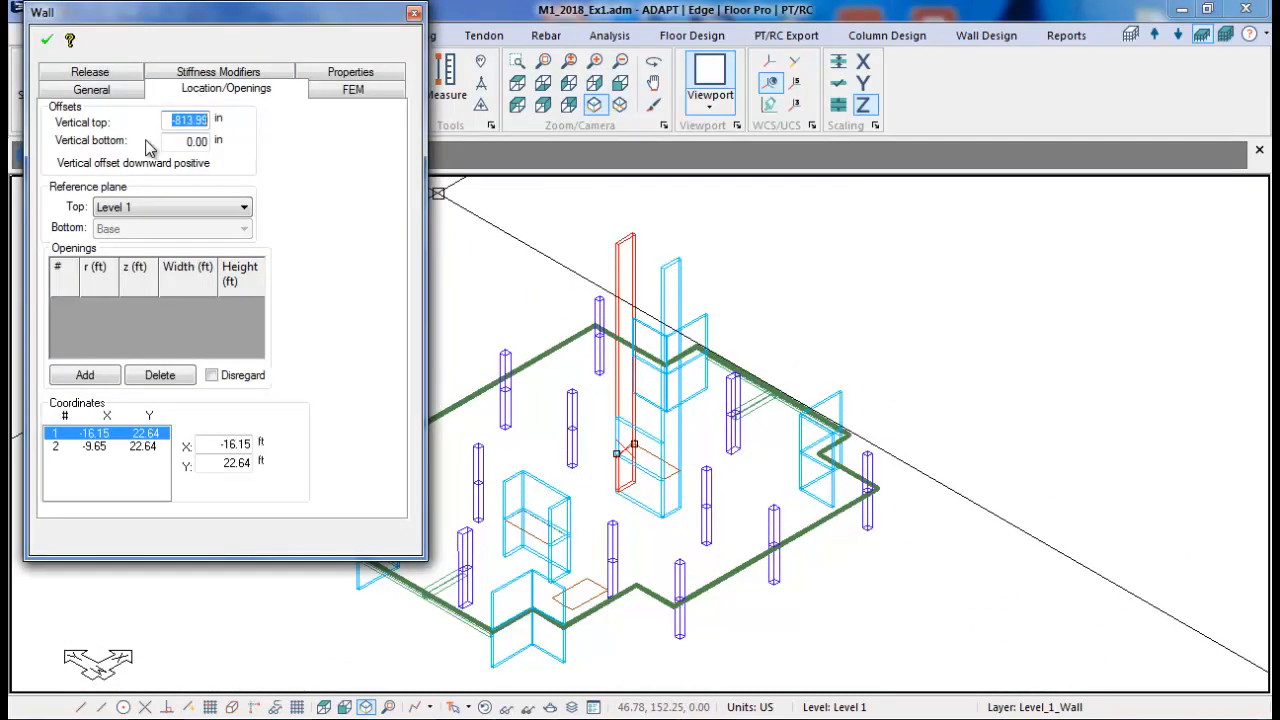
pyautogui.write('0')
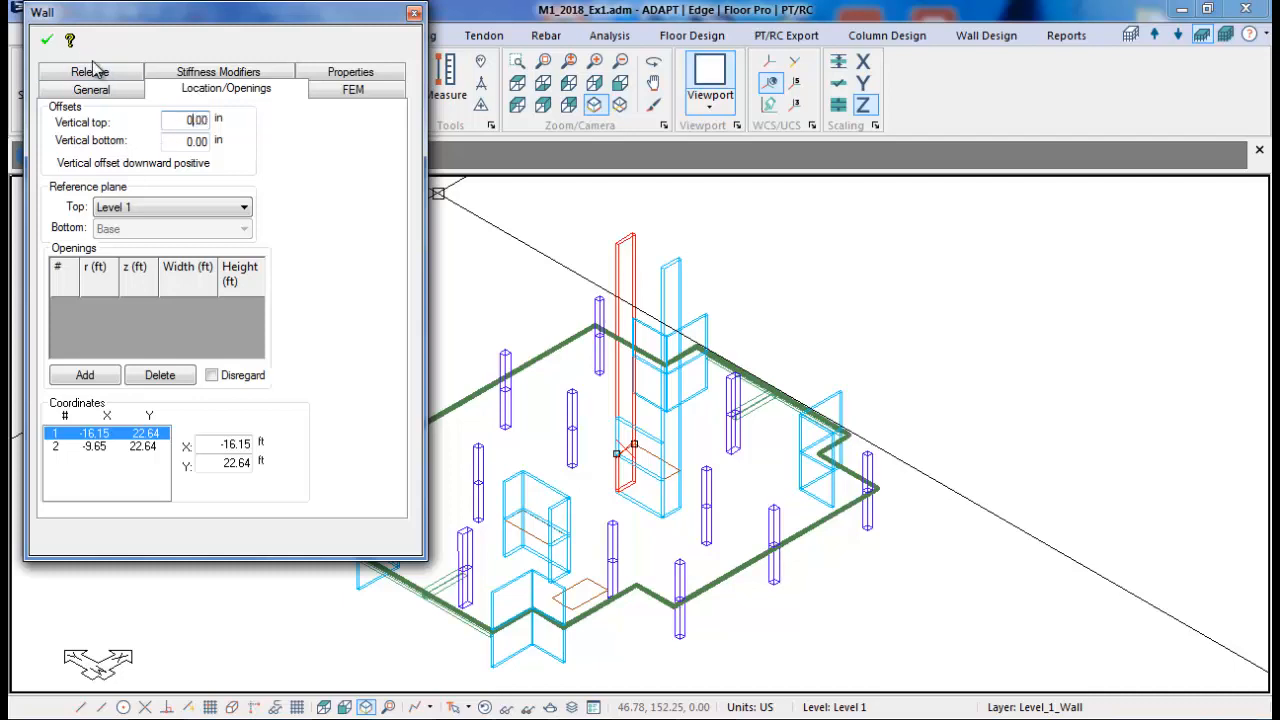
pyautogui.click(46, 41)
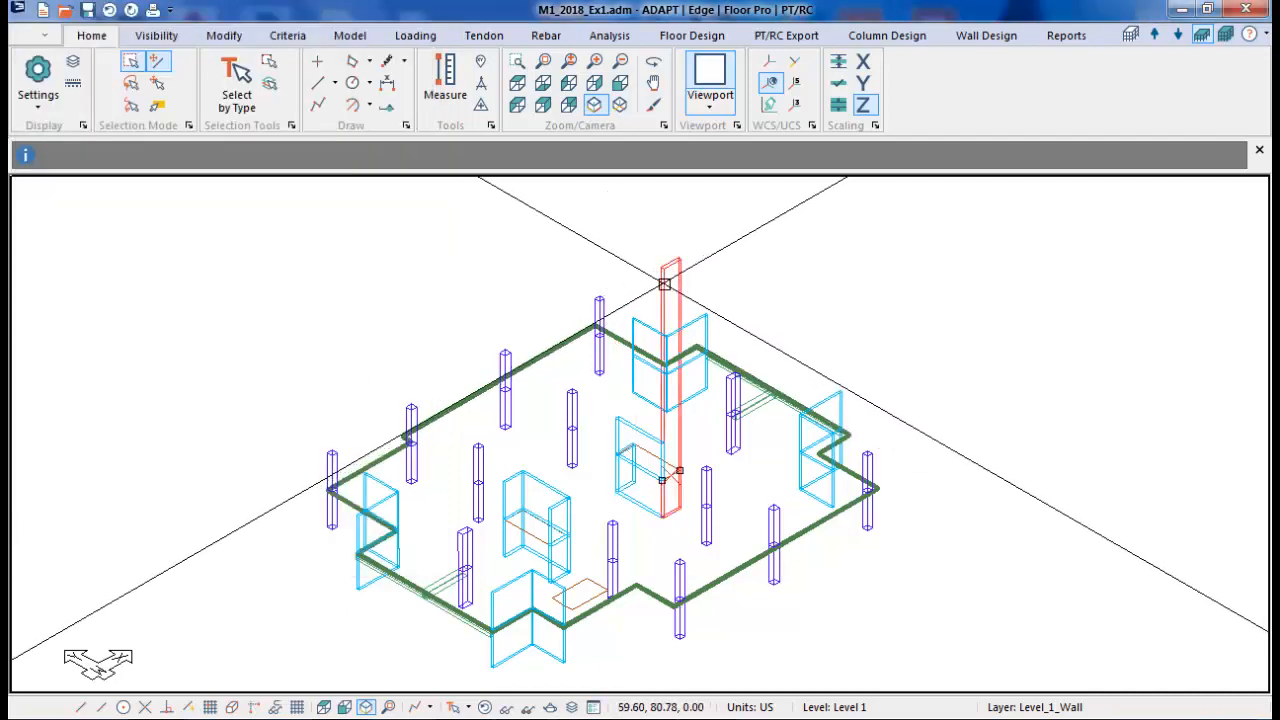
# - Set the vertical top offset of the remaining overly tall core wall on Level 1 to 0 in
pyautogui.doubleClick(664, 284)
pyautogui.click(170, 92)
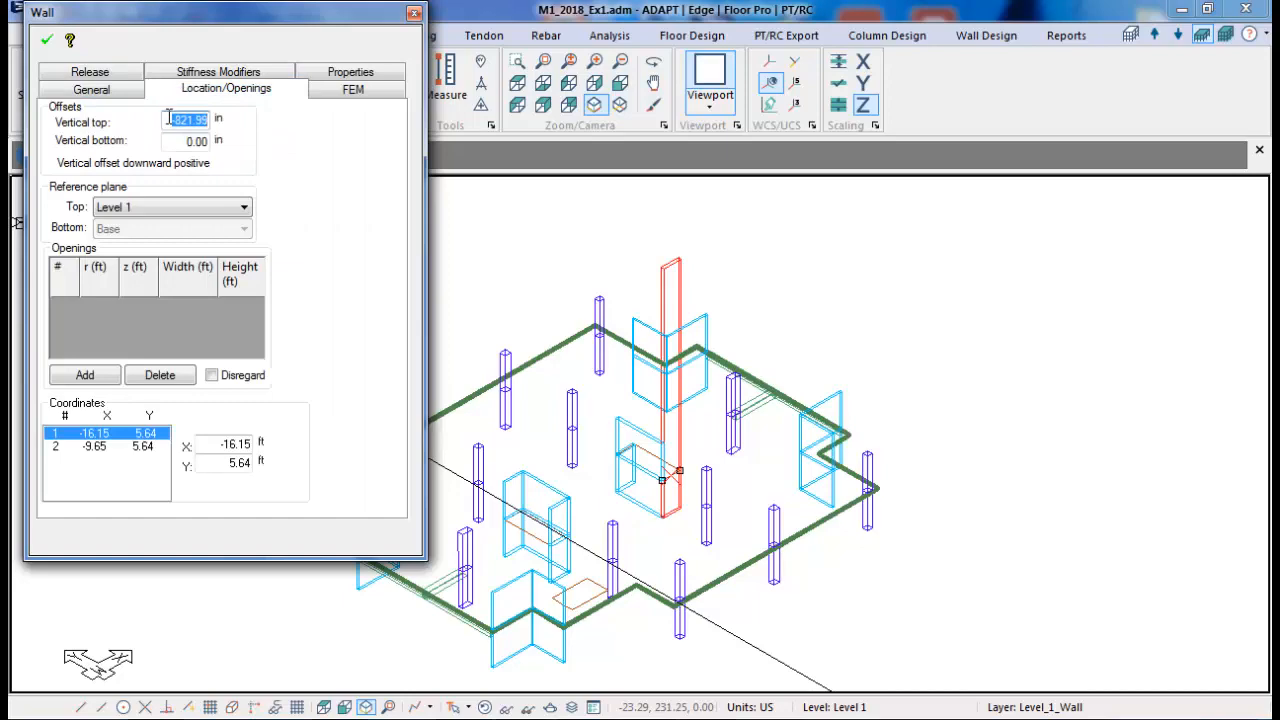
pyautogui.write('0')
pyautogui.click(46, 41)
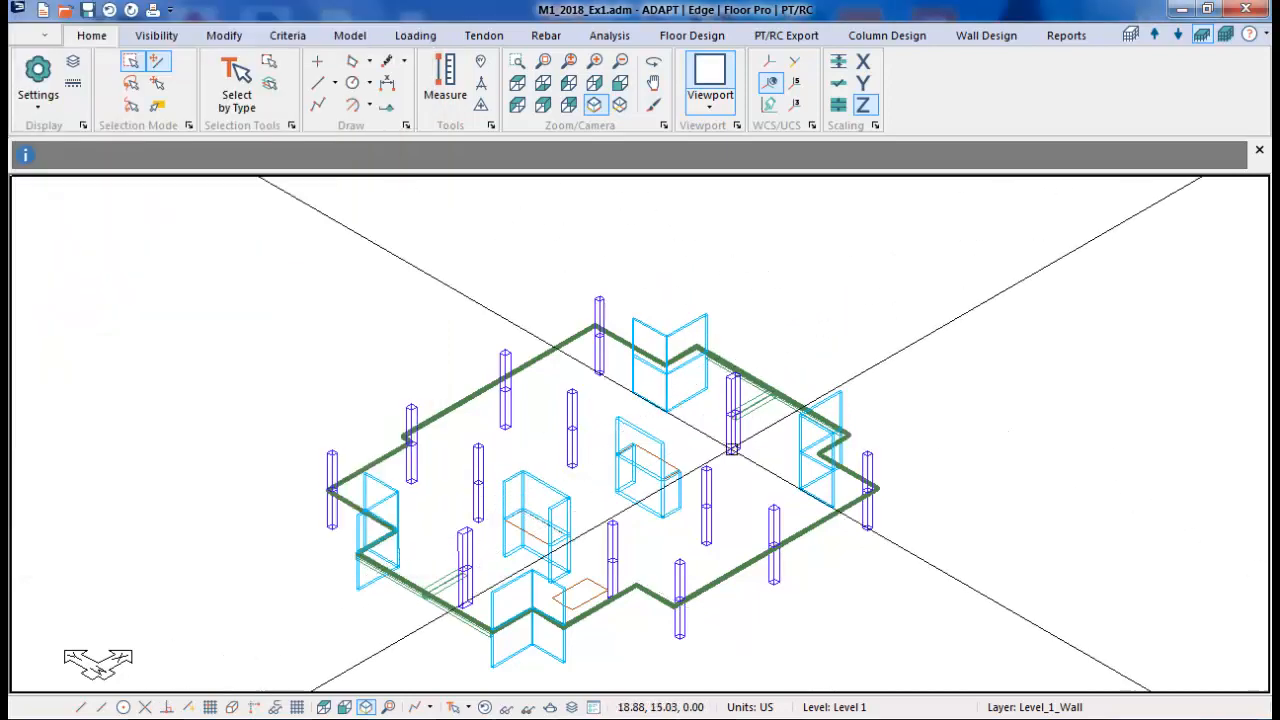
# - Inspect the corrected core walls on Level 1 and move the single-level display up to Level 2
pyautogui.scroll(3, 676, 471)
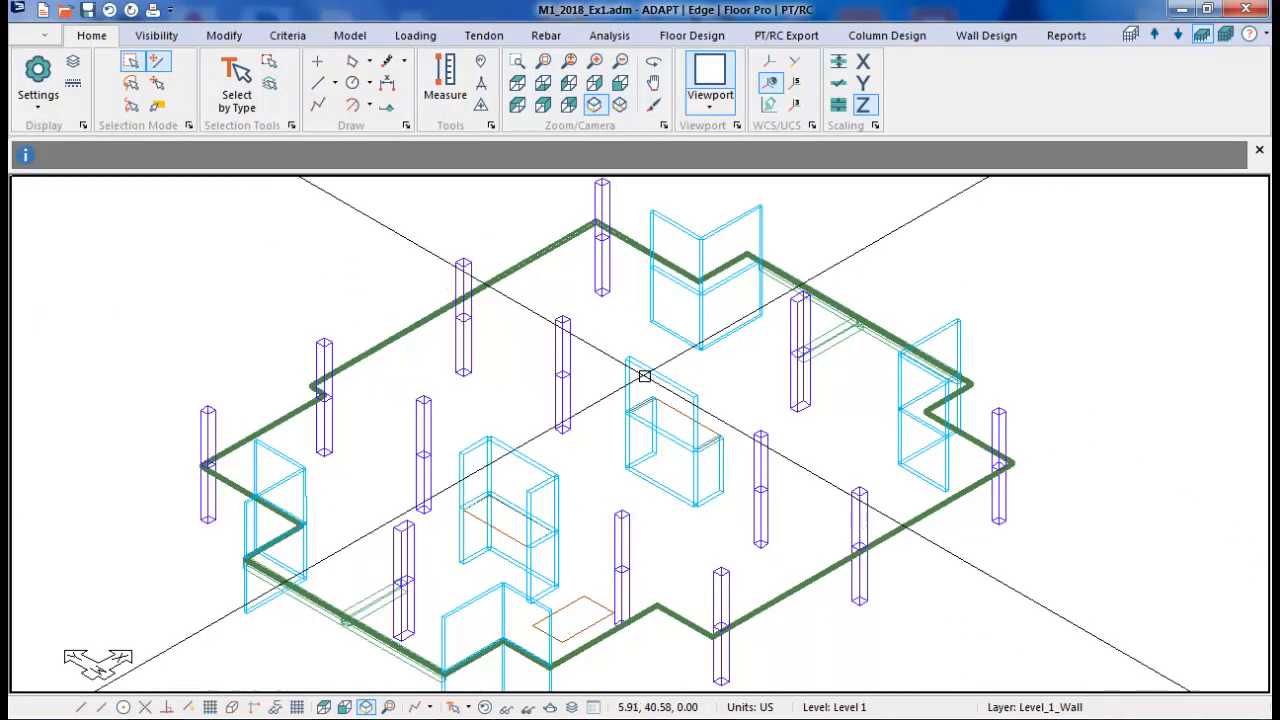
pyautogui.scroll(-2, 712, 490)
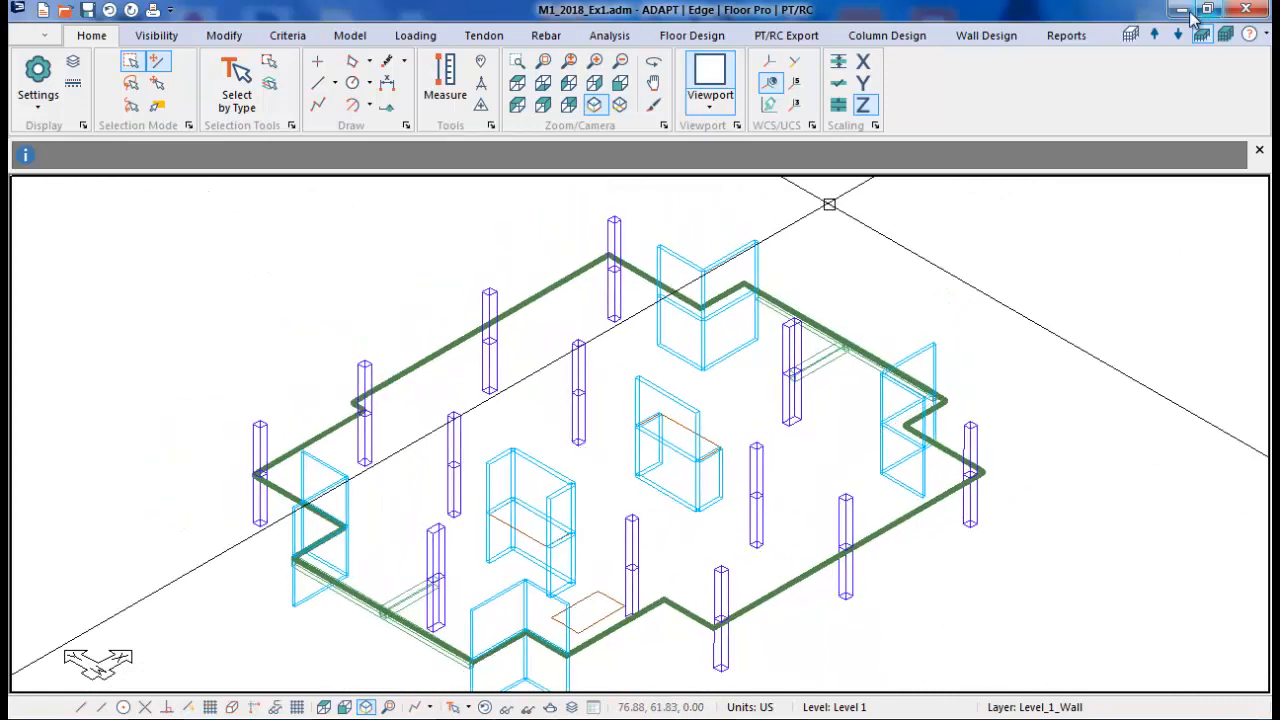
pyautogui.click(1157, 35)
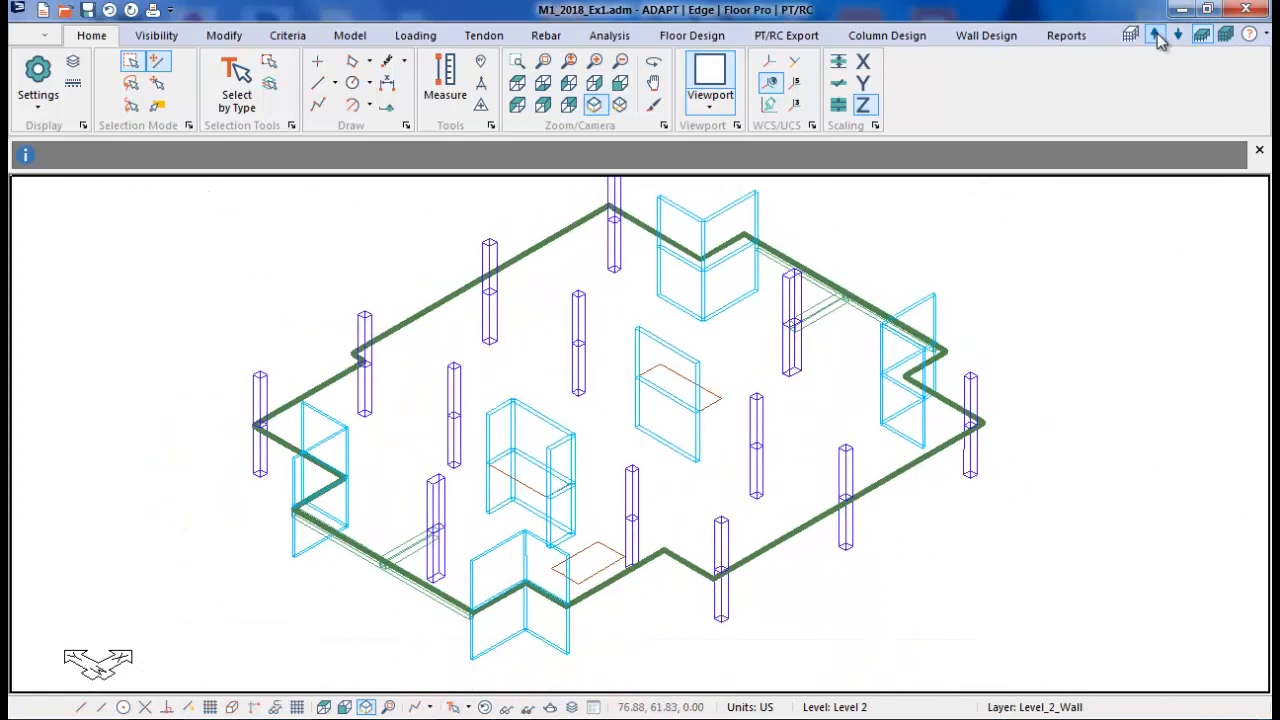
# - Step the single-level display up from Level 2 to Level 7, going back once to recheck Level 3
pyautogui.click(1157, 35)
pyautogui.click(1157, 35)
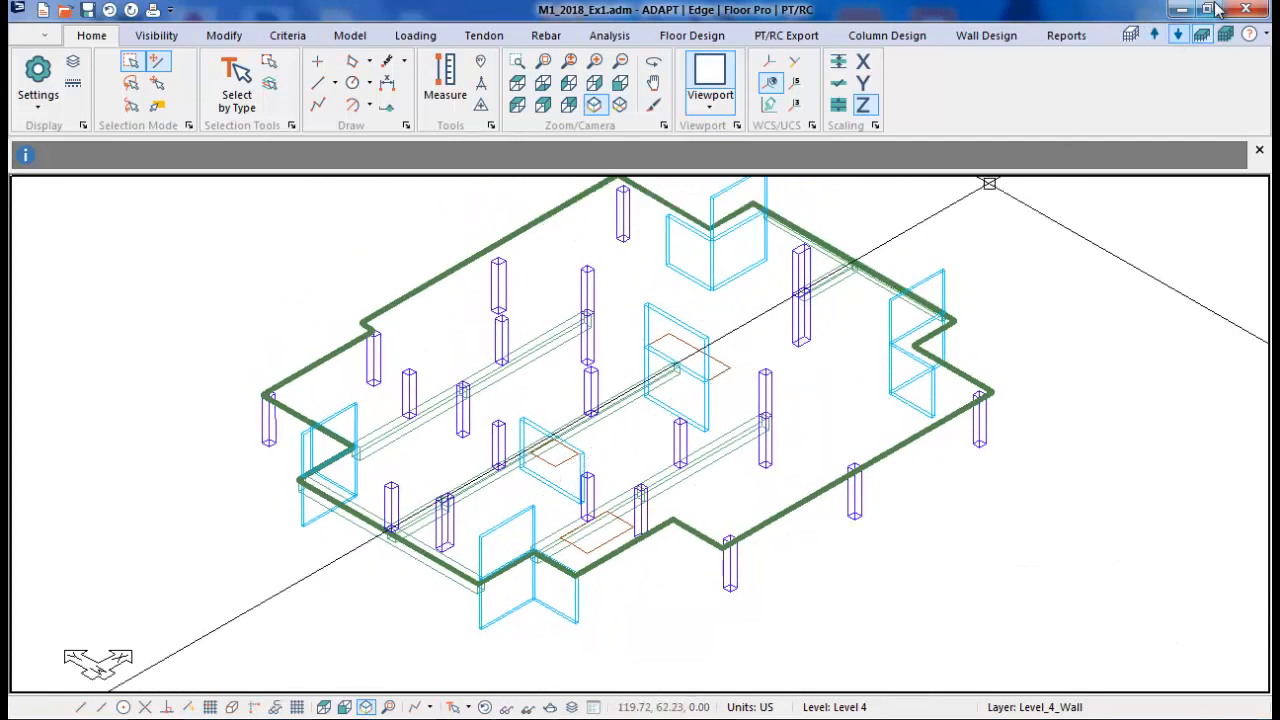
pyautogui.click(1181, 36)
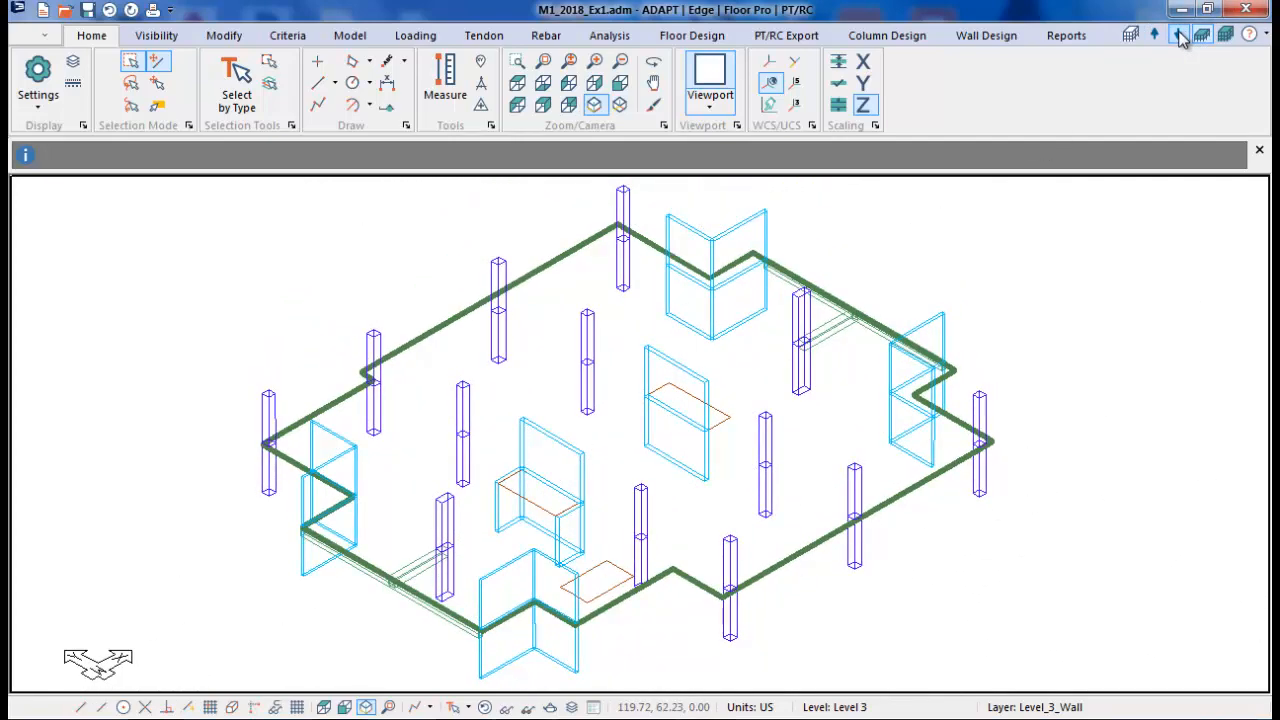
pyautogui.click(1156, 36)
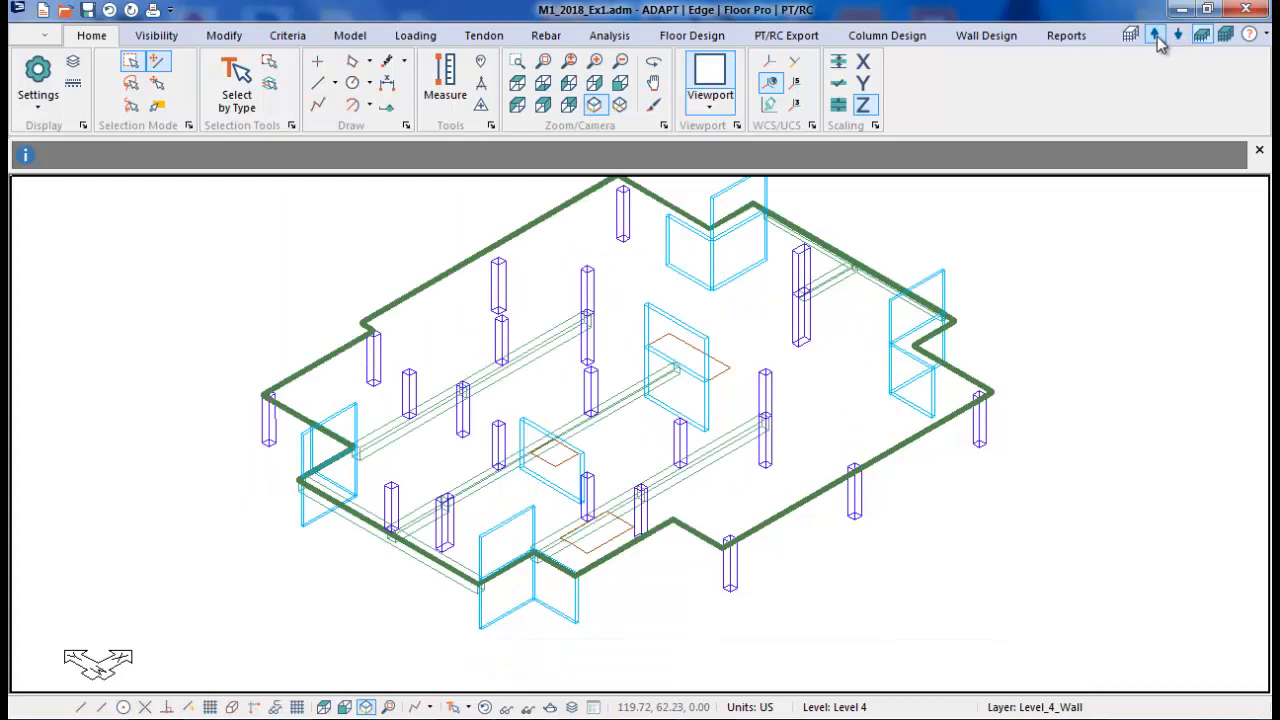
pyautogui.click(1156, 36)
pyautogui.click(1156, 36)
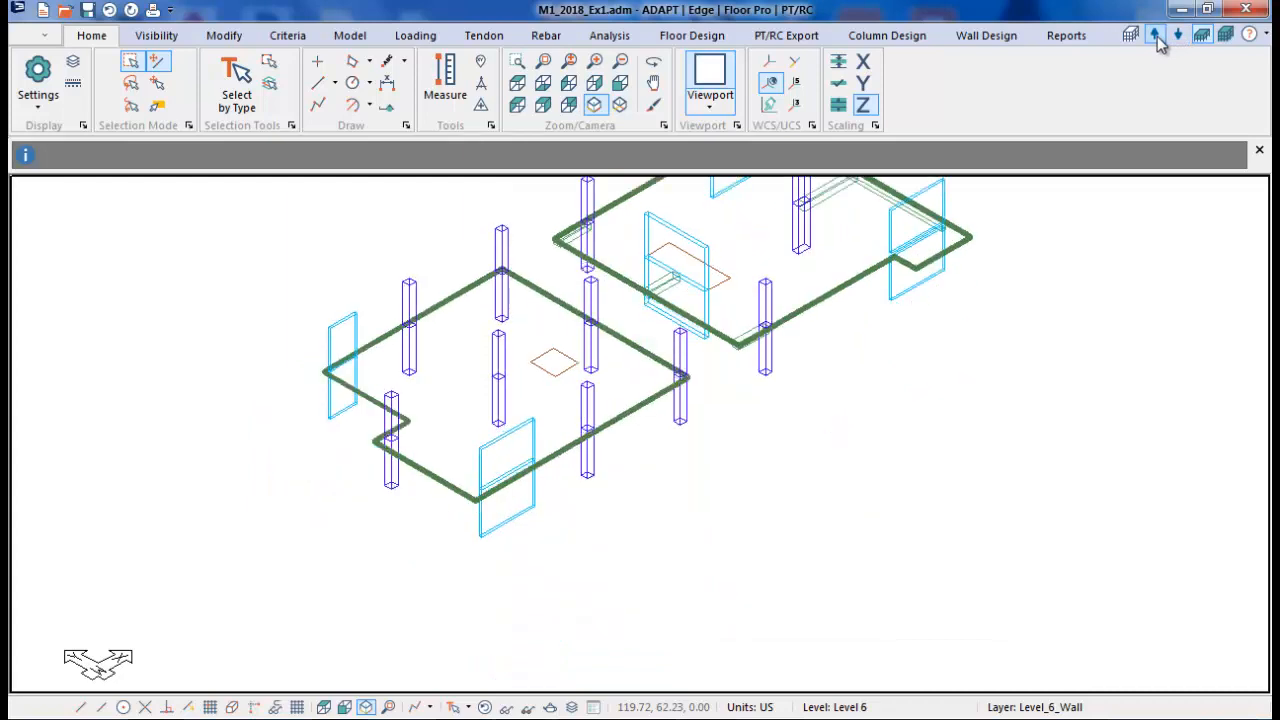
pyautogui.click(1156, 36)
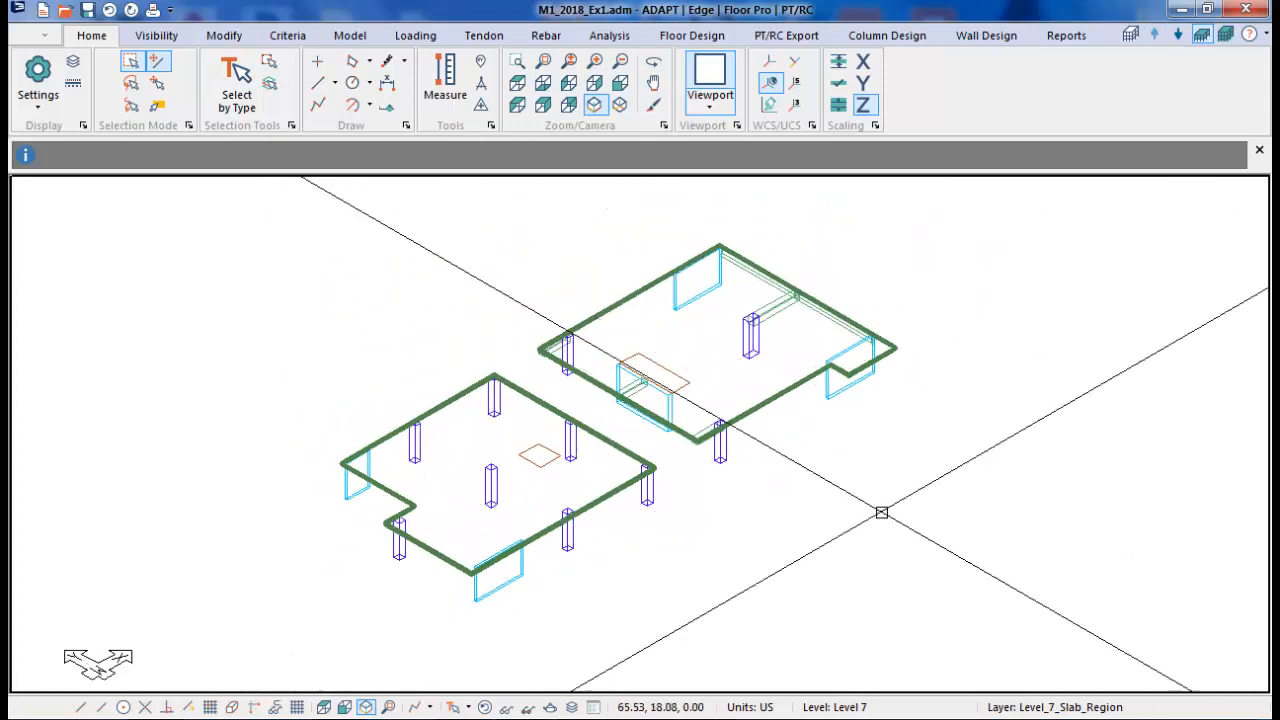
pyautogui.scroll(1, 672, 414)
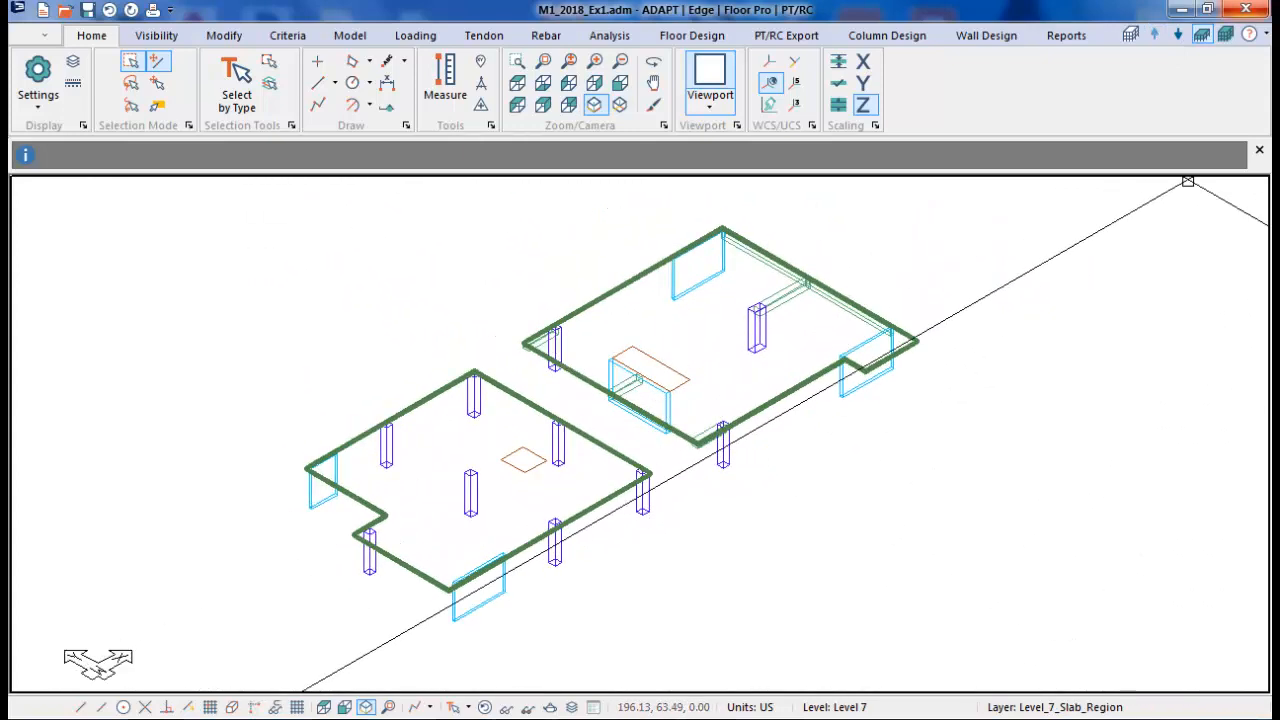
# - Bring the single-level display back down from Level 7 to Level 2
pyautogui.click(1178, 35)
pyautogui.click(1178, 35)
pyautogui.click(1178, 35)
pyautogui.click(1178, 35)
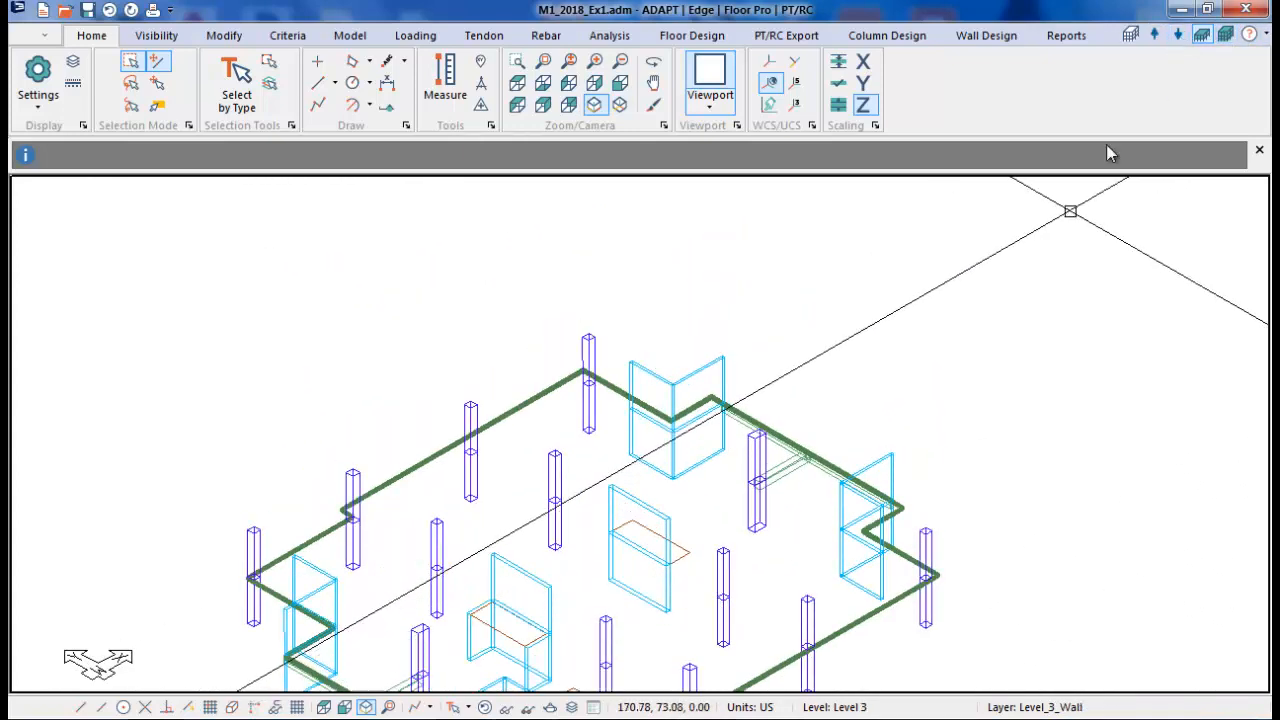
pyautogui.click(1178, 35)
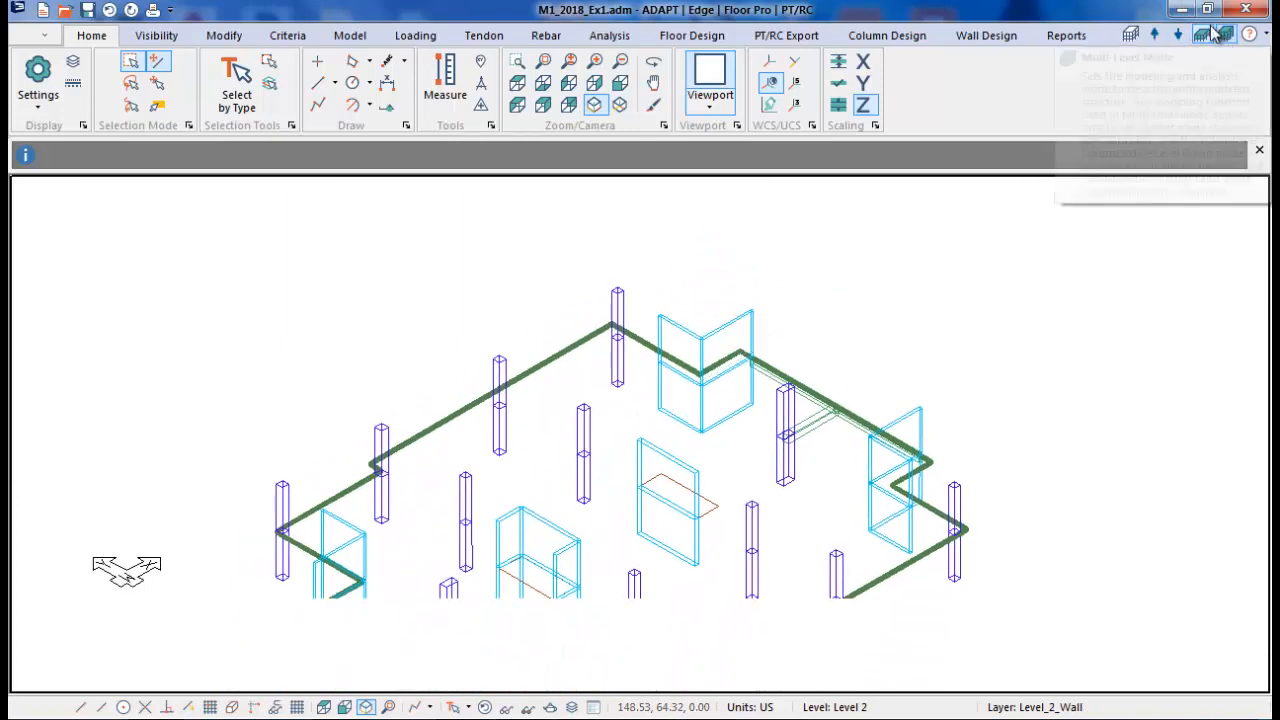
# - Set Level 1 as the active plane in the Reference Plane Manager
pyautogui.click(1130, 35)
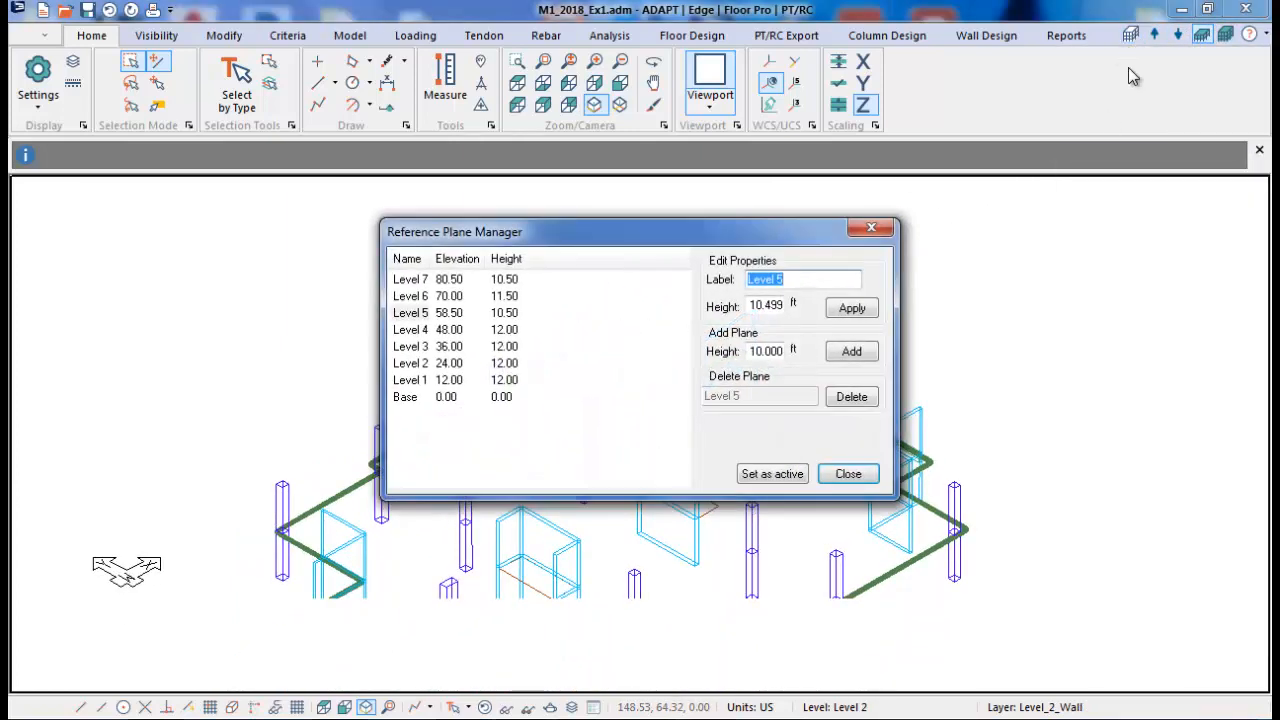
pyautogui.click(412, 381)
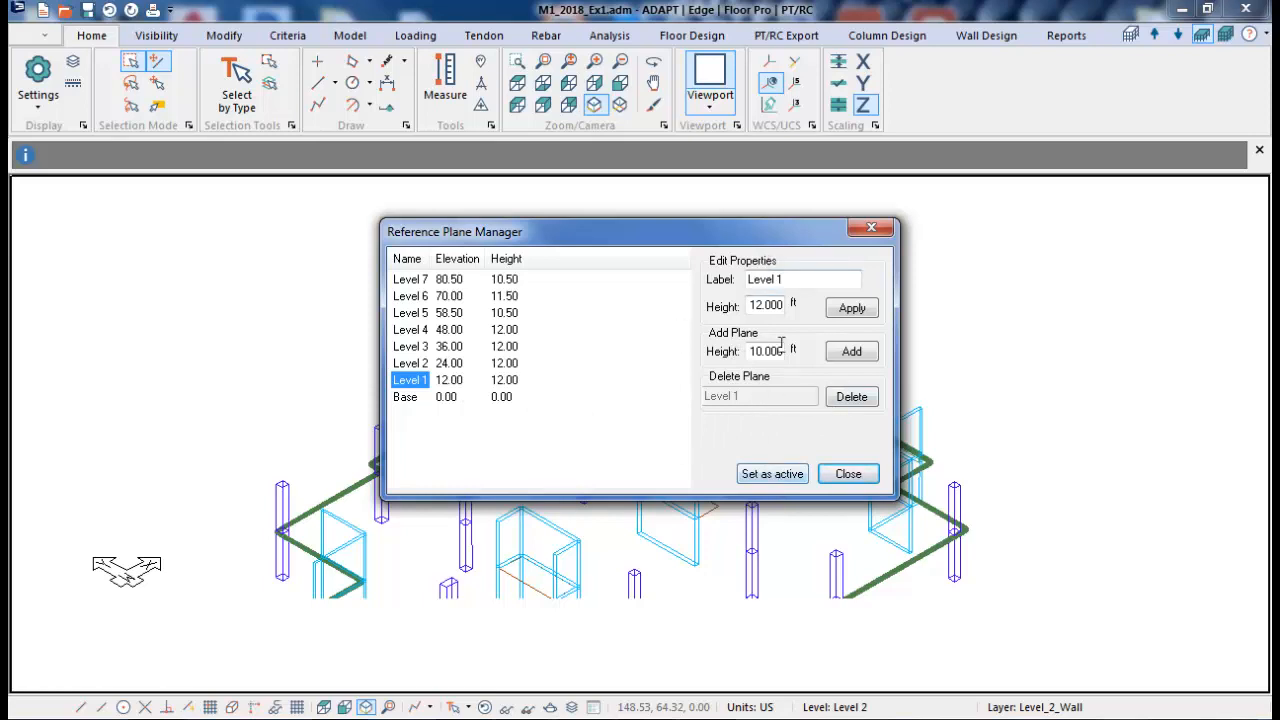
pyautogui.click(789, 478)
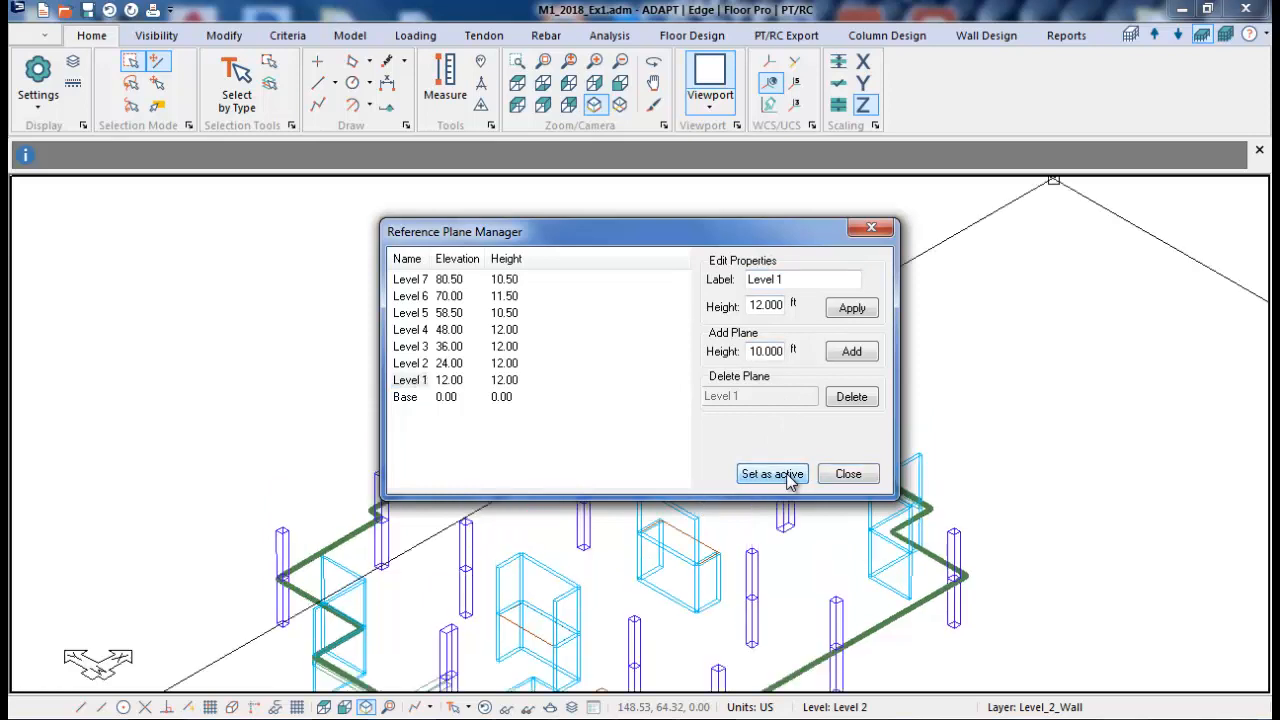
pyautogui.click(848, 474)
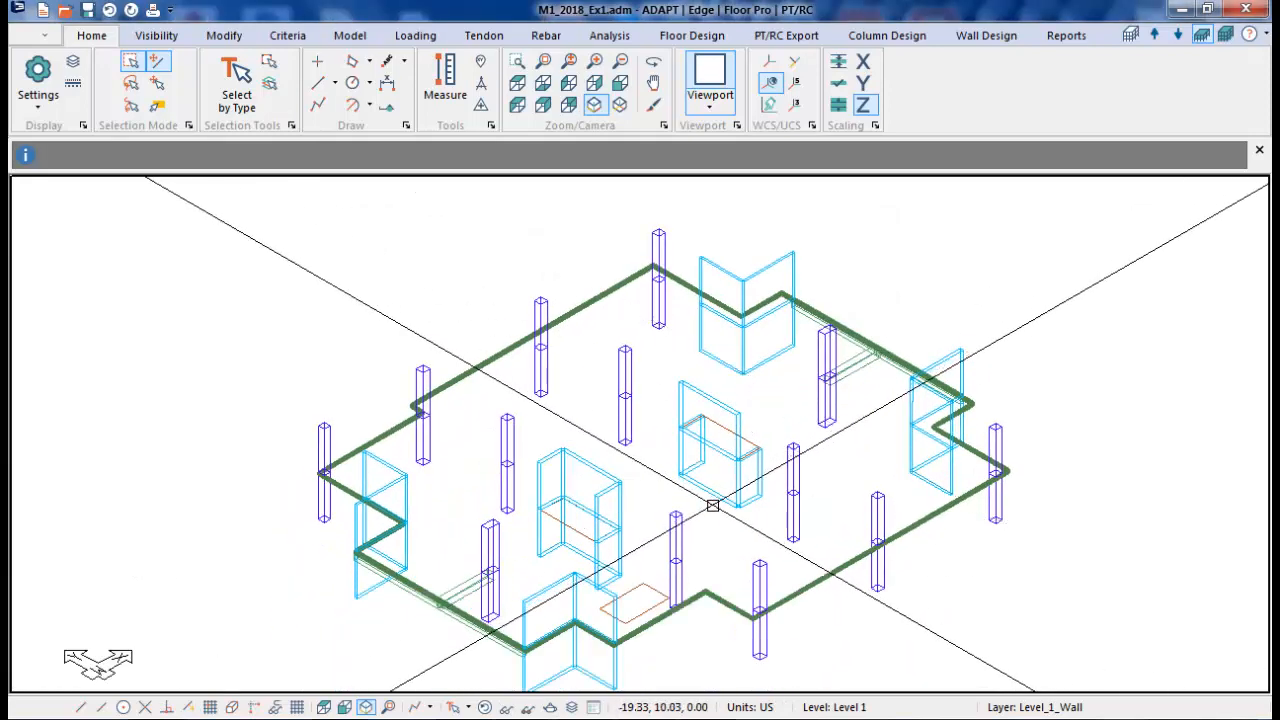
# - Copy the two short side walls of the upper core on Level 1 vertically up to the existing planes above
pyautogui.scroll(2, 749, 514)
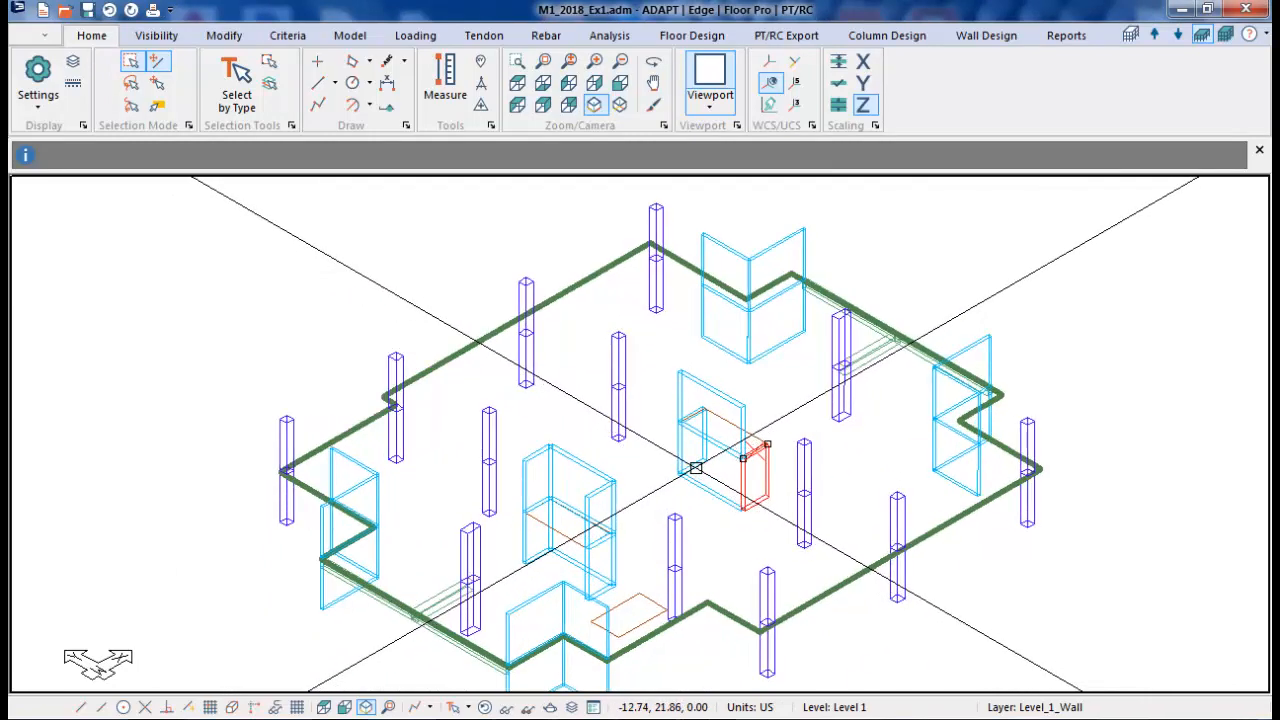
pyautogui.click(700, 460)
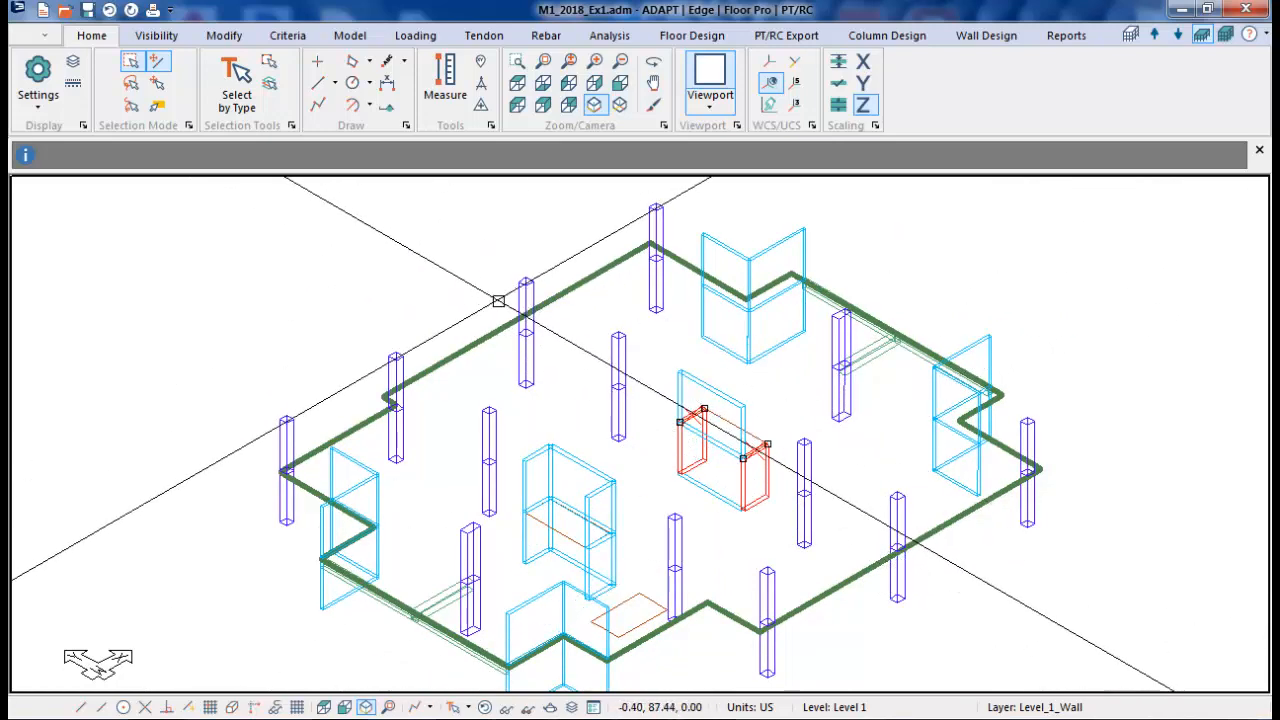
pyautogui.click(222, 35)
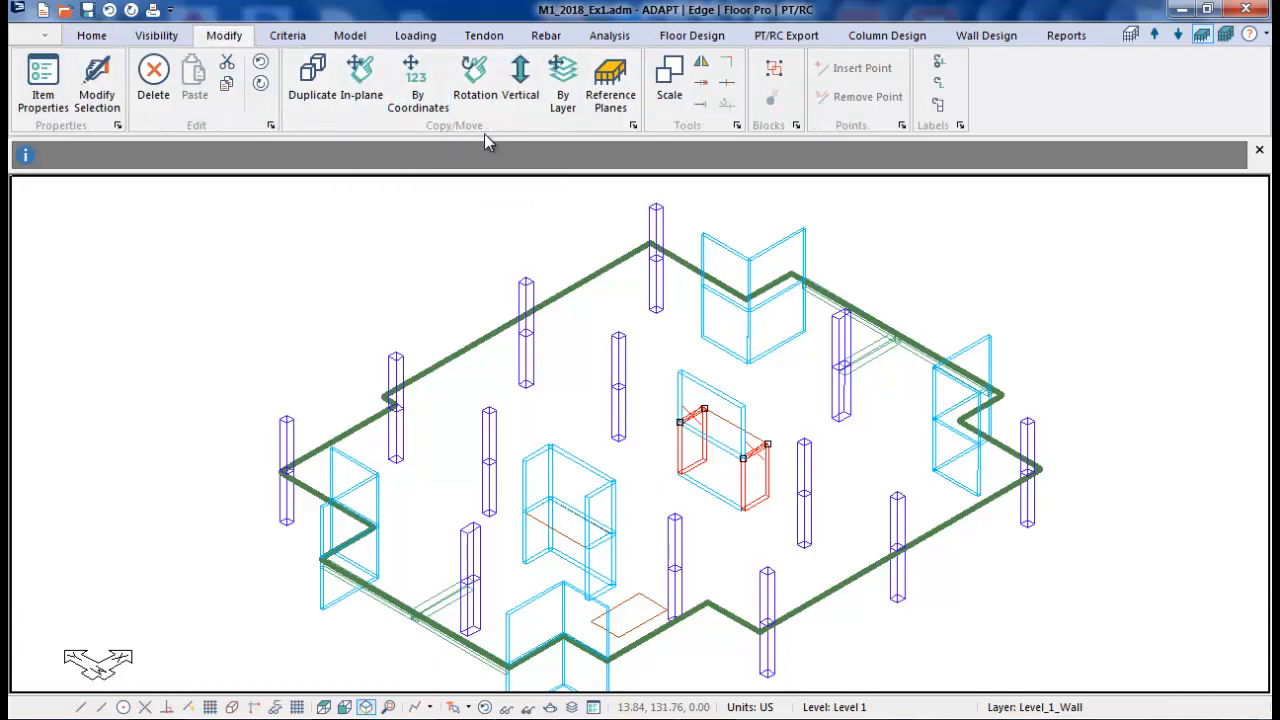
pyautogui.click(519, 88)
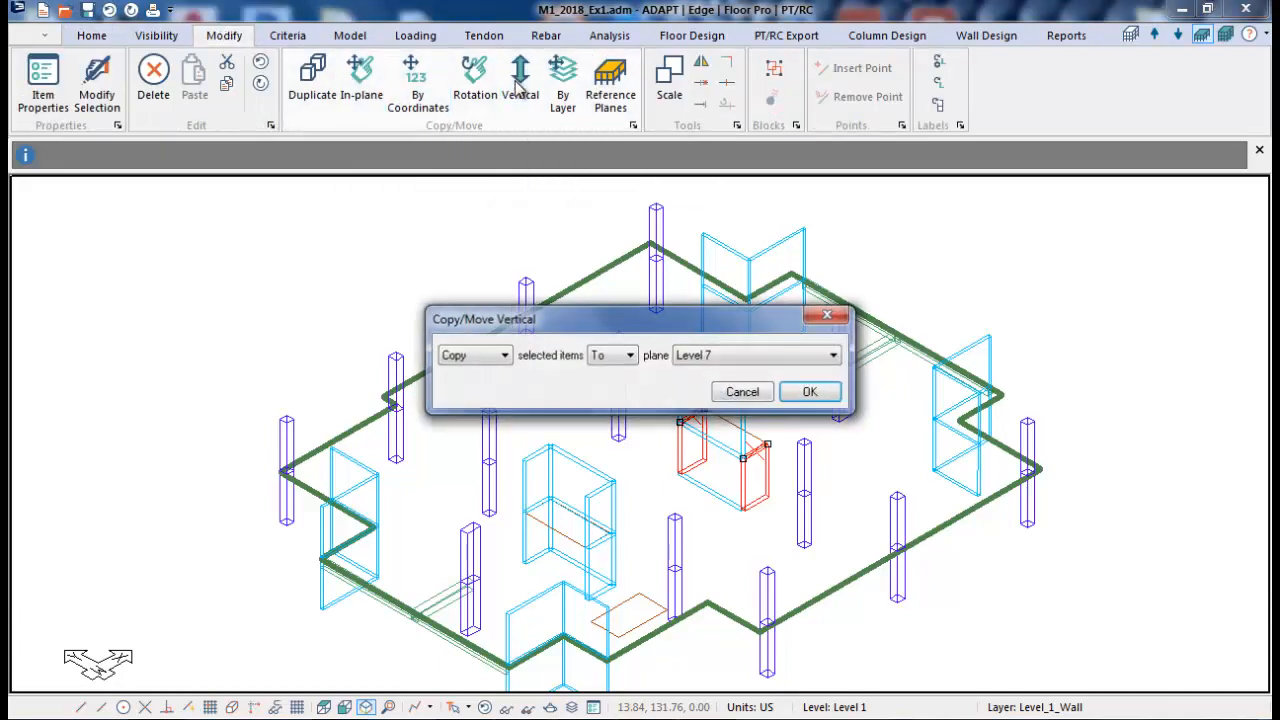
pyautogui.click(606, 356)
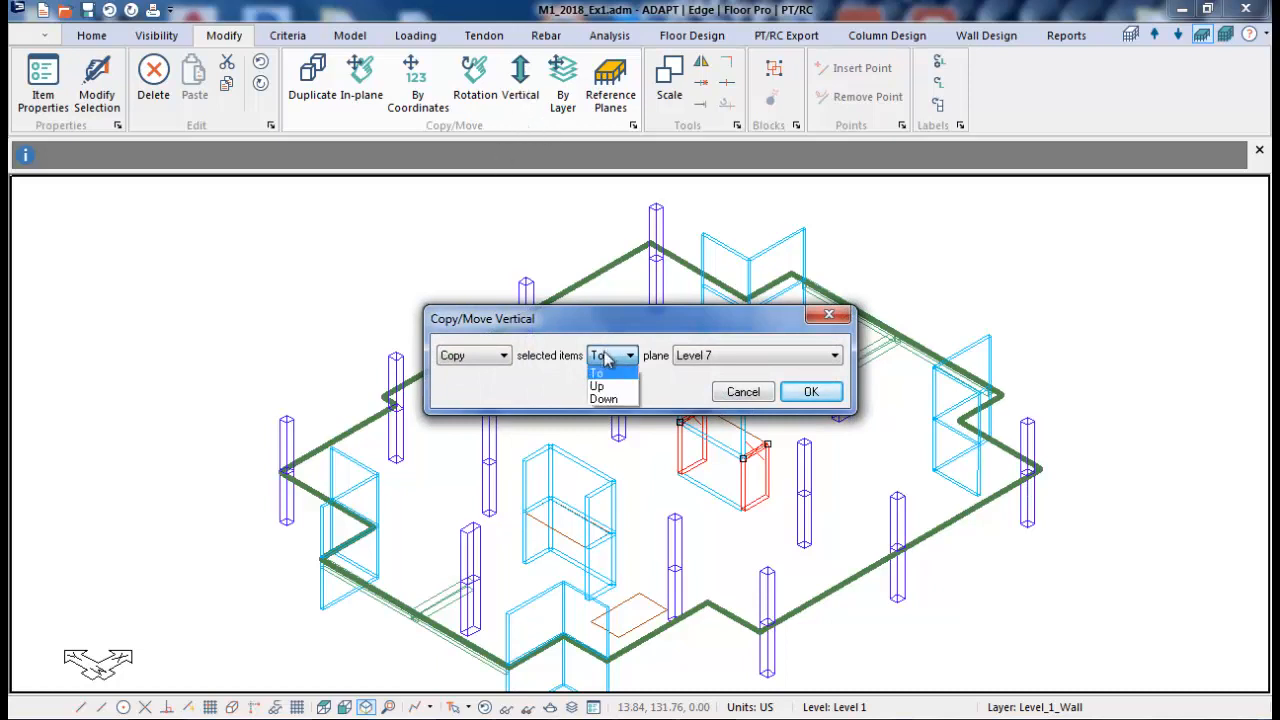
pyautogui.click(606, 385)
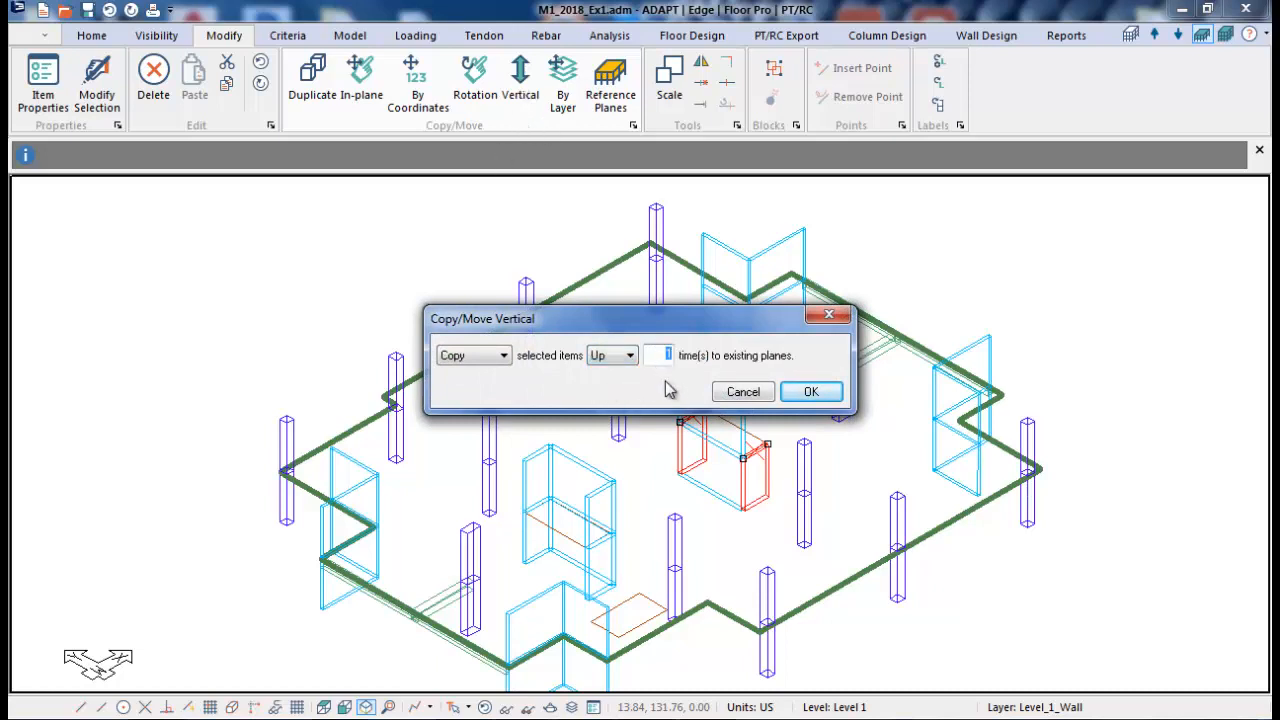
pyautogui.click(810, 391)
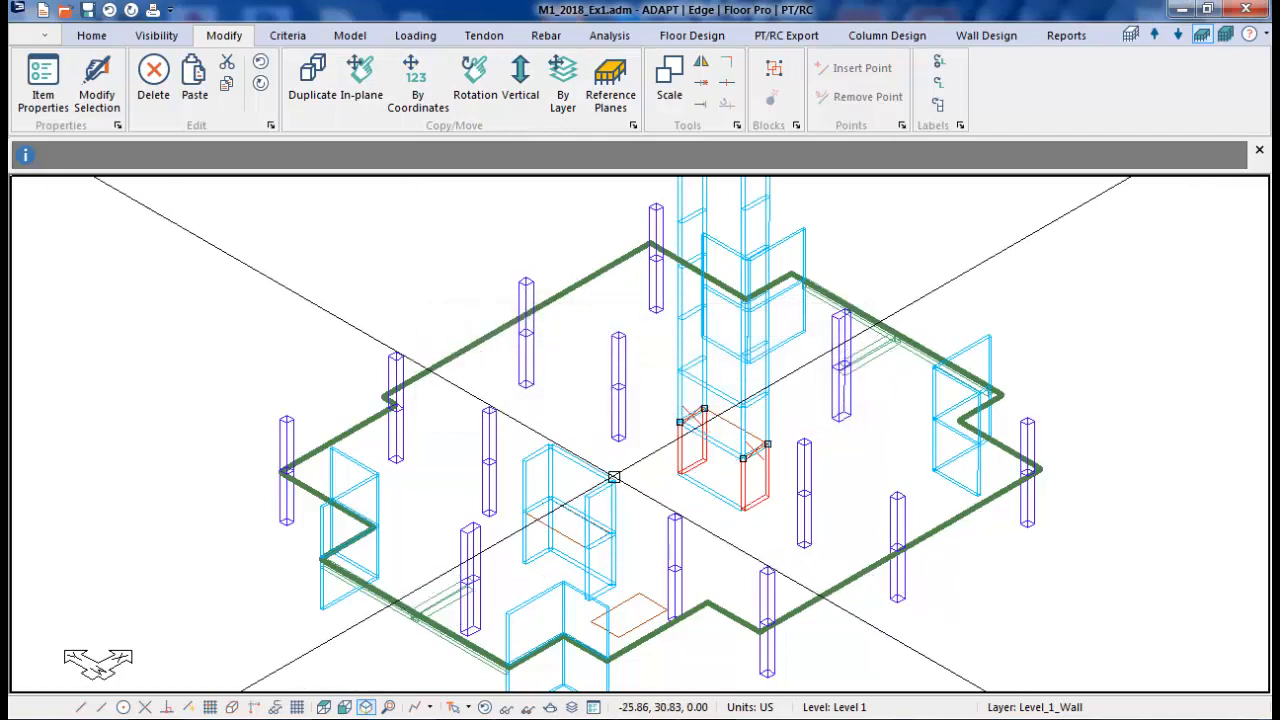
pyautogui.scroll(-1, 731, 547)
pyautogui.click(630, 284)
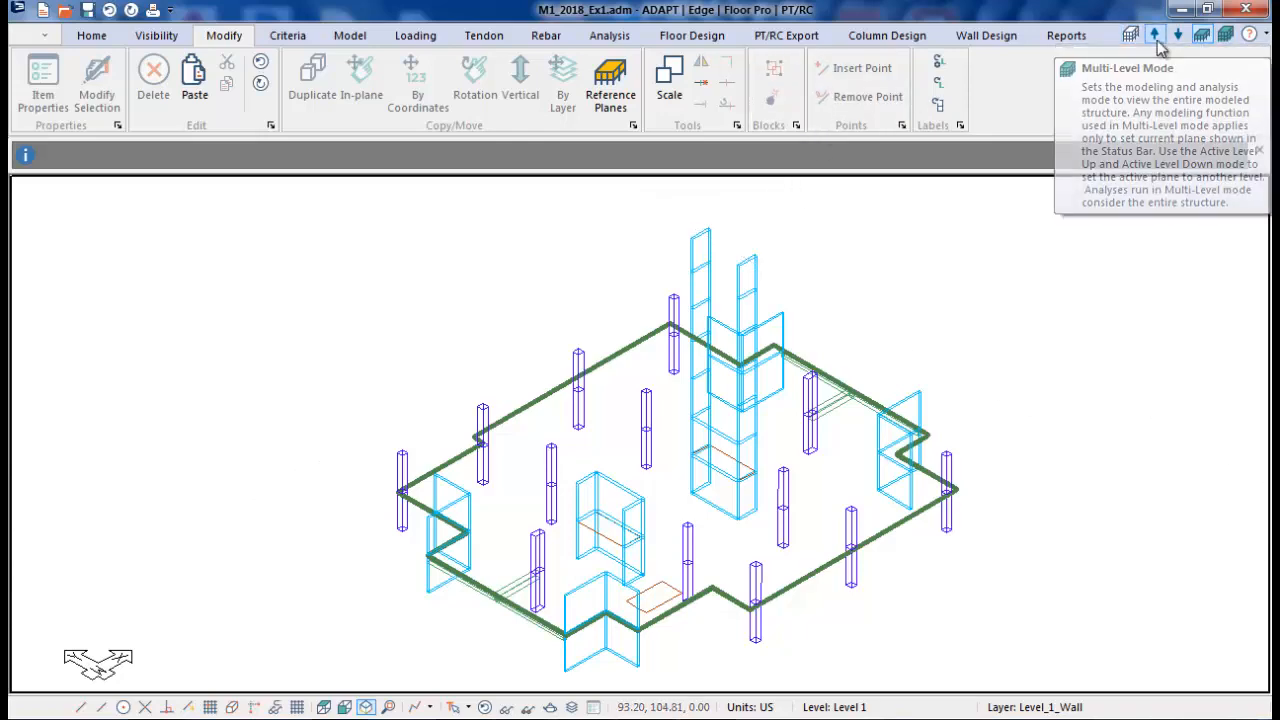
# - Switch to multi-level mode and inspect the copied core walls in the full isometric building model
pyautogui.click(1226, 35)
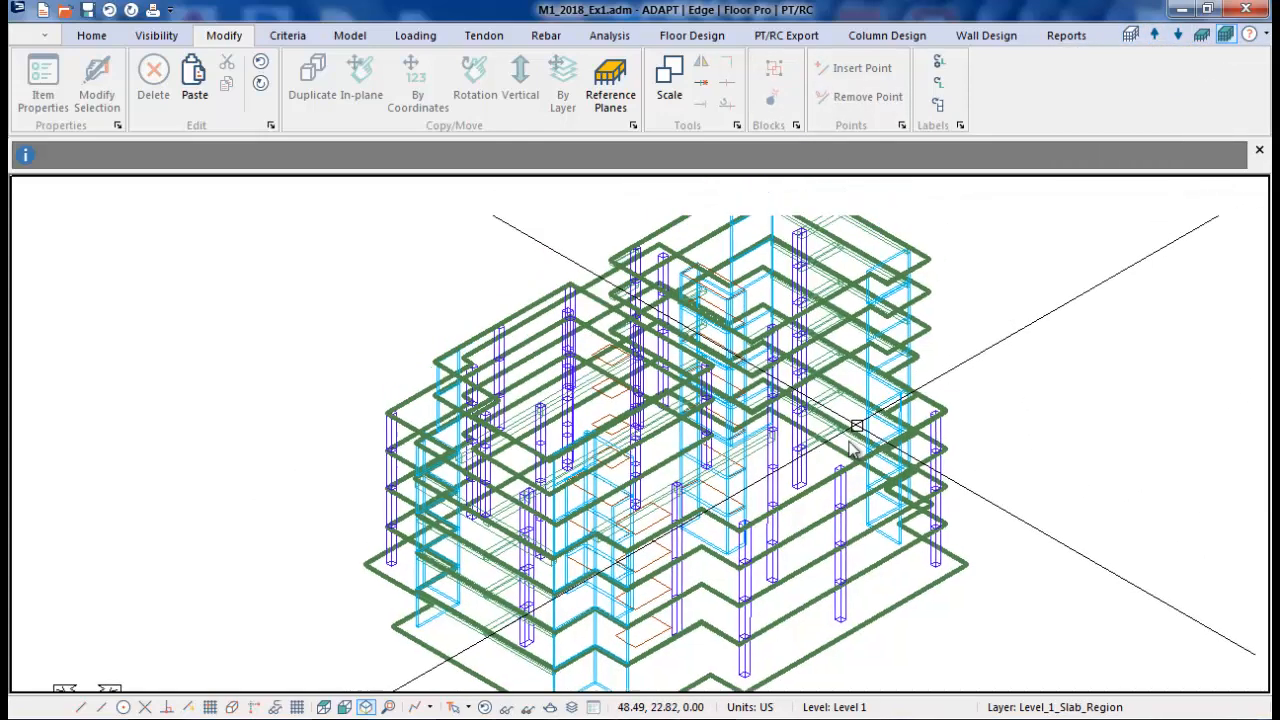
pyautogui.moveTo(613, 356); pyautogui.dragTo(635, 325, button='middle')
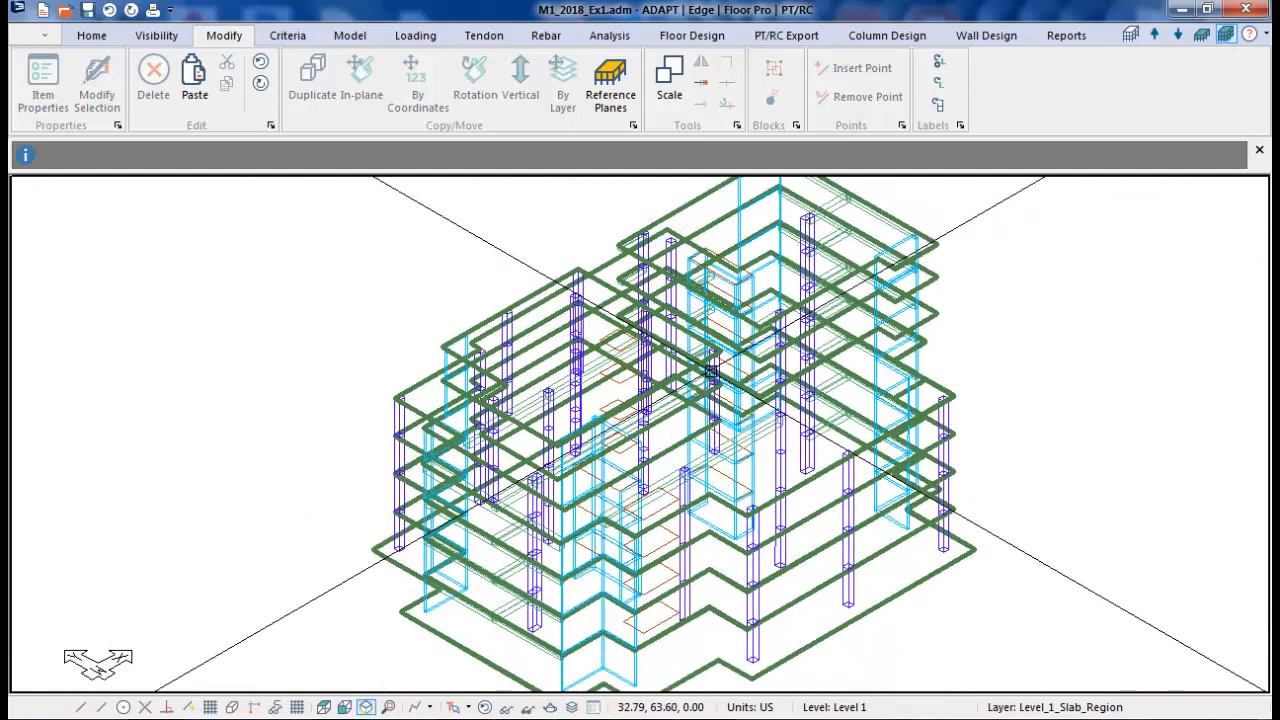
pyautogui.scroll(-2, 709, 374)
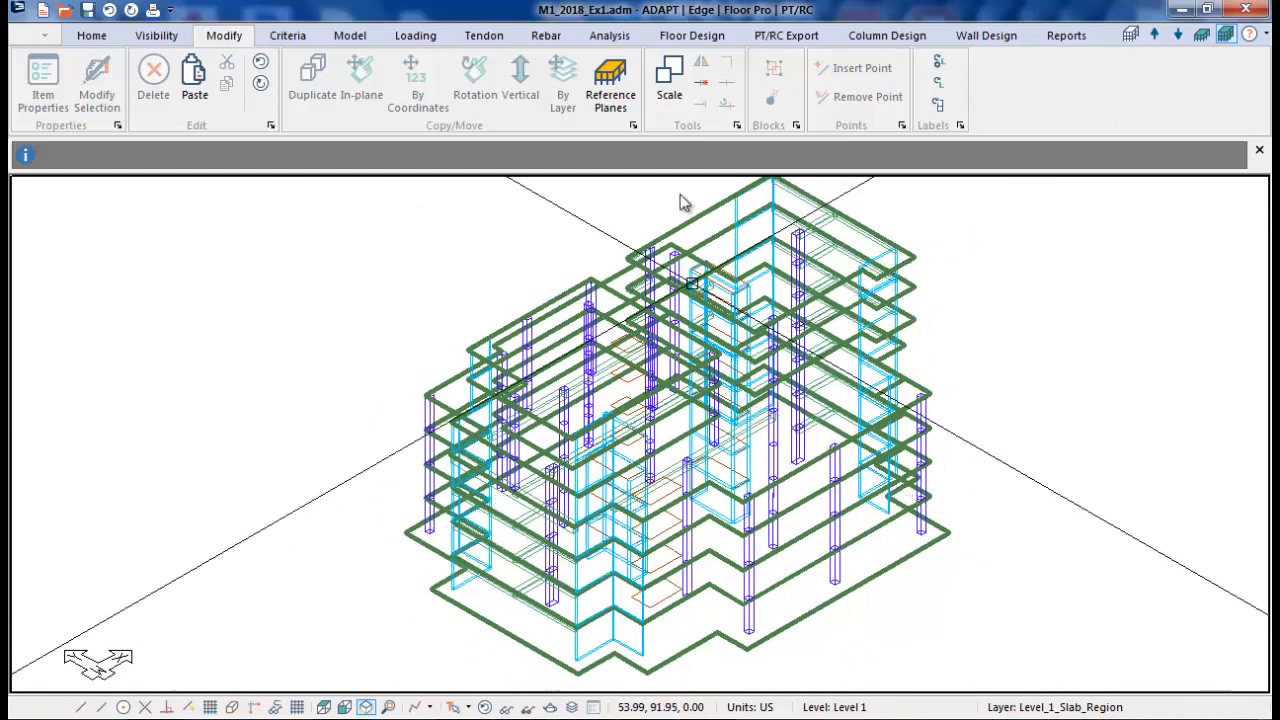
pyautogui.moveTo(717, 232); pyautogui.dragTo(663, 323, button='middle')
pyautogui.scroll(-2, 664, 324)
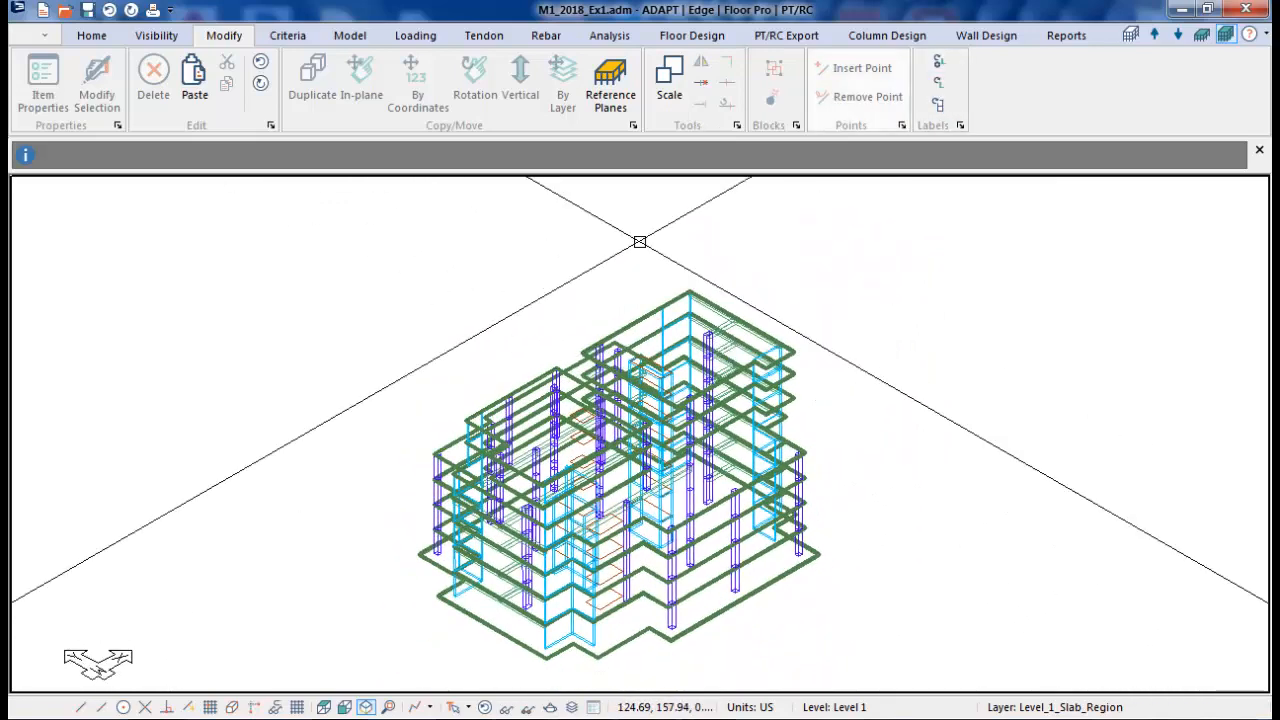
# - View the whole building in side and front elevation and check its levels in the Reference Plane Manager
pyautogui.click(168, 36)
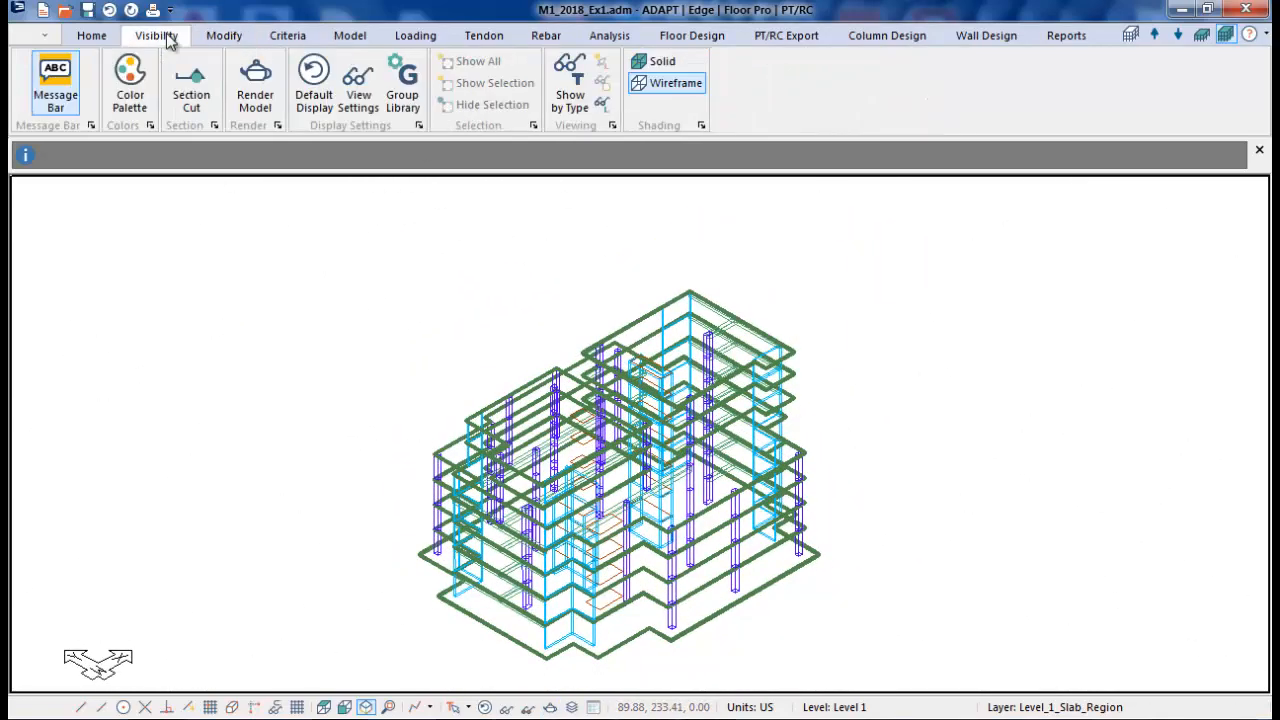
pyautogui.click(98, 37)
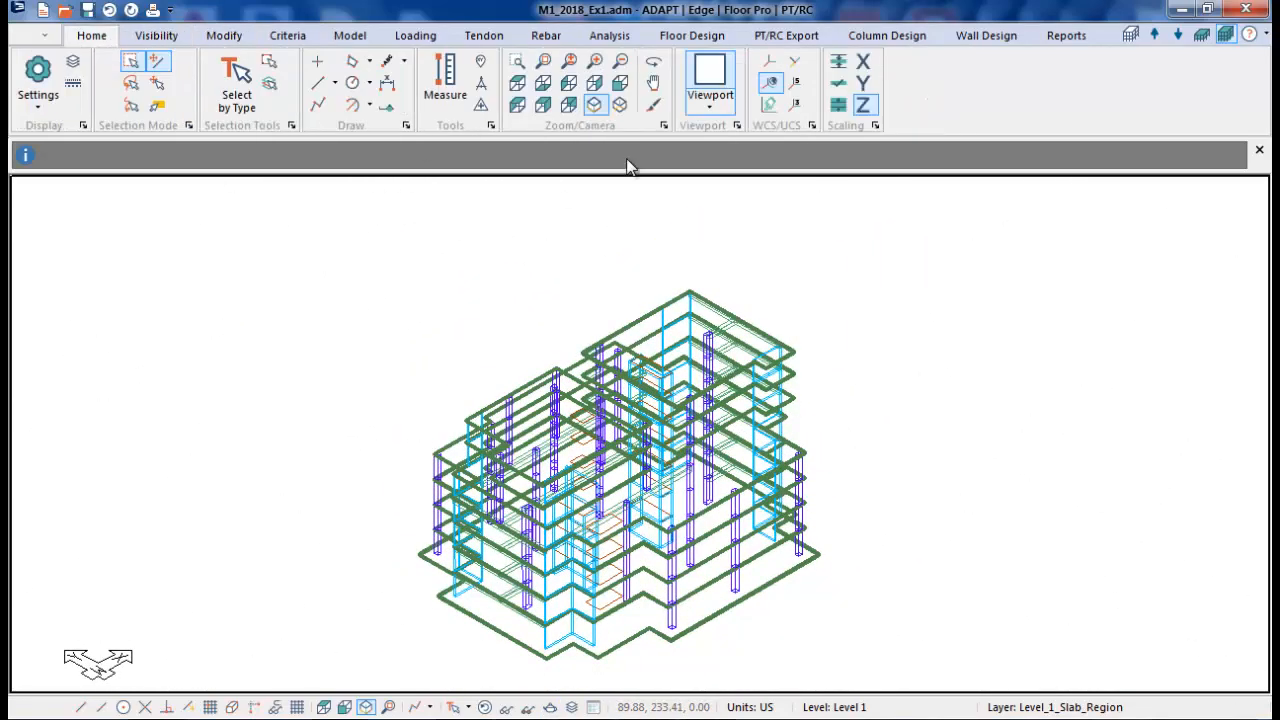
pyautogui.click(568, 86)
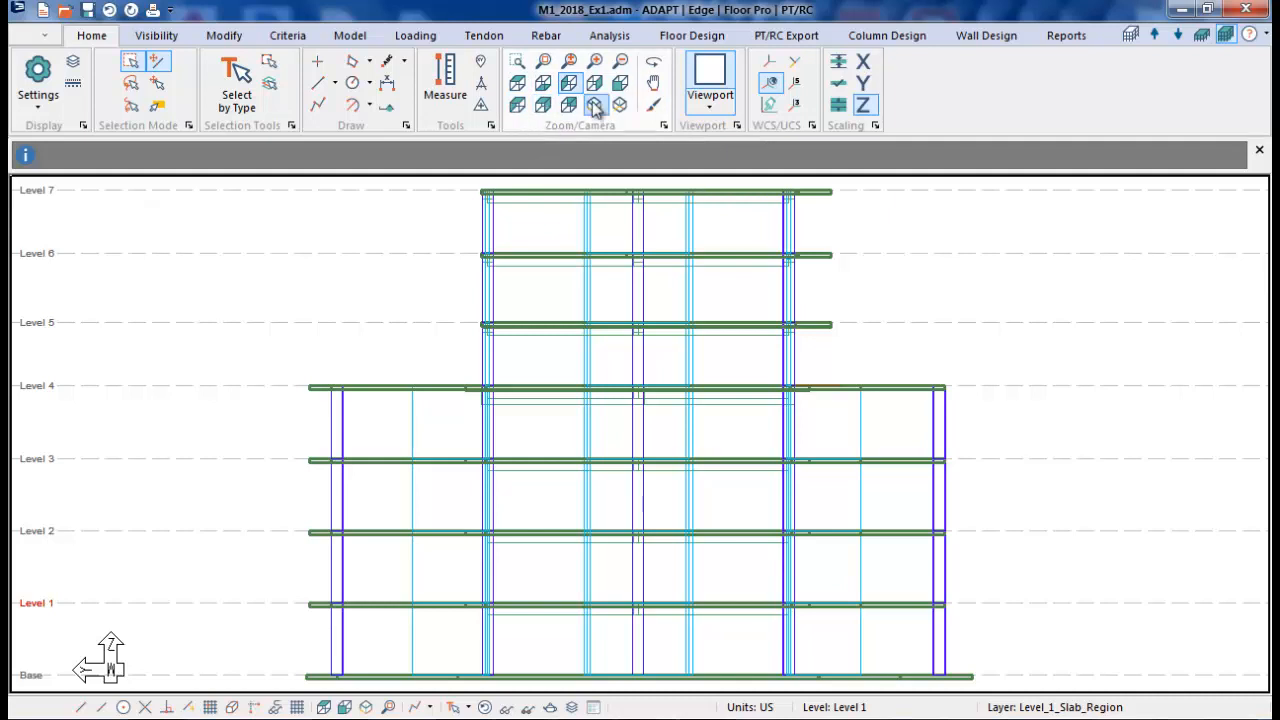
pyautogui.click(620, 82)
pyautogui.scroll(-3, 636, 373)
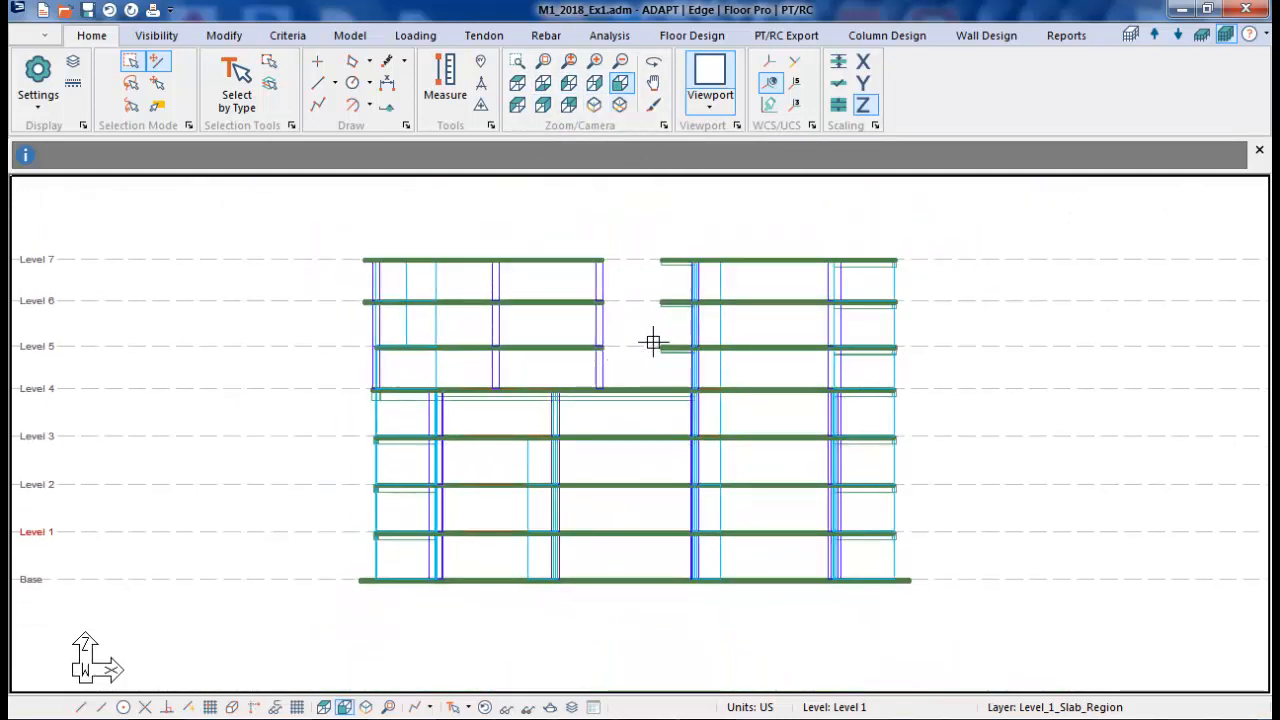
pyautogui.moveTo(181, 377); pyautogui.dragTo(181, 424, button='middle')
pyautogui.scroll(2, 575, 406)
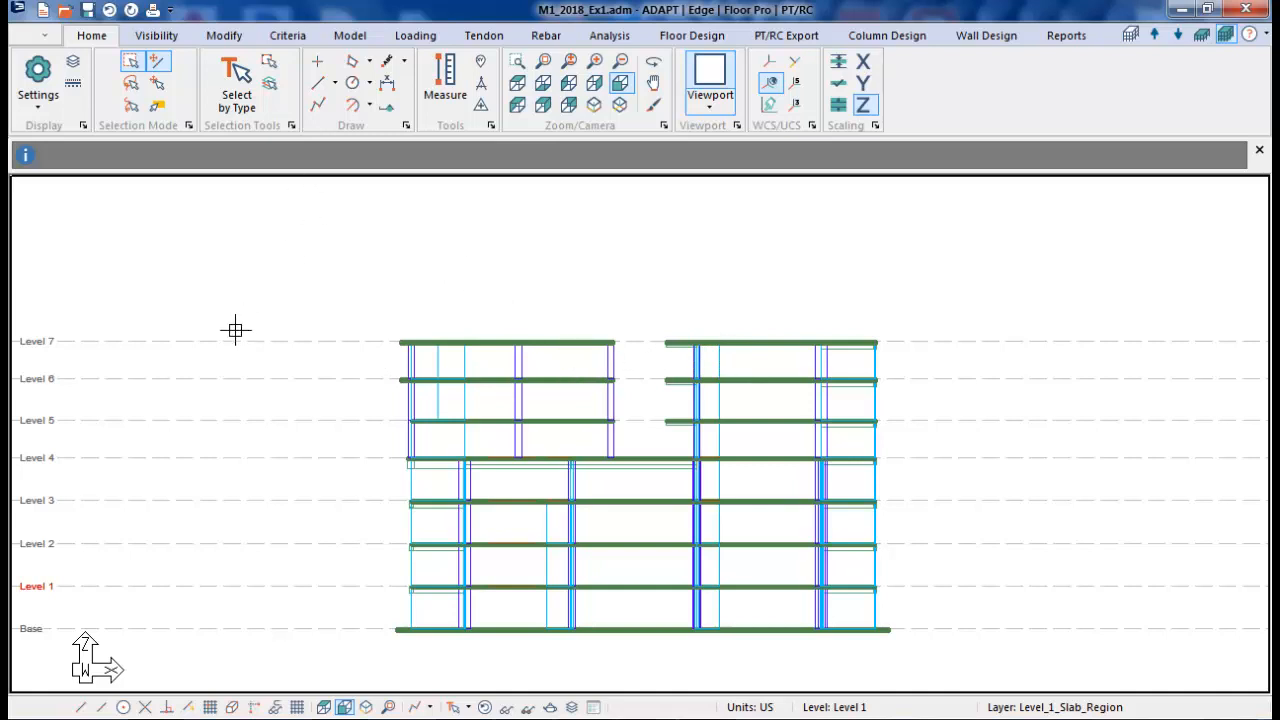
pyautogui.click(1130, 35)
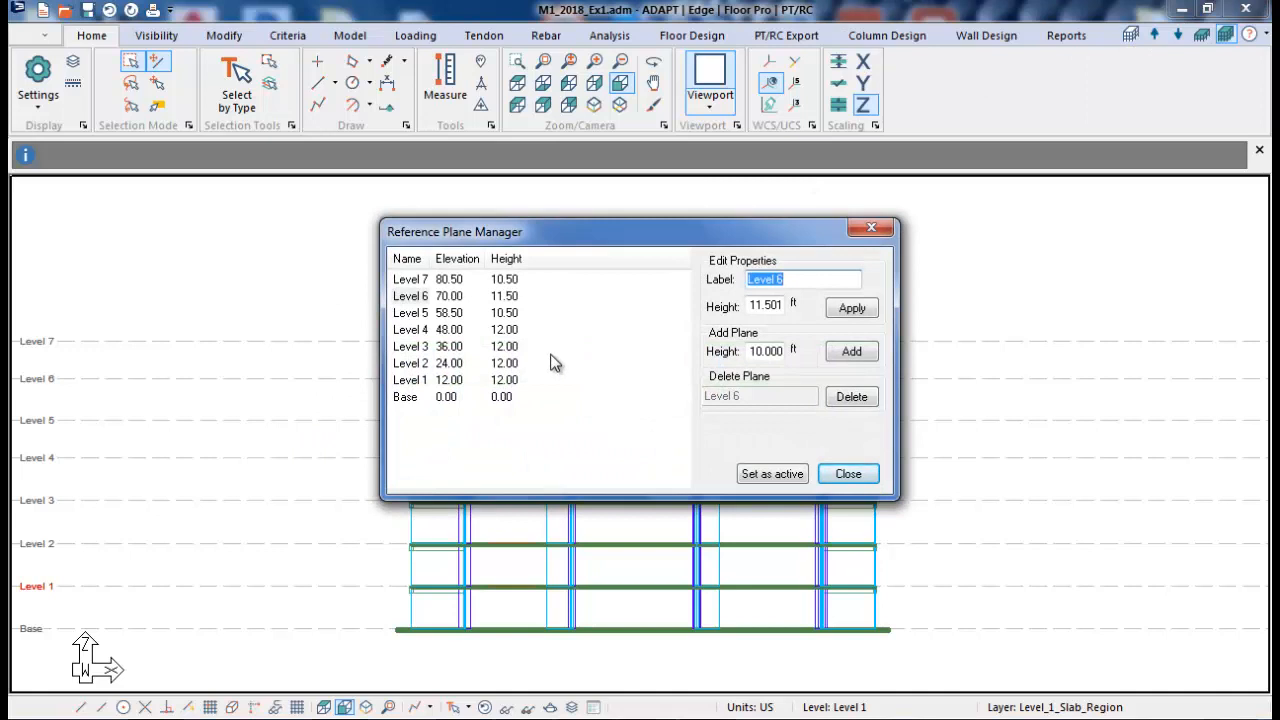
pyautogui.click(848, 474)
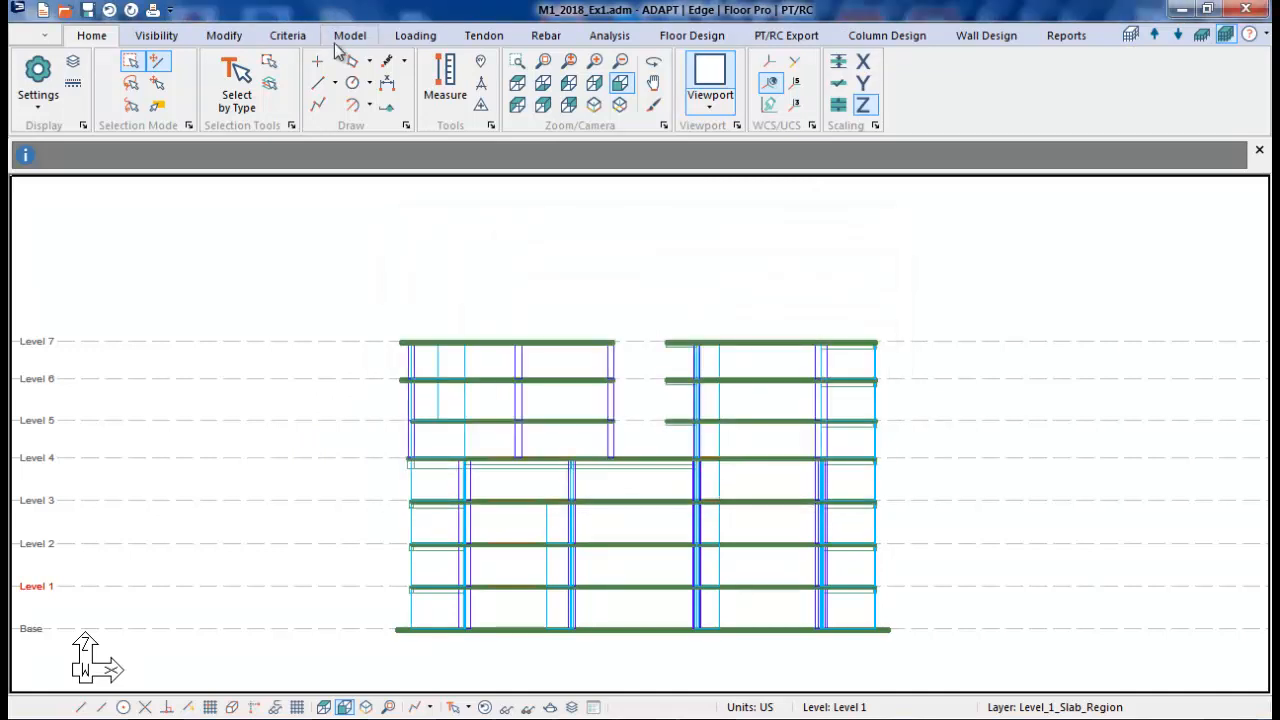
# - Add two new reference planes above Level 7 with the Story Manager, each 10 ft high
pyautogui.click(347, 37)
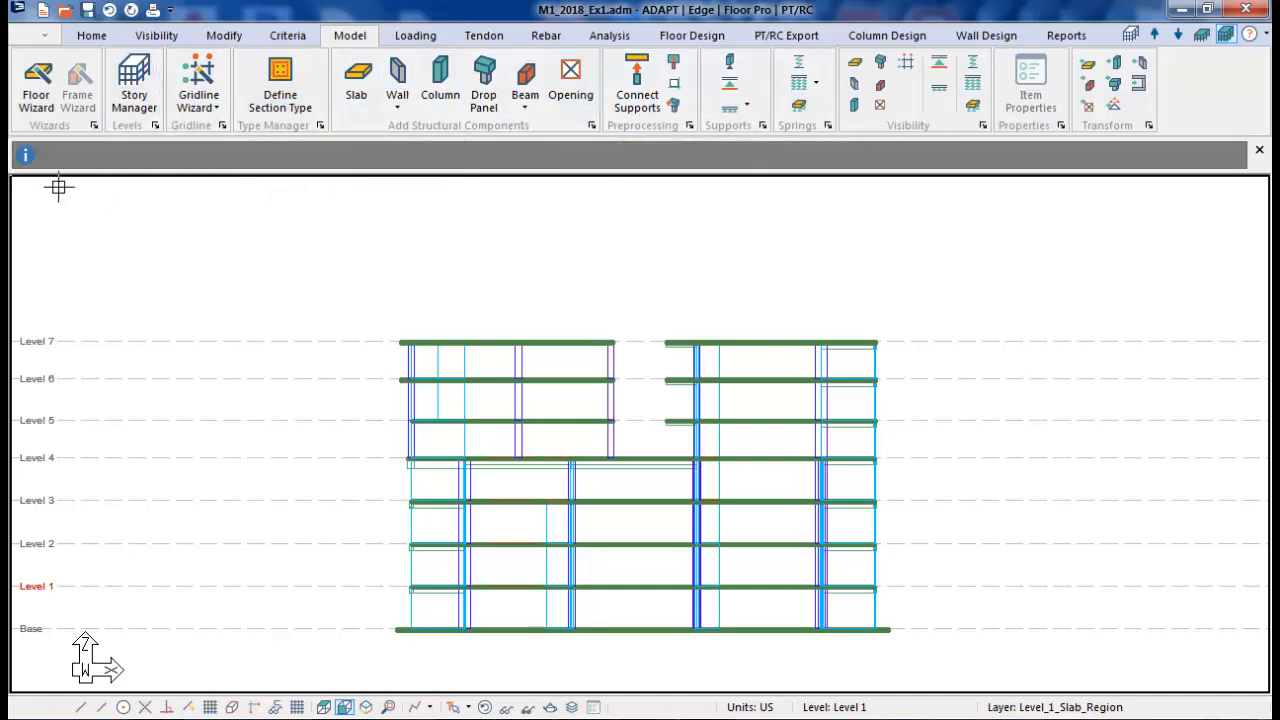
pyautogui.click(134, 92)
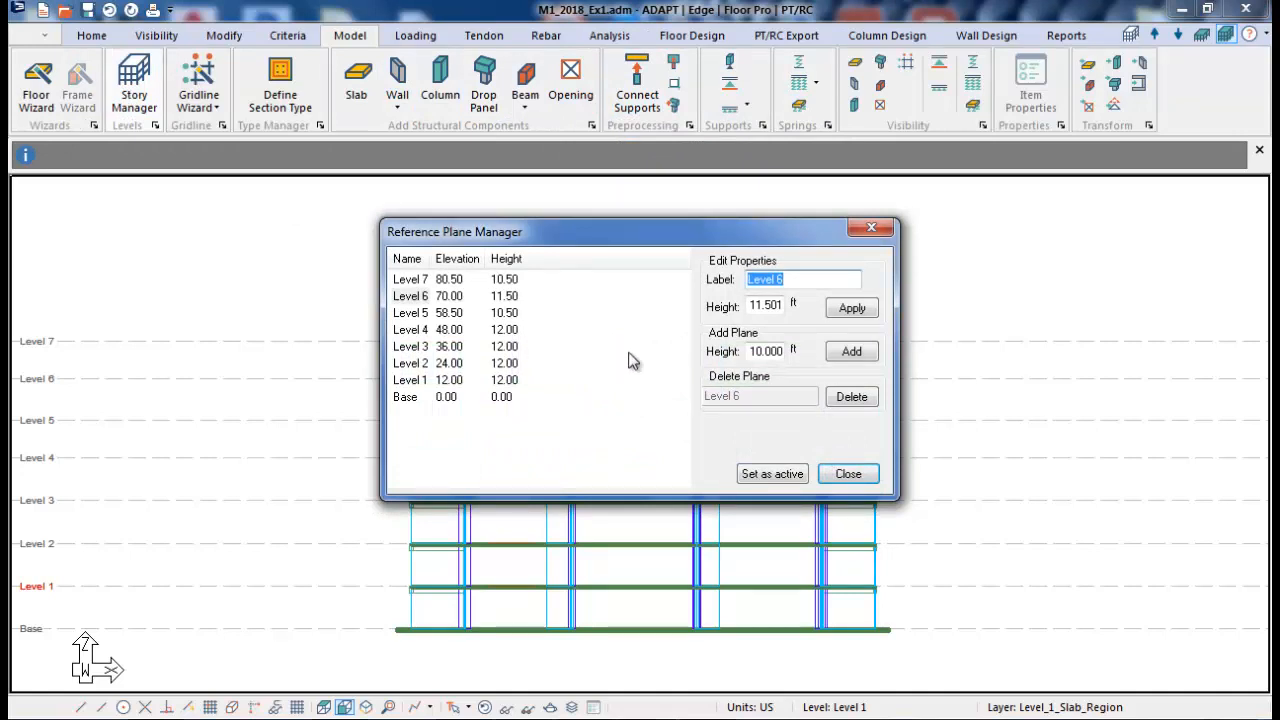
pyautogui.click(402, 281)
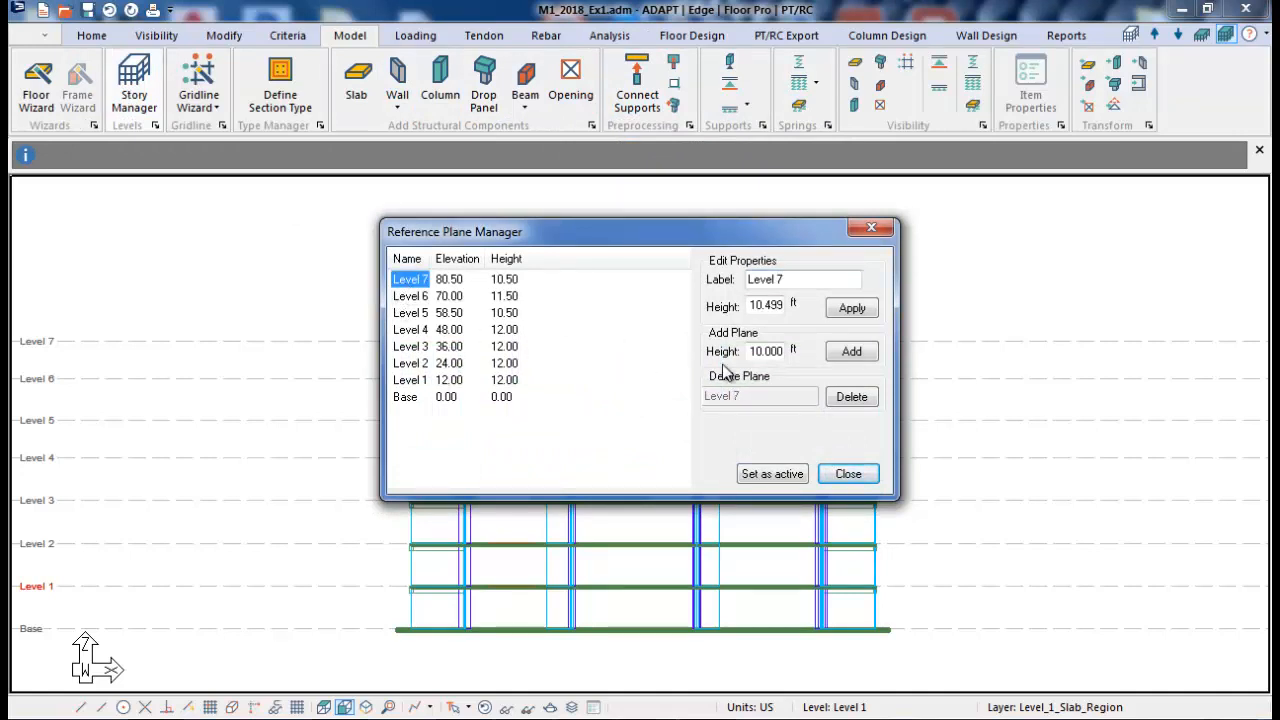
pyautogui.click(849, 355)
pyautogui.click(849, 355)
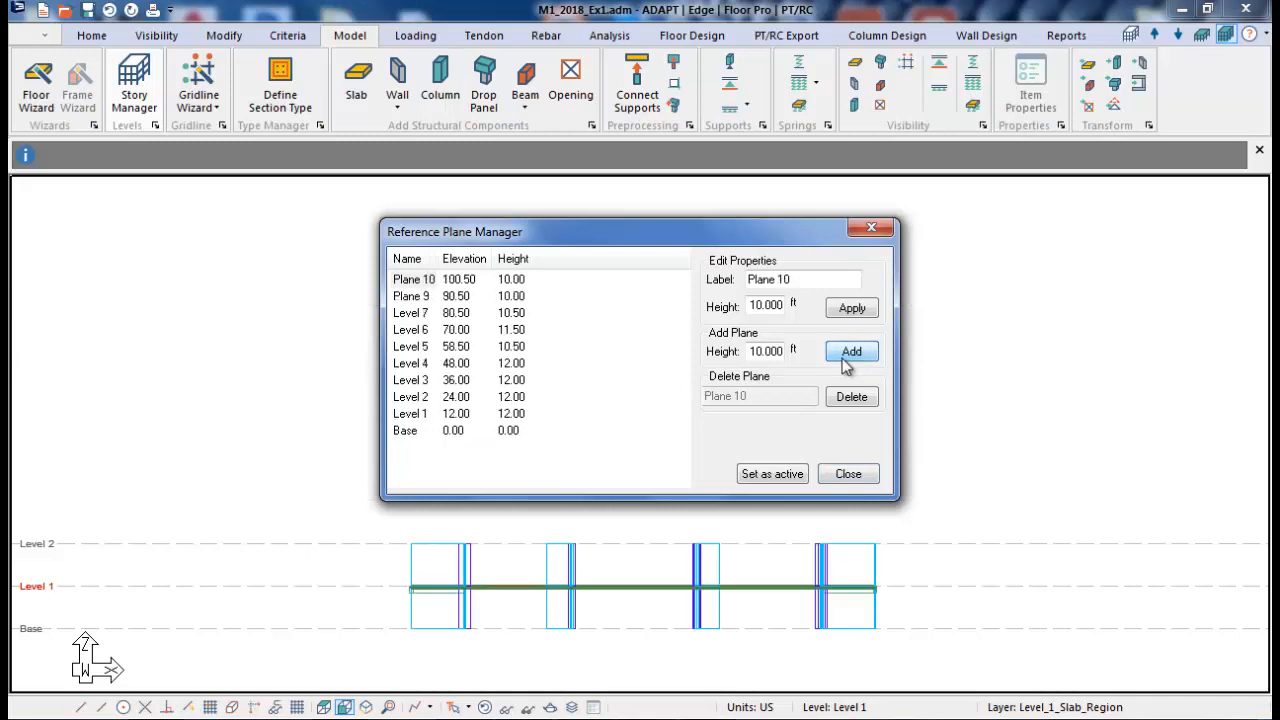
# - Add a third 10 ft reference plane on top and rename Plane 9 as Level 8
pyautogui.click(849, 355)
pyautogui.click(418, 314)
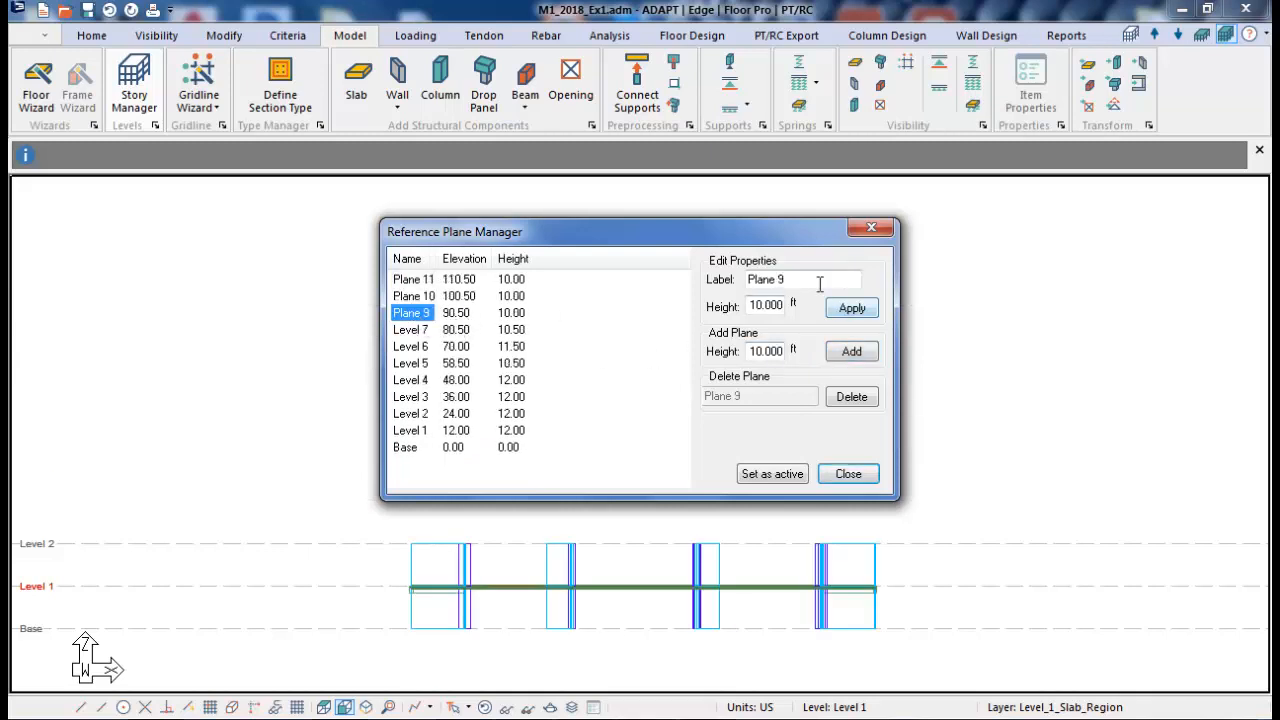
pyautogui.click(819, 284)
pyautogui.write('Level 8')
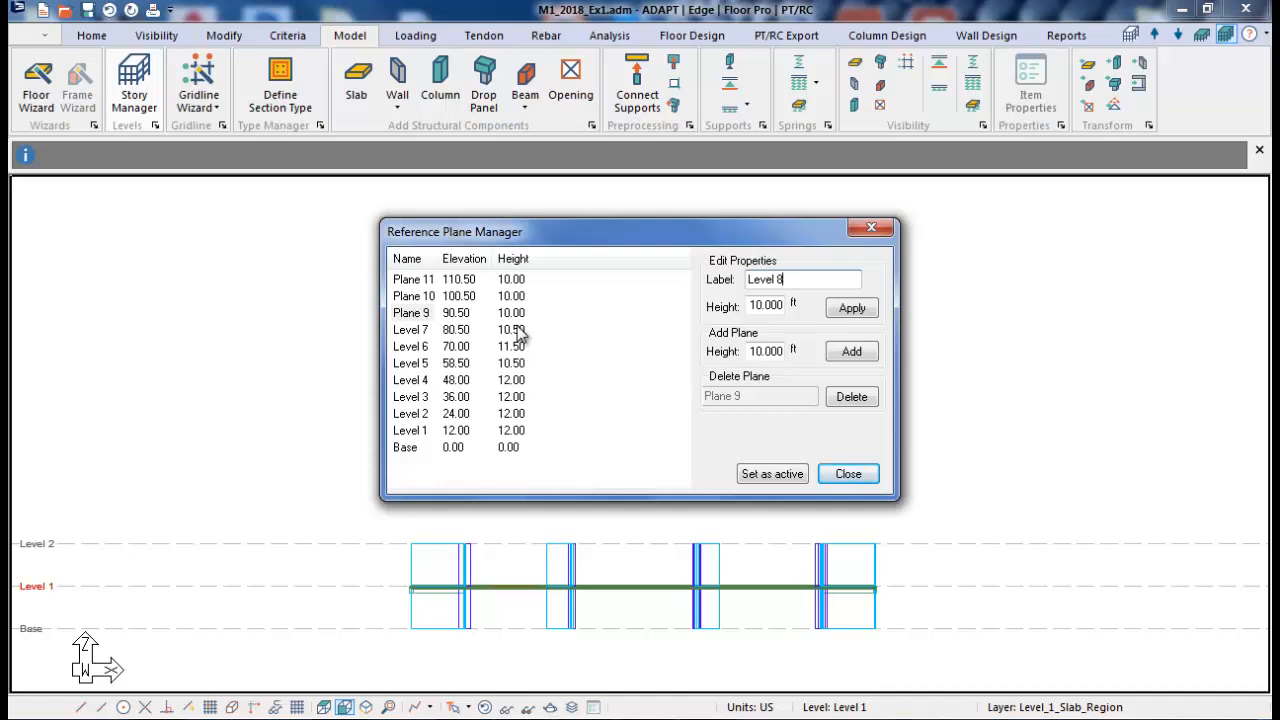
pyautogui.click(410, 346)
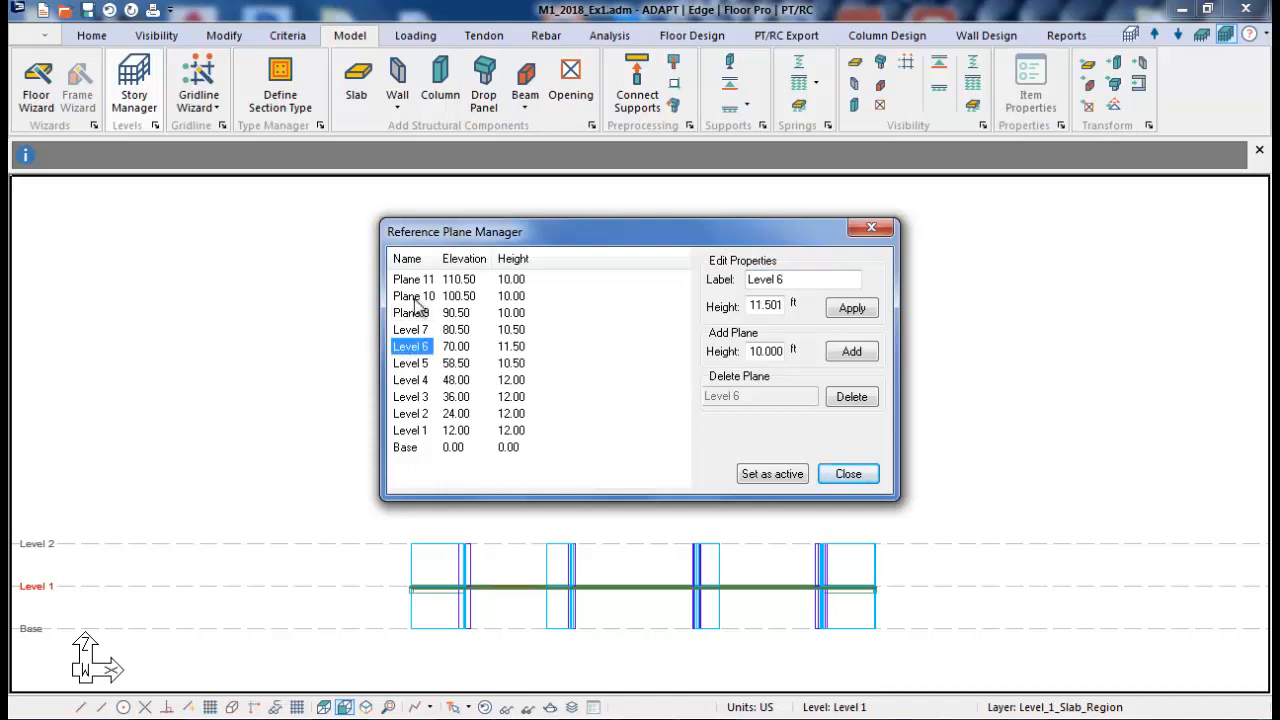
pyautogui.click(416, 312)
pyautogui.click(840, 308)
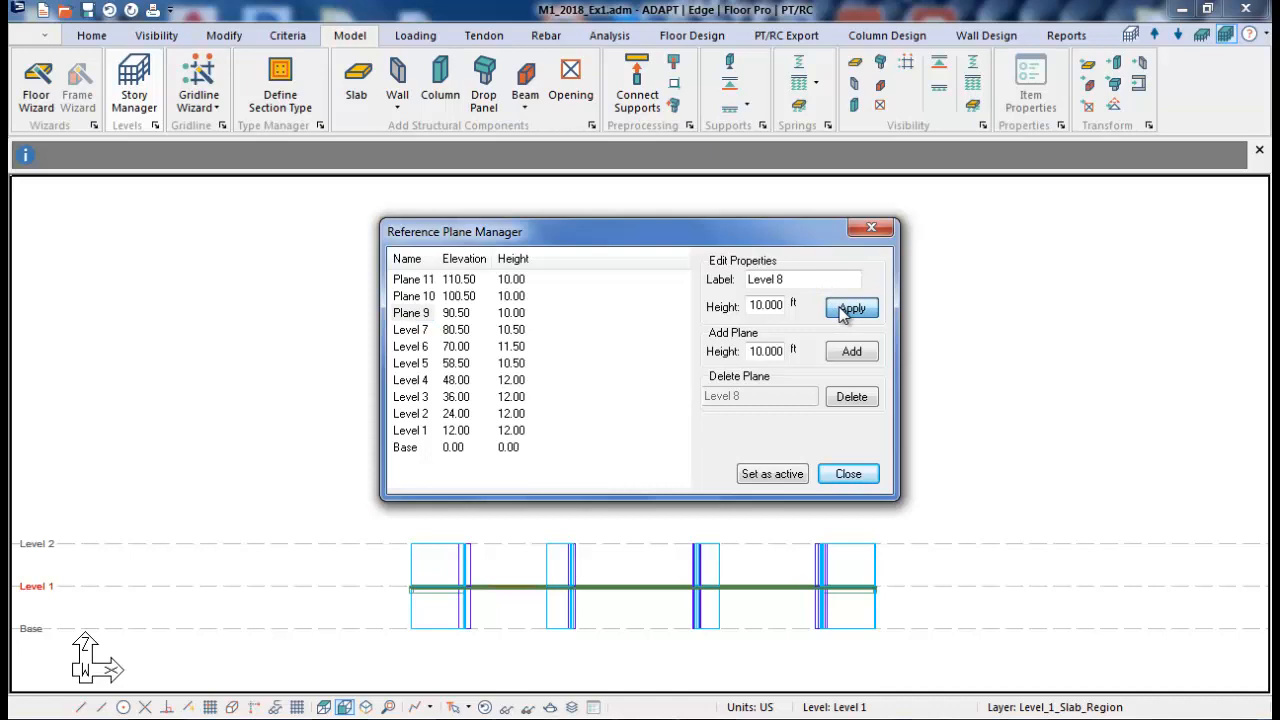
# - Rename the reference plane Plane 10 as Level 9
pyautogui.click(418, 296)
pyautogui.moveTo(800, 282); pyautogui.dragTo(449, 313)
pyautogui.write('L')
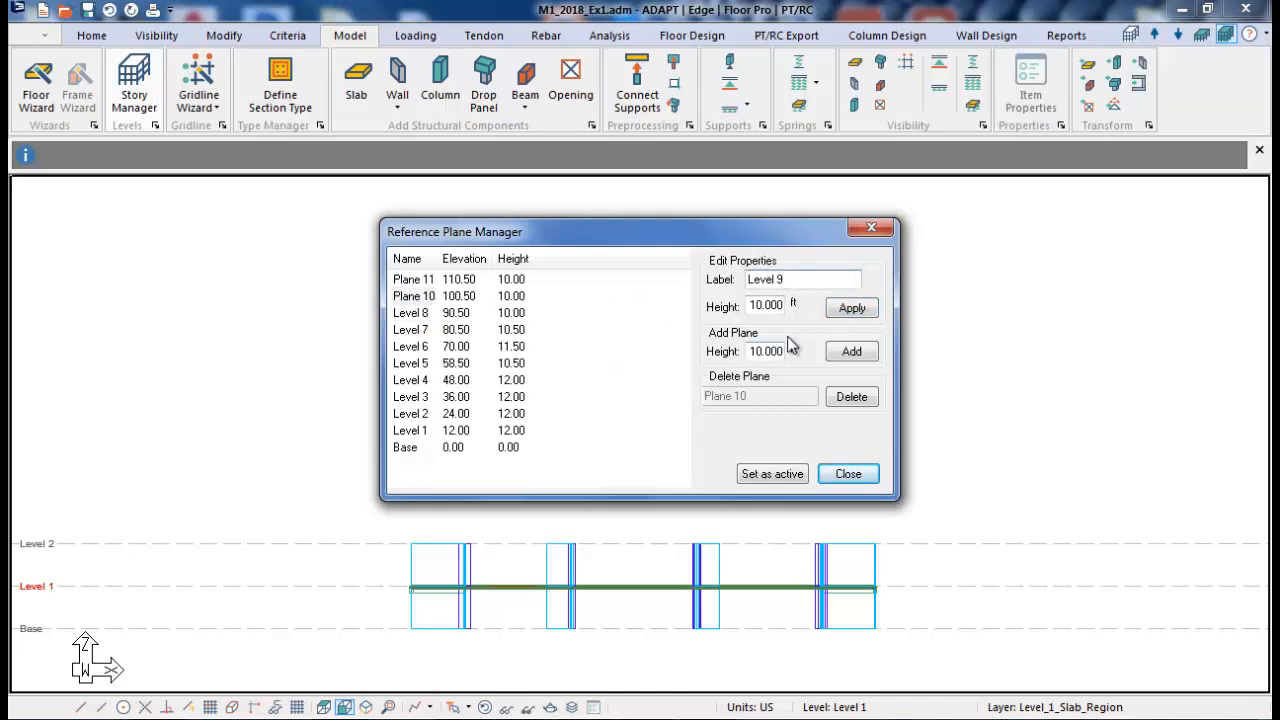
pyautogui.click(843, 309)
# - Rename the topmost reference plane, Plane 11, as Level 10 and close the Reference Plane Manager
pyautogui.click(413, 279)
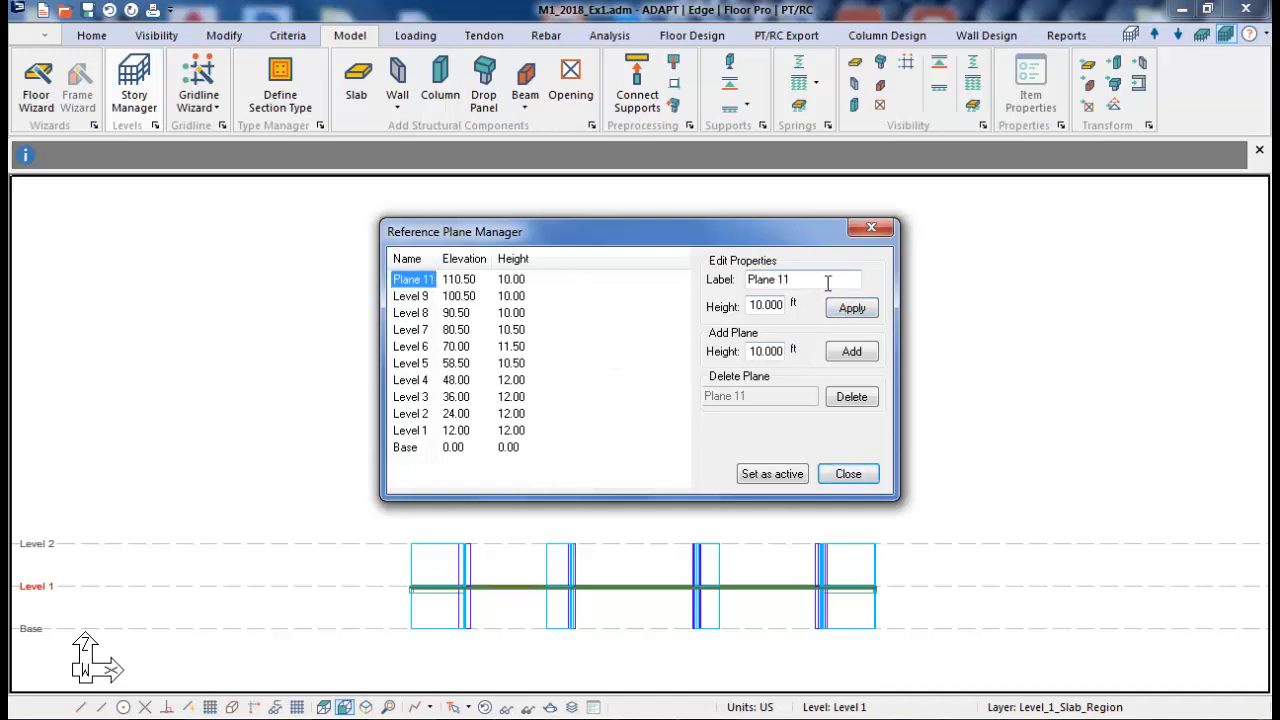
pyautogui.moveTo(828, 284); pyautogui.dragTo(363, 303)
pyautogui.write('Level 10')
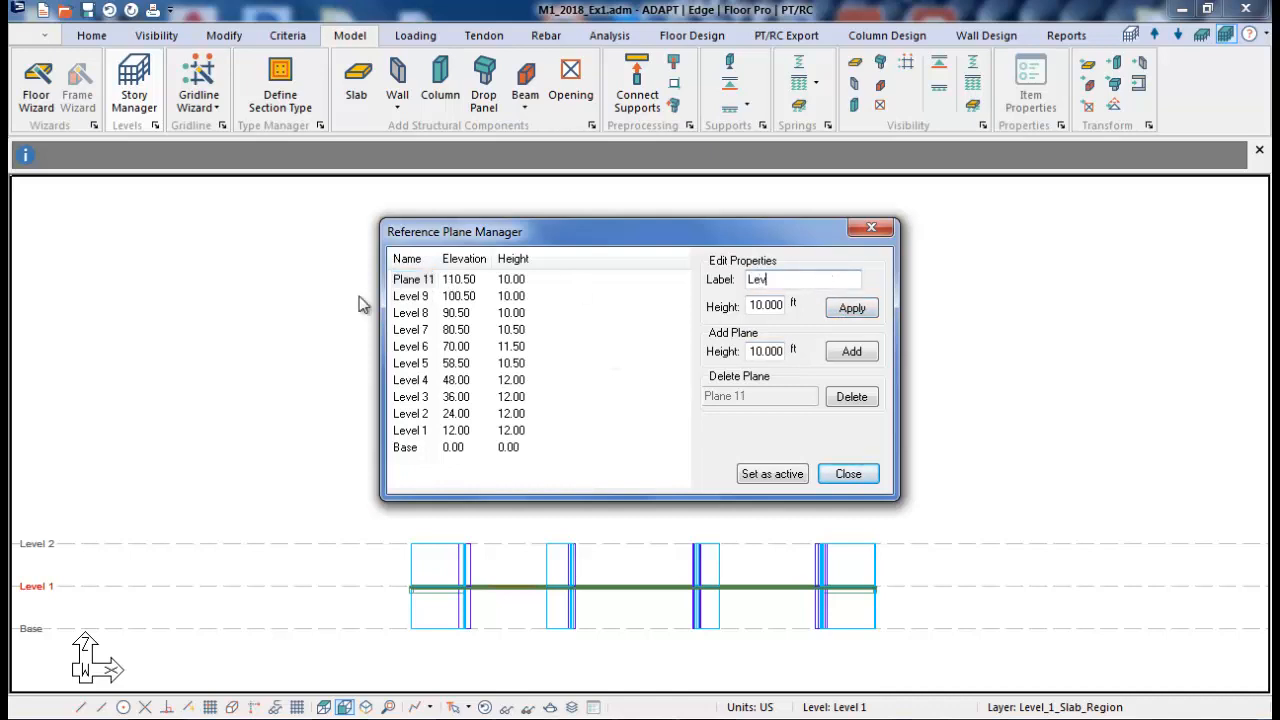
pyautogui.click(852, 309)
pyautogui.click(848, 474)
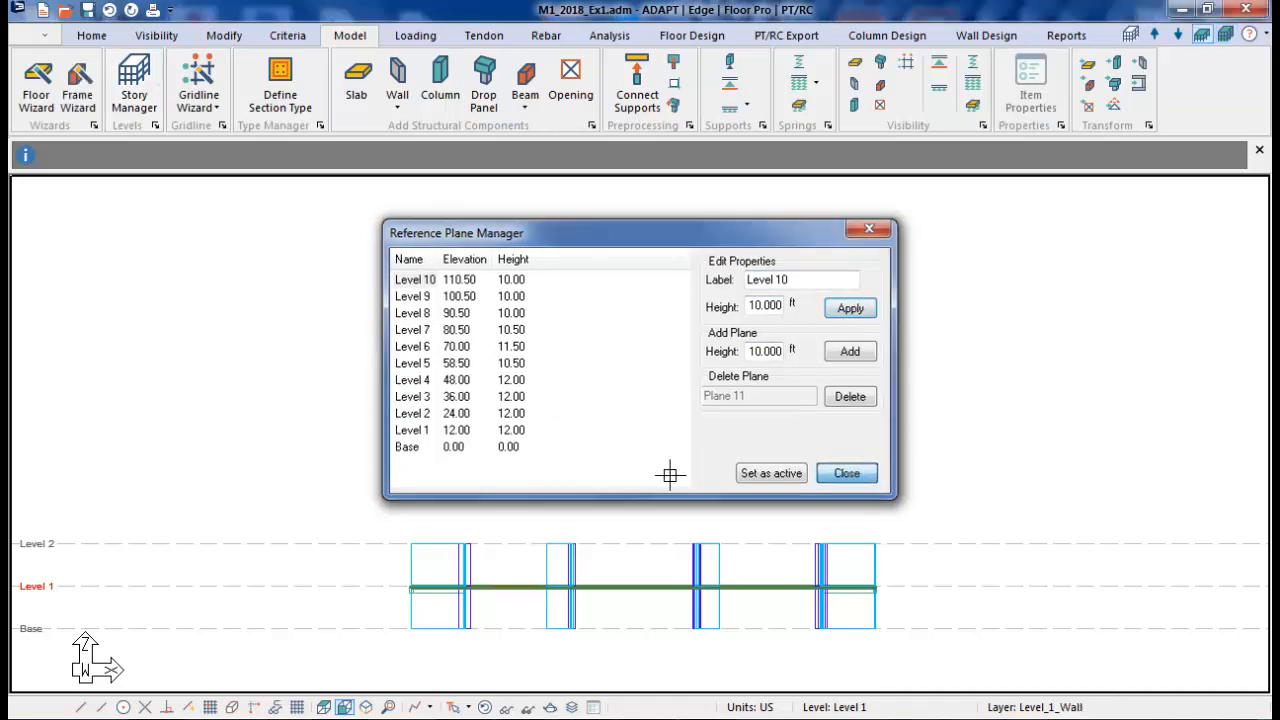
# - Raise the active level from Level 1 to Level 5 and display all levels of the building in elevation
pyautogui.scroll(-3, 543, 383)
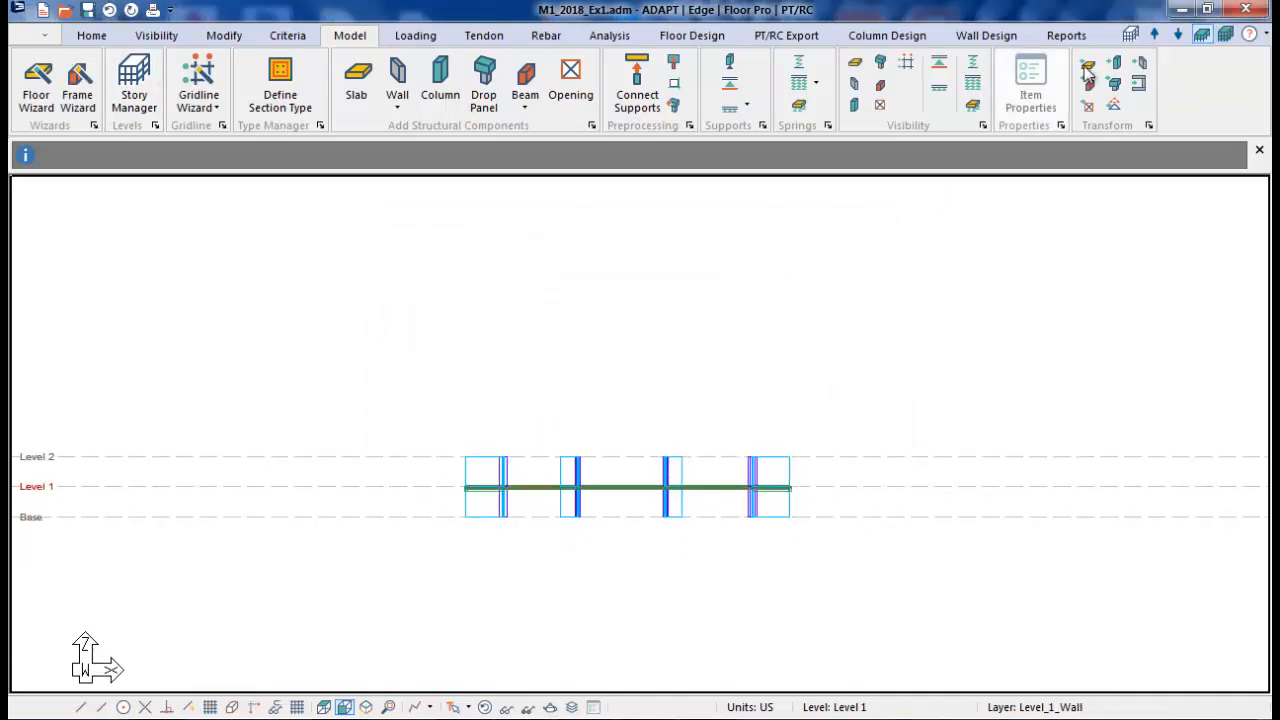
pyautogui.click(1154, 35)
pyautogui.click(1154, 35)
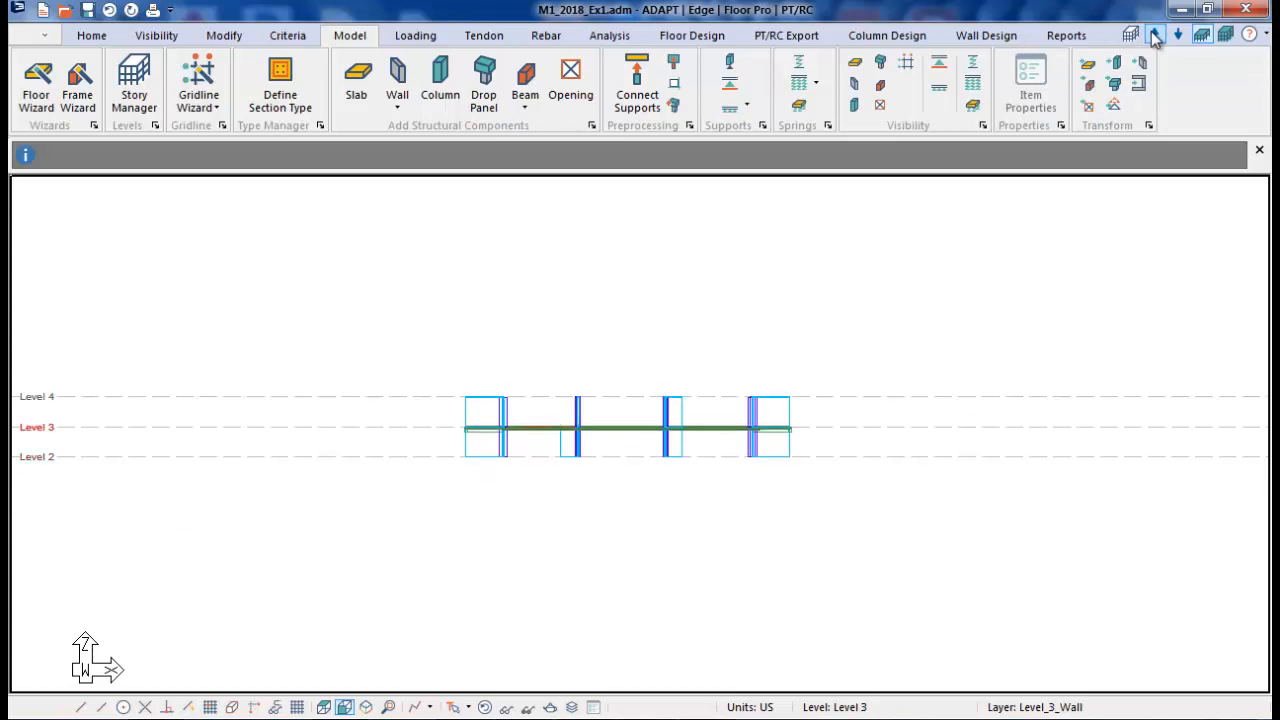
pyautogui.click(1154, 35)
pyautogui.click(1154, 35)
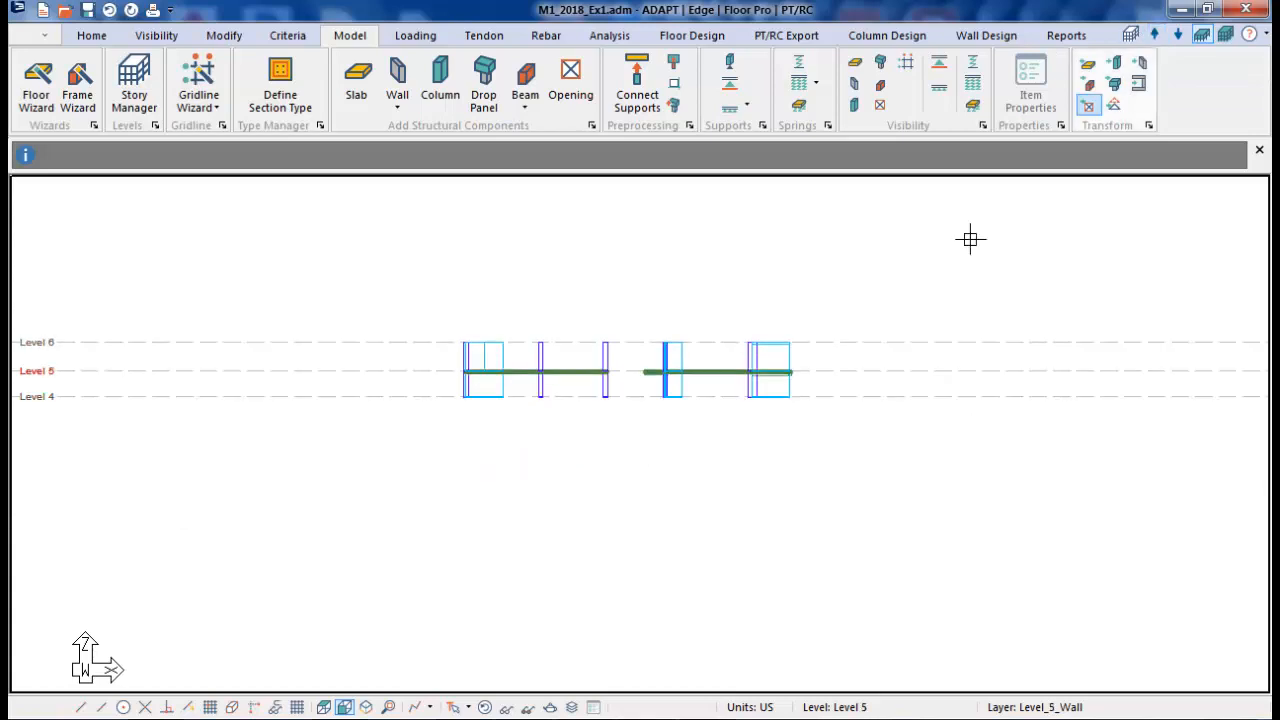
pyautogui.click(1226, 36)
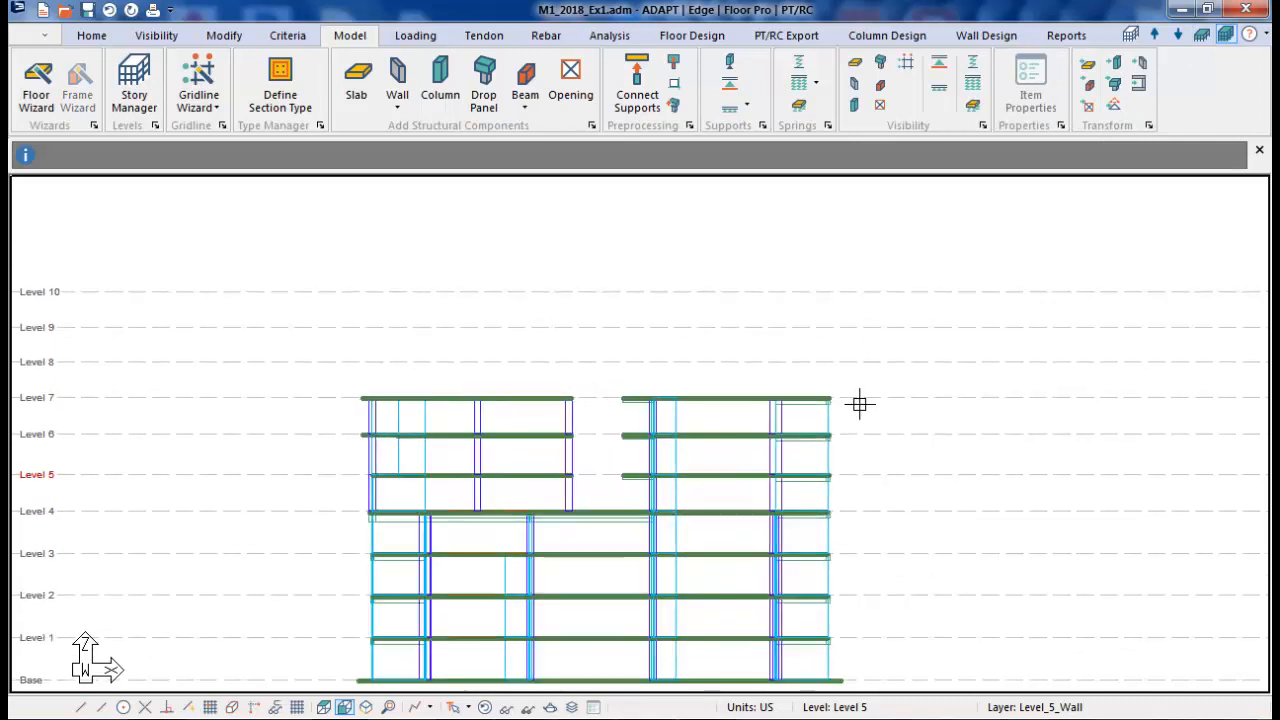
# - Select all Level 7 slabs, walls and columns and copy them vertically up to the existing planes Level 8, Level 9 and Level 10
pyautogui.moveTo(868, 408); pyautogui.dragTo(405, 369)
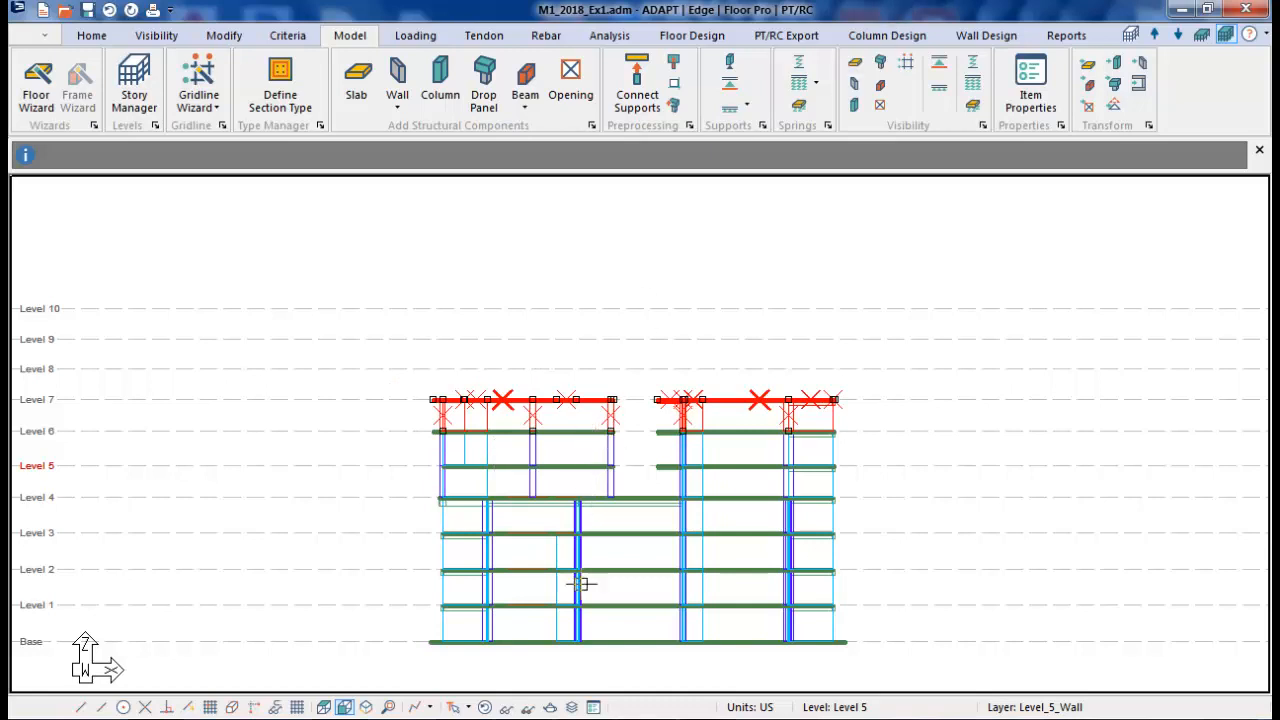
pyautogui.click(366, 708)
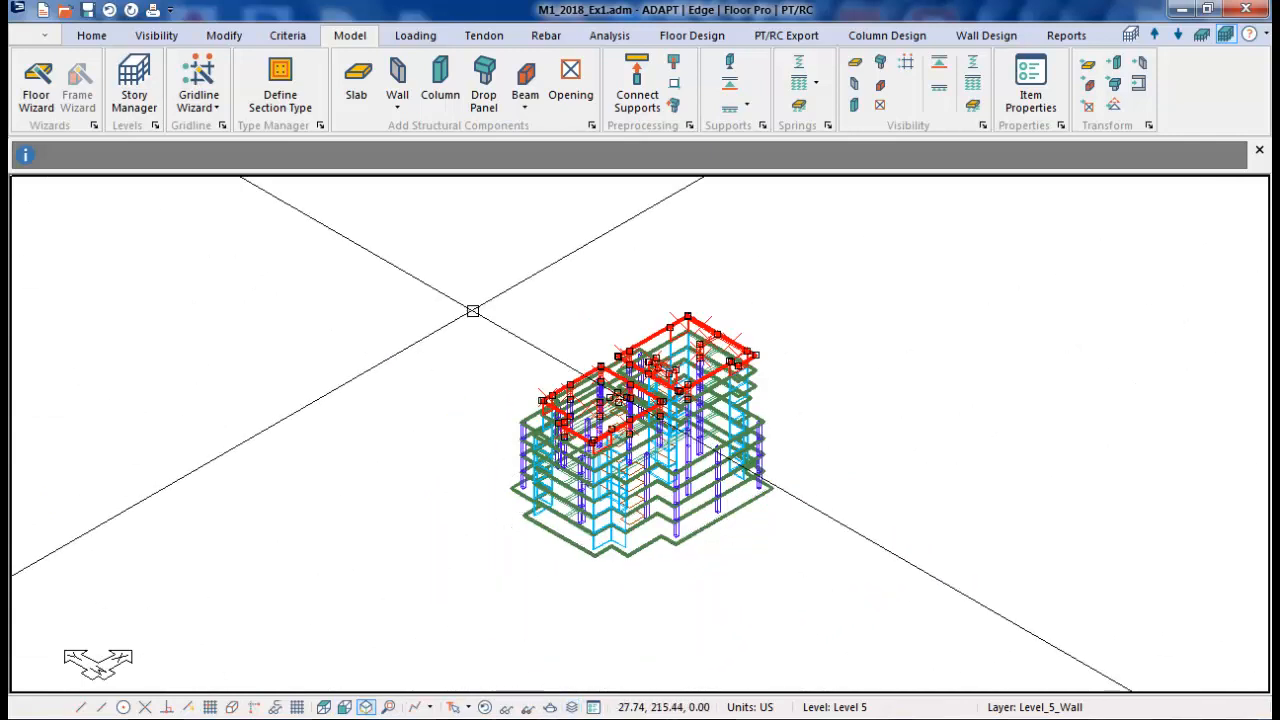
pyautogui.click(348, 708)
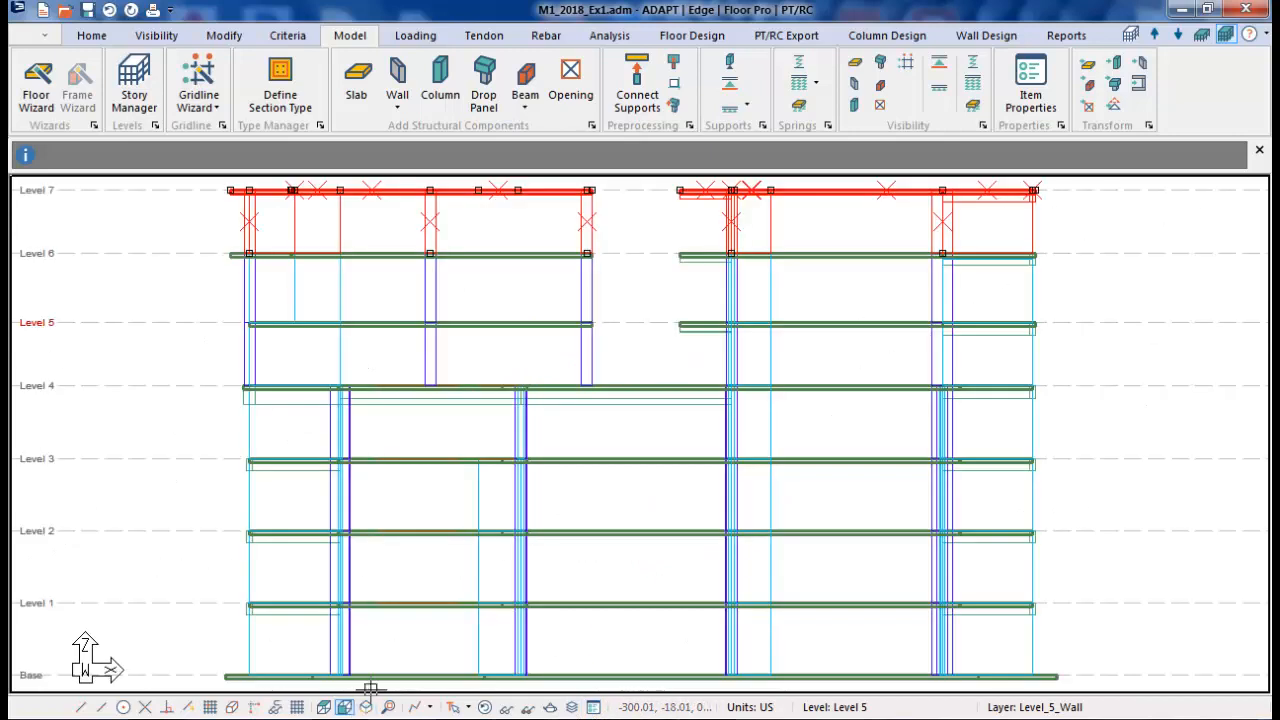
pyautogui.moveTo(584, 504); pyautogui.dragTo(590, 612, button='middle')
pyautogui.scroll(-3, 649, 617)
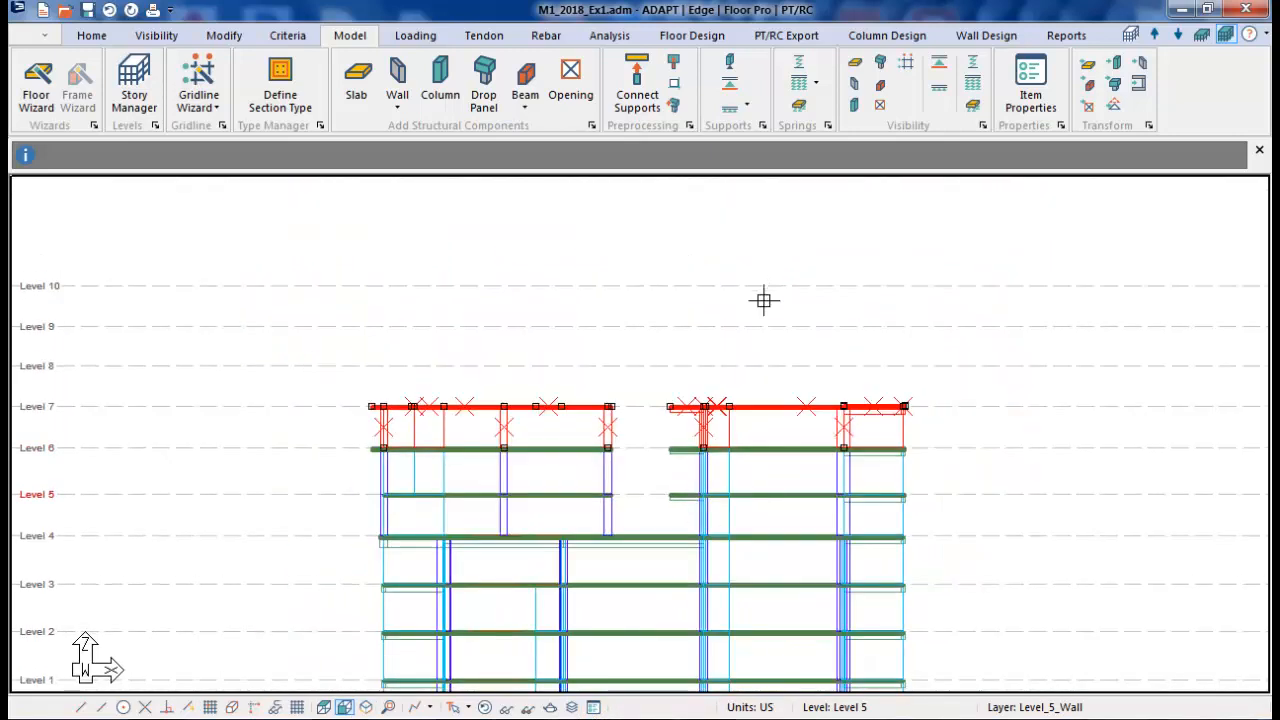
pyautogui.click(228, 36)
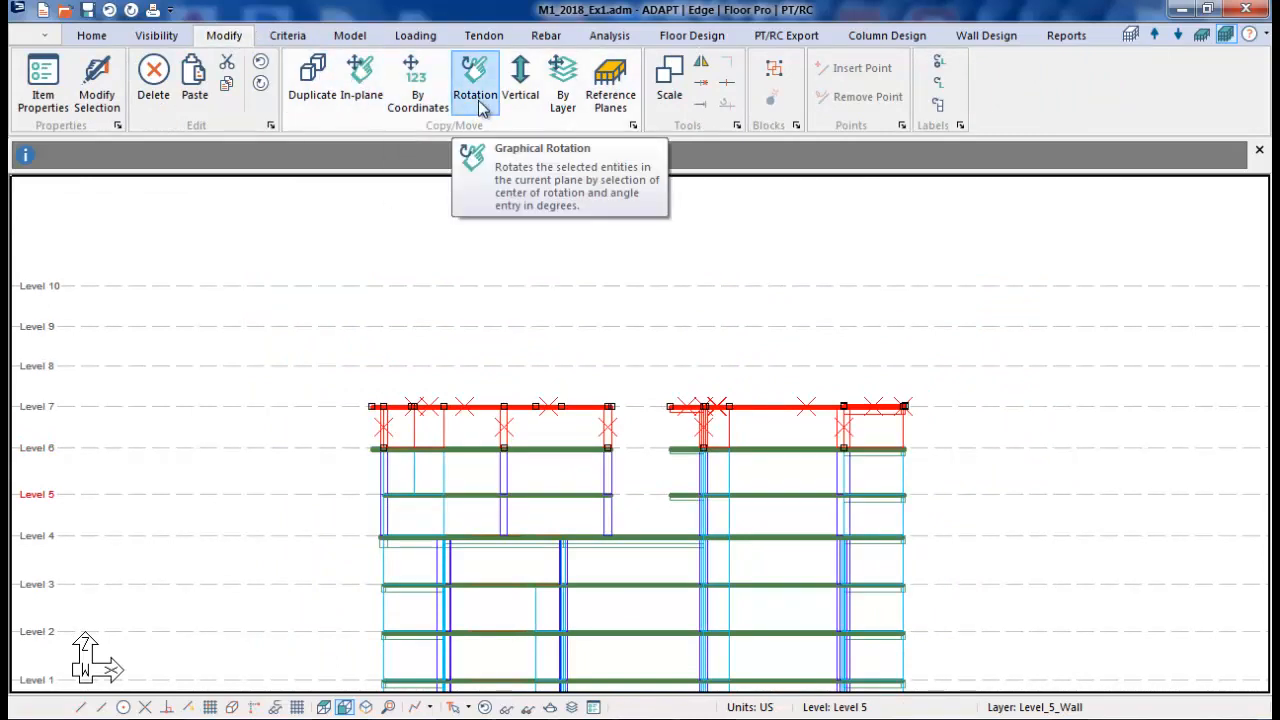
pyautogui.click(520, 88)
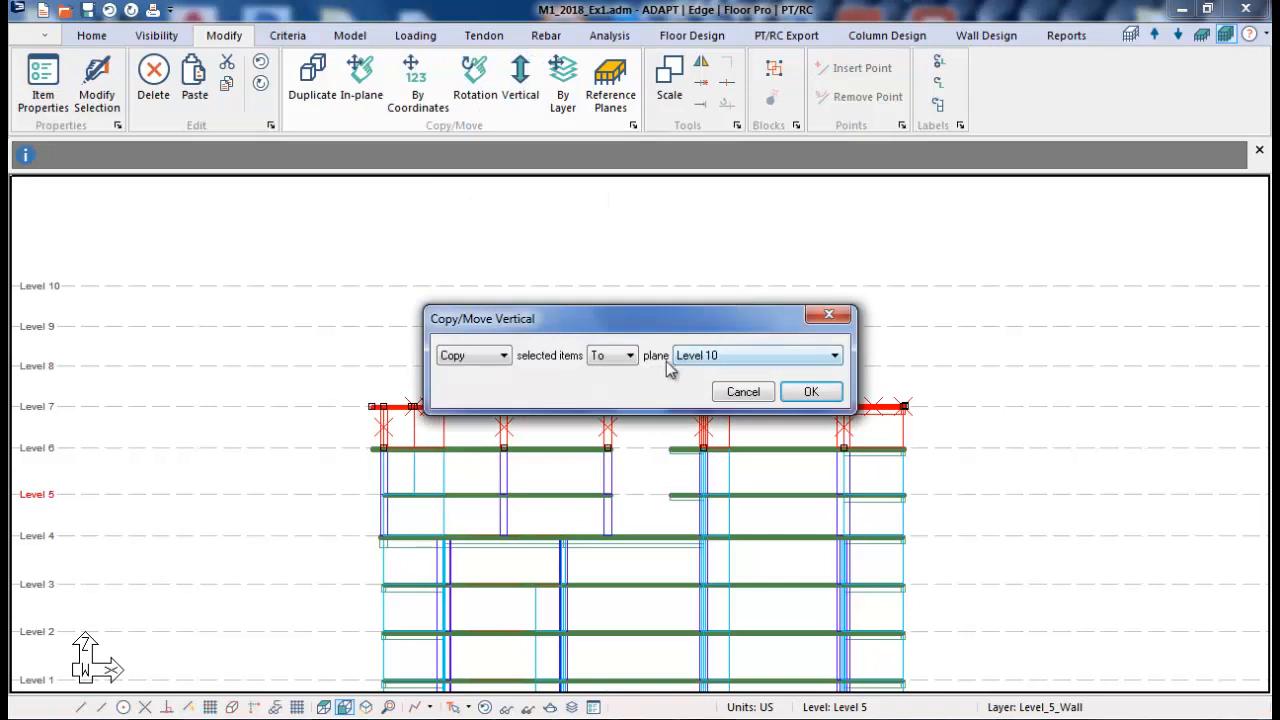
pyautogui.click(618, 360)
pyautogui.click(606, 382)
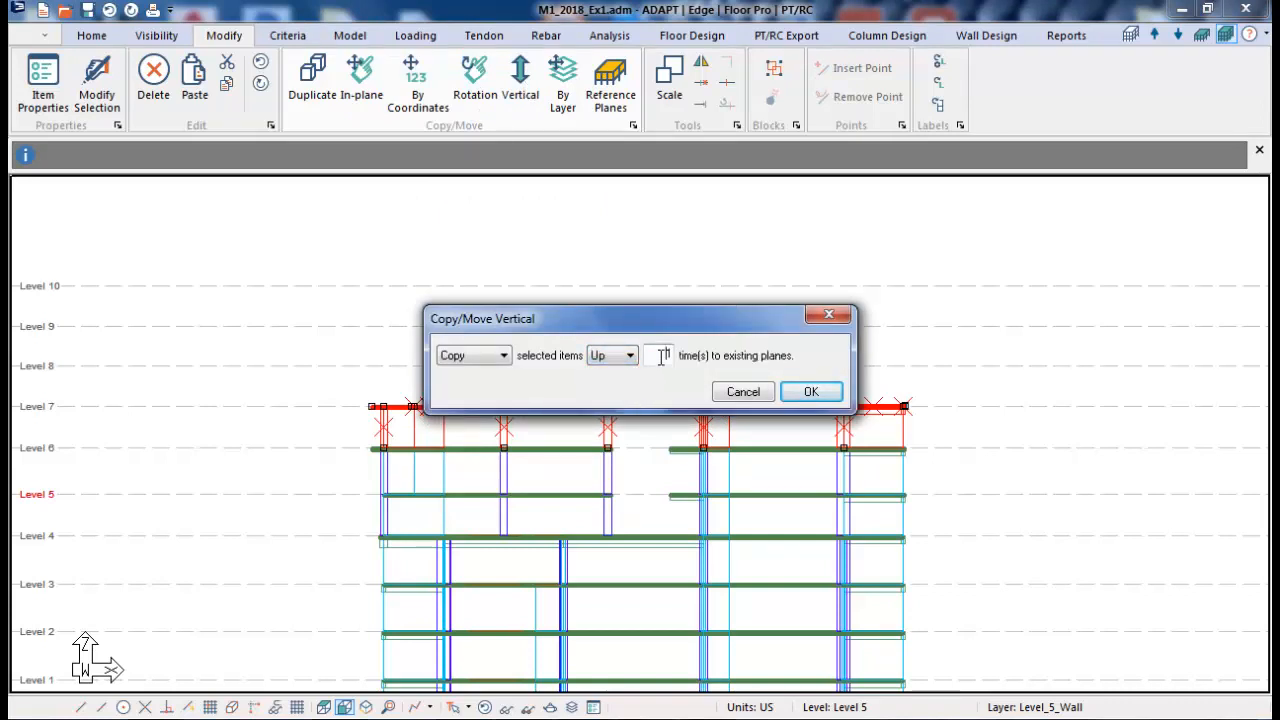
pyautogui.click(813, 392)
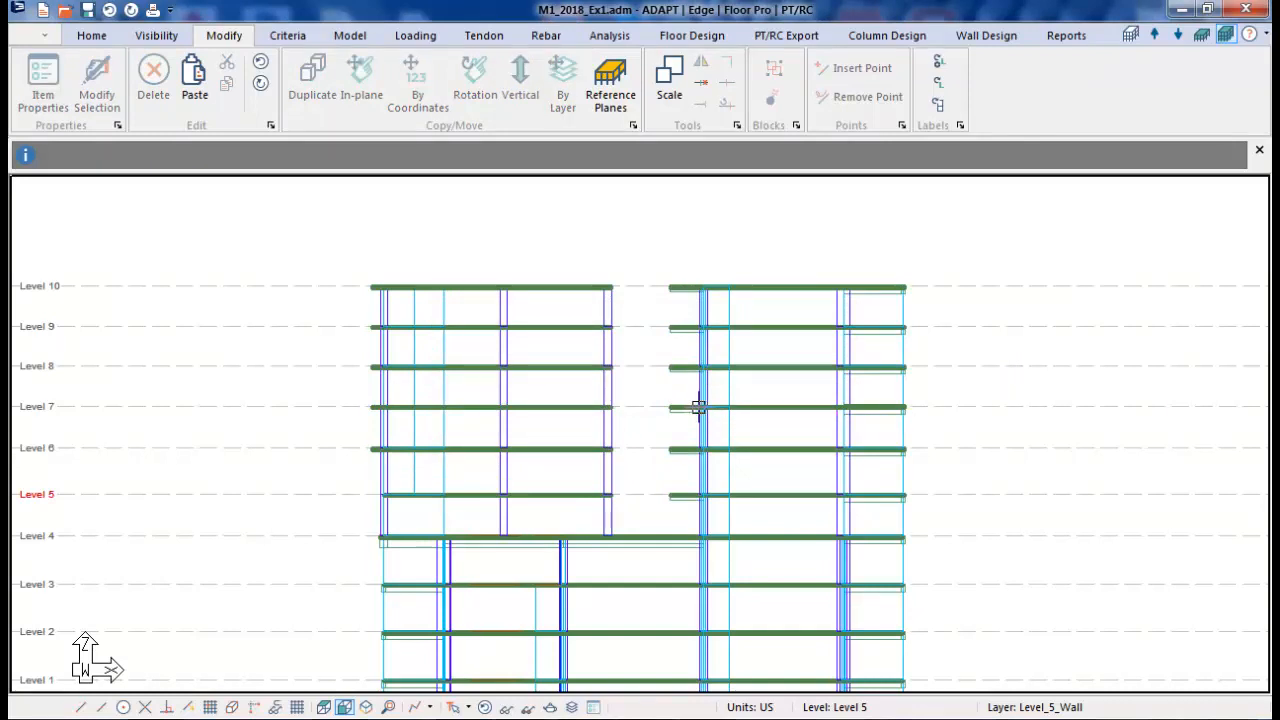
pyautogui.scroll(-2, 680, 394)
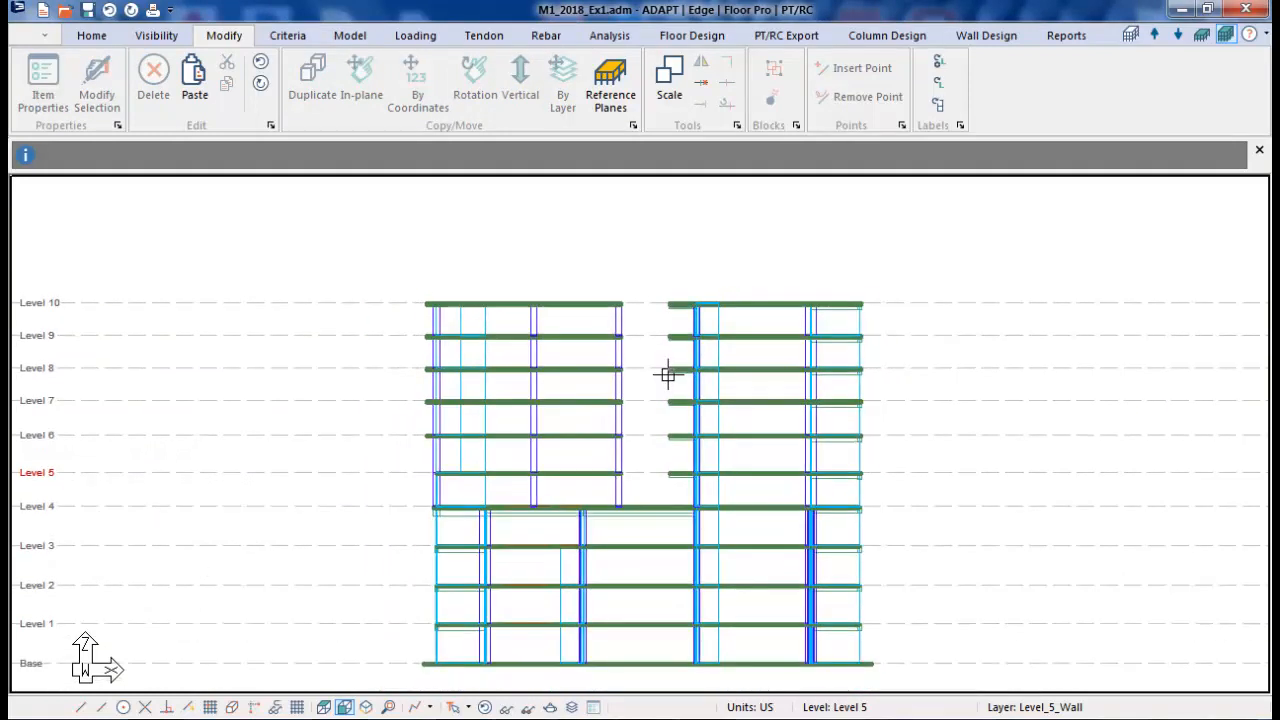
# - Delete the slab on the Base plane
pyautogui.scroll(-1, 668, 375)
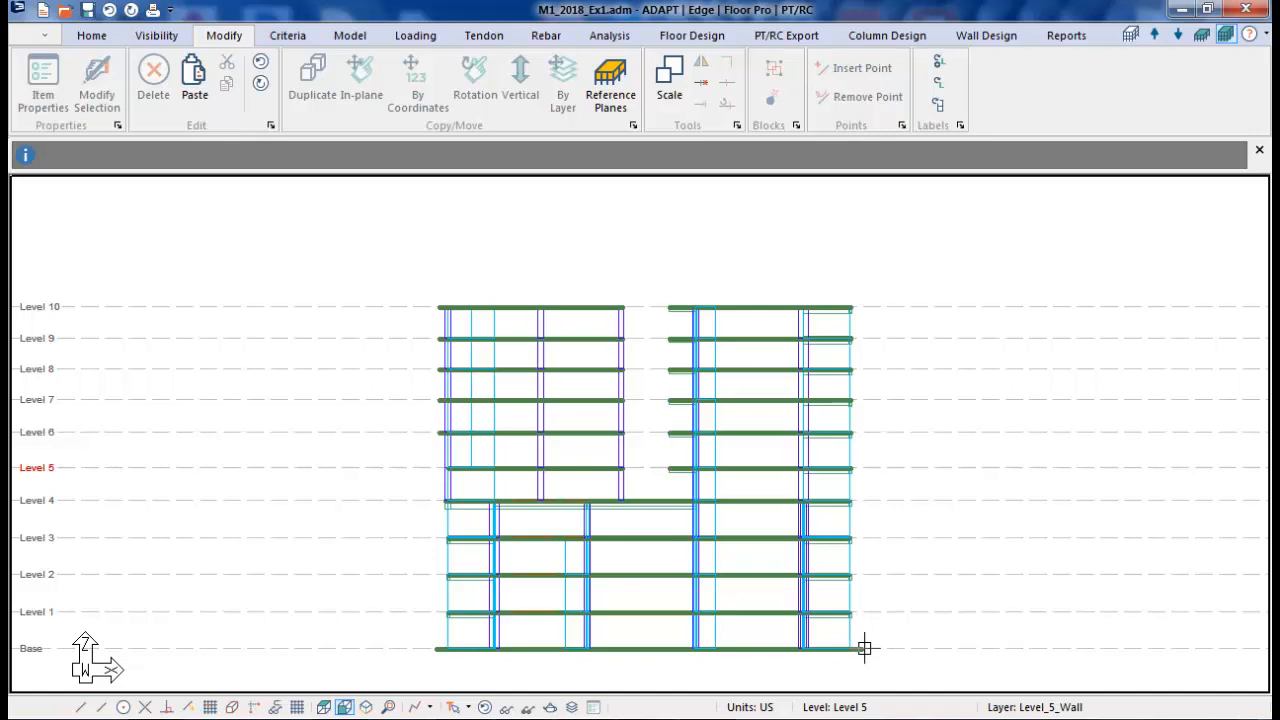
pyautogui.click(864, 648)
pyautogui.press('Delete')
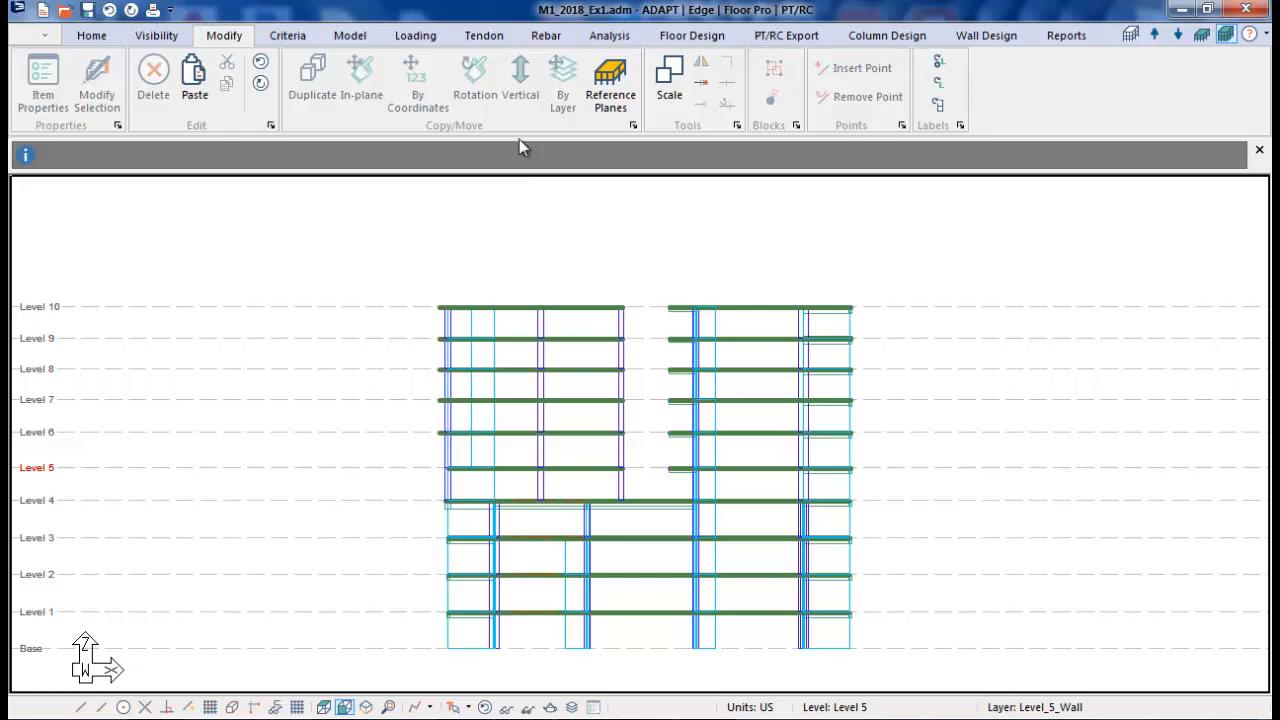
# - Set Base as the active reference plane and show its walls and columns in single-level top view
pyautogui.click(348, 35)
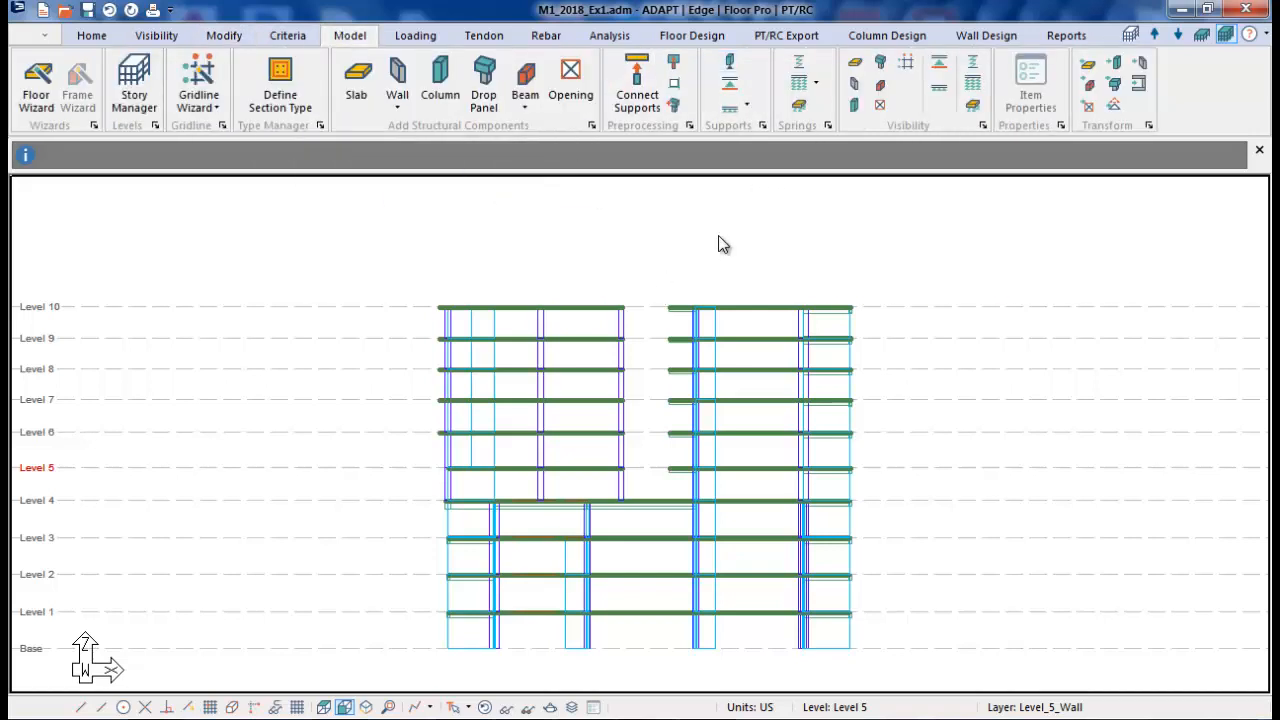
pyautogui.click(1131, 35)
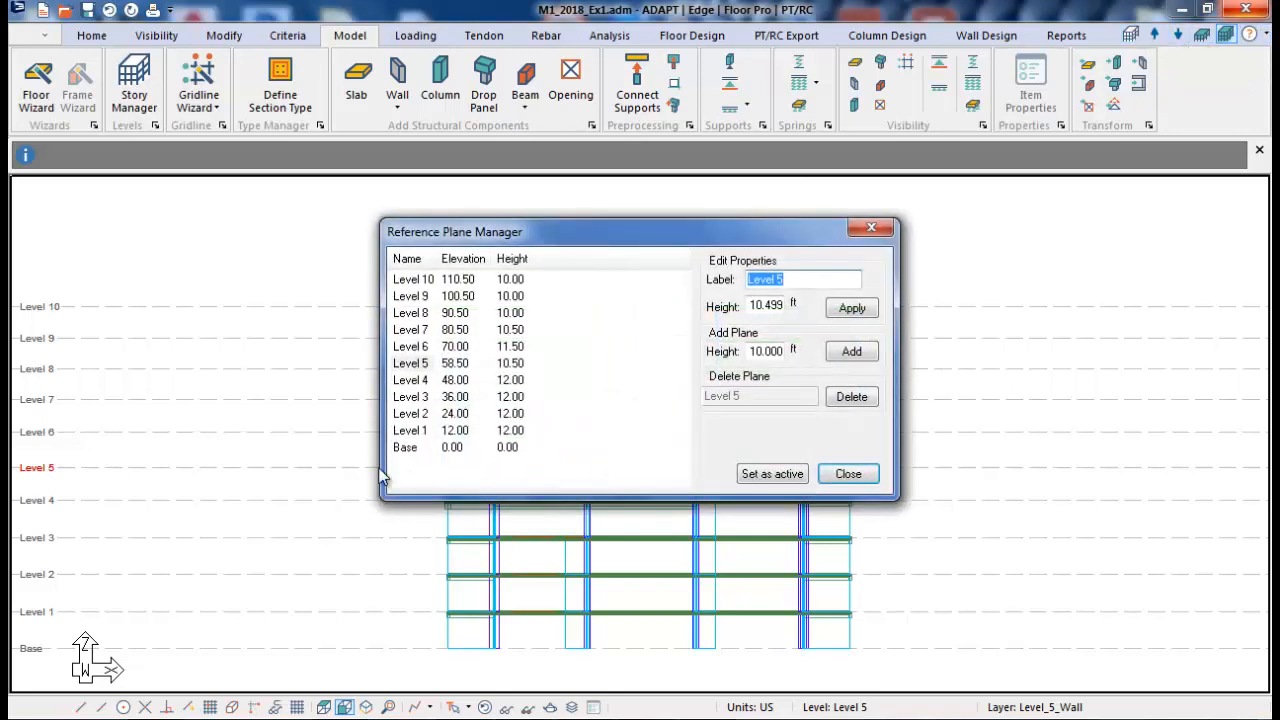
pyautogui.click(405, 447)
pyautogui.click(775, 474)
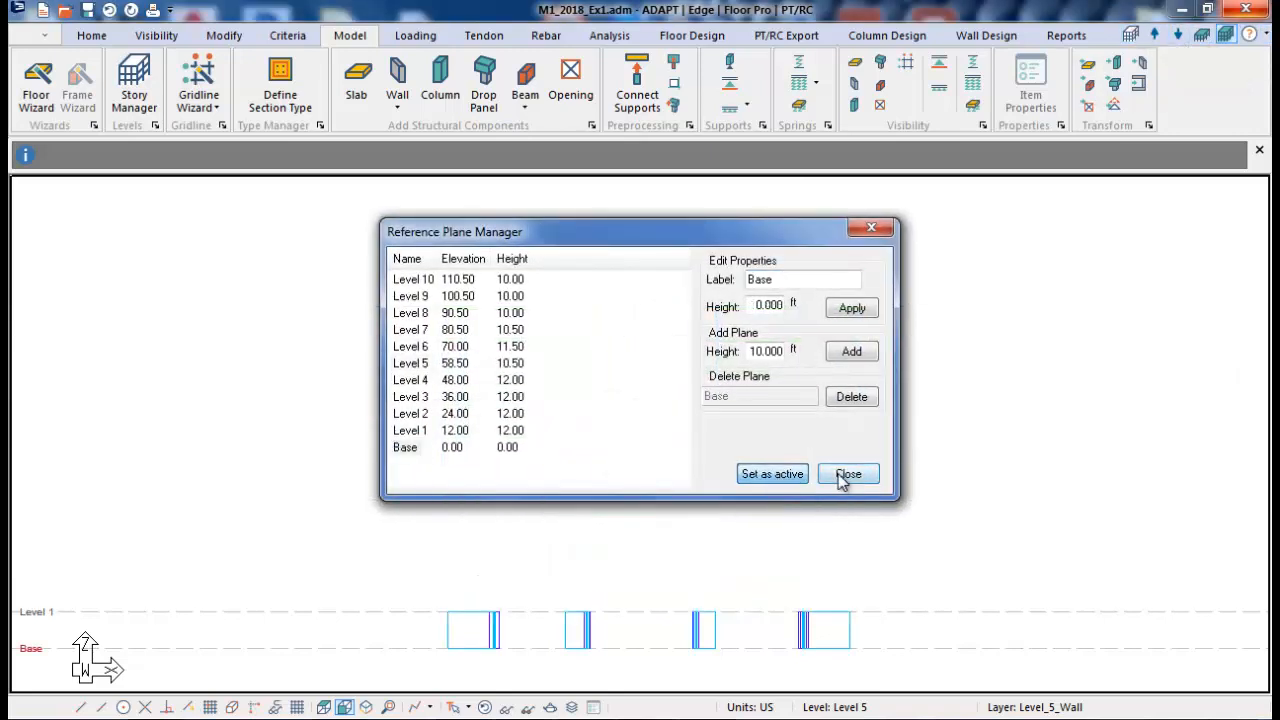
pyautogui.click(848, 474)
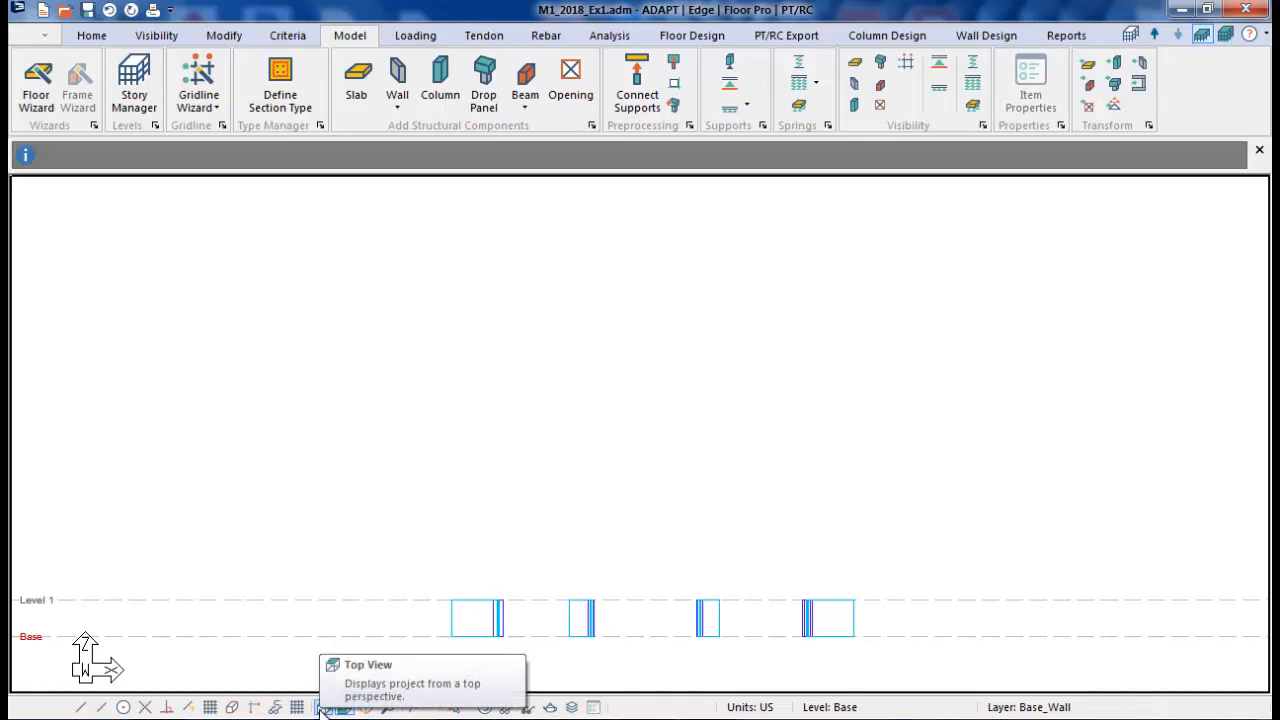
pyautogui.click(112, 37)
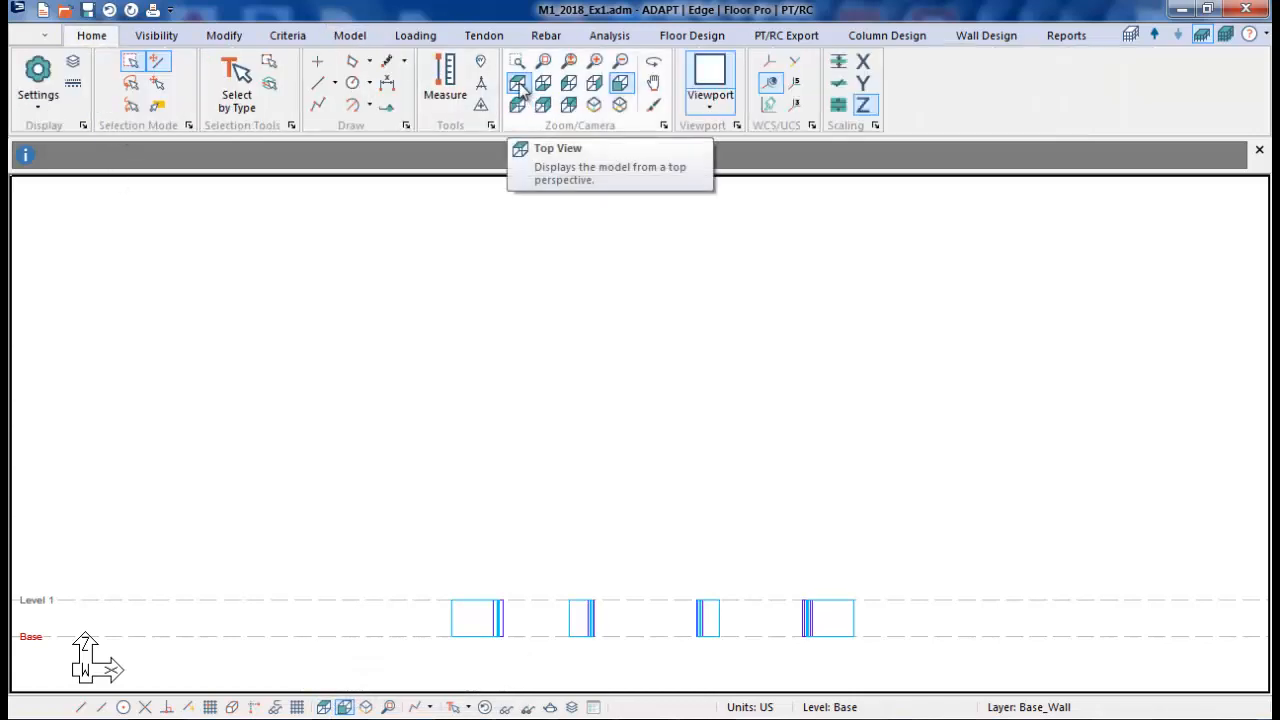
pyautogui.click(518, 86)
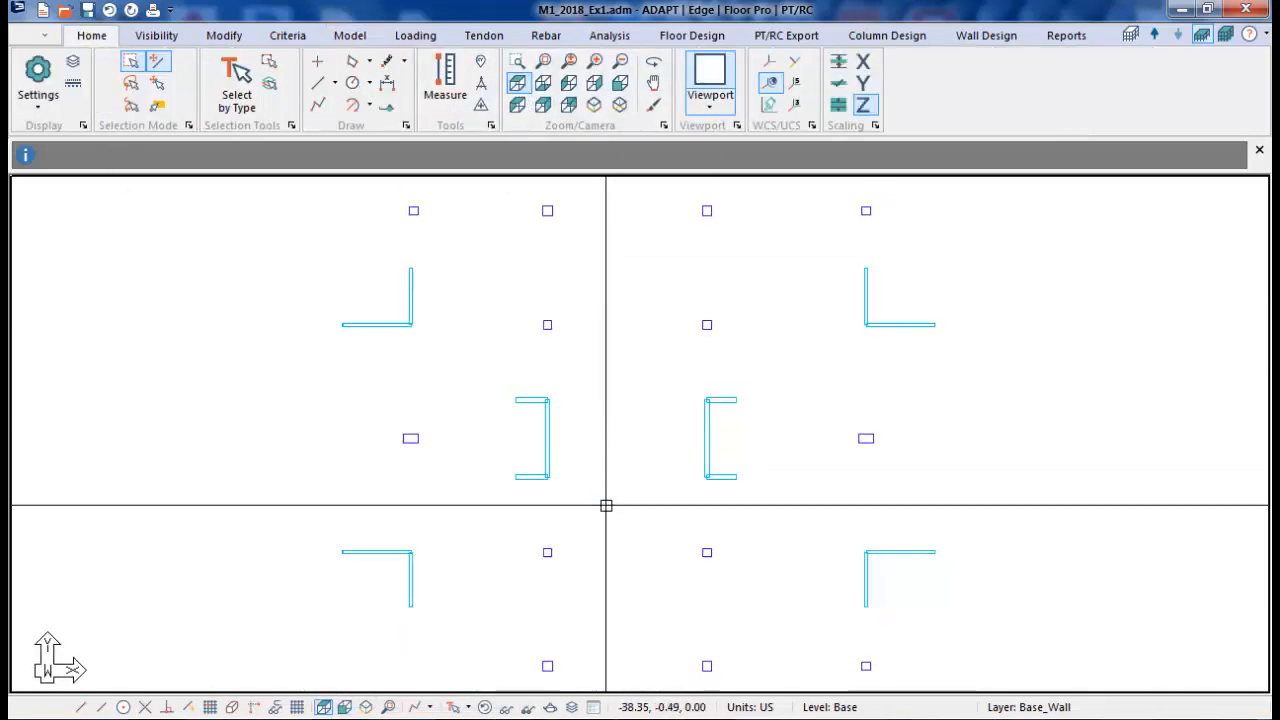
pyautogui.scroll(-1, 606, 505)
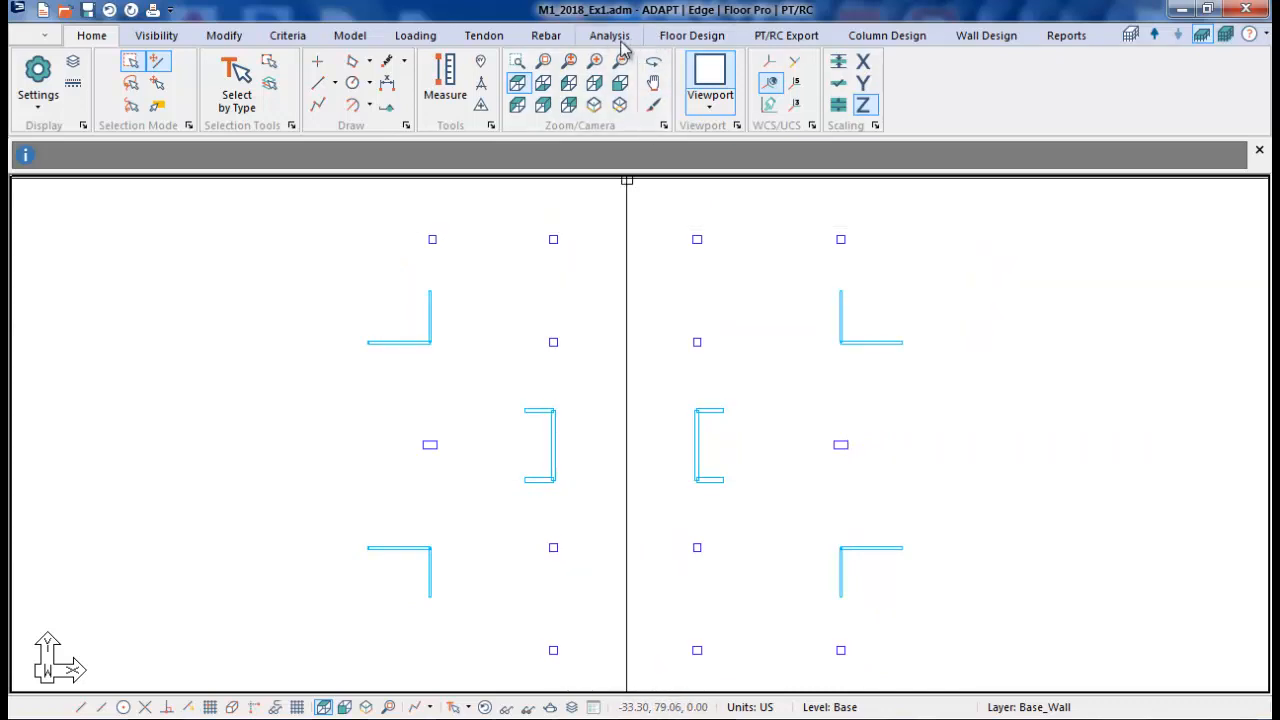
# - Check the Multi-Level support condition at the far ends of walls and columns in the analysis/design options
pyautogui.click(356, 38)
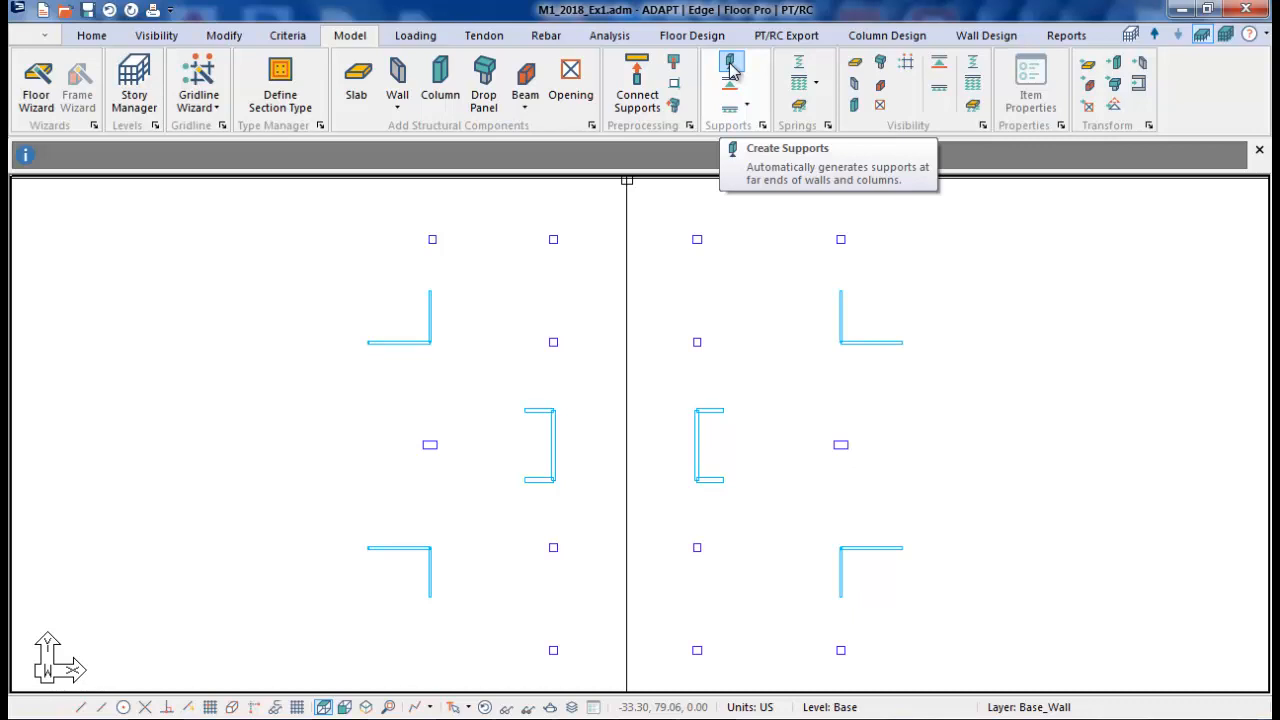
pyautogui.click(287, 35)
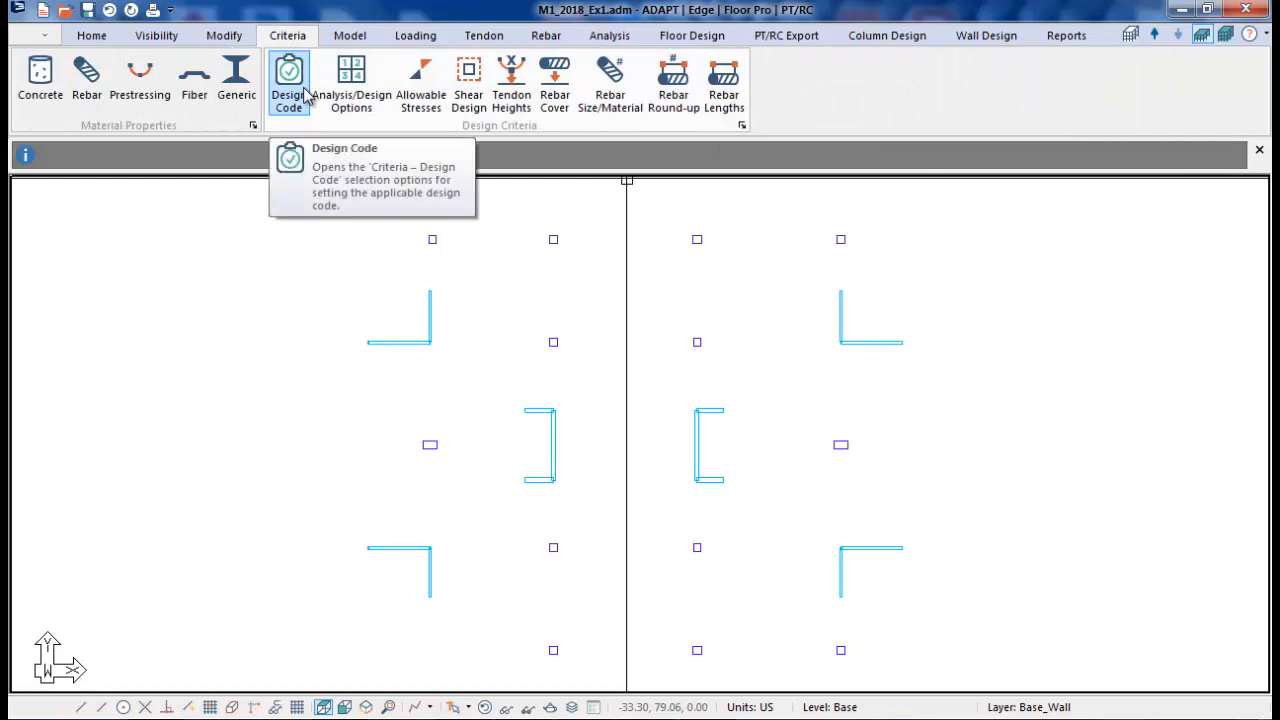
pyautogui.click(368, 94)
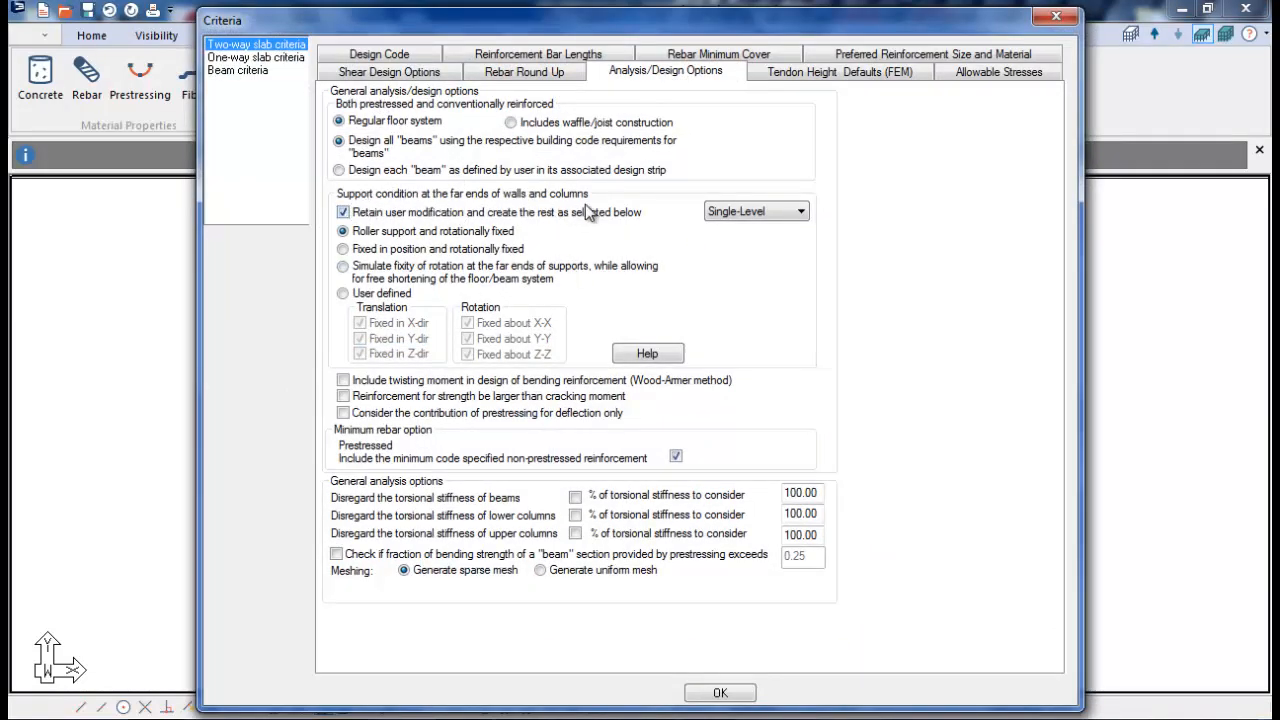
pyautogui.click(740, 212)
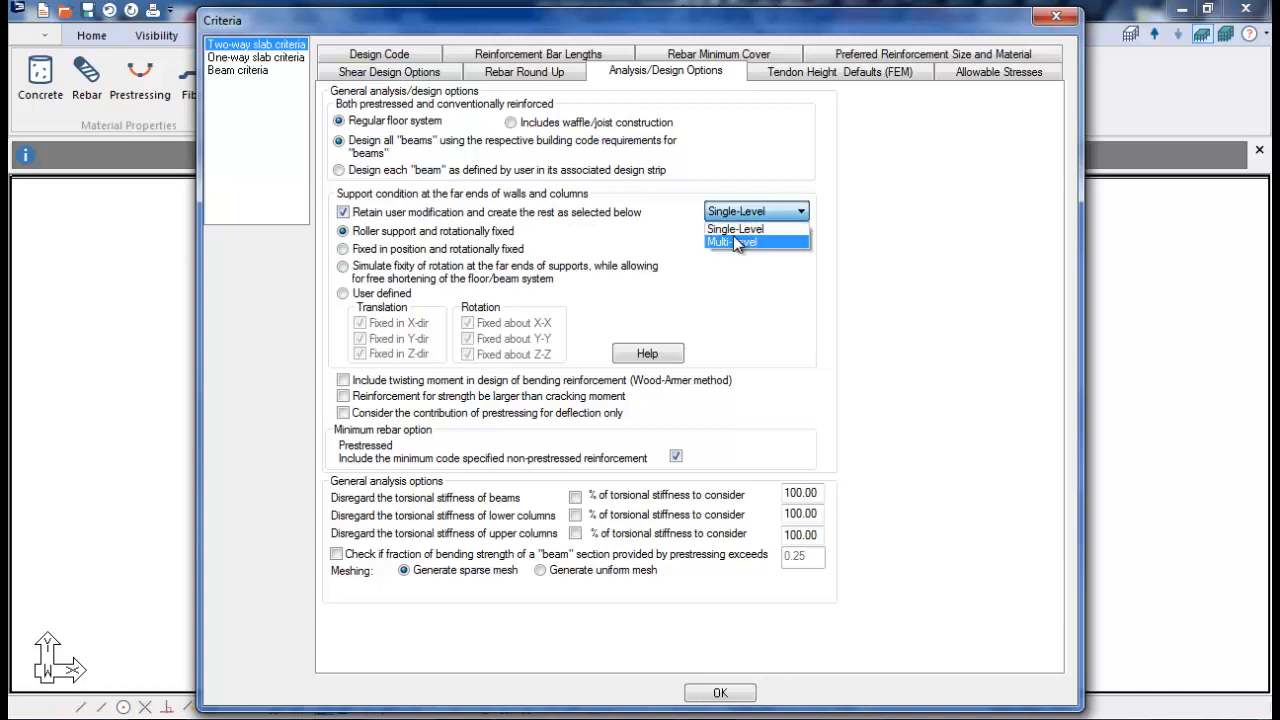
pyautogui.click(733, 240)
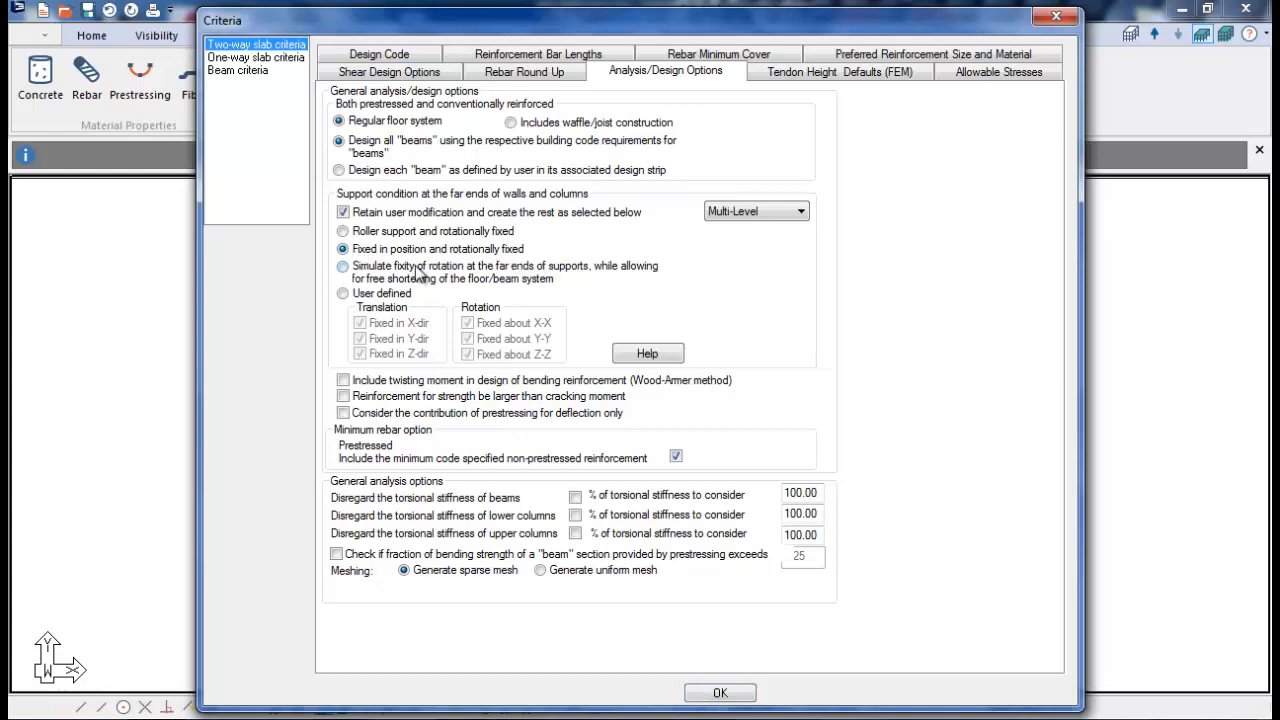
pyautogui.click(1055, 15)
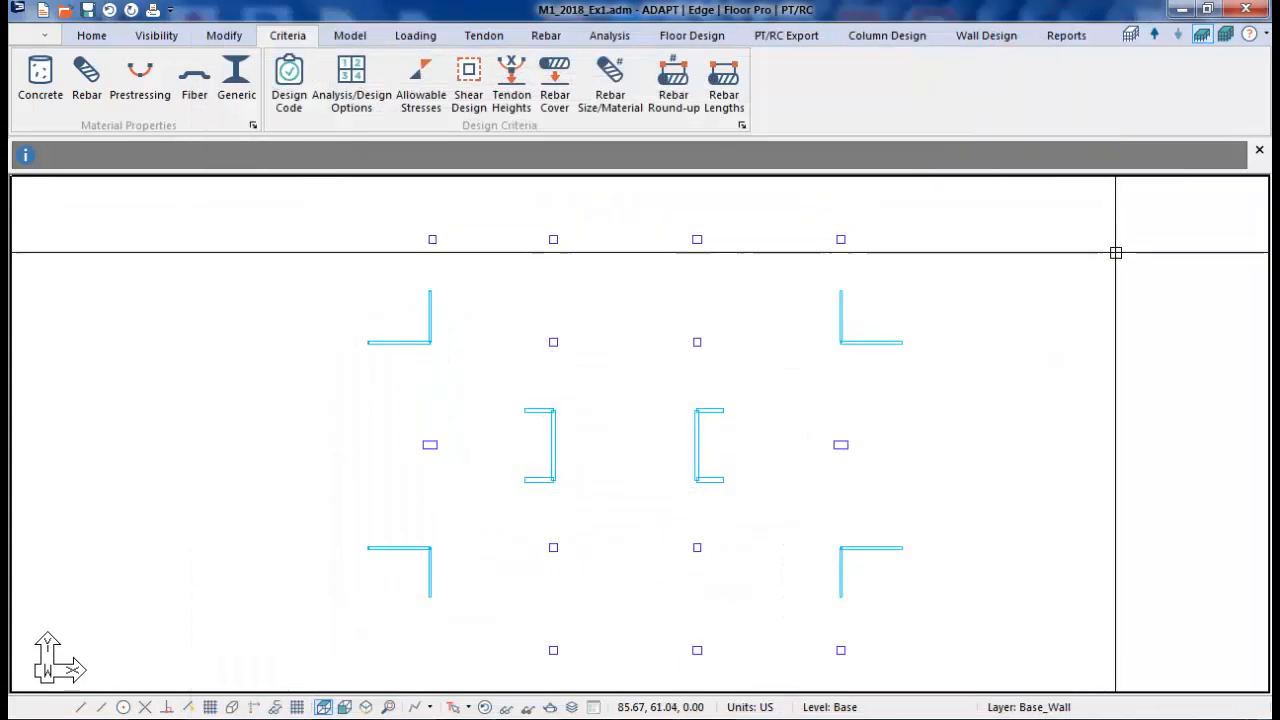
# - Display all levels of the building and automatically generate supports at the far ends of walls and columns
pyautogui.click(1225, 35)
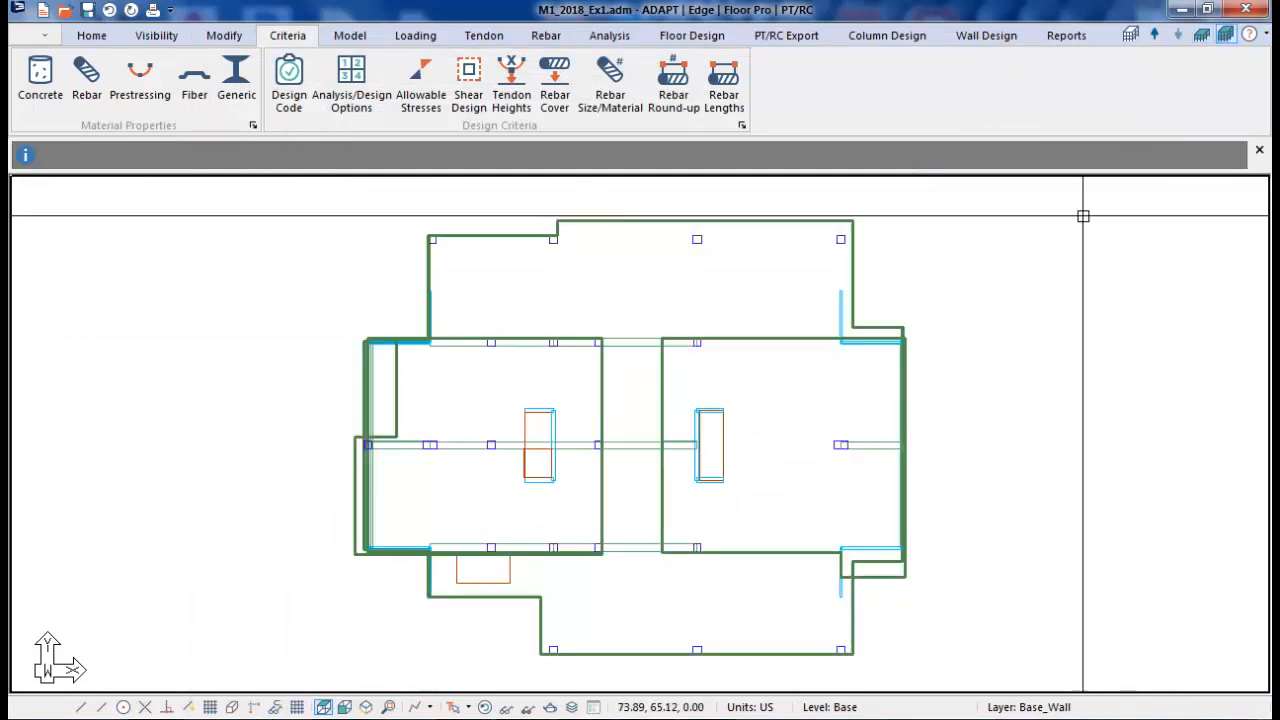
pyautogui.scroll(-2, 1023, 277)
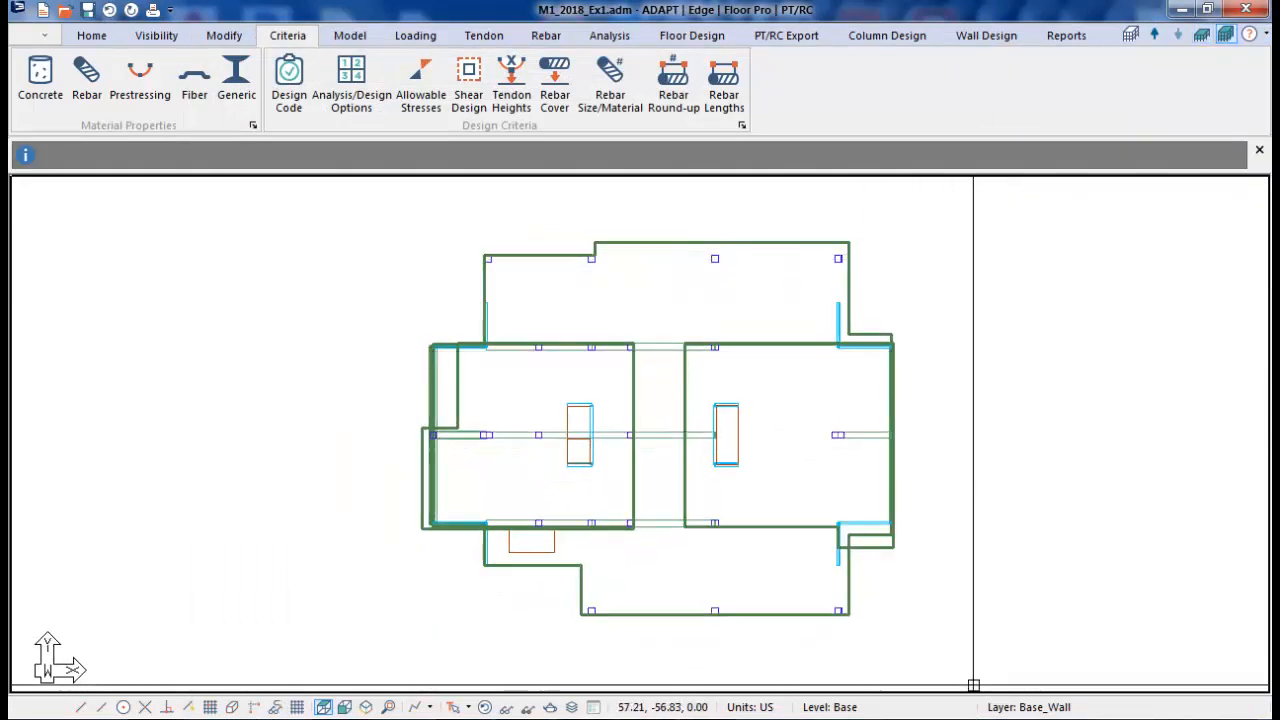
pyautogui.scroll(1, 714, 514)
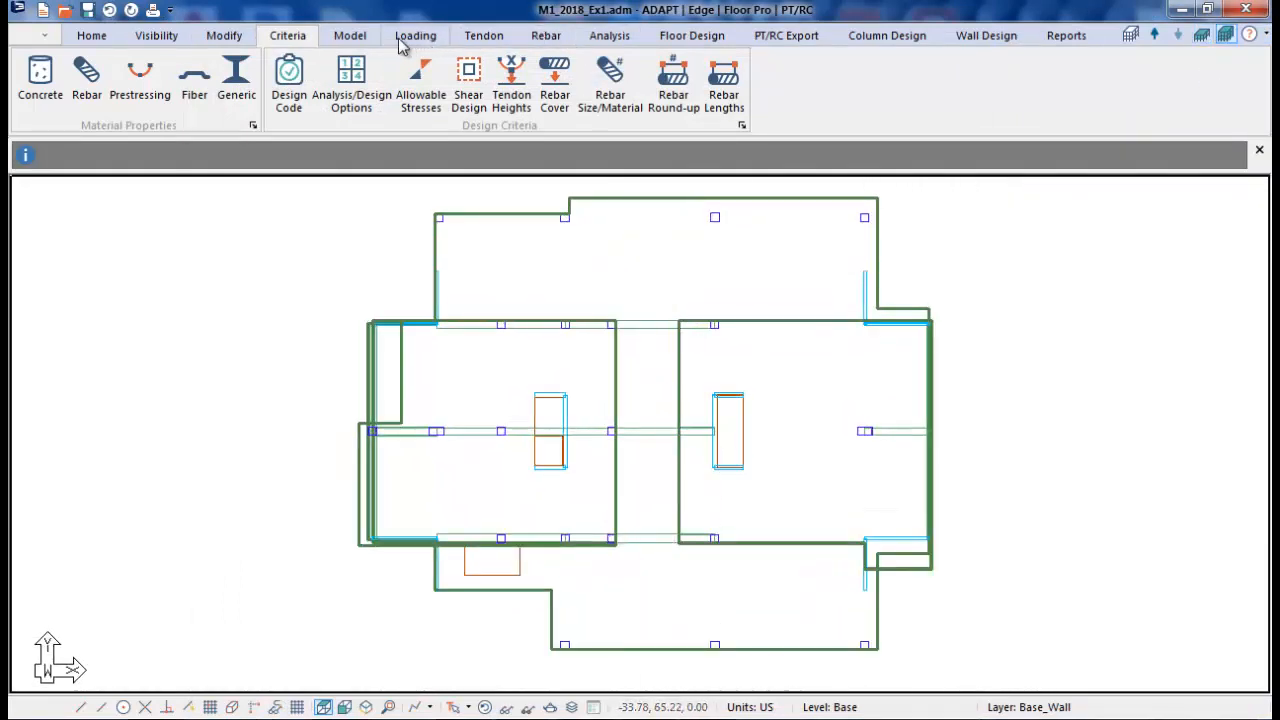
pyautogui.click(352, 36)
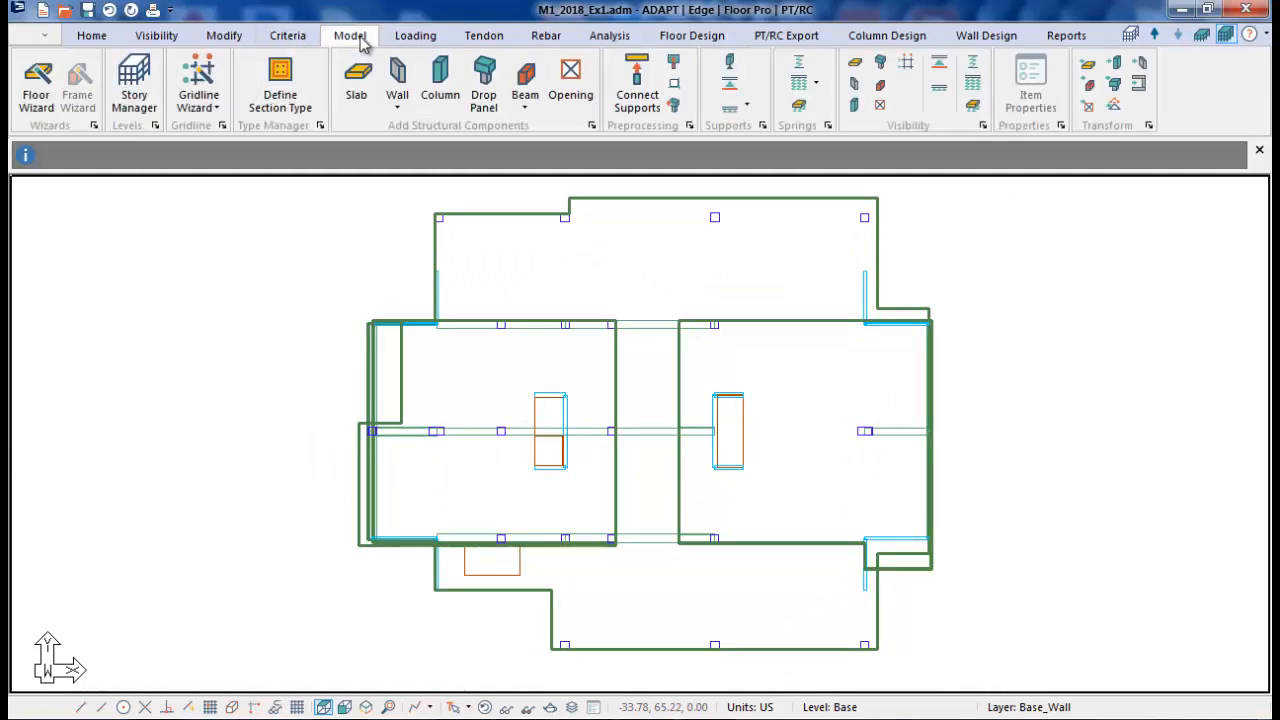
pyautogui.click(735, 68)
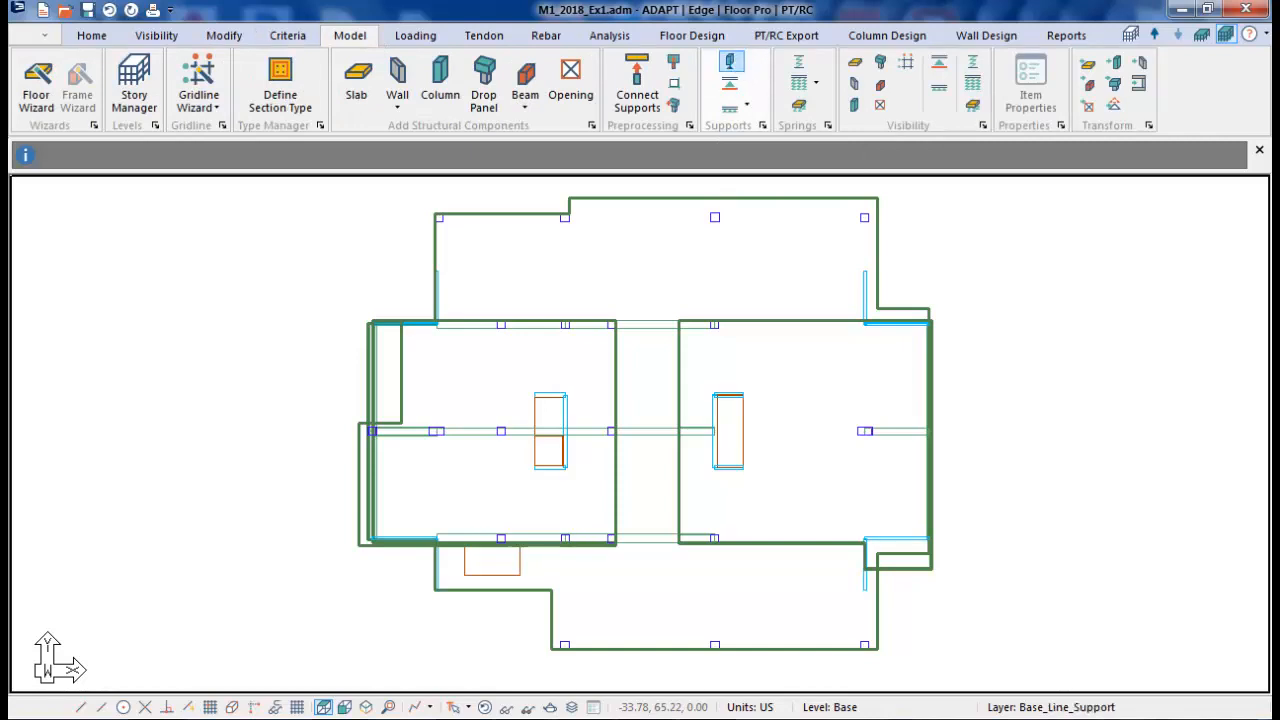
# - Turn on the display of point supports under the columns and line supports under the walls
pyautogui.scroll(-1, 696, 271)
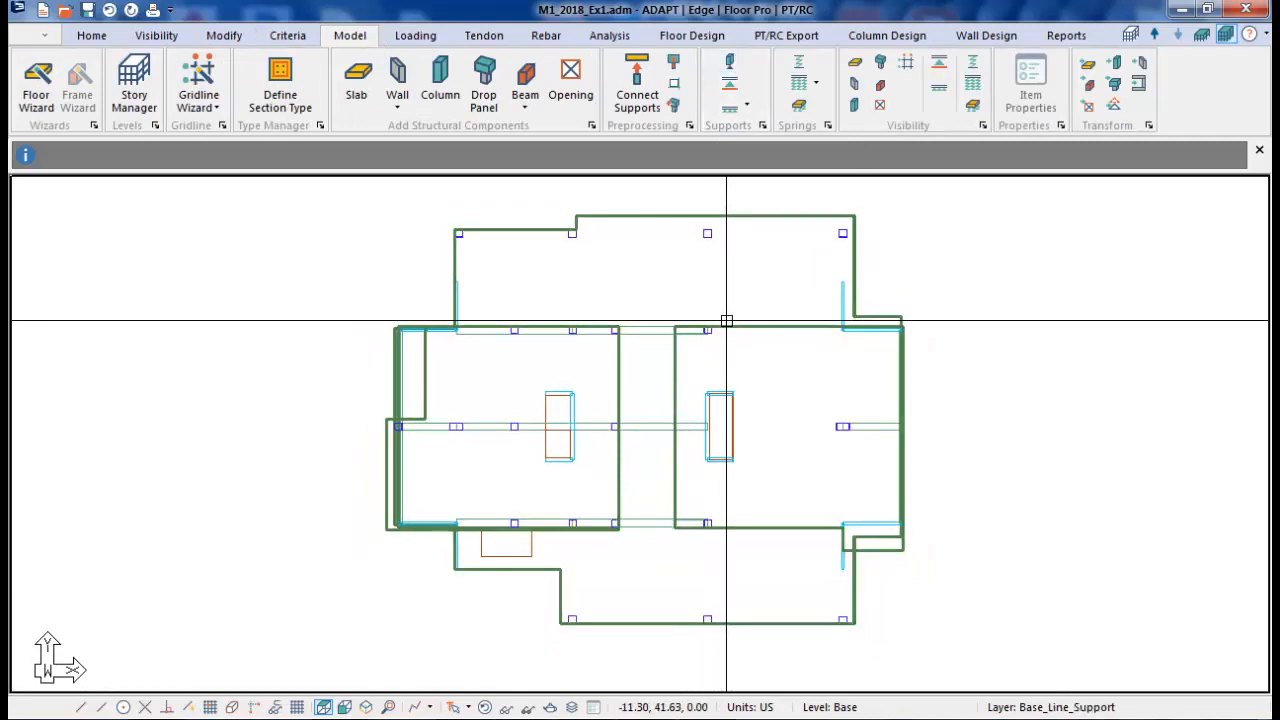
pyautogui.scroll(2, 705, 232)
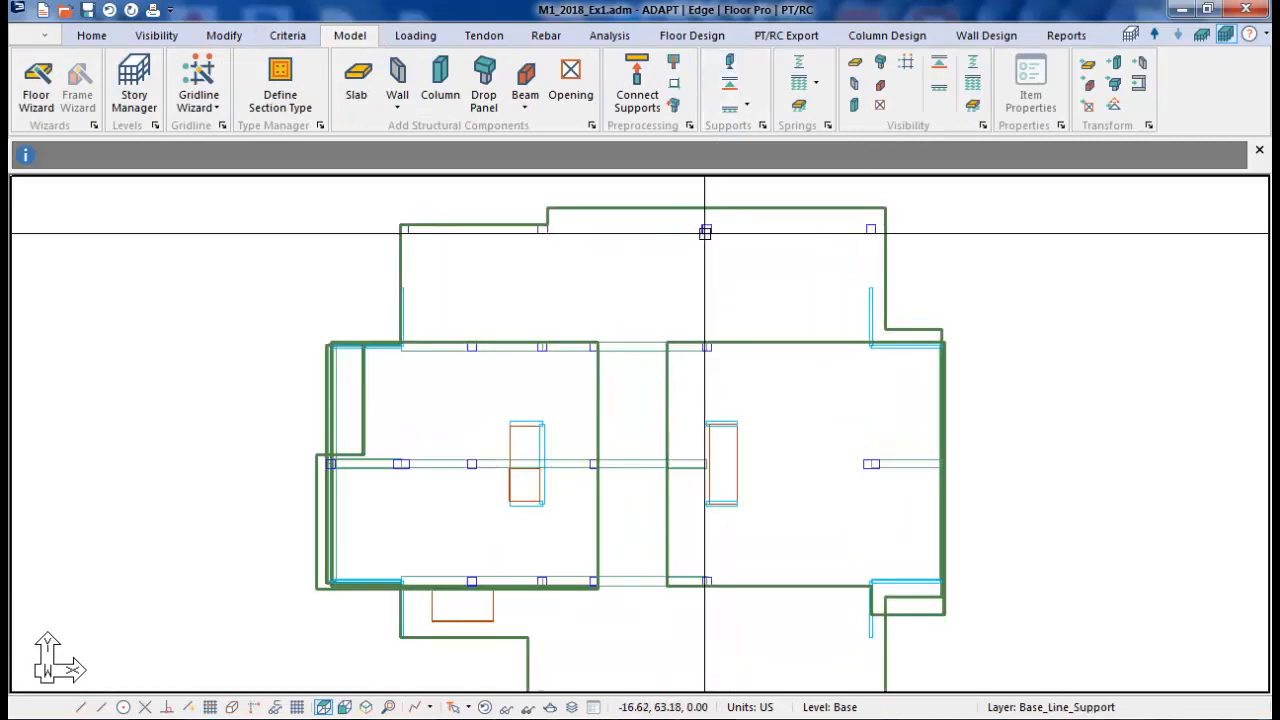
pyautogui.scroll(1, 705, 232)
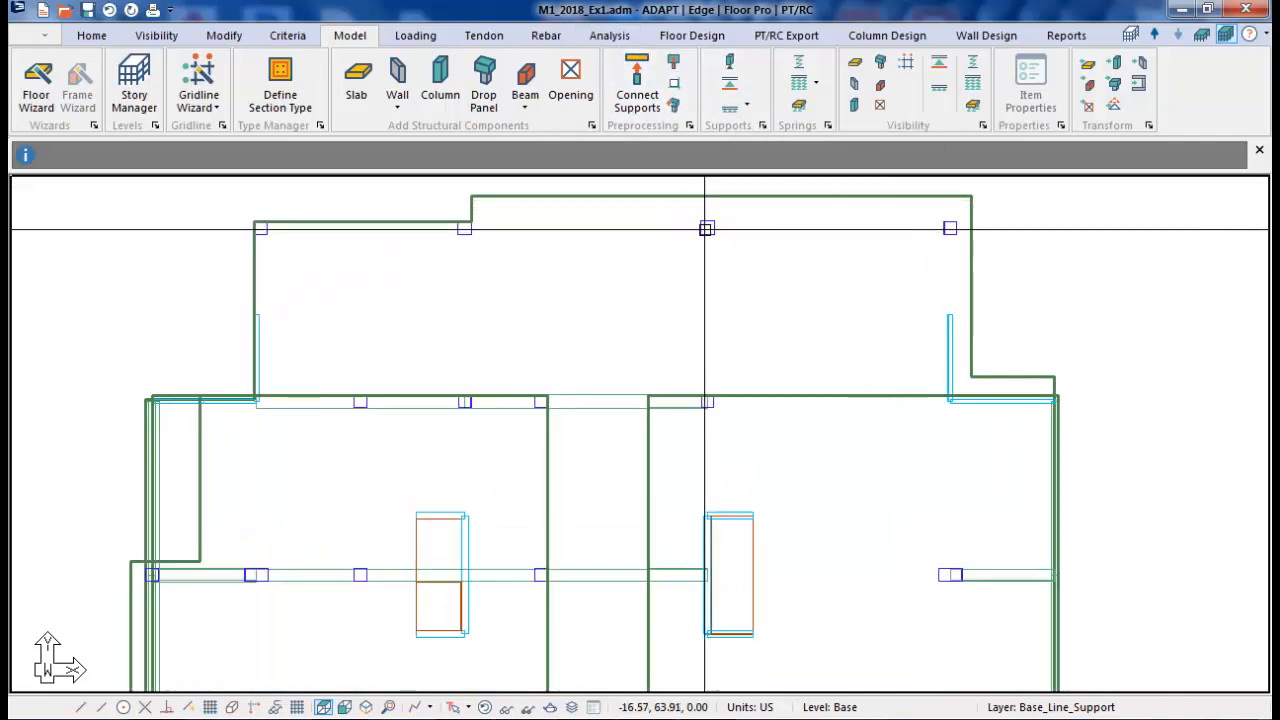
pyautogui.scroll(-1, 708, 228)
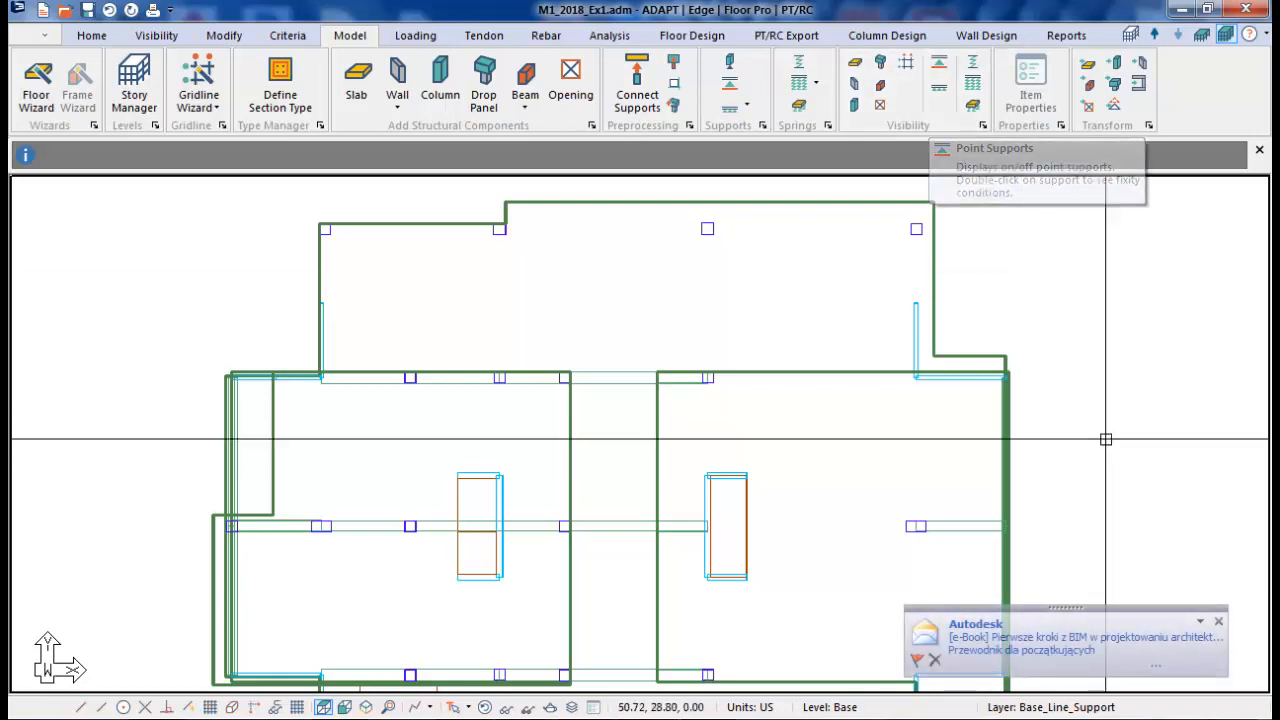
pyautogui.click(938, 68)
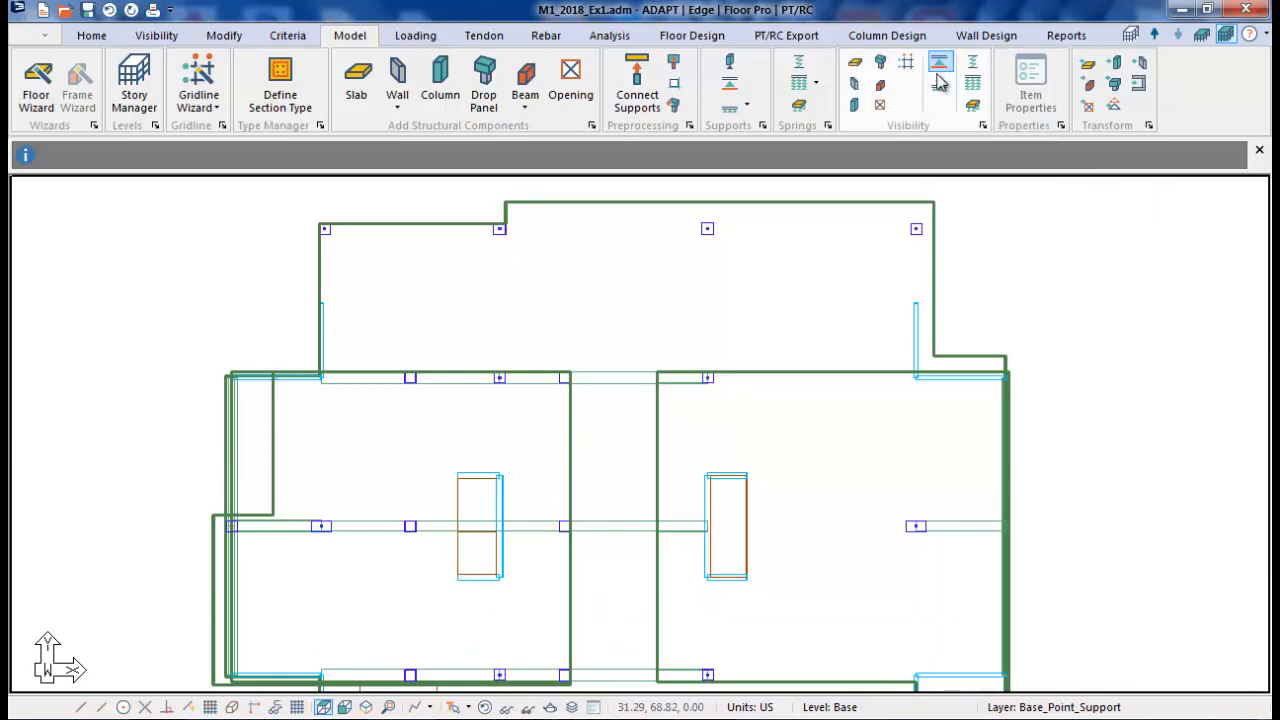
pyautogui.click(937, 84)
pyautogui.moveTo(760, 335); pyautogui.dragTo(776, 285, button='middle')
pyautogui.scroll(-1, 776, 285)
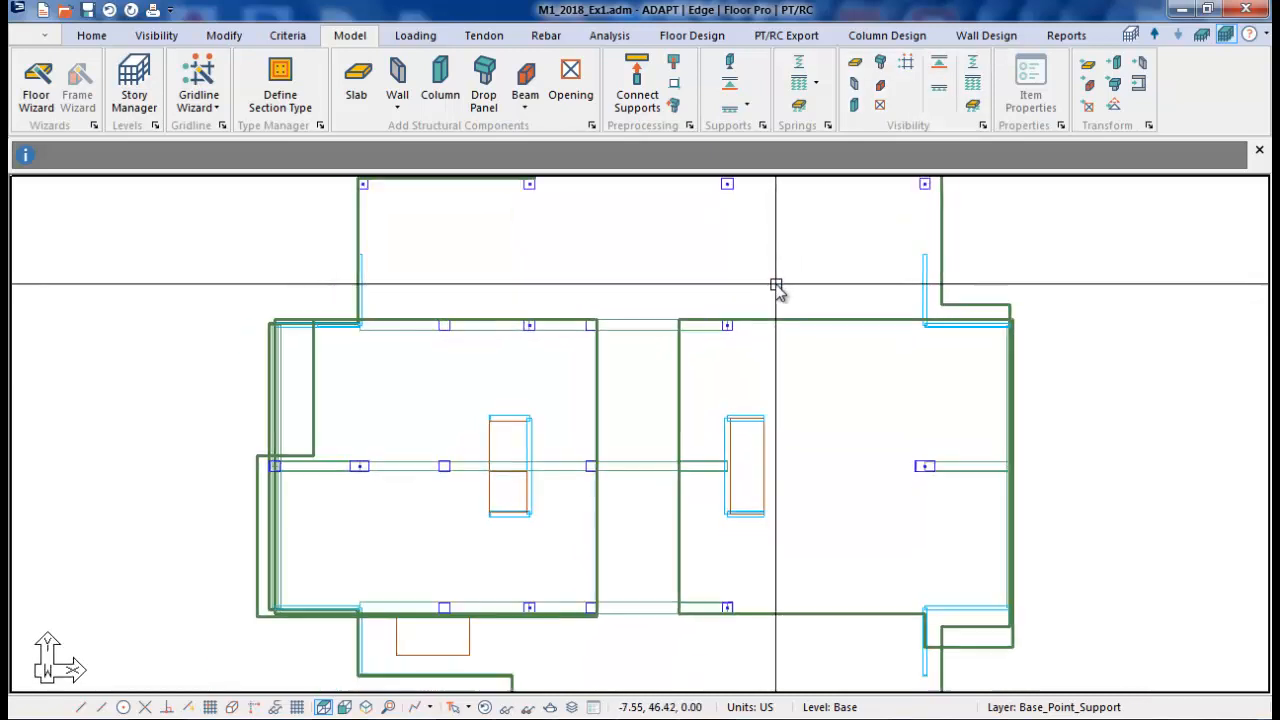
pyautogui.click(938, 85)
pyautogui.moveTo(570, 440)
pyautogui.mouseDown(button='middle')
pyautogui.moveTo(632, 507)
pyautogui.moveTo(650, 508)
pyautogui.mouseUp(button='middle')
pyautogui.scroll(-1, 650, 508)
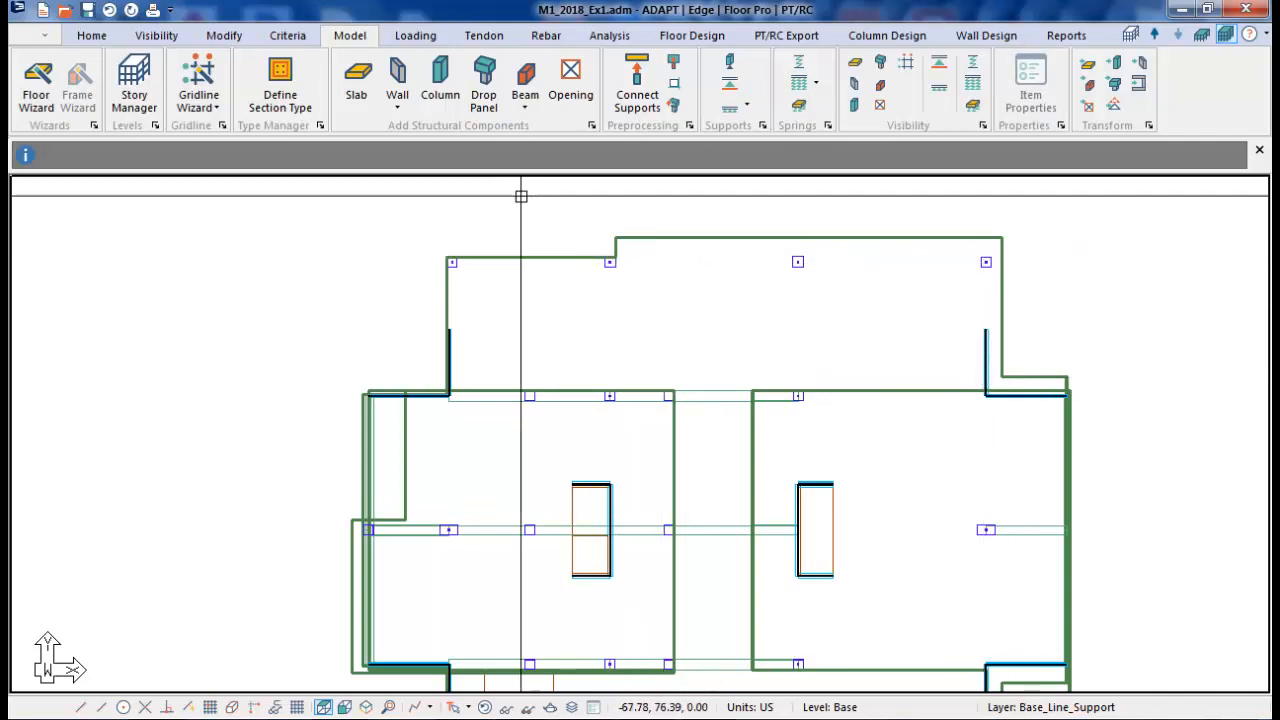
# - Show the building in X-Z elevation and examine the point and line supports at the Base plane
pyautogui.click(91, 36)
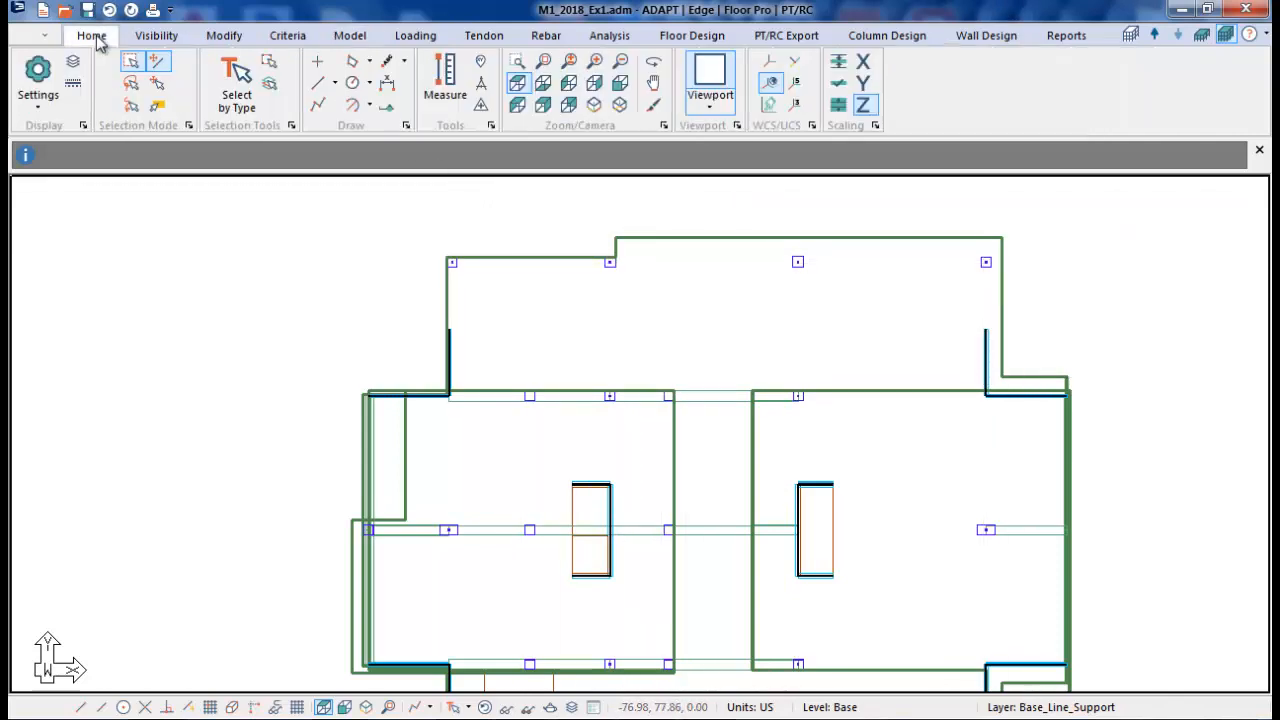
pyautogui.click(623, 88)
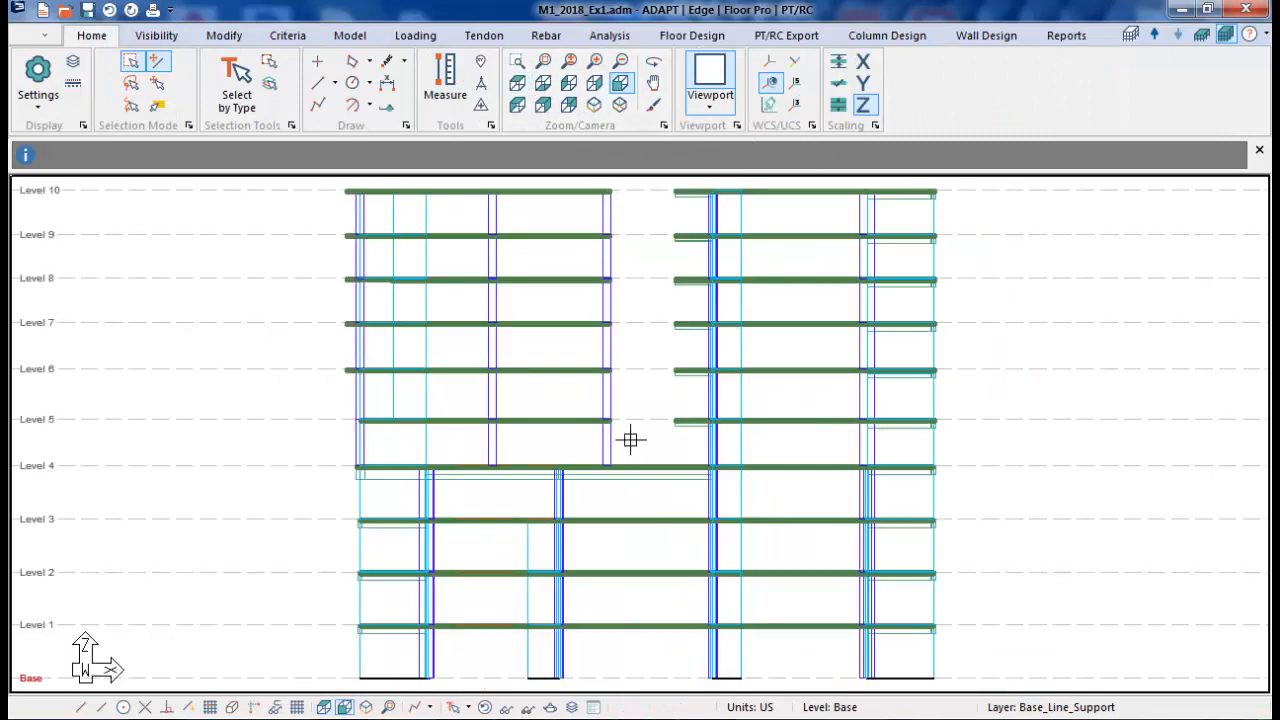
pyautogui.scroll(5, 714, 560)
pyautogui.scroll(5, 758, 588)
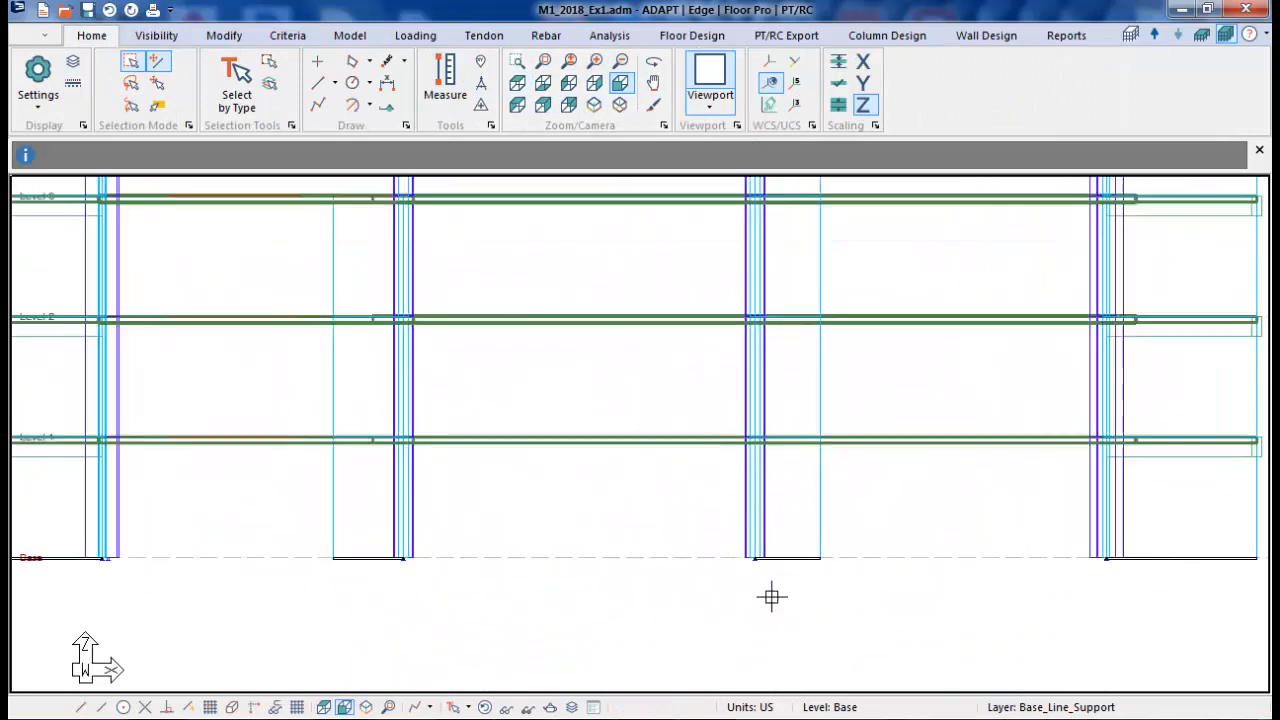
pyautogui.scroll(1, 735, 547)
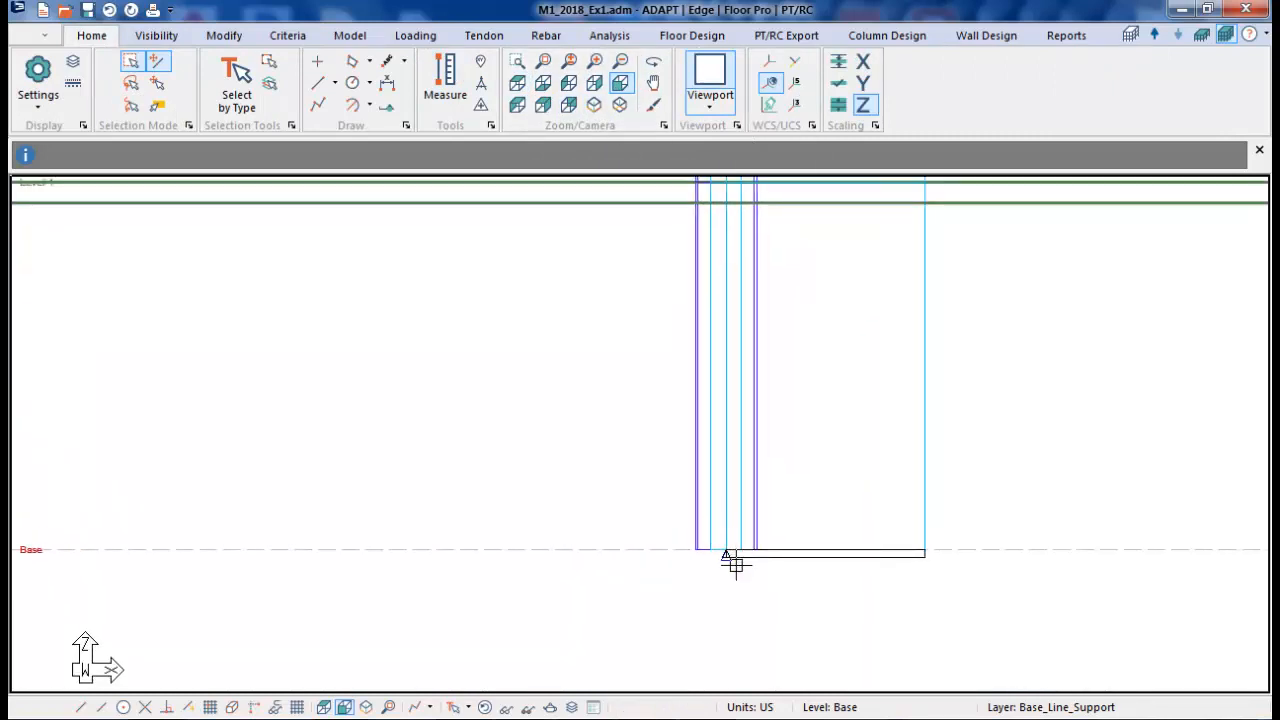
pyautogui.scroll(-5, 740, 572)
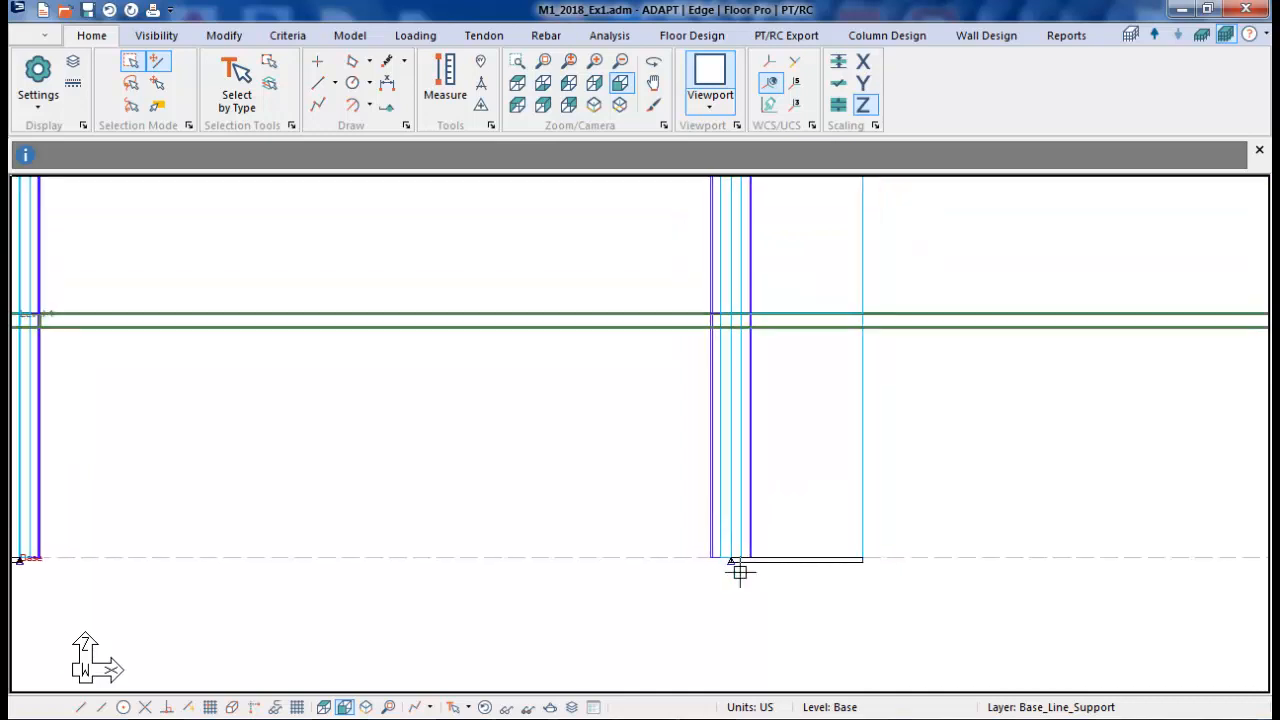
pyautogui.scroll(-3, 740, 572)
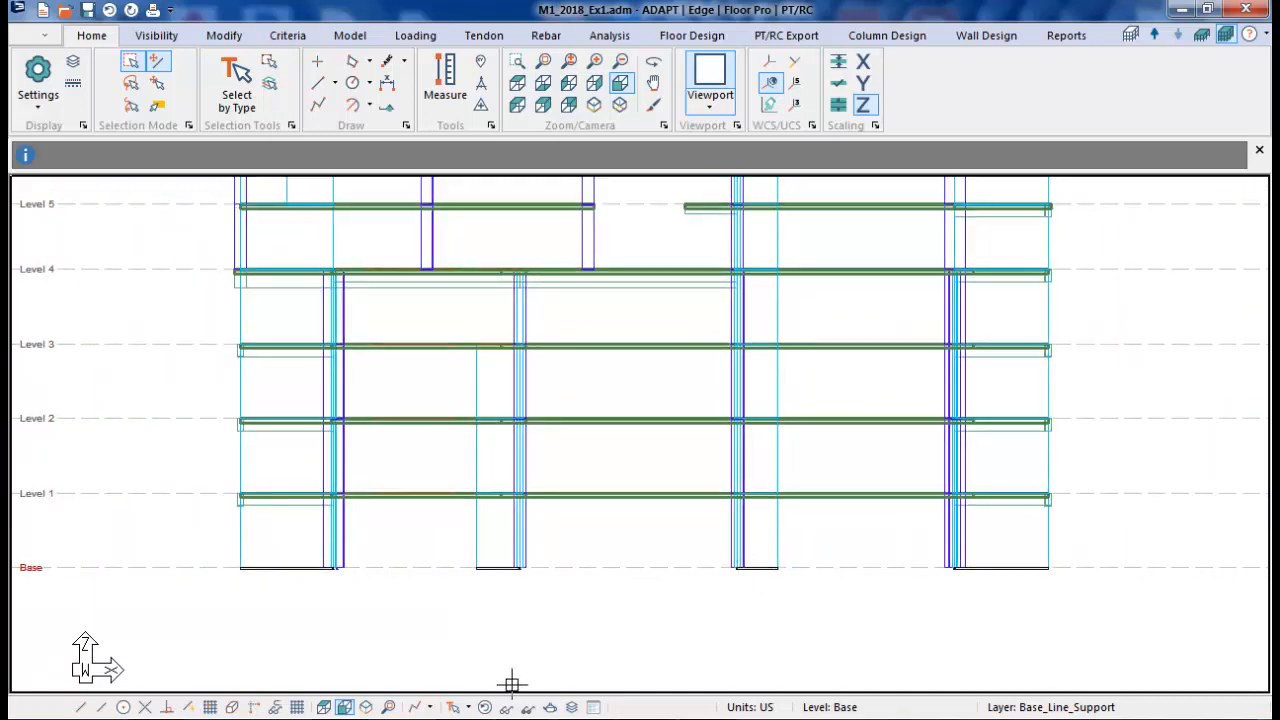
# - Set the symbol size of point supports and line supports to 22 in in the view settings
pyautogui.click(172, 40)
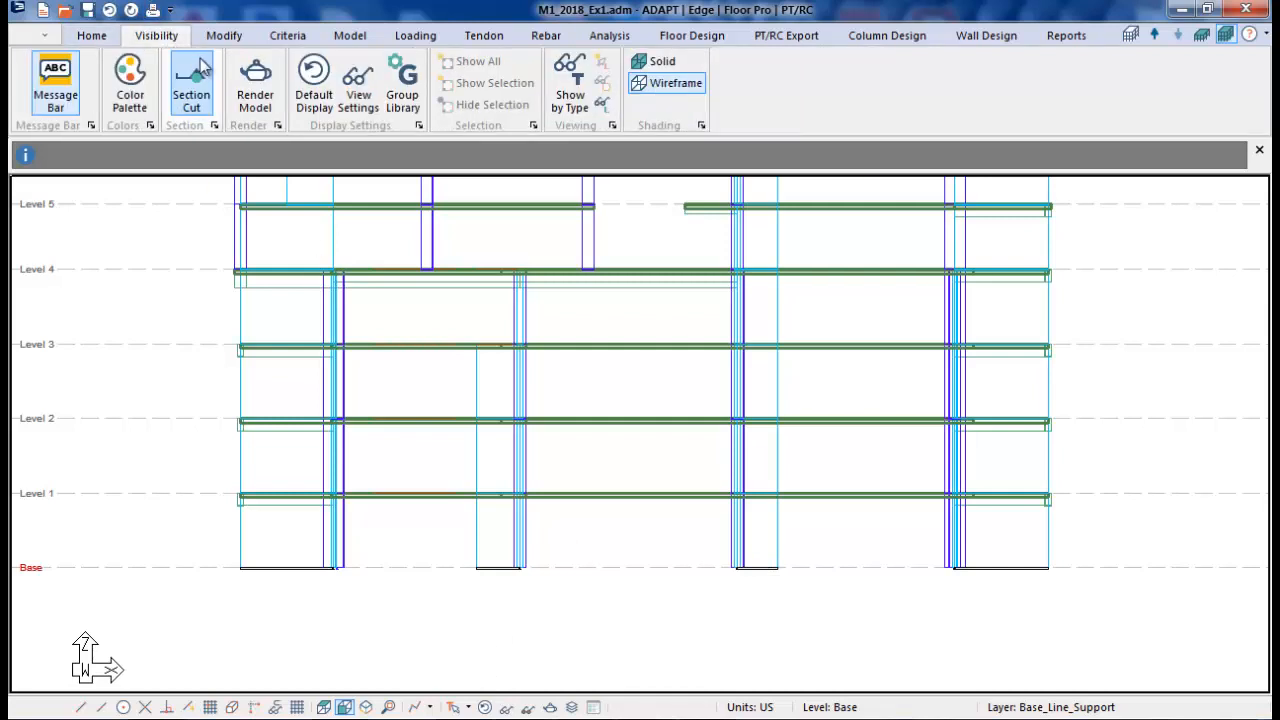
pyautogui.click(358, 88)
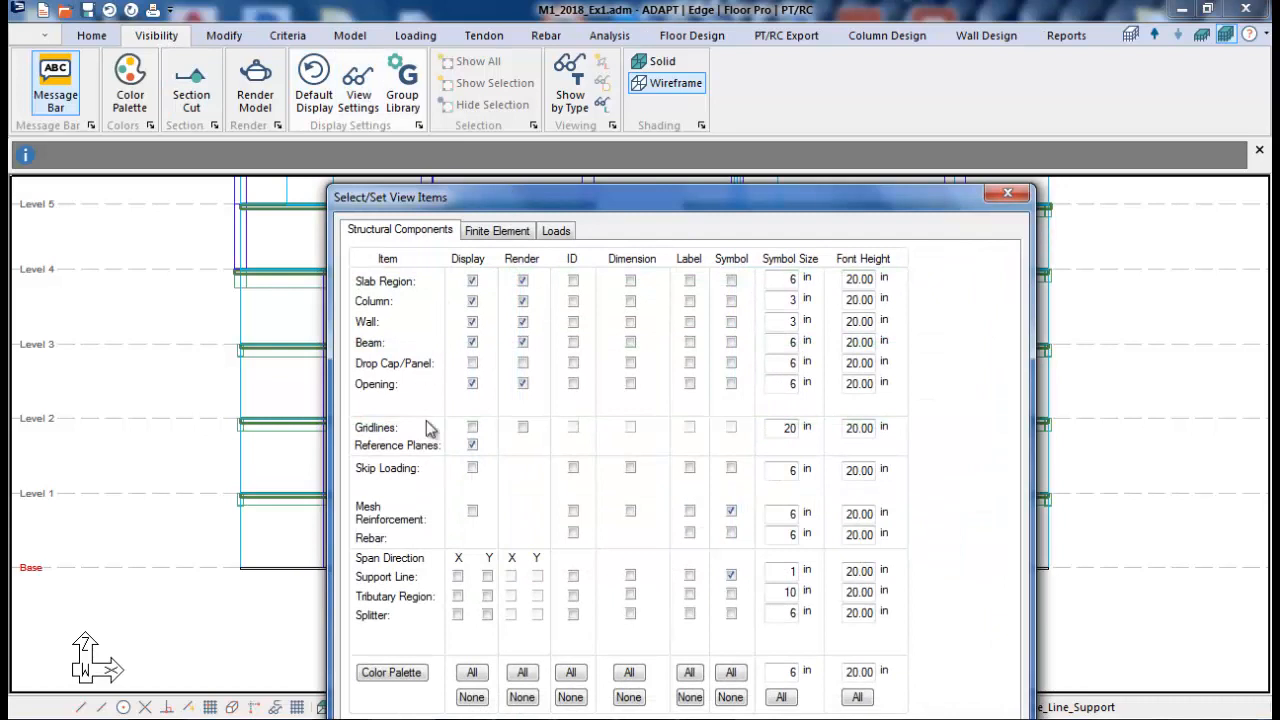
pyautogui.click(490, 236)
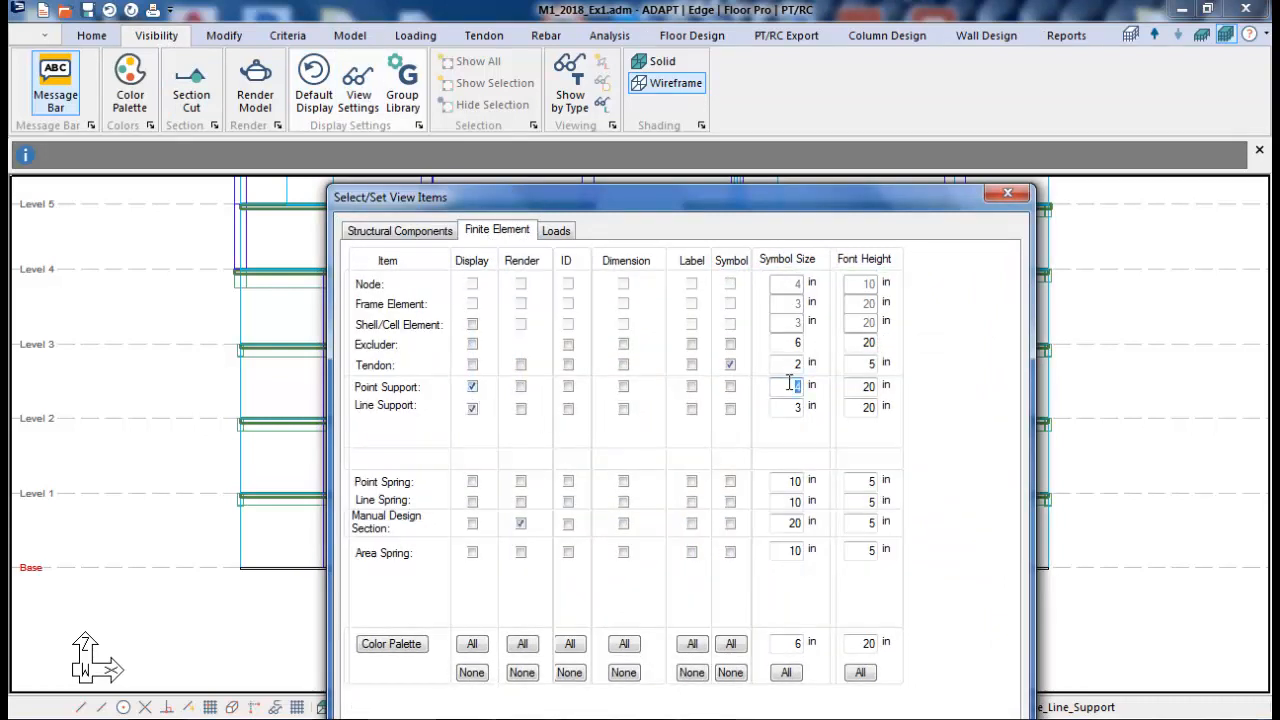
pyautogui.write('22')
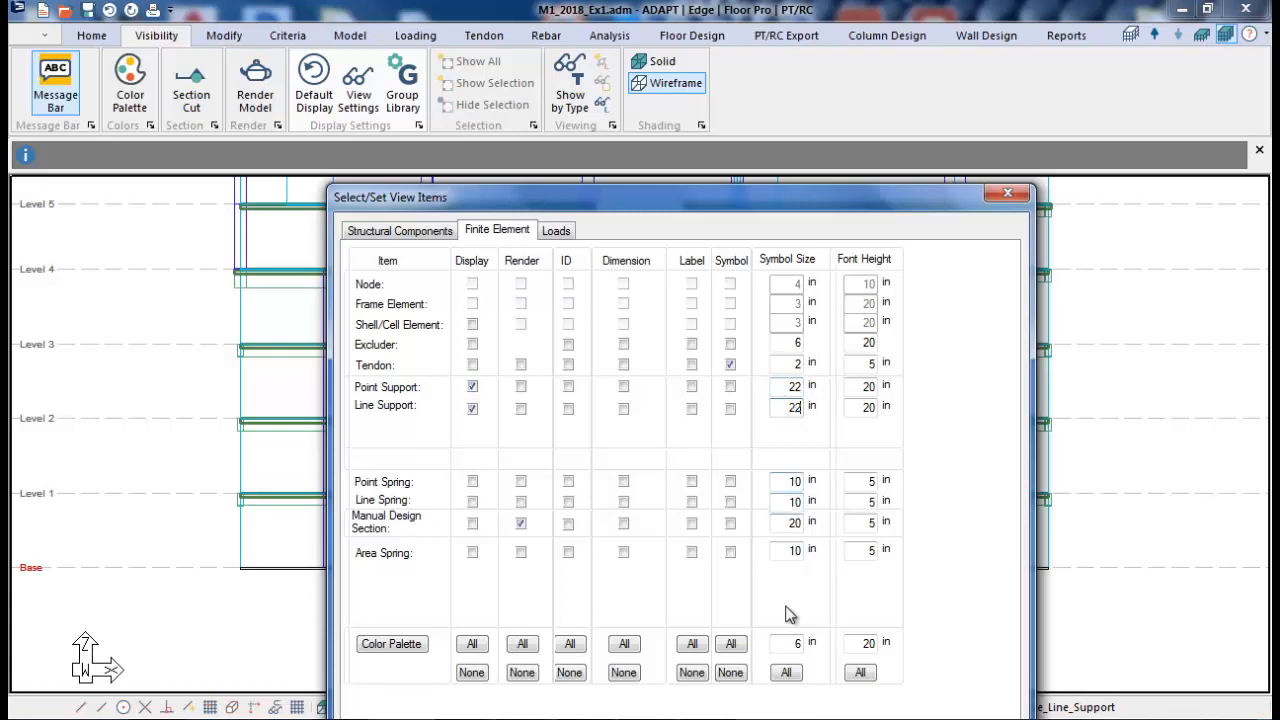
pyautogui.moveTo(816, 190); pyautogui.dragTo(815, 70)
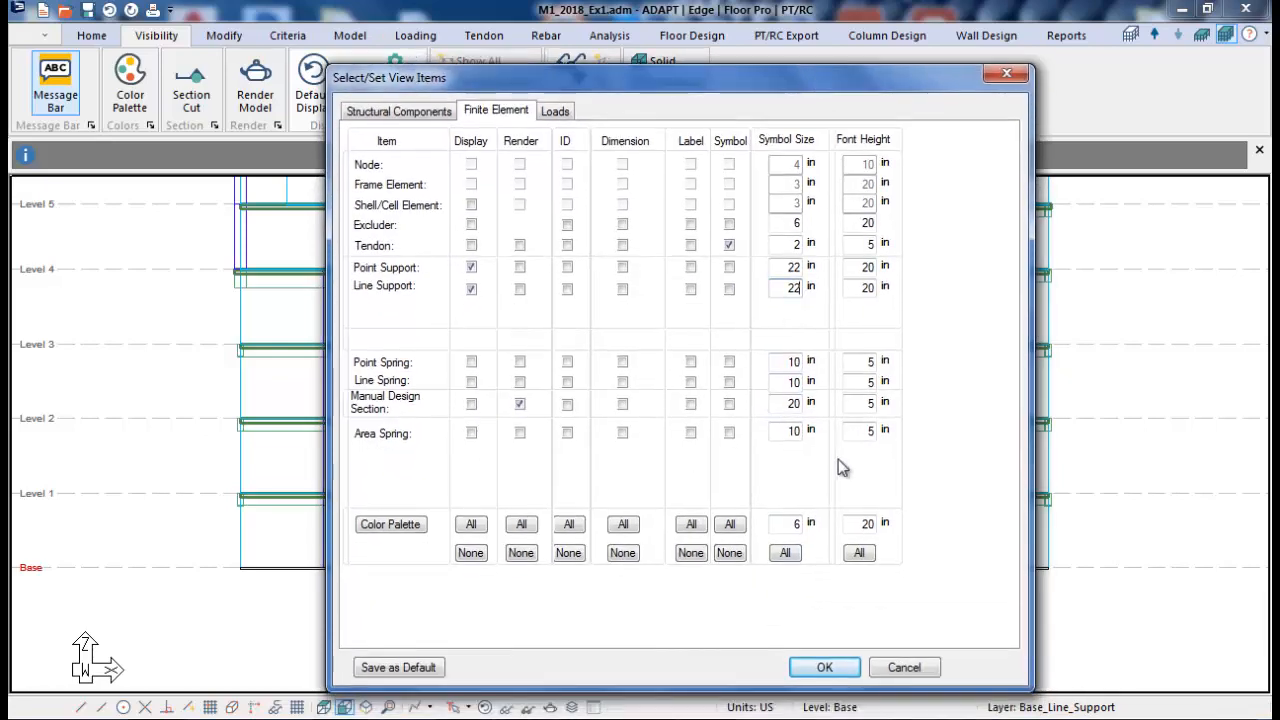
pyautogui.click(826, 667)
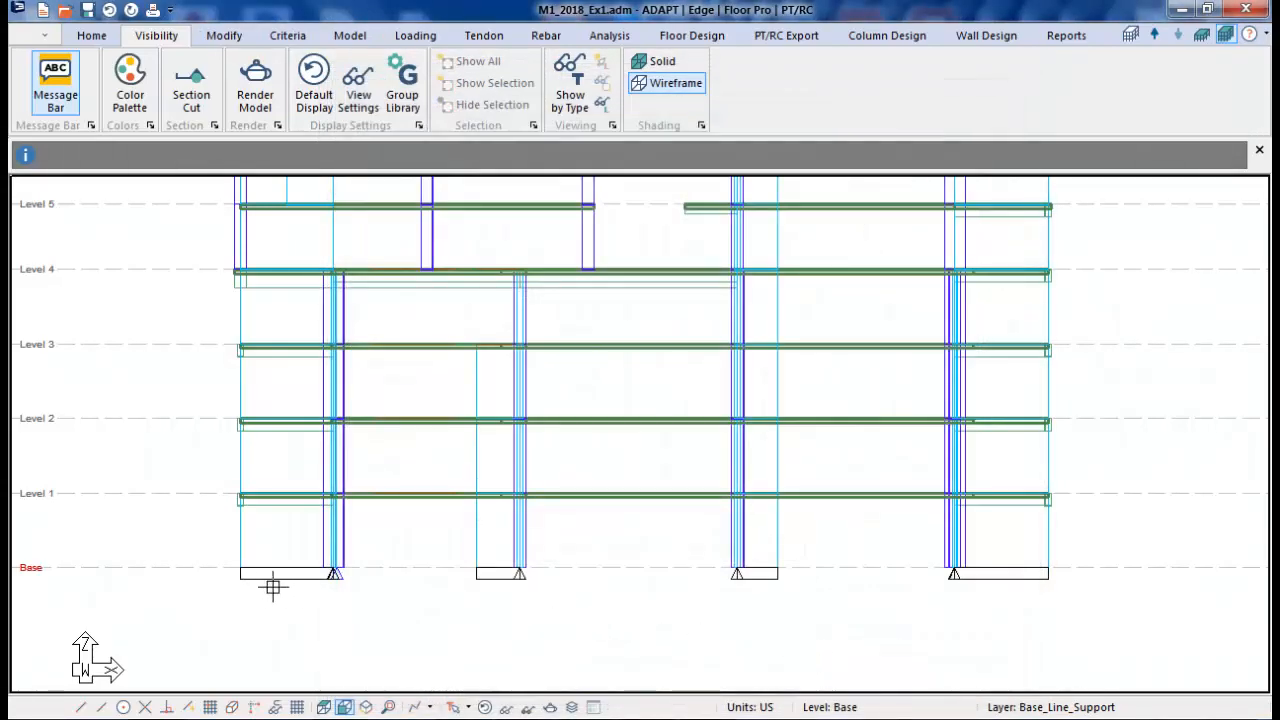
pyautogui.scroll(-2, 555, 603)
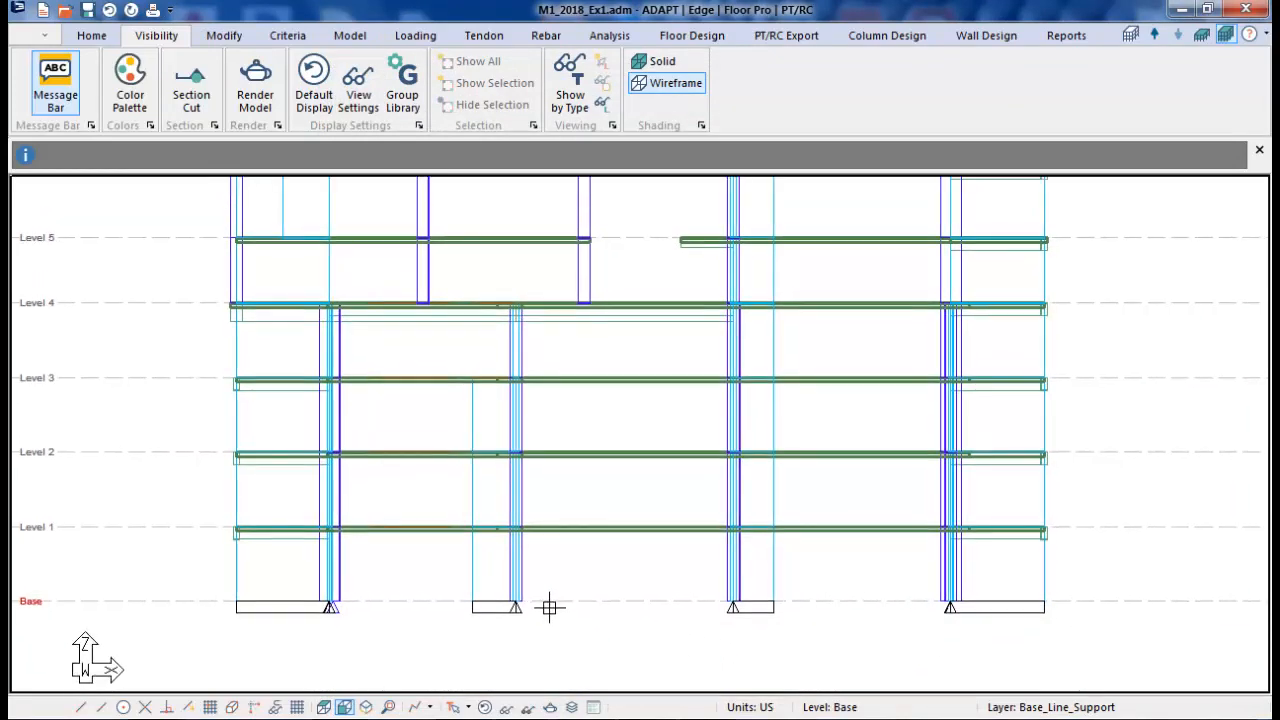
pyautogui.scroll(-1, 580, 612)
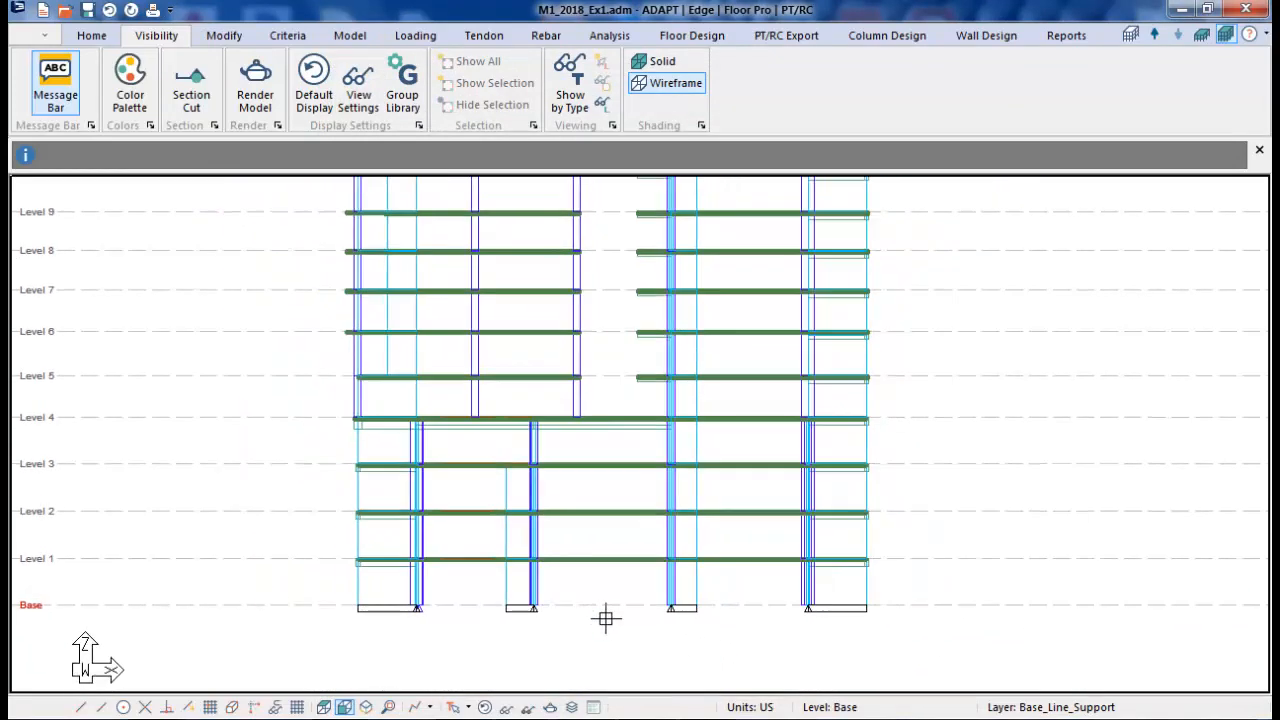
pyautogui.scroll(-1, 910, 447)
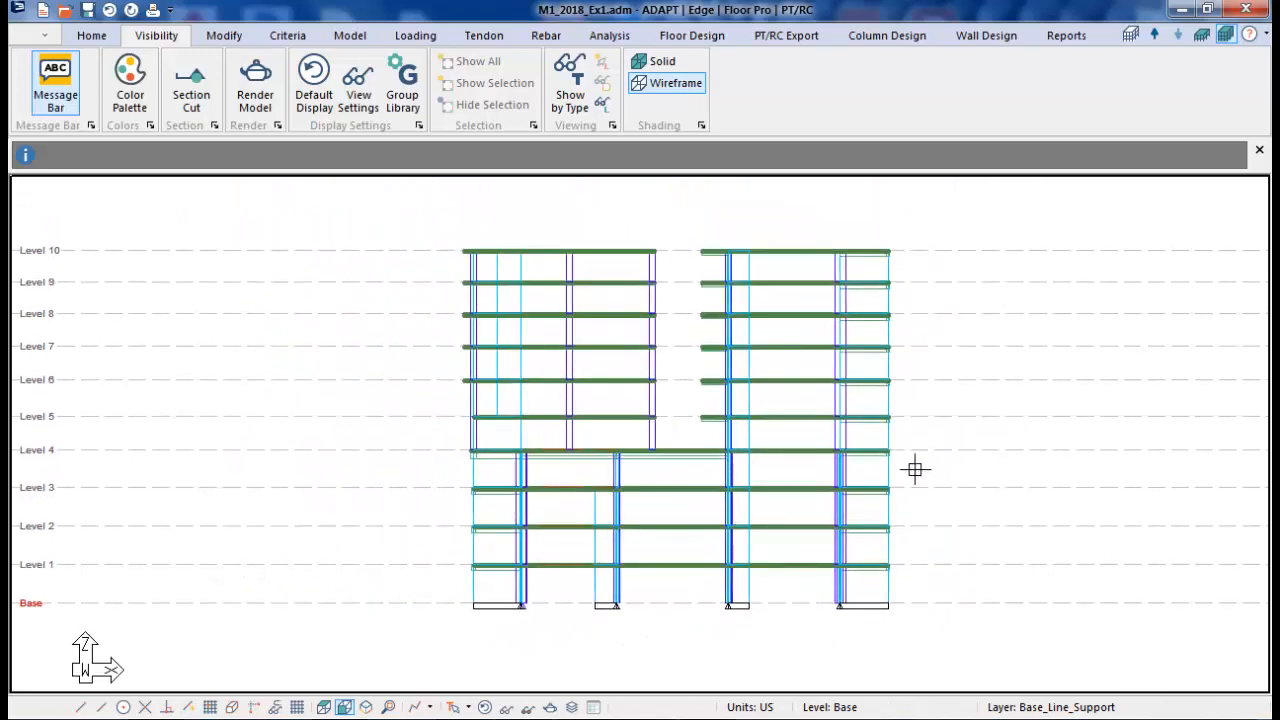
pyautogui.moveTo(980, 474); pyautogui.dragTo(936, 466, button='middle')
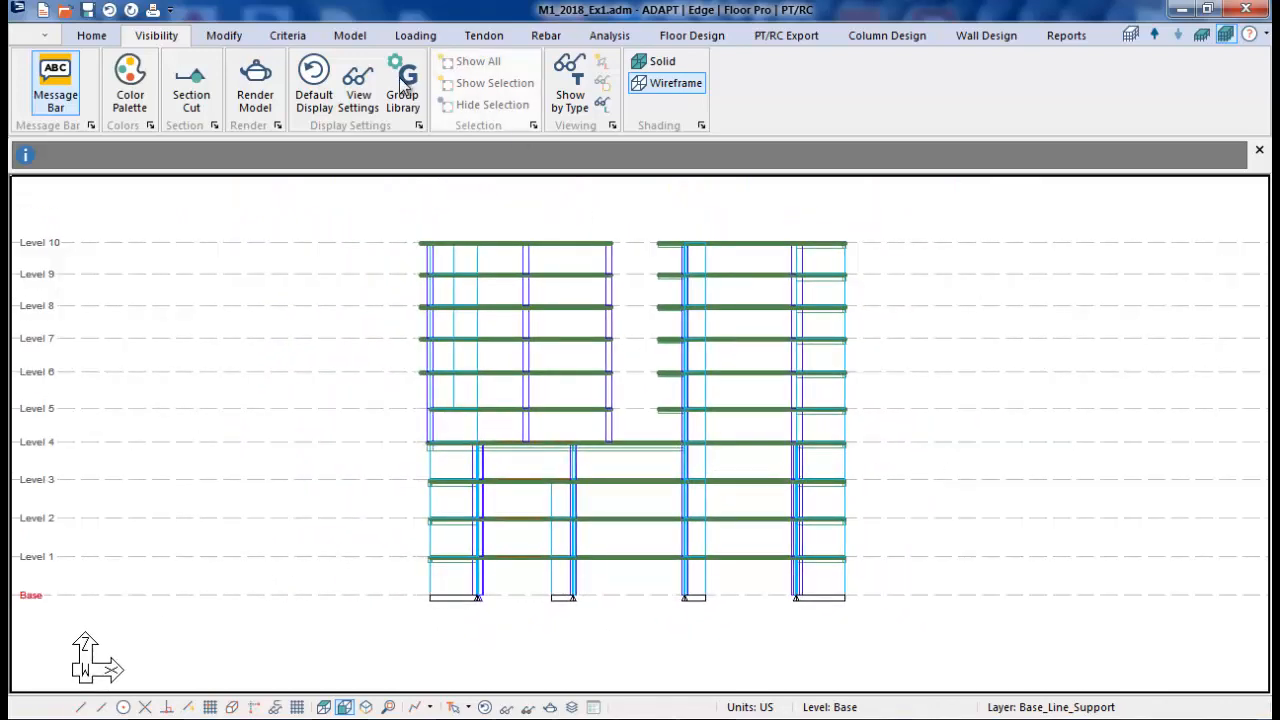
pyautogui.click(286, 37)
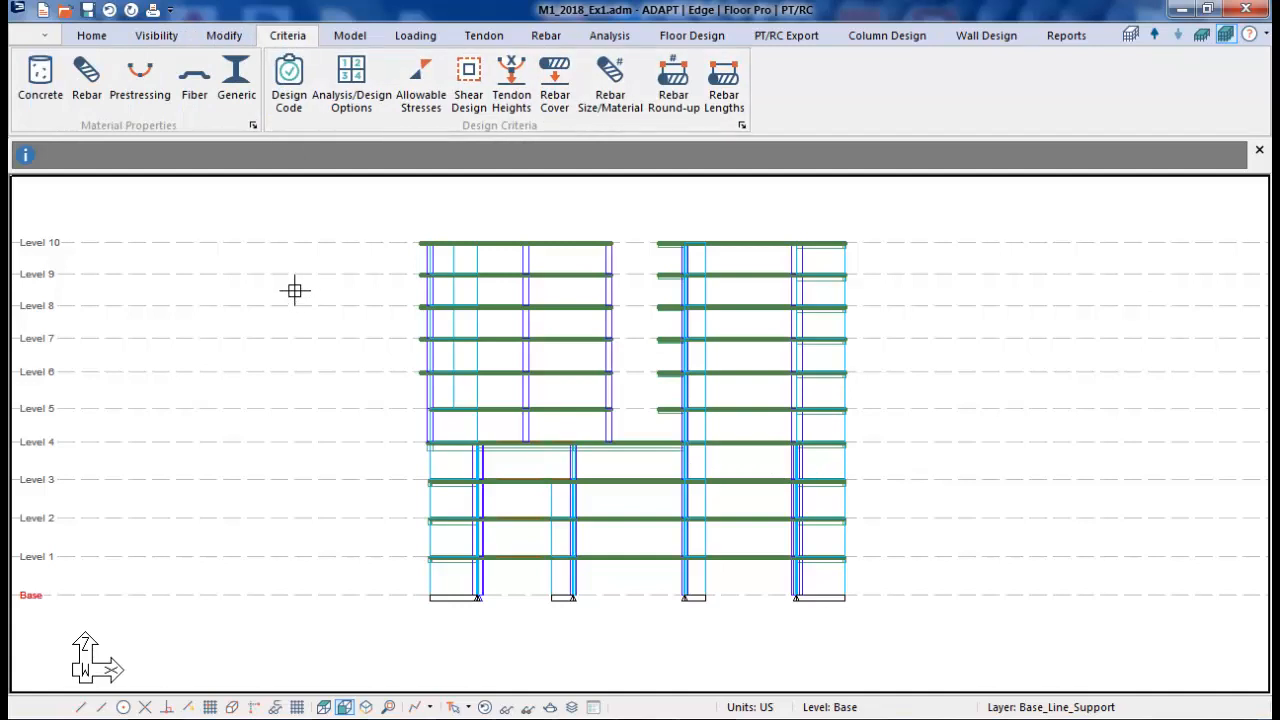
# - Add two concrete materials to the project and label them Slabs_Beams and Columns_Walls
pyautogui.click(41, 98)
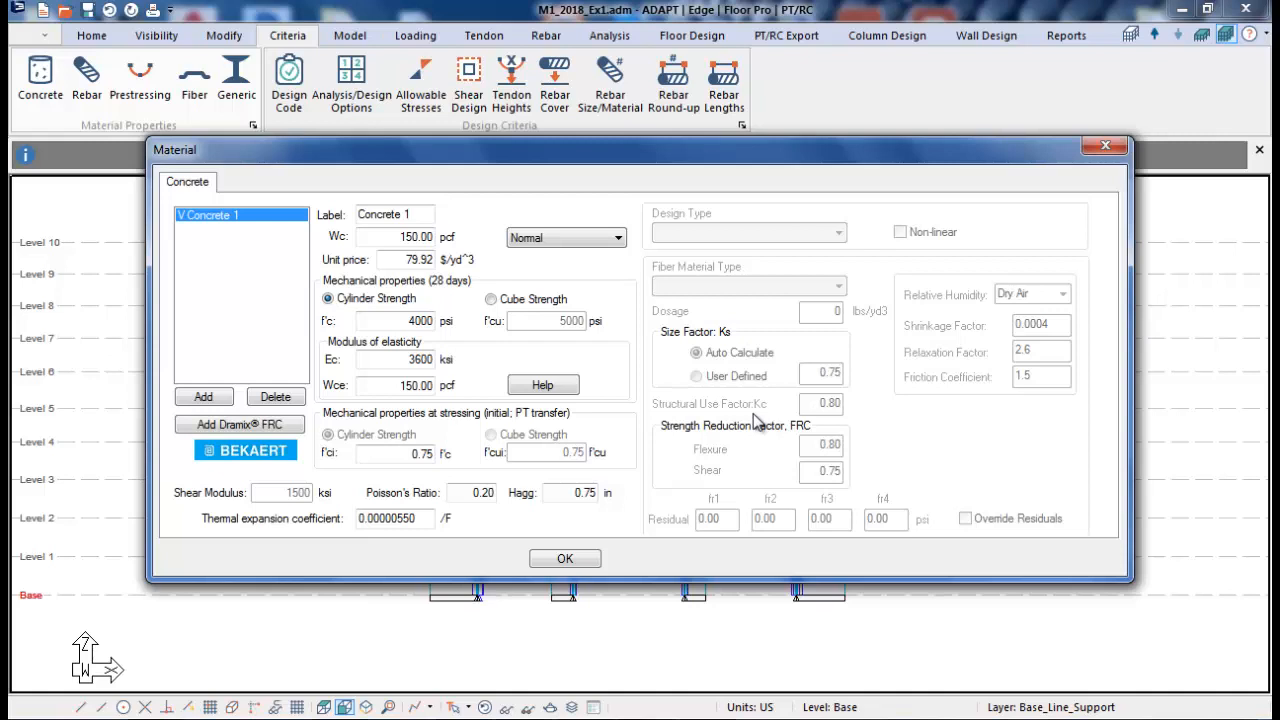
pyautogui.click(205, 397)
pyautogui.click(205, 397)
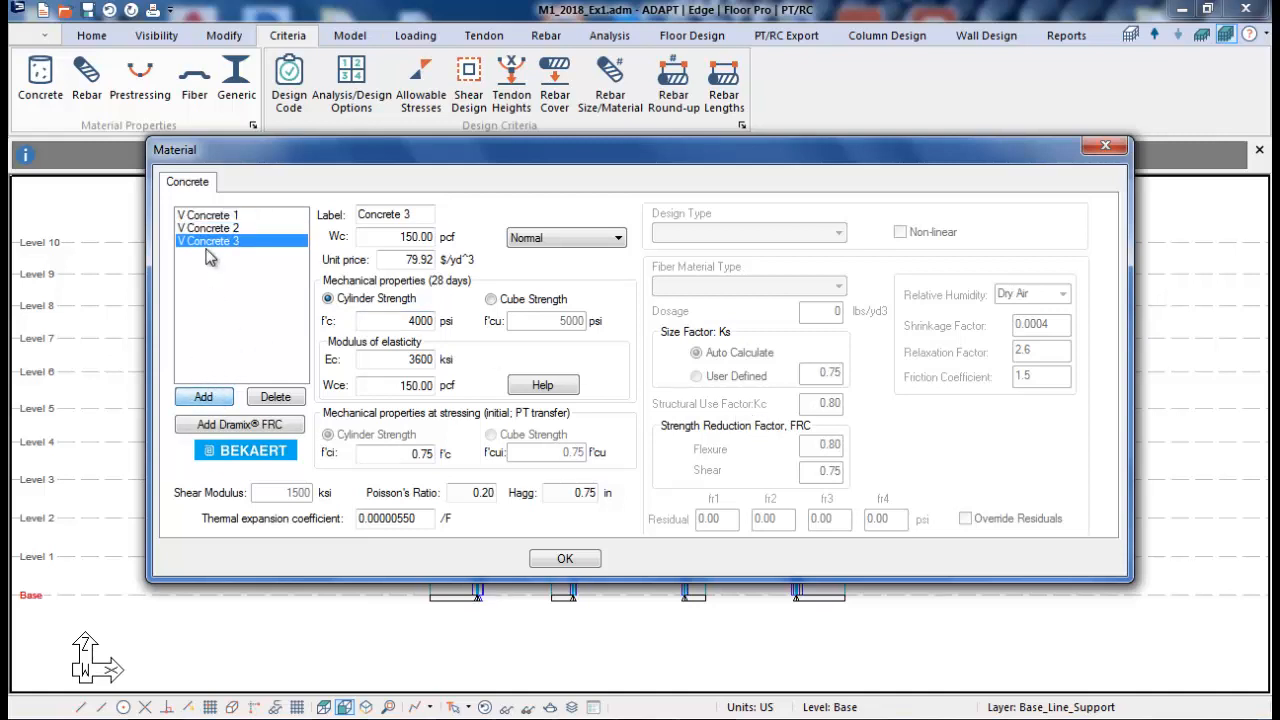
pyautogui.click(232, 229)
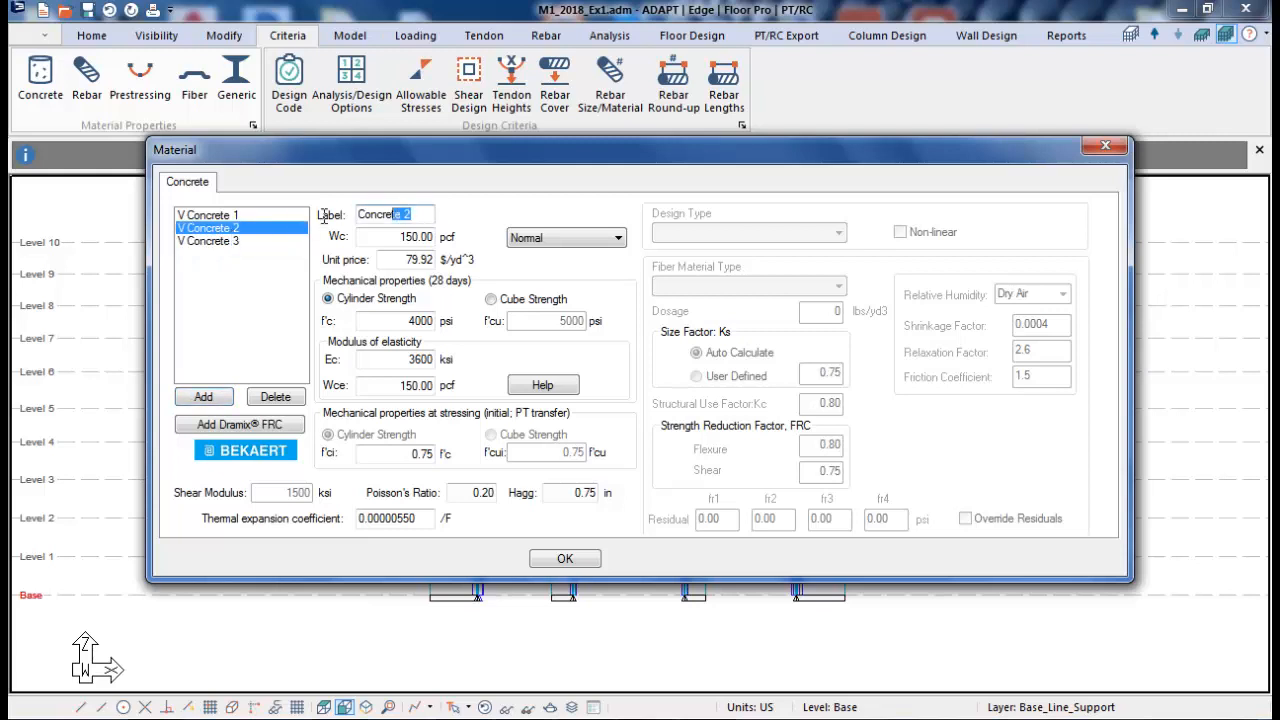
pyautogui.moveTo(323, 218); pyautogui.dragTo(318, 218)
pyautogui.write('Slabs_Beams')
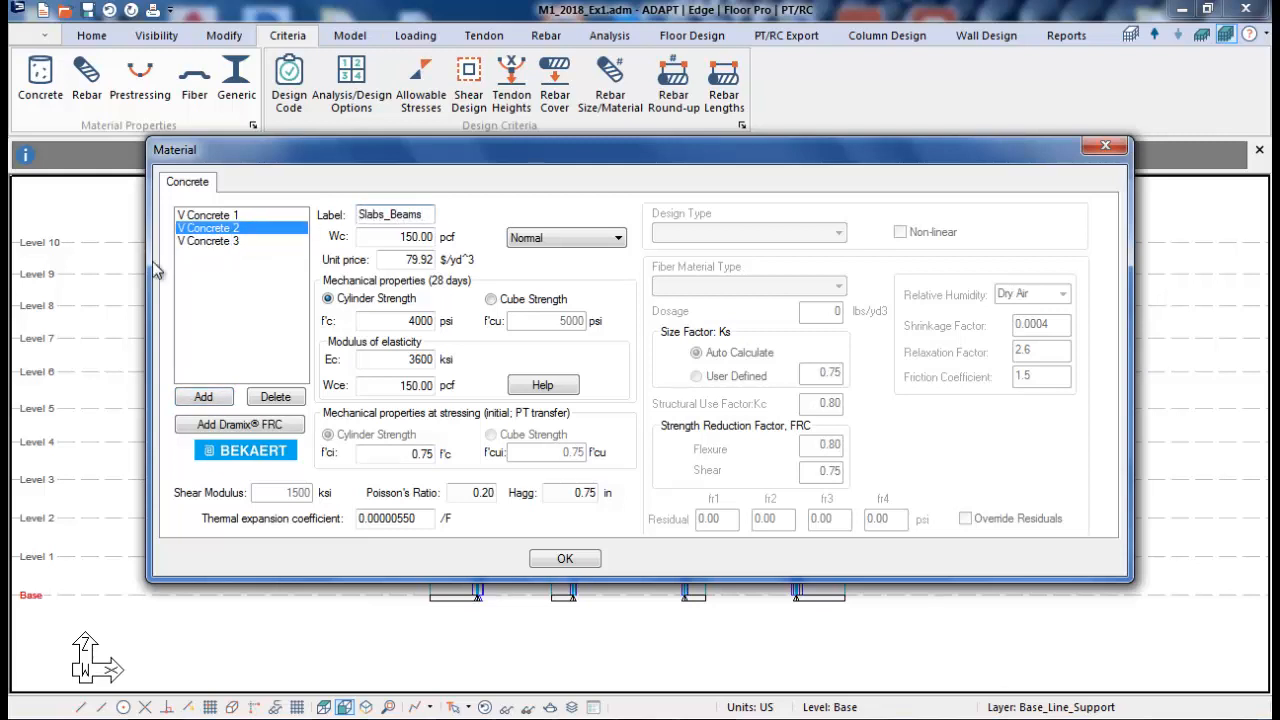
pyautogui.click(268, 240)
pyautogui.moveTo(416, 220); pyautogui.dragTo(304, 222)
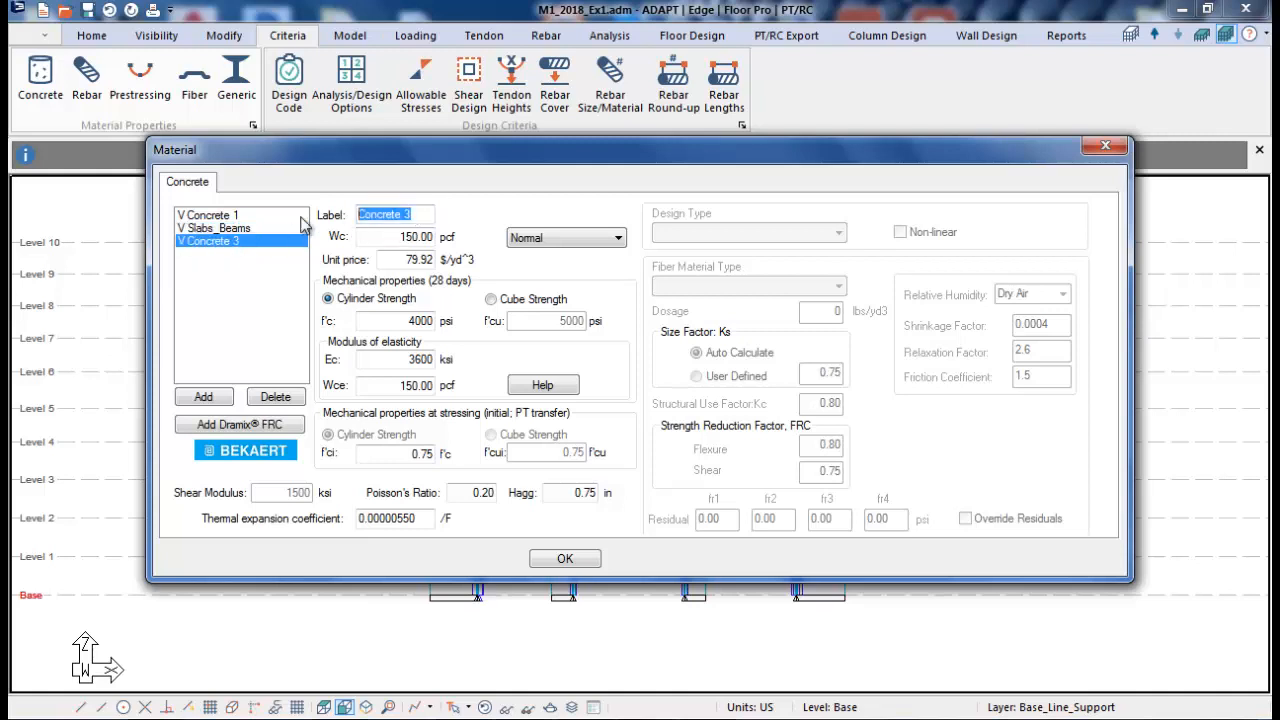
pyautogui.write('Columns_Walls')
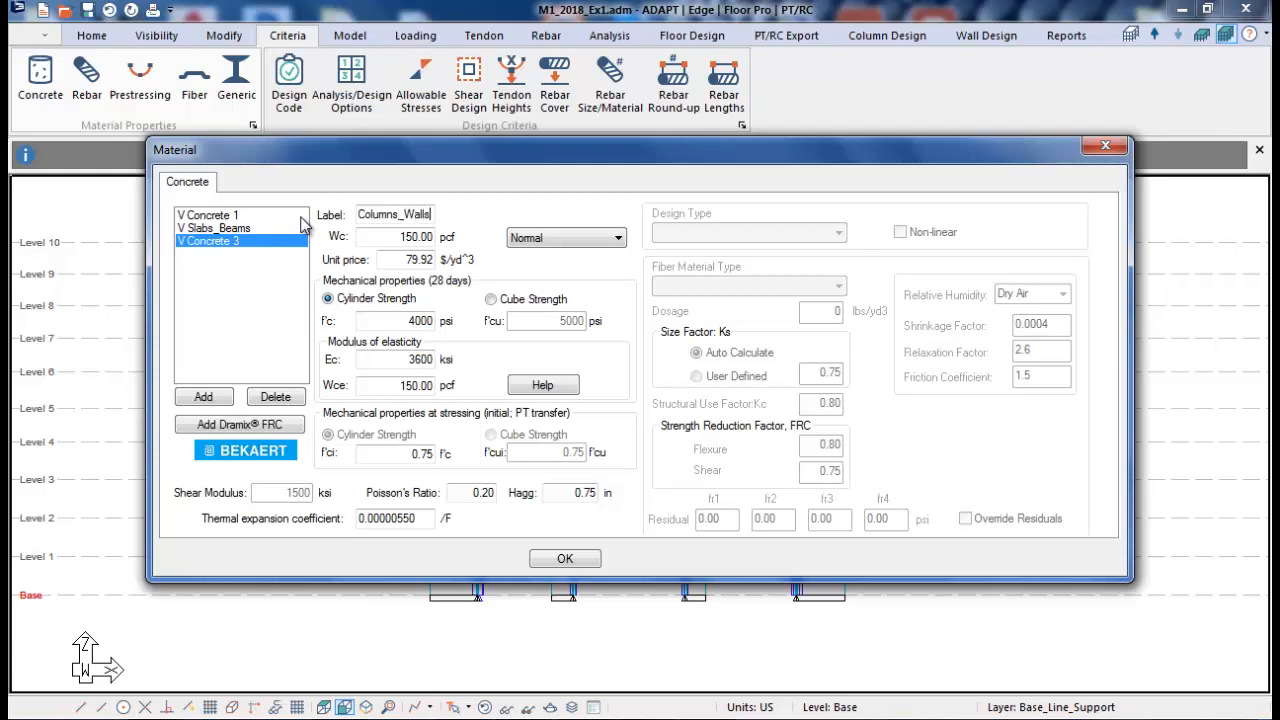
pyautogui.click(245, 258)
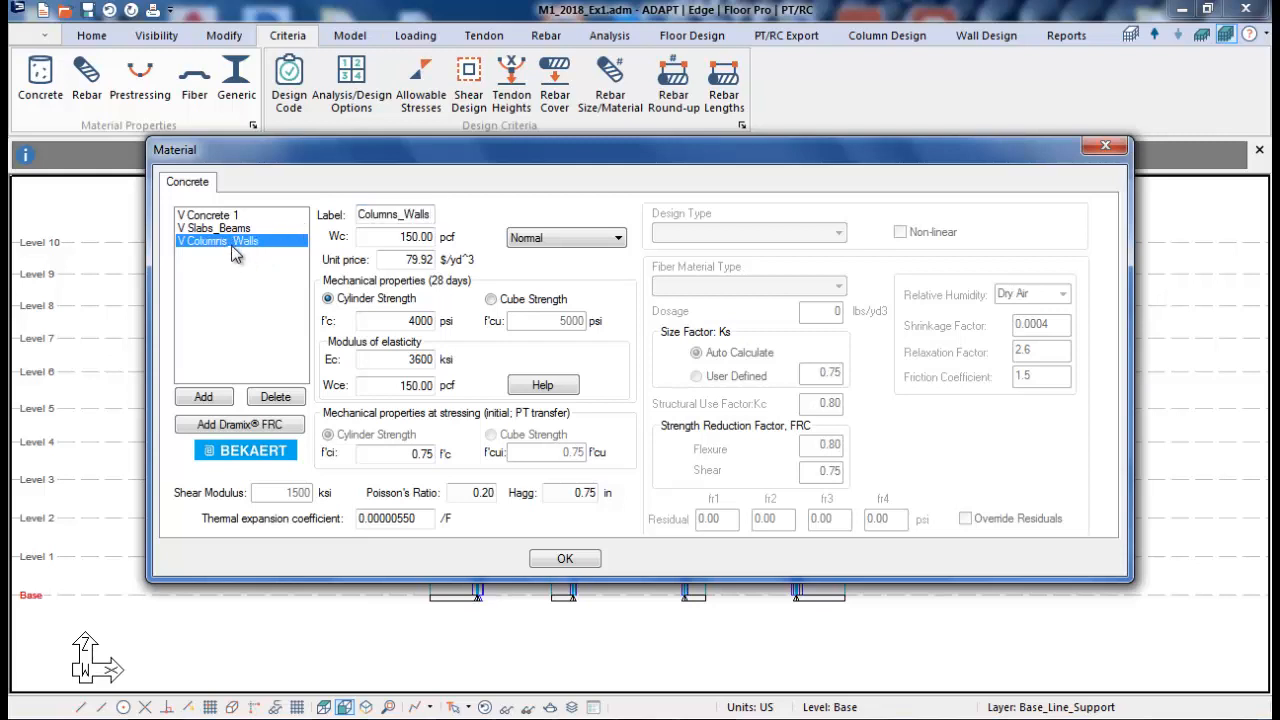
# - Set the 28-day cylinder strength f'c to 5000 psi for Slabs_Beams and 6000 psi for Columns_Walls
pyautogui.click(234, 229)
pyautogui.moveTo(395, 319); pyautogui.dragTo(472, 323)
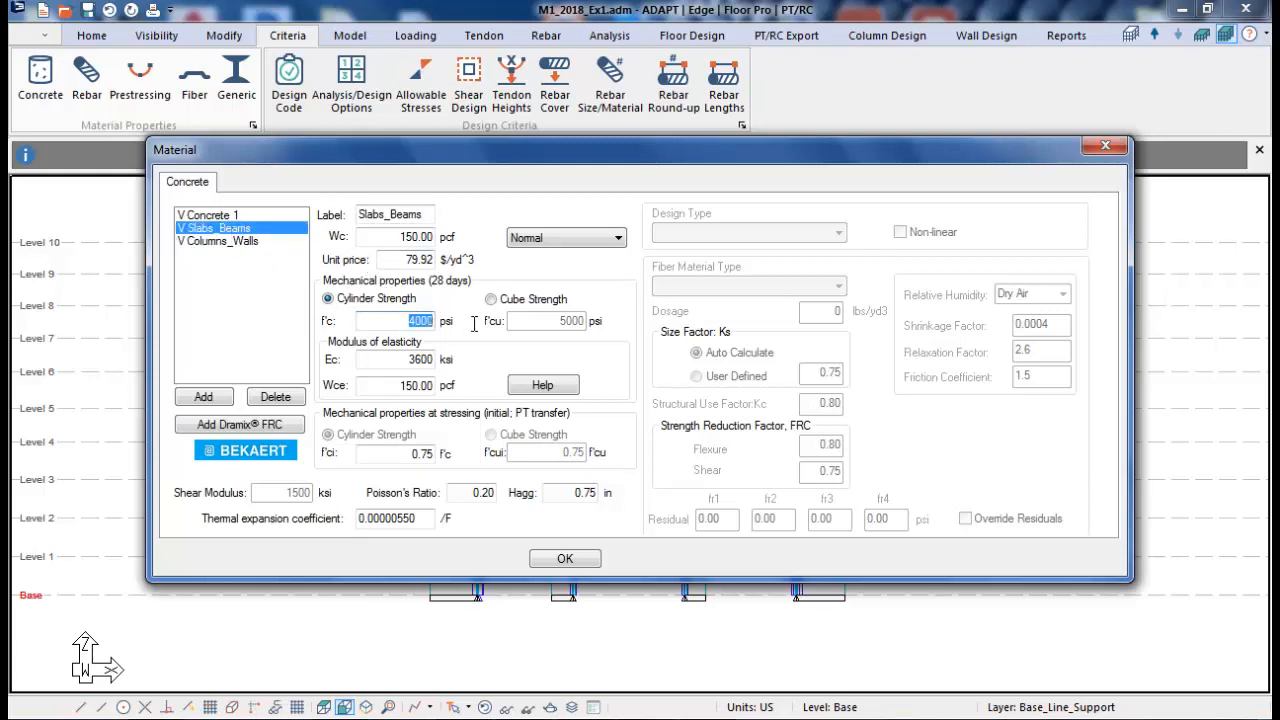
pyautogui.write('5000')
pyautogui.click(398, 388)
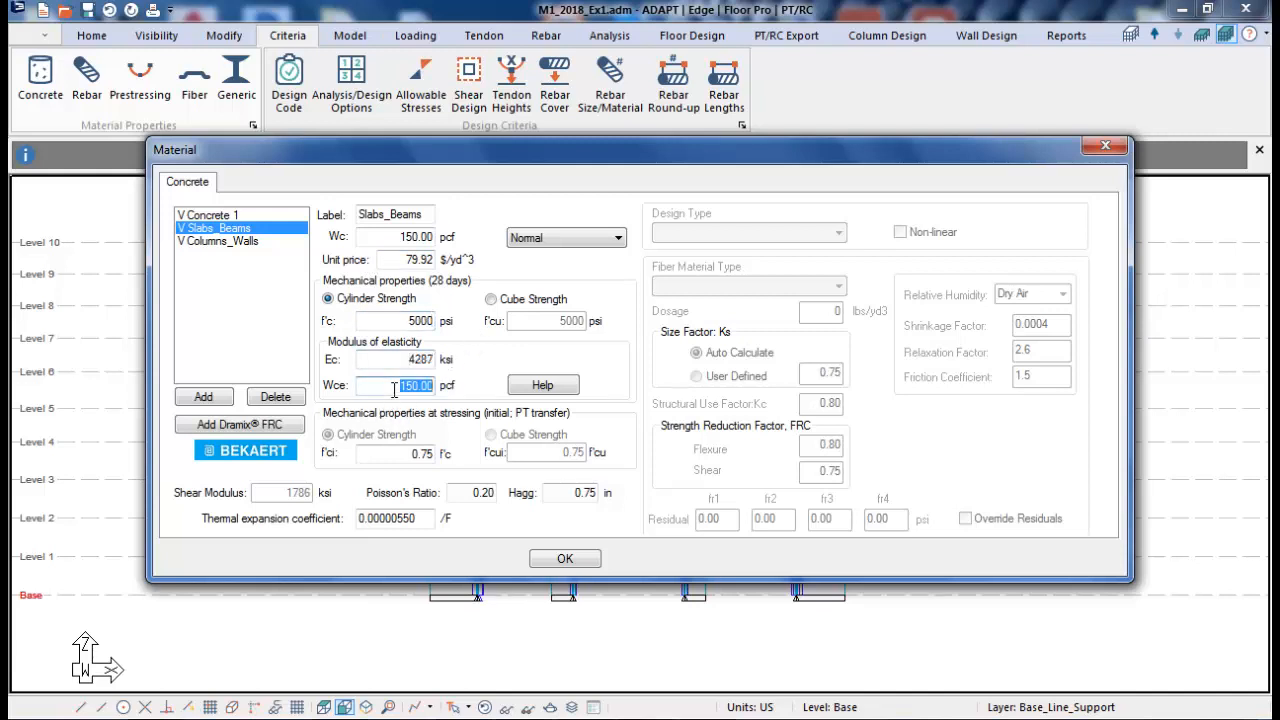
pyautogui.click(248, 241)
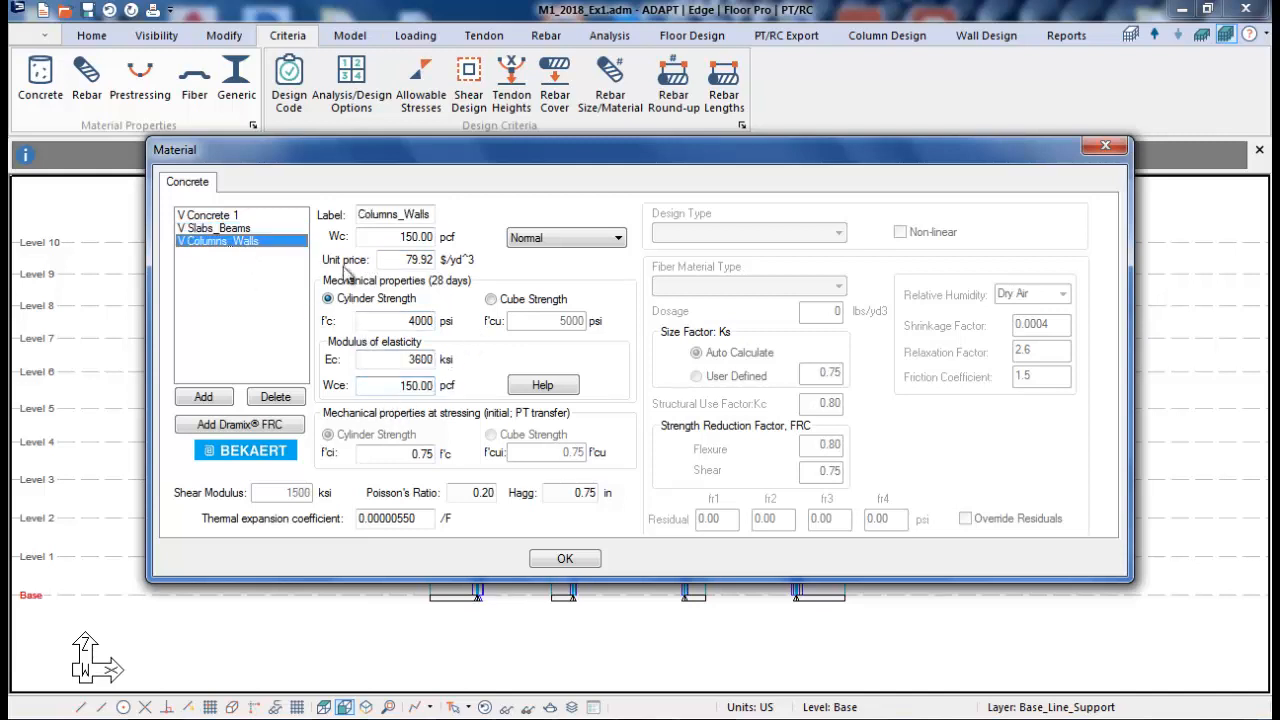
pyautogui.moveTo(398, 320); pyautogui.dragTo(475, 338)
pyautogui.write('6000')
pyautogui.press('Tab')
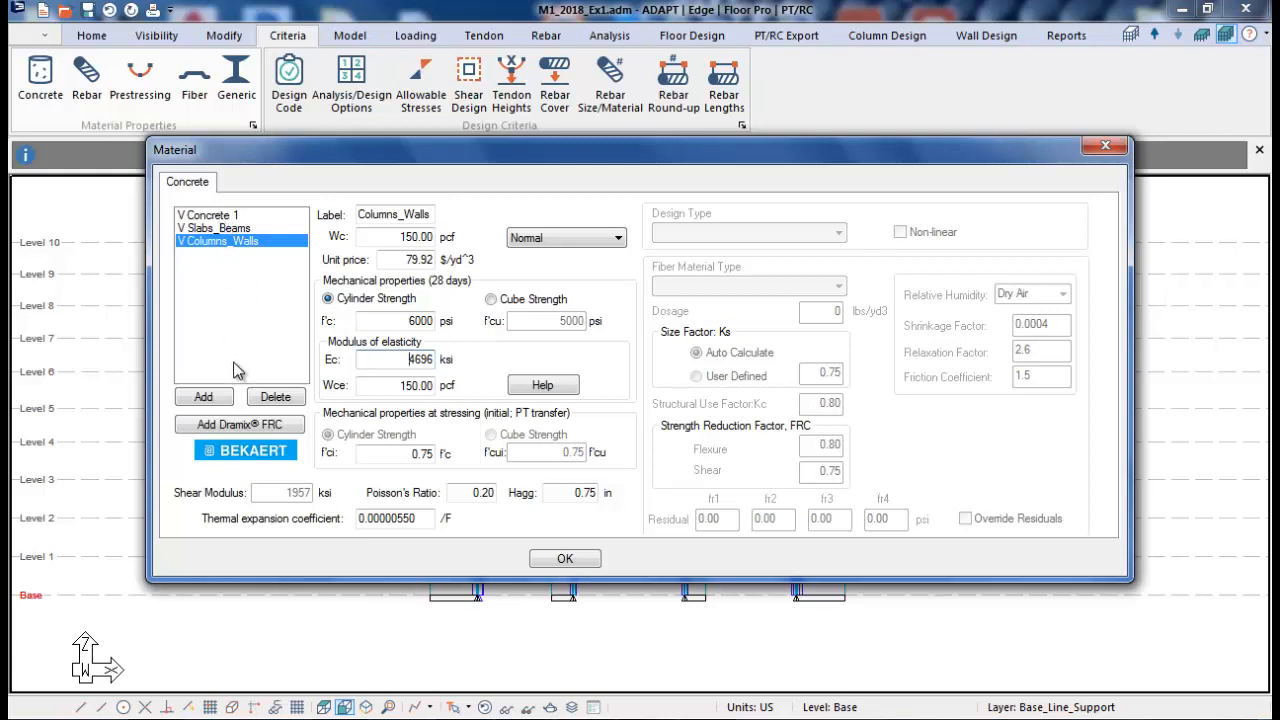
pyautogui.click(560, 559)
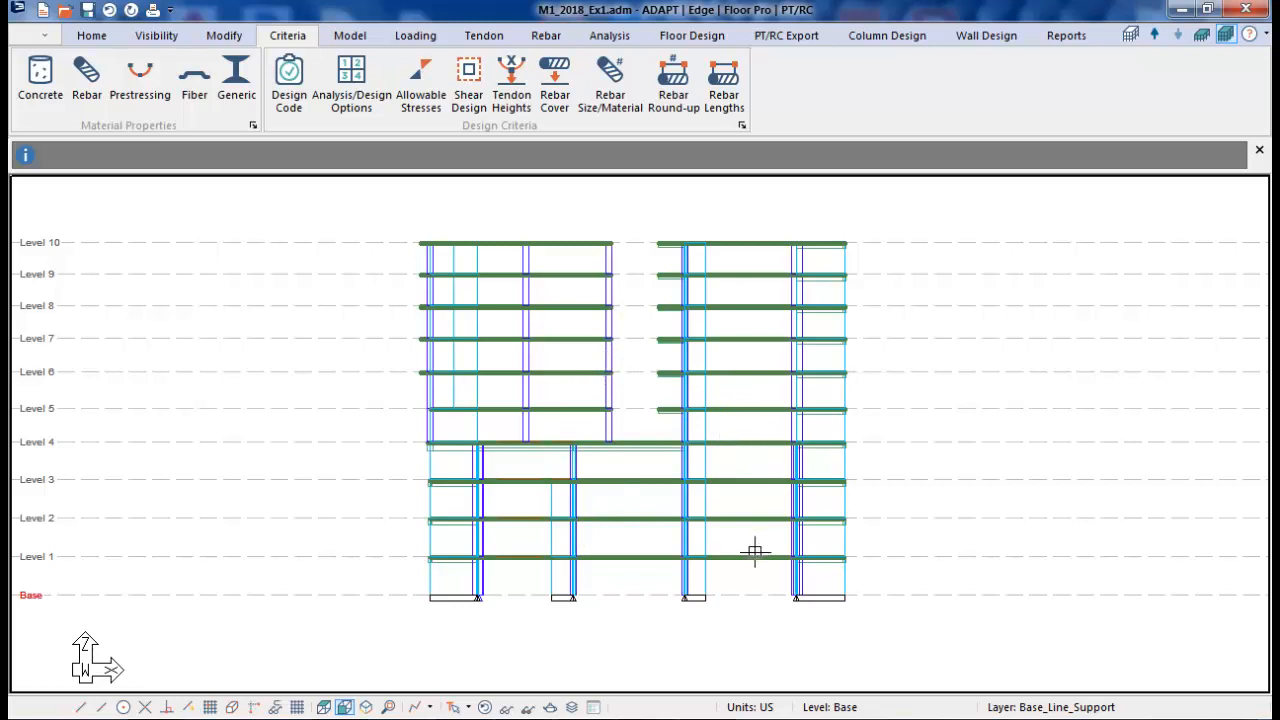
pyautogui.moveTo(757, 573); pyautogui.dragTo(740, 214)
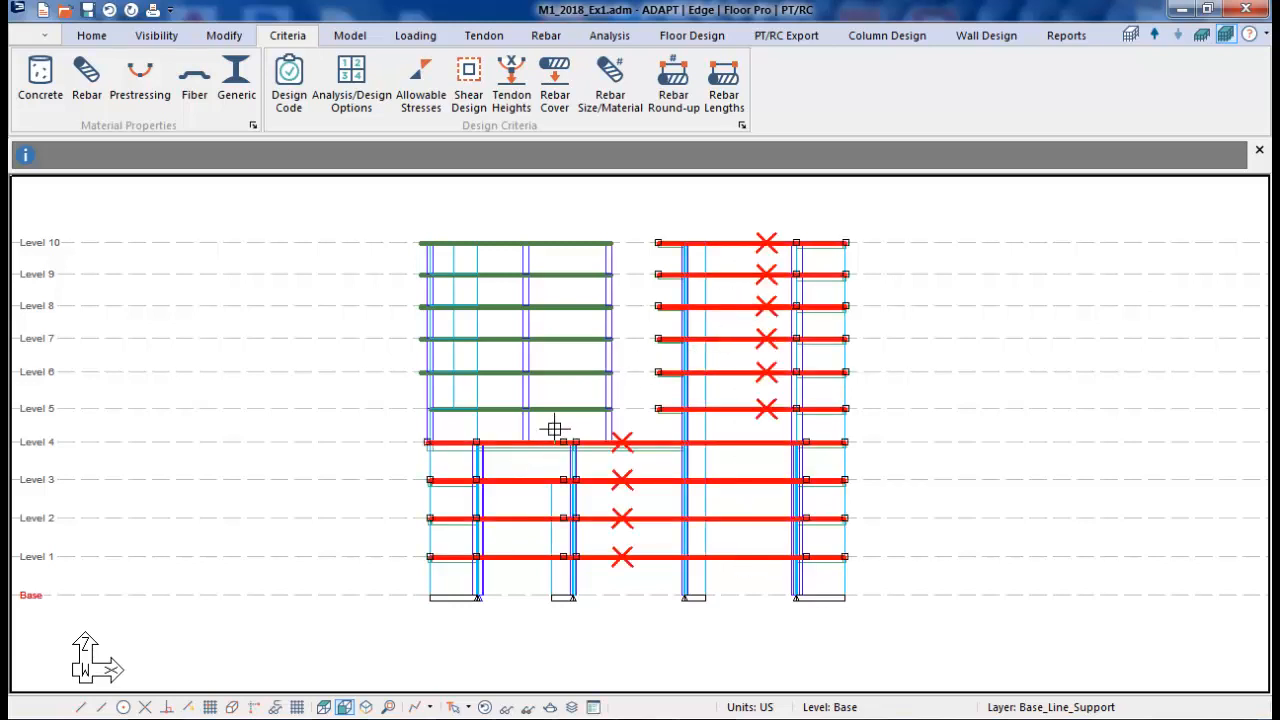
pyautogui.moveTo(554, 428); pyautogui.dragTo(554, 214)
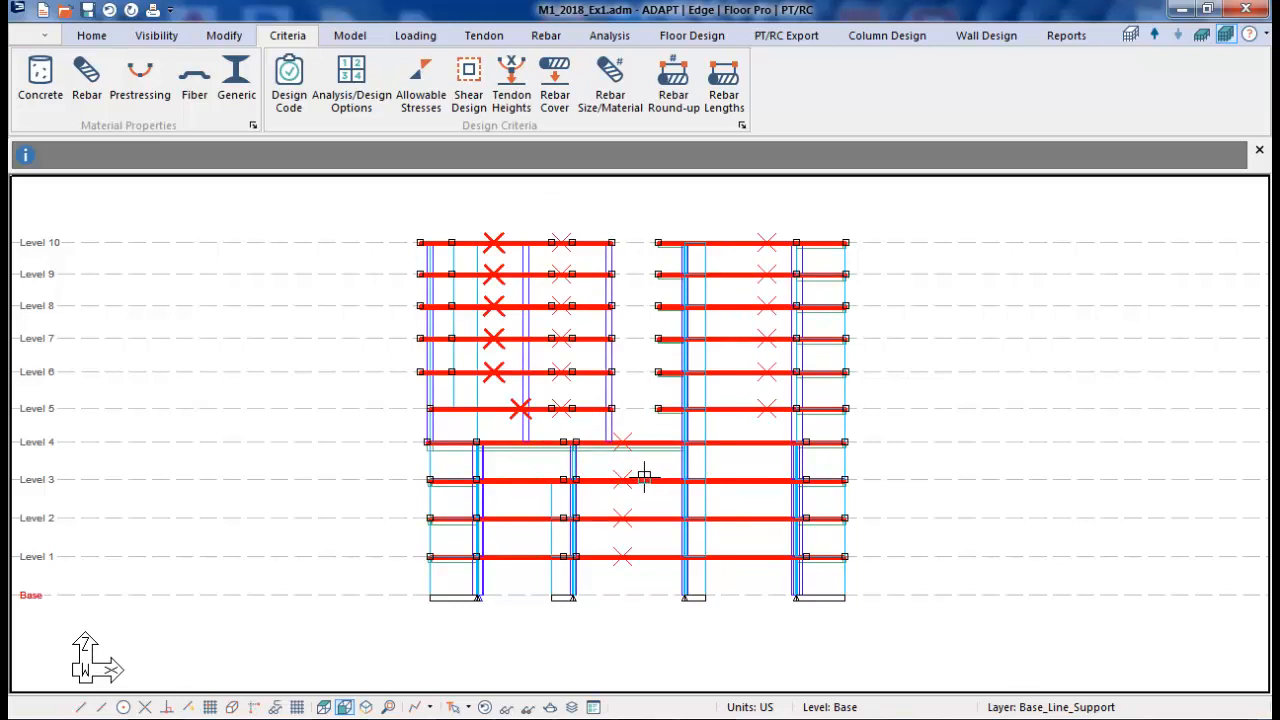
pyautogui.press('Escape')
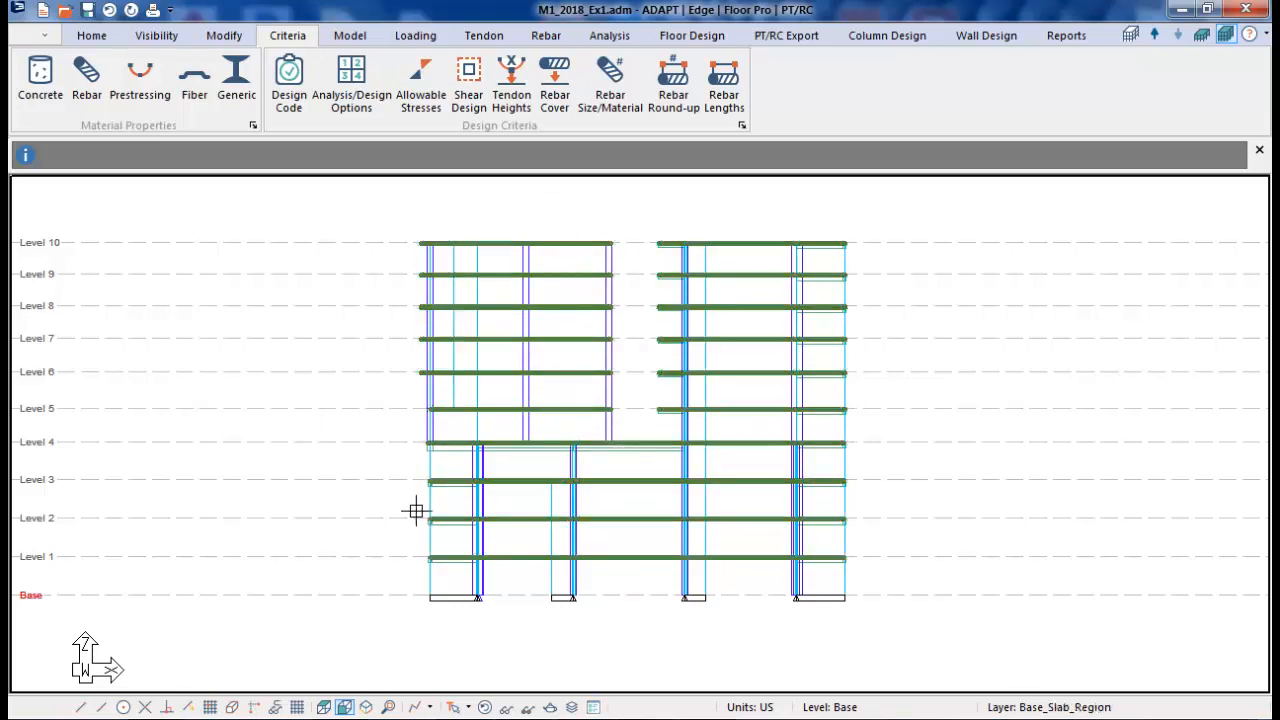
# - Select all beams and slab regions in the building by type and assign them the Slabs_Beams material
pyautogui.click(90, 36)
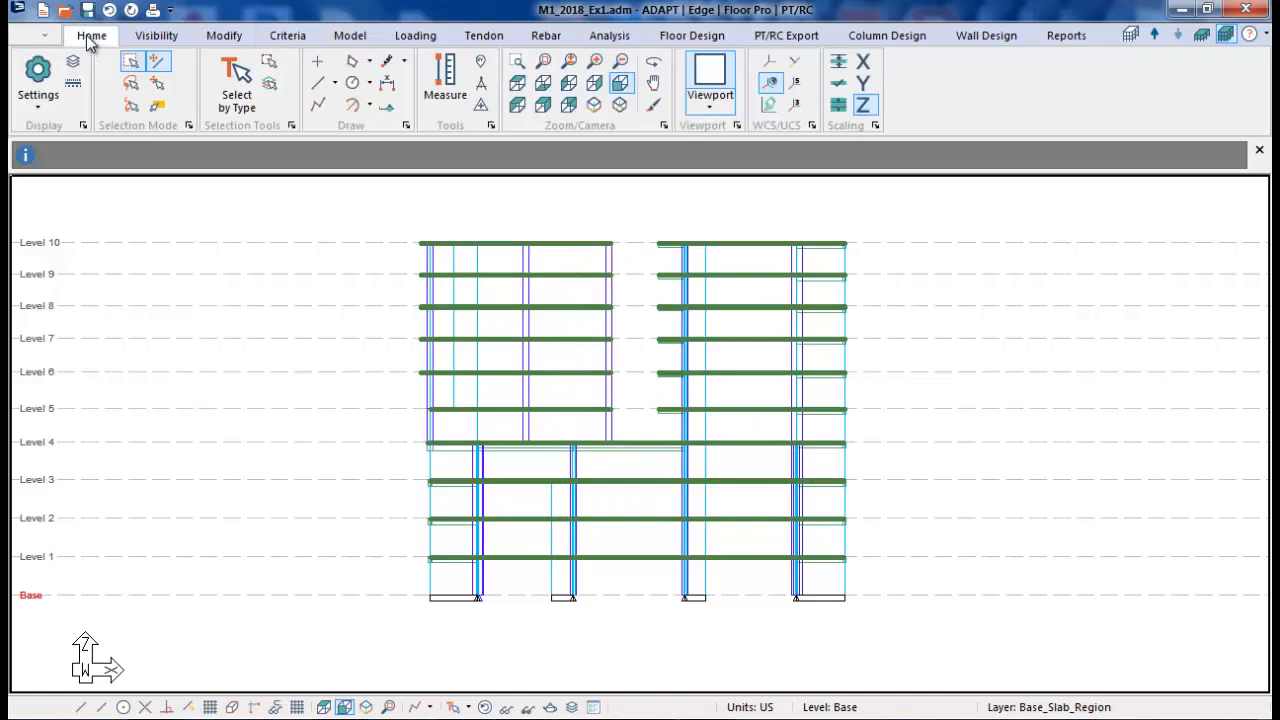
pyautogui.click(236, 80)
pyautogui.click(541, 128)
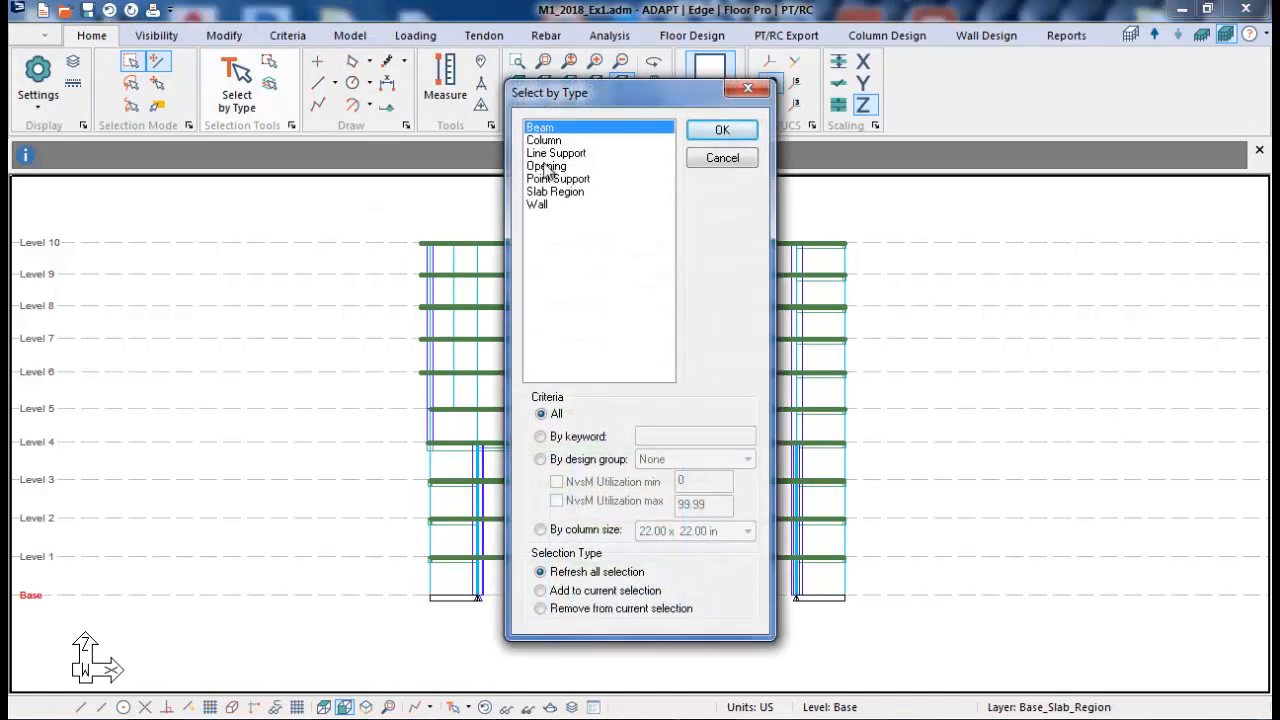
pyautogui.click(545, 187)
pyautogui.click(721, 130)
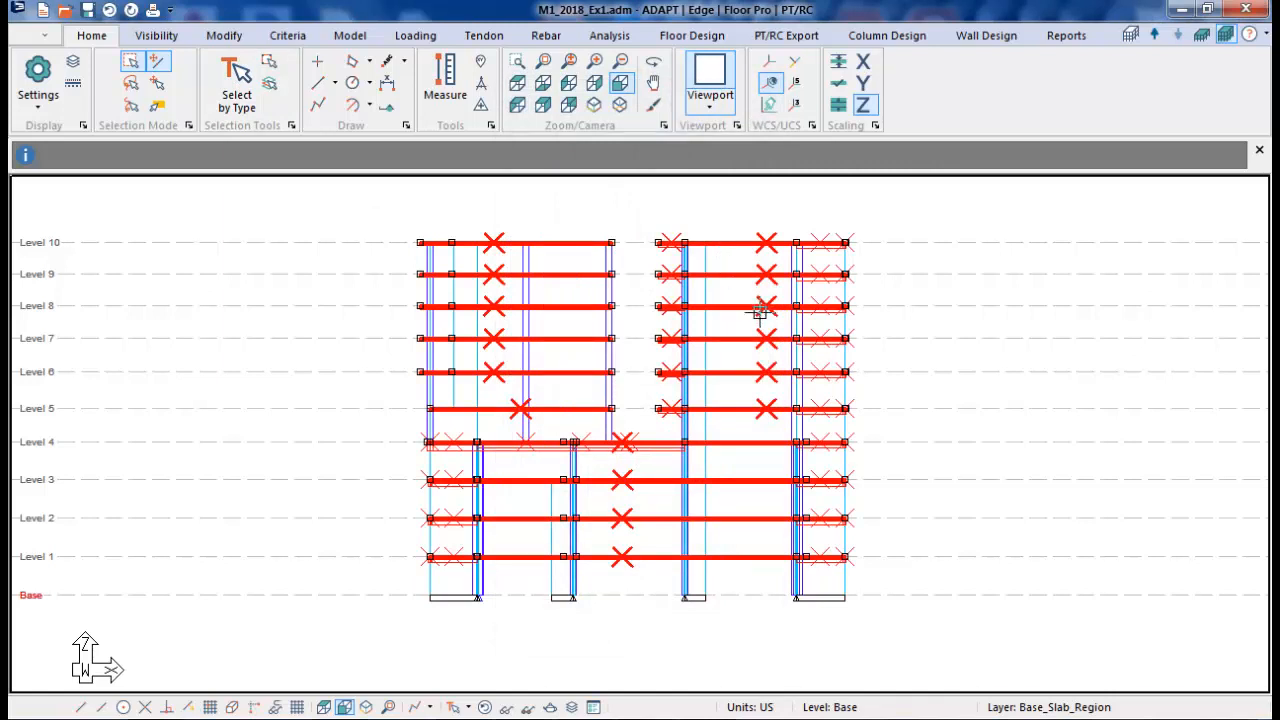
pyautogui.click(231, 40)
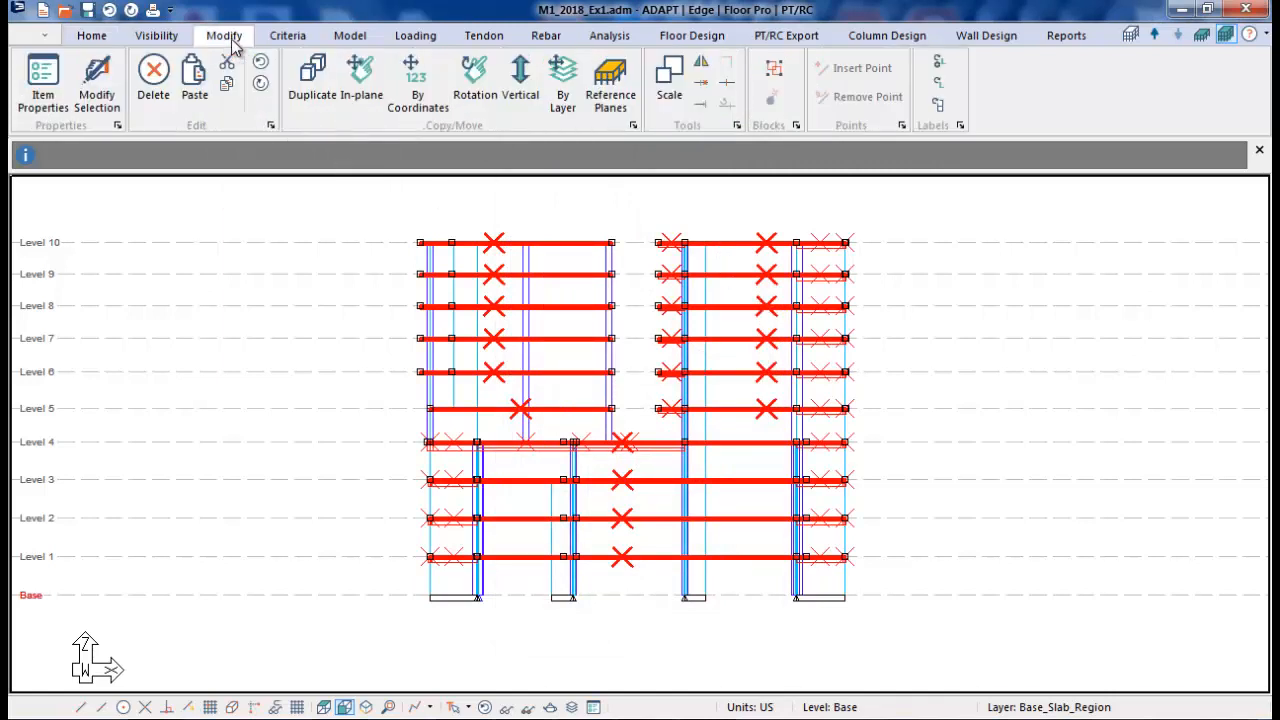
pyautogui.click(104, 93)
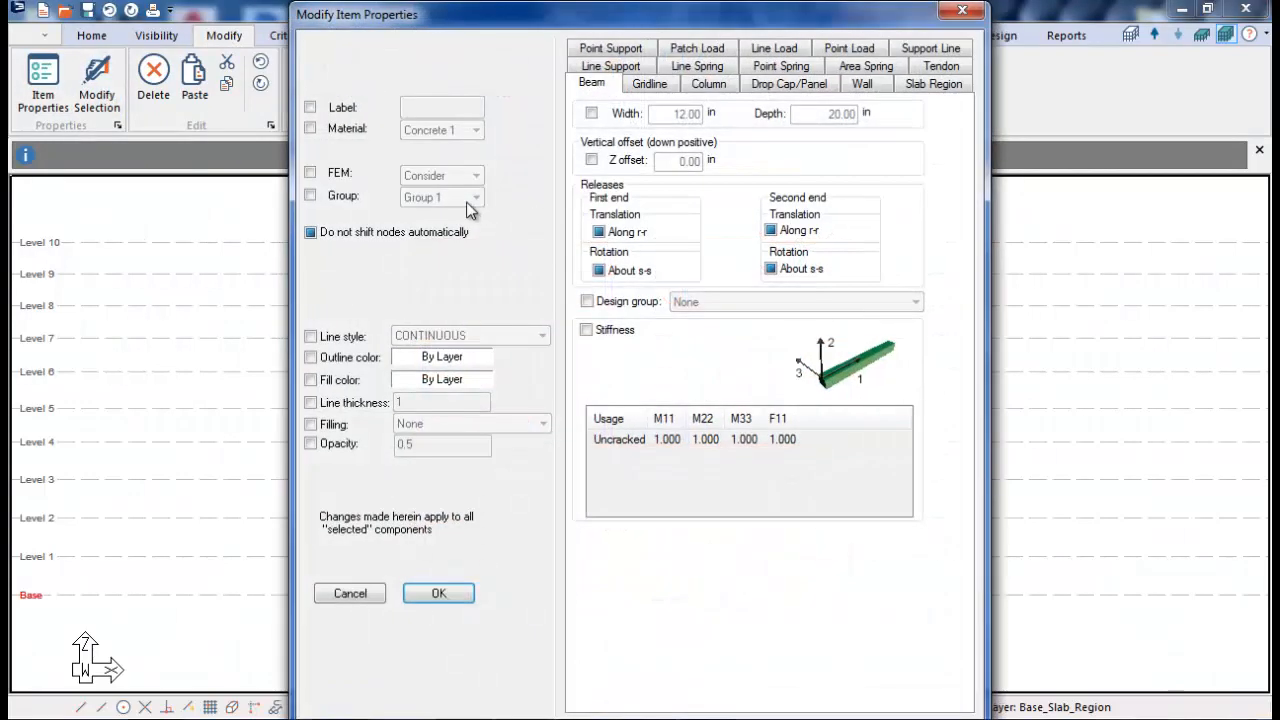
pyautogui.click(311, 130)
pyautogui.click(442, 130)
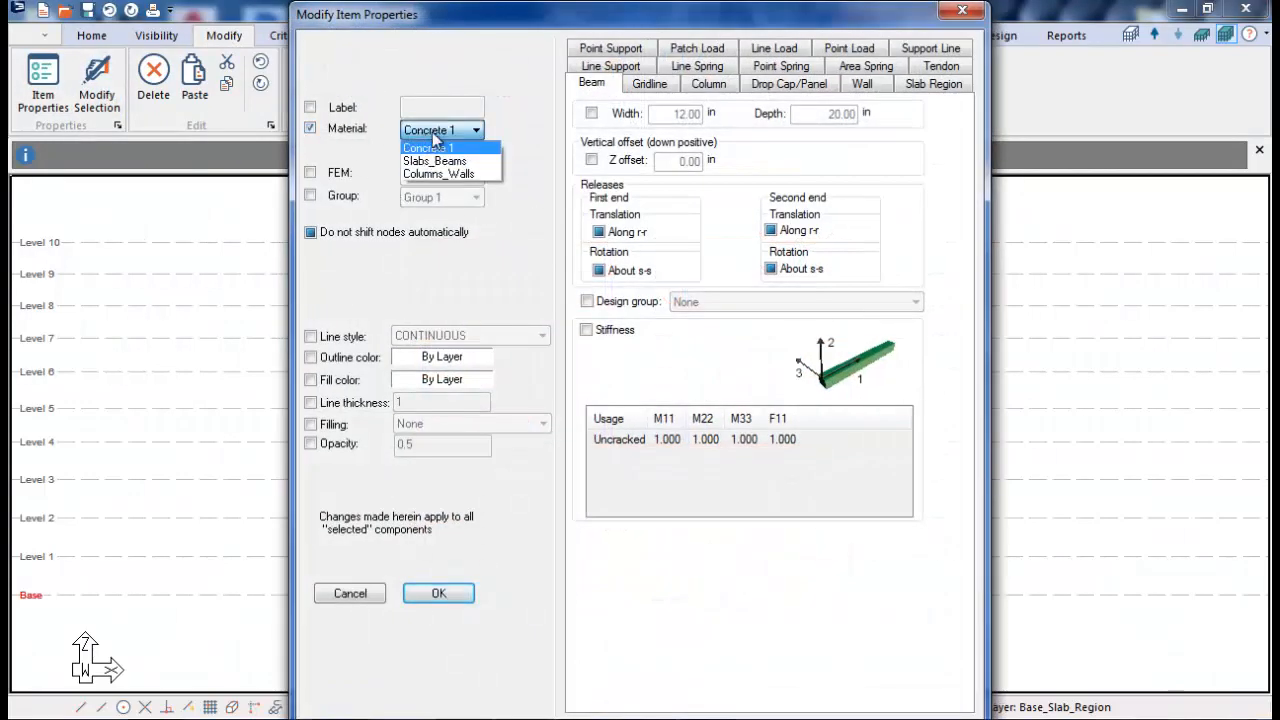
pyautogui.click(432, 160)
pyautogui.click(440, 593)
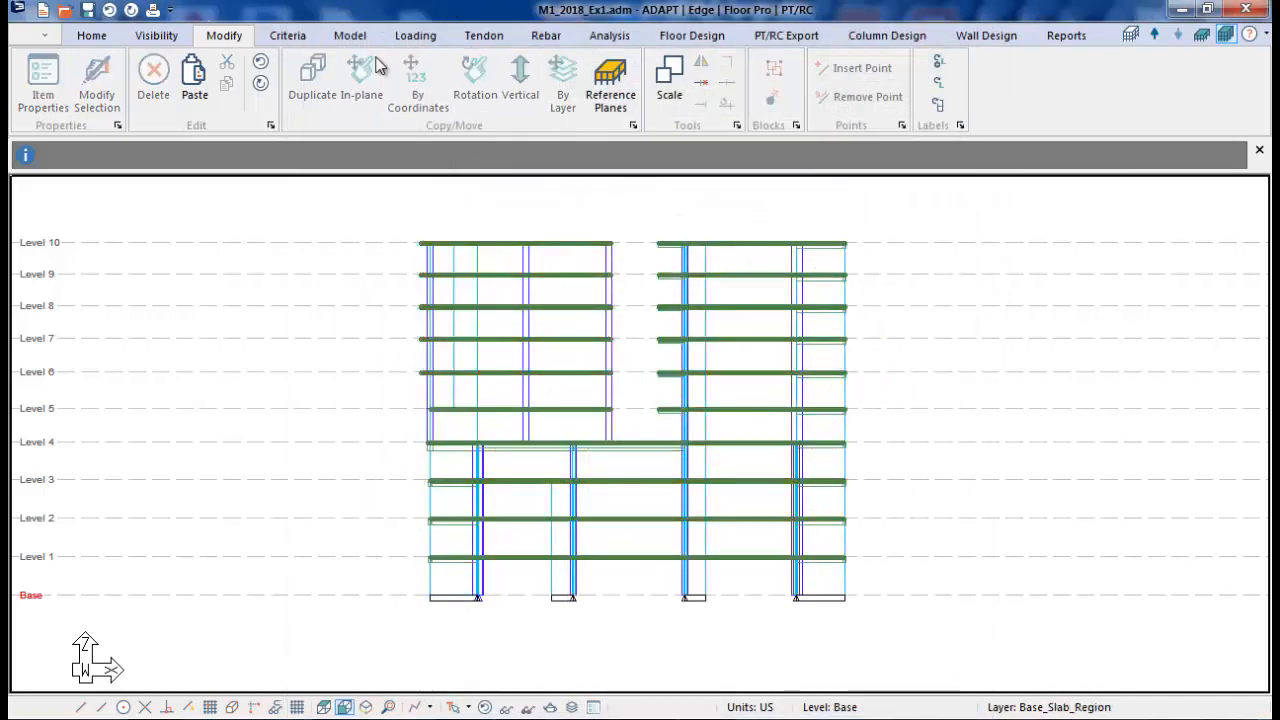
# - Select all columns and walls in the building by type and assign them the Columns_Walls material
pyautogui.click(91, 35)
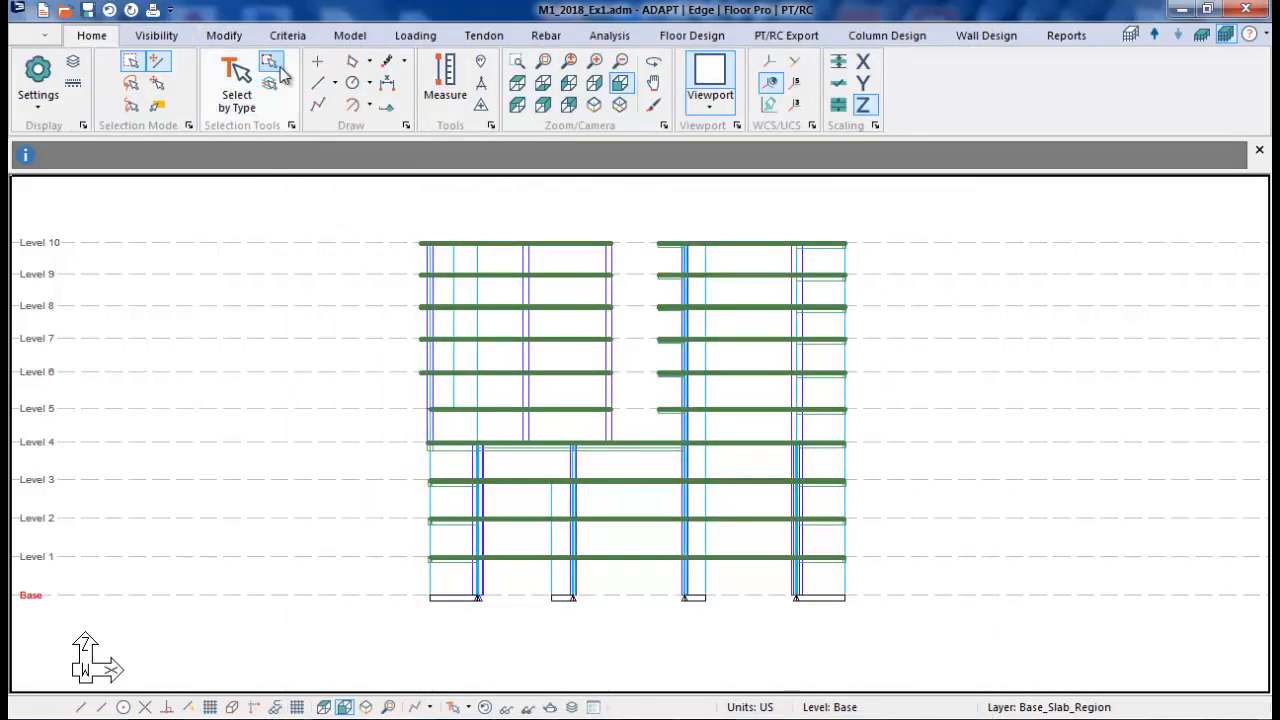
pyautogui.click(237, 85)
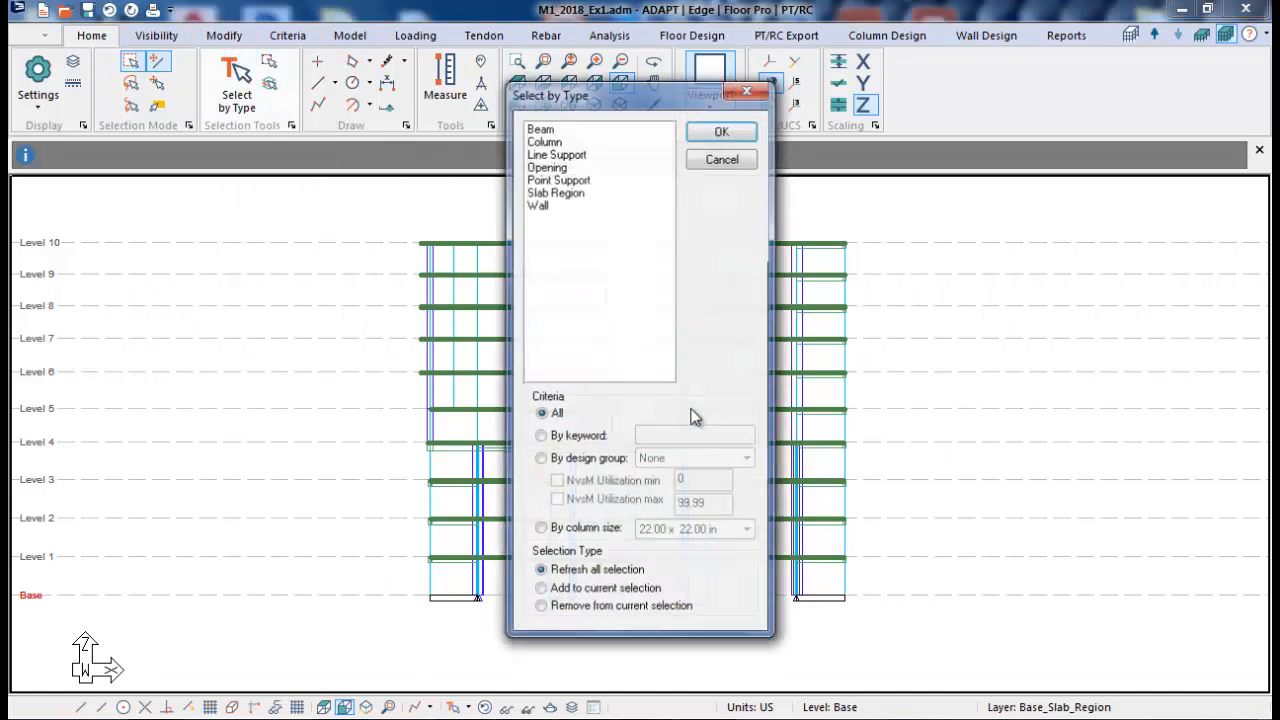
pyautogui.click(540, 140)
pyautogui.keyDown('ctrl'); pyautogui.click(538, 204); pyautogui.keyUp('ctrl')
pyautogui.click(722, 130)
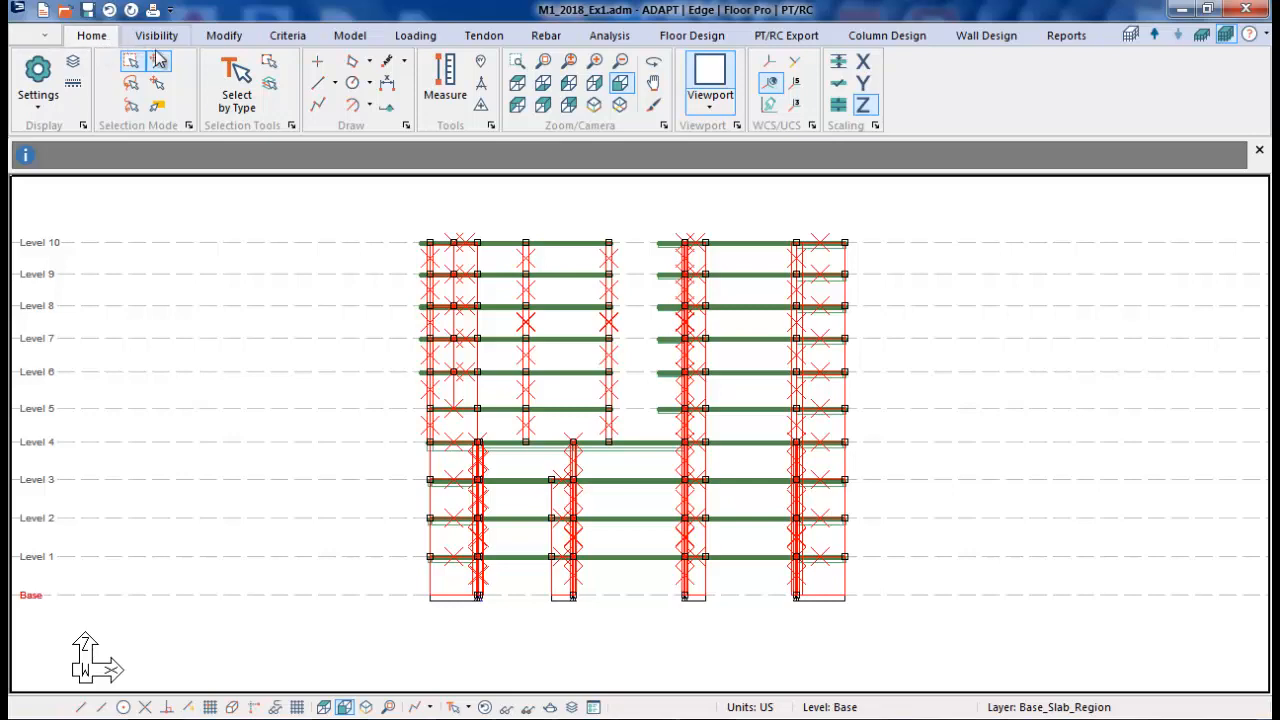
pyautogui.click(226, 37)
pyautogui.click(98, 80)
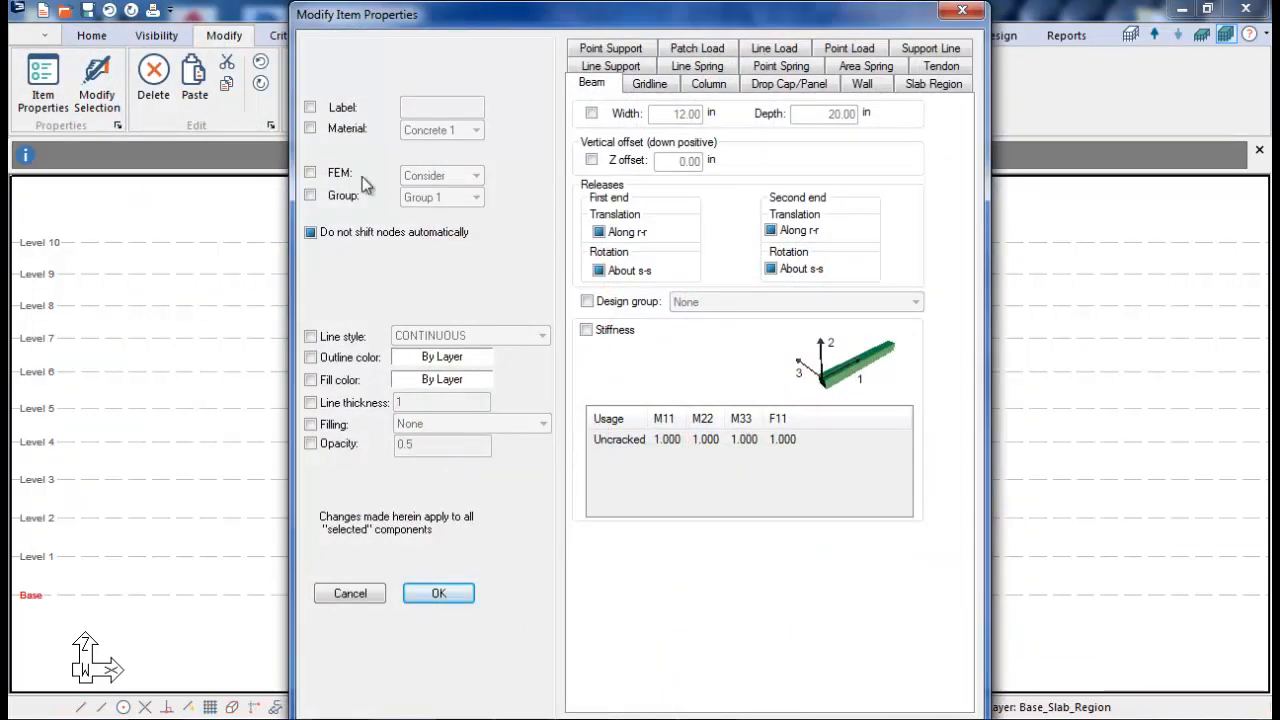
pyautogui.click(311, 128)
pyautogui.click(474, 130)
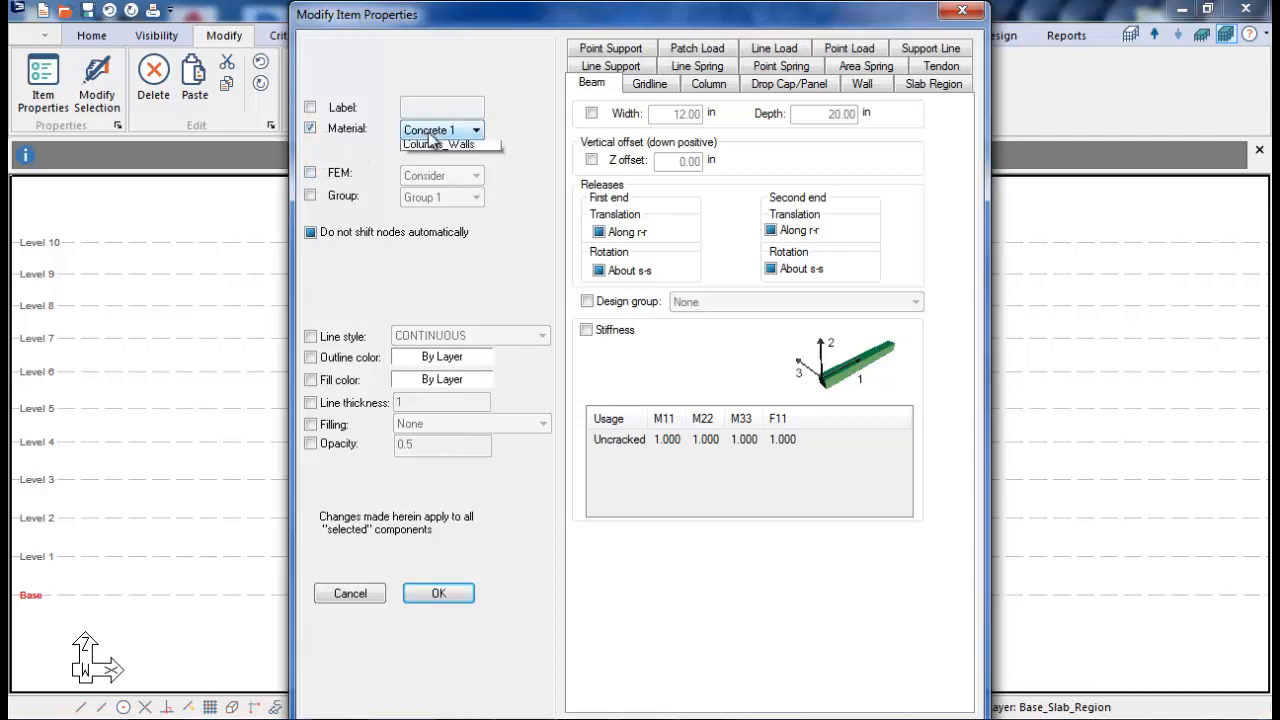
pyautogui.click(440, 170)
pyautogui.click(446, 594)
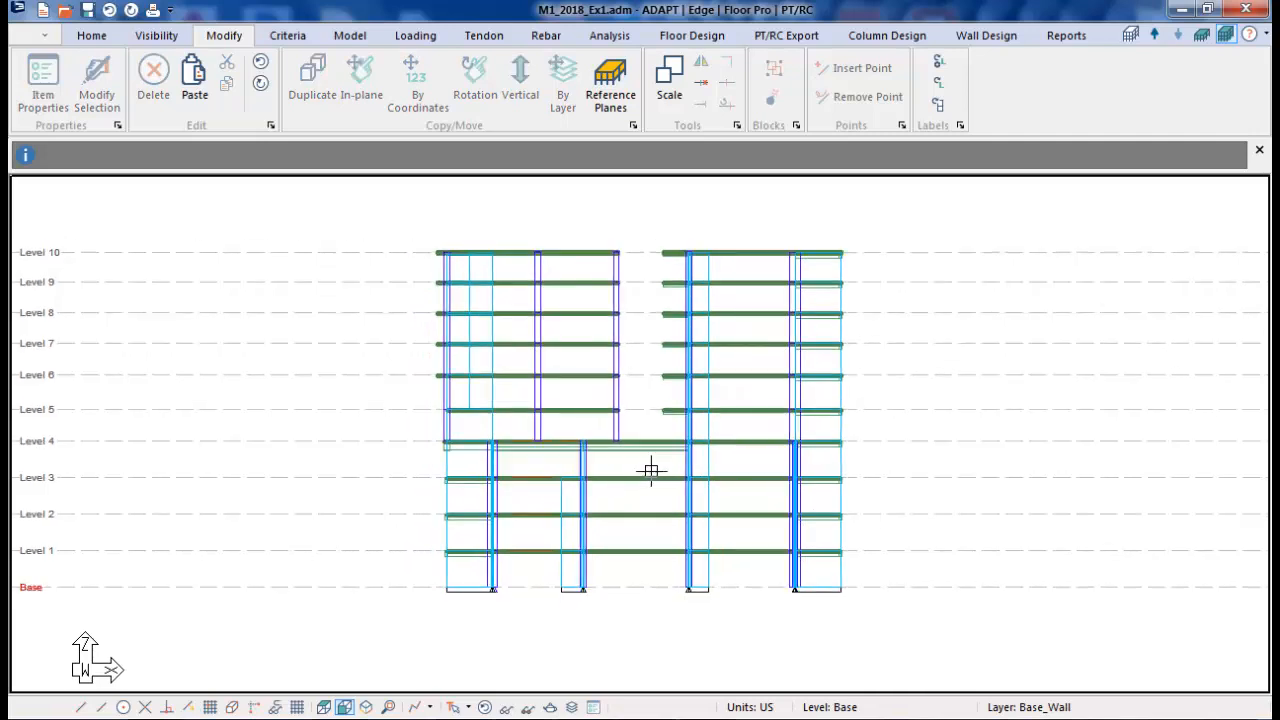
# - Review the material properties defined for rebar, prestressing and fiber-reinforced concrete
pyautogui.click(282, 36)
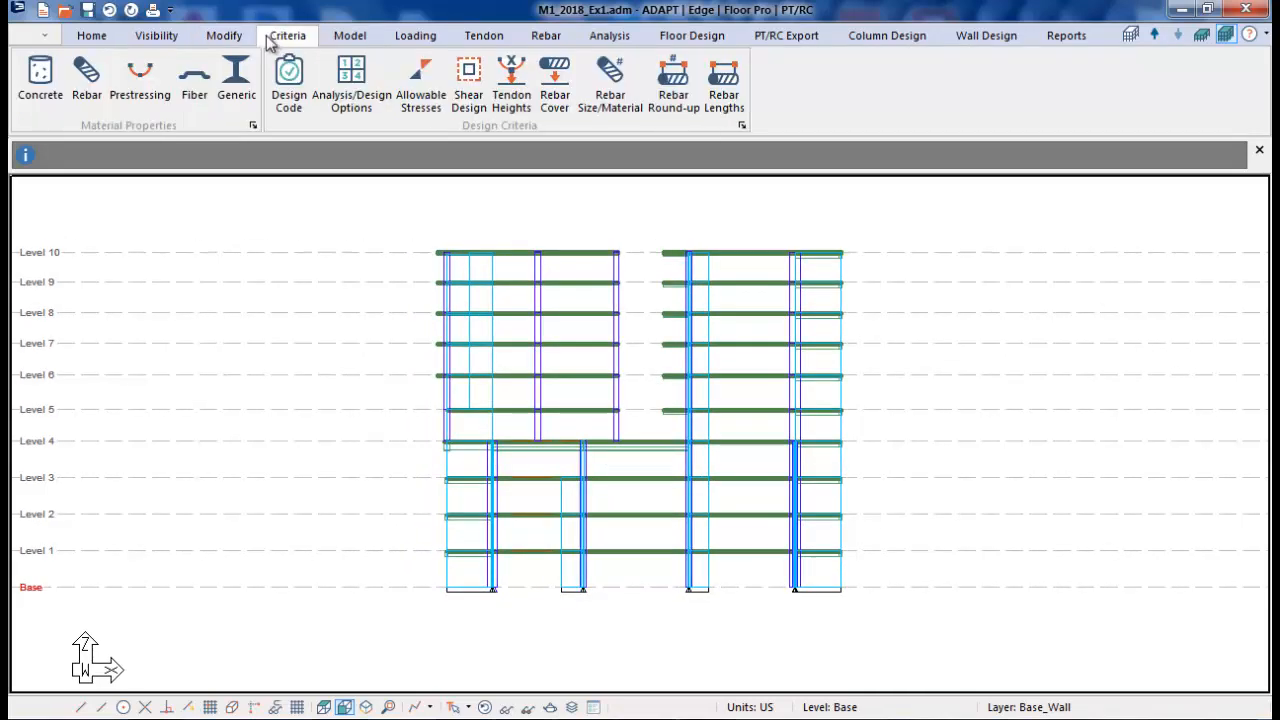
pyautogui.click(87, 80)
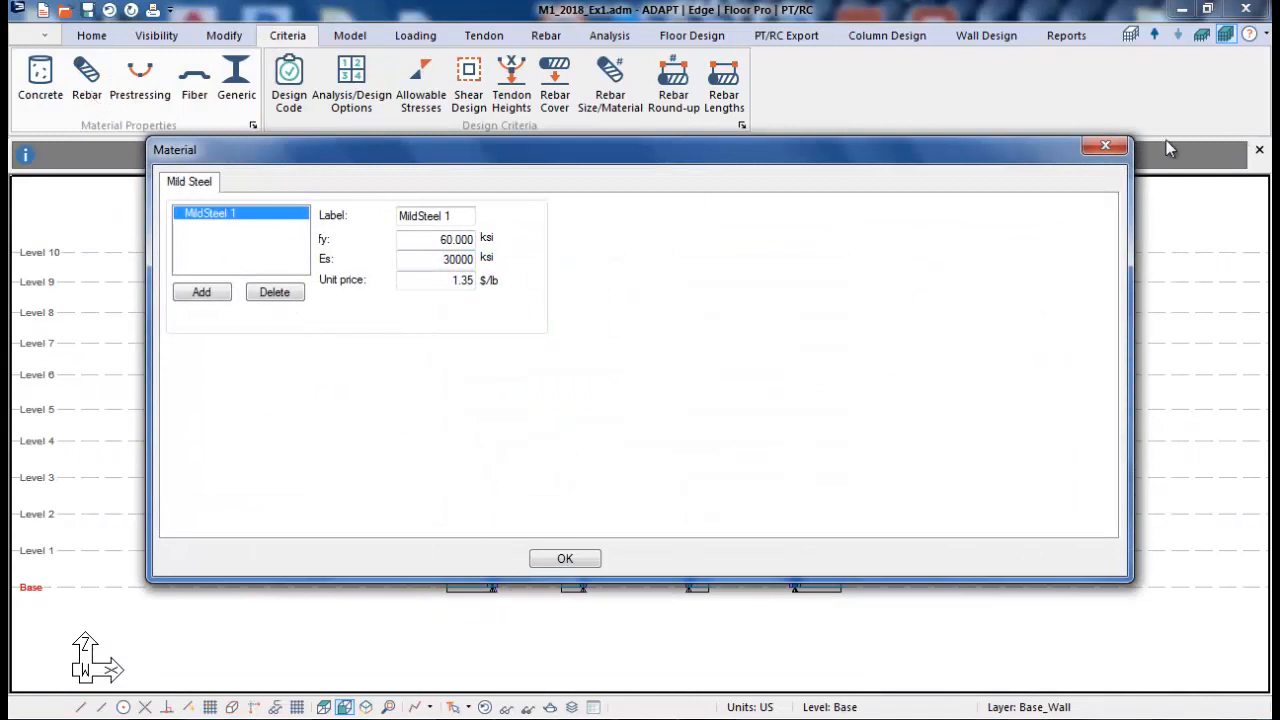
pyautogui.click(1105, 146)
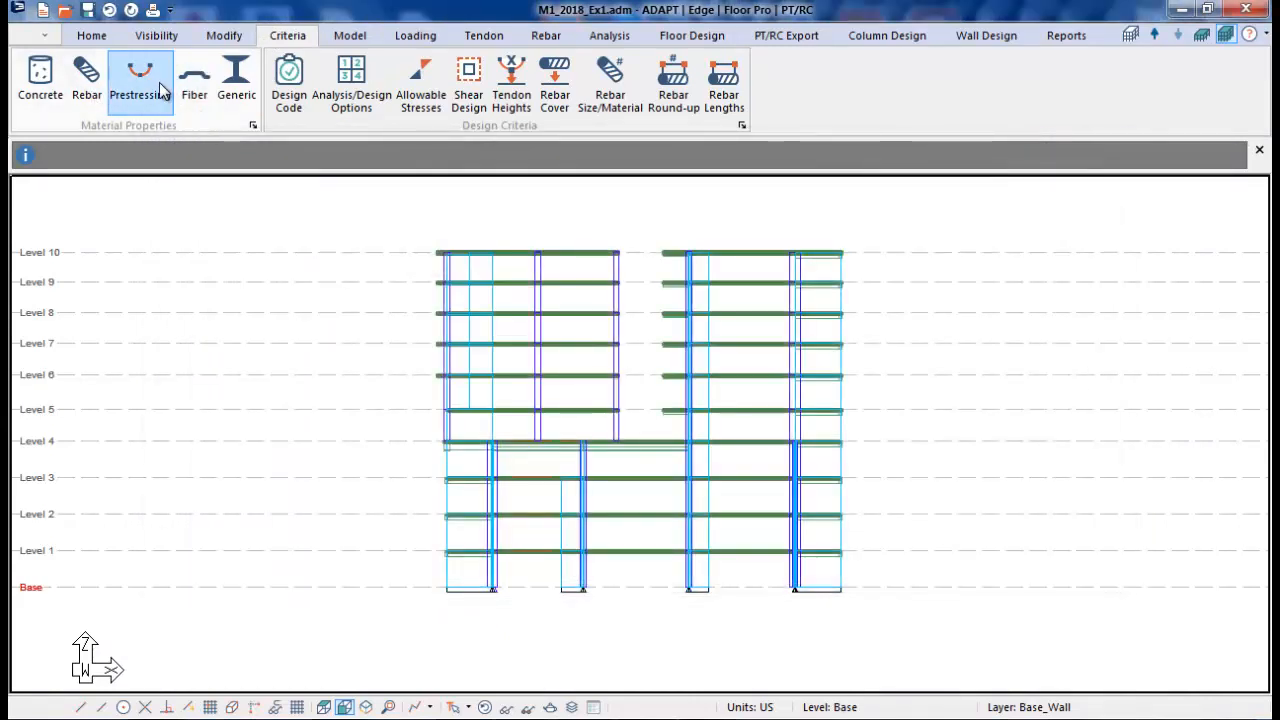
pyautogui.click(159, 82)
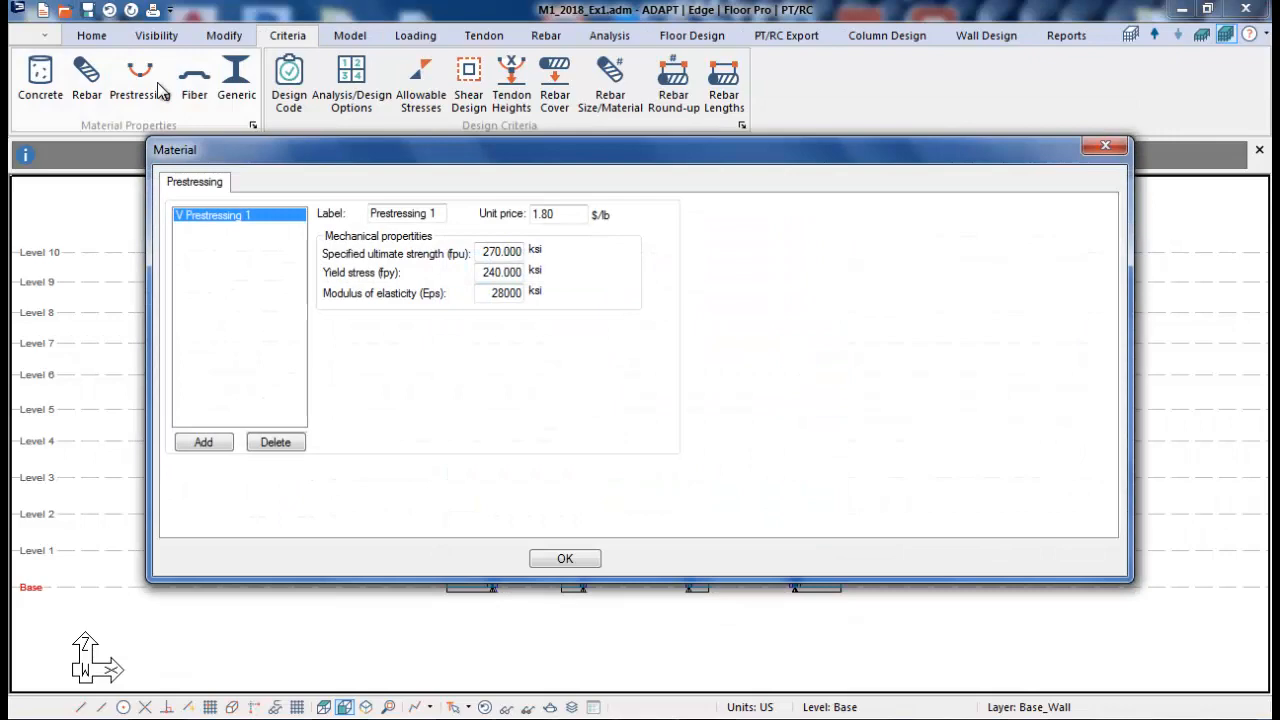
pyautogui.click(1105, 147)
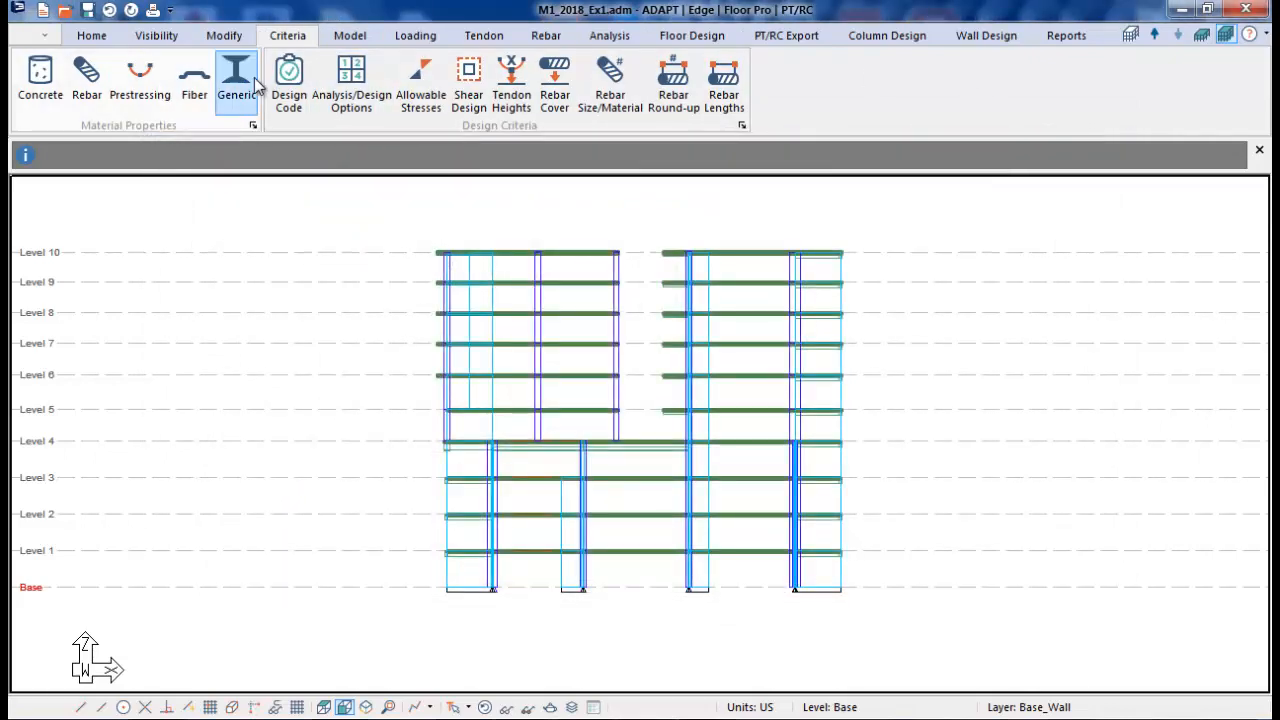
pyautogui.click(200, 80)
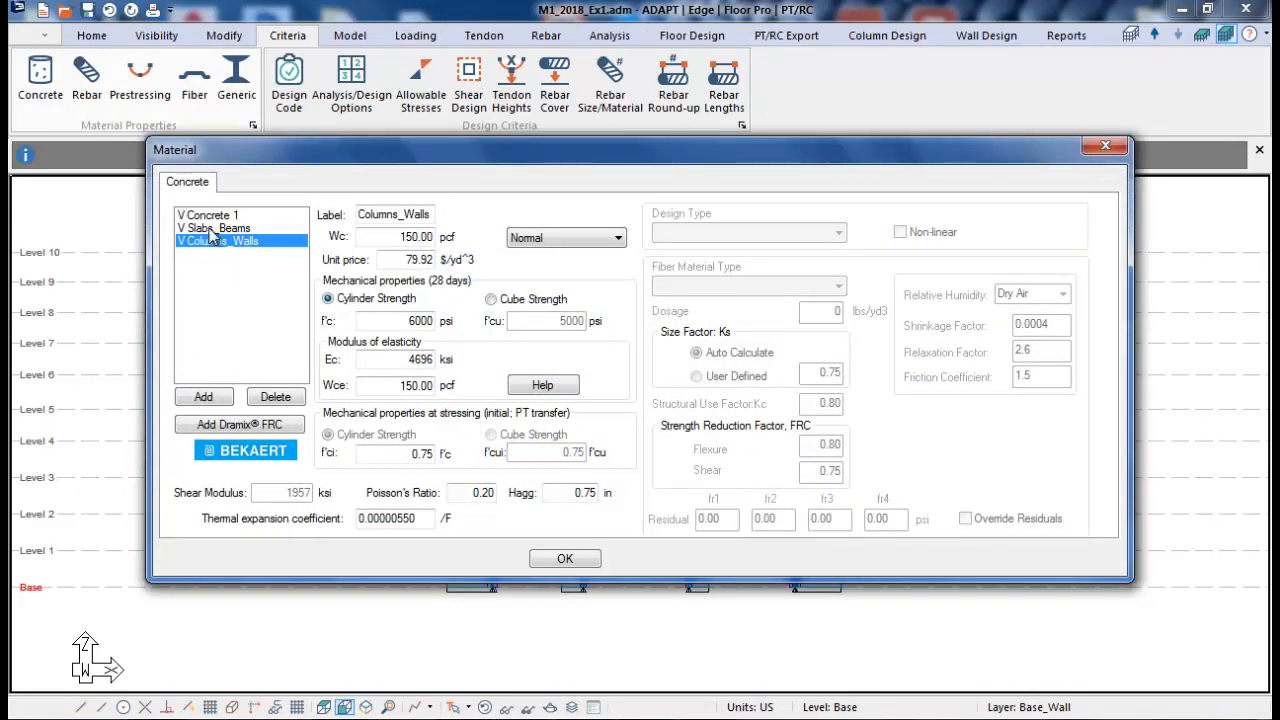
pyautogui.click(564, 557)
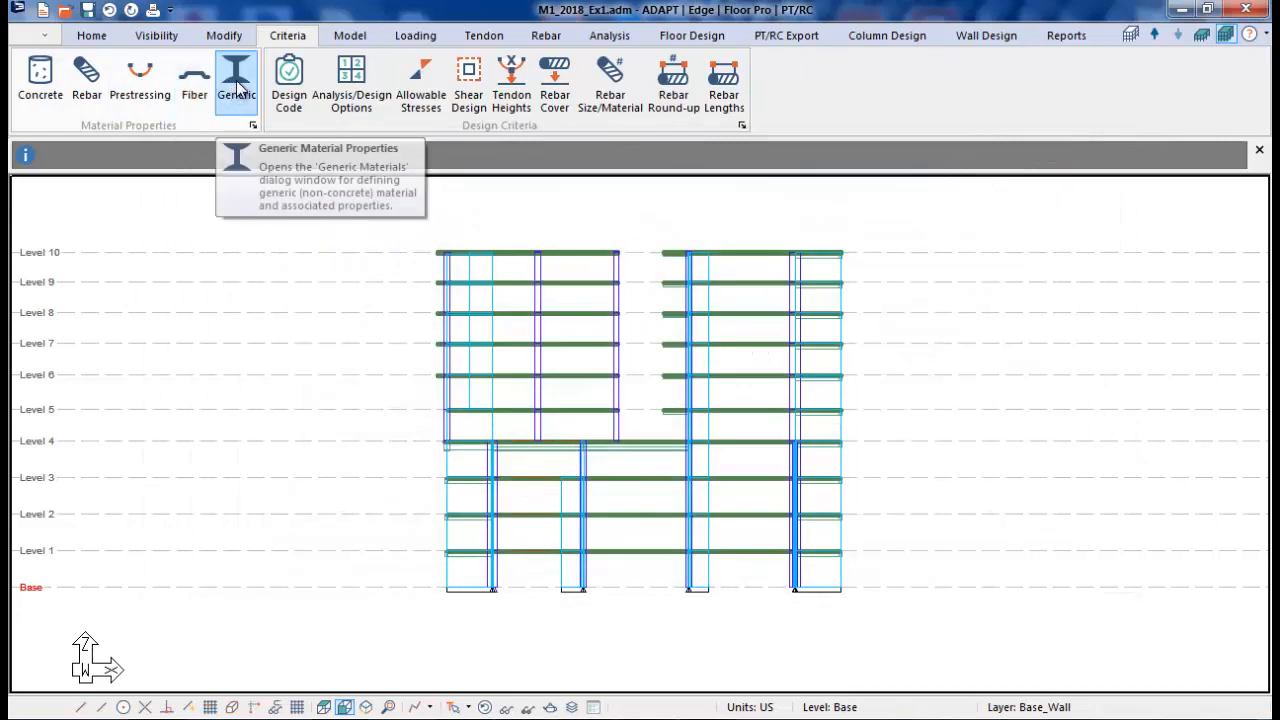
# - Check the generic (non-concrete) material properties
pyautogui.click(238, 86)
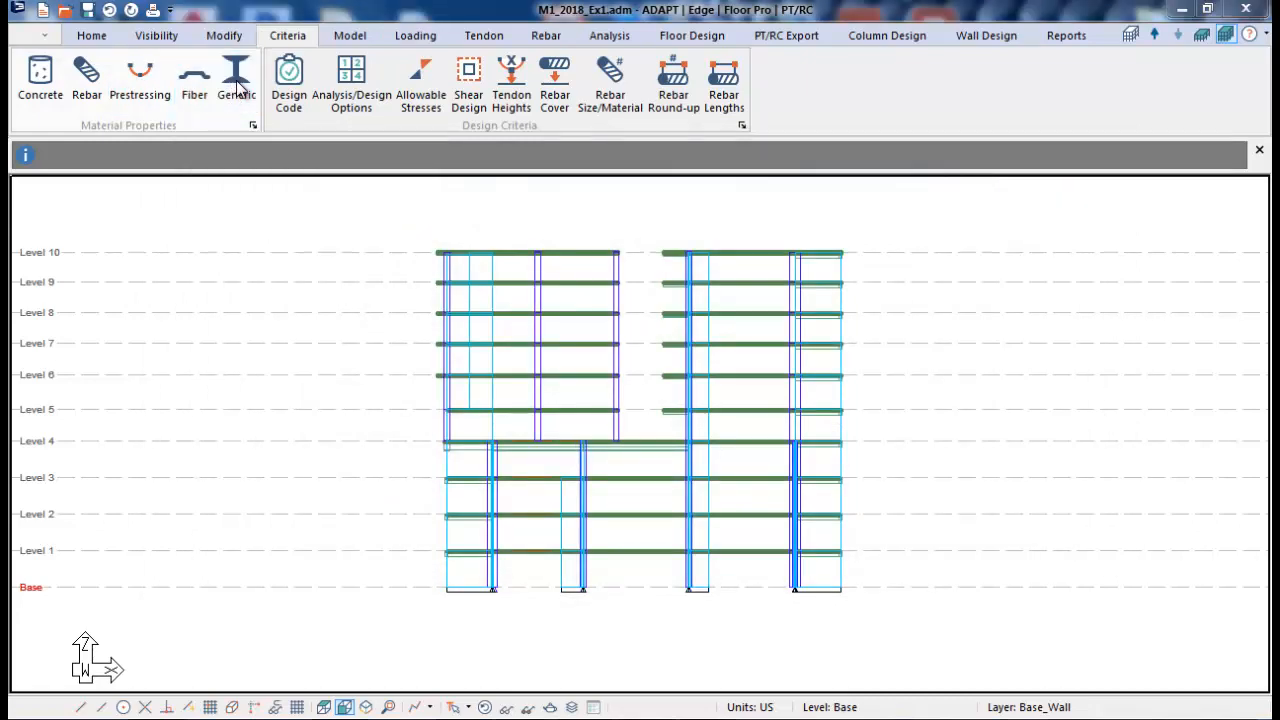
pyautogui.click(808, 474)
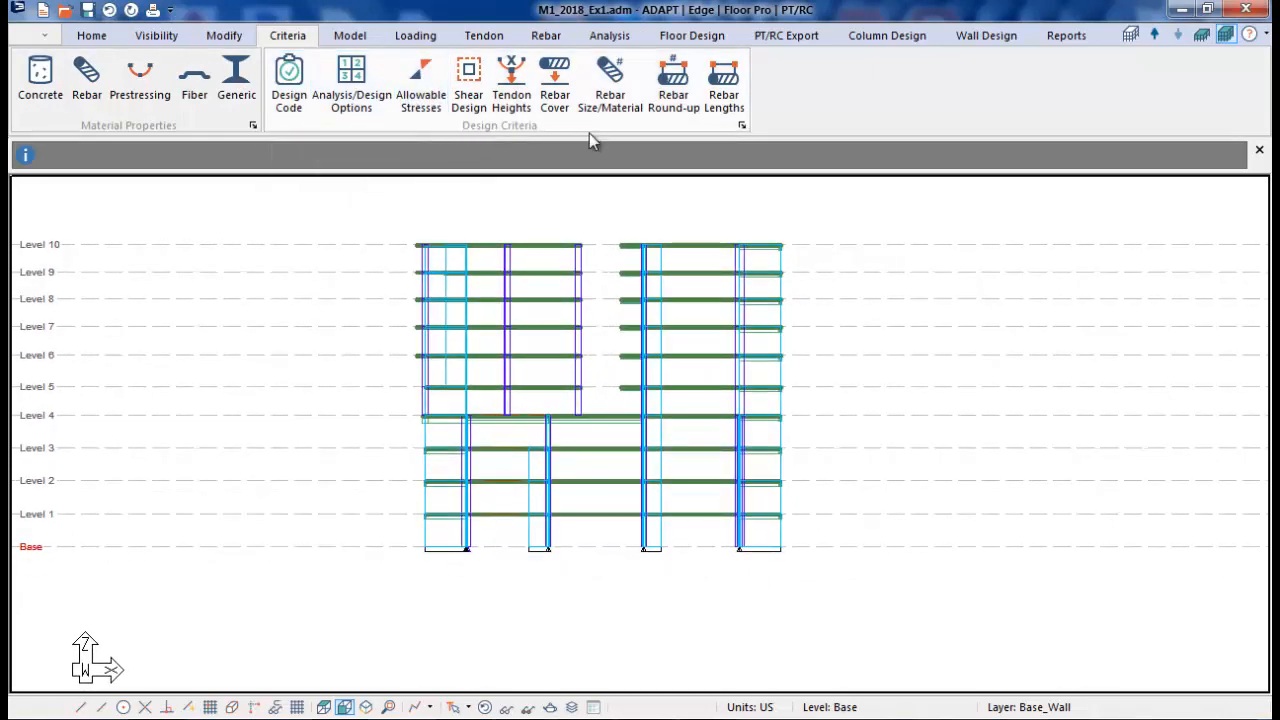
# - Review the two-way slab criteria: design code, shear, rebar round-up, analysis/design options, tendon heights, allowable stresses, and preferred reinforcement size and material
pyautogui.click(289, 85)
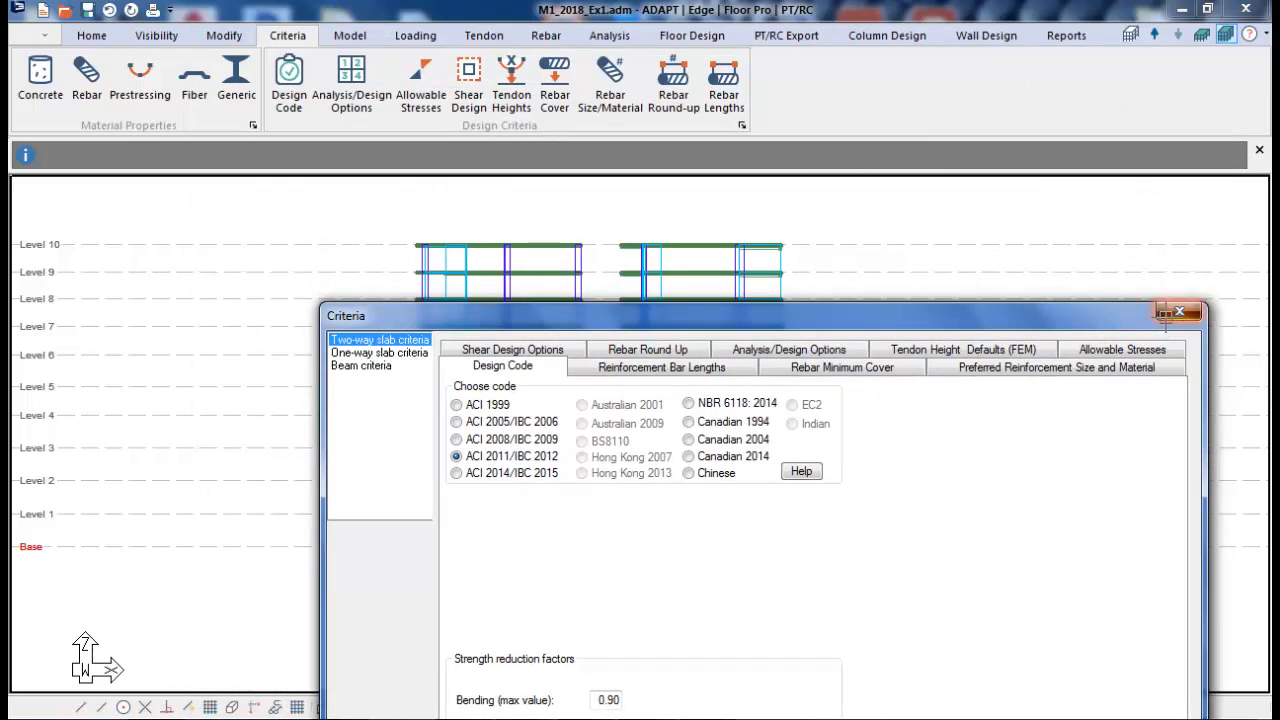
pyautogui.click(1165, 315)
pyautogui.click(468, 90)
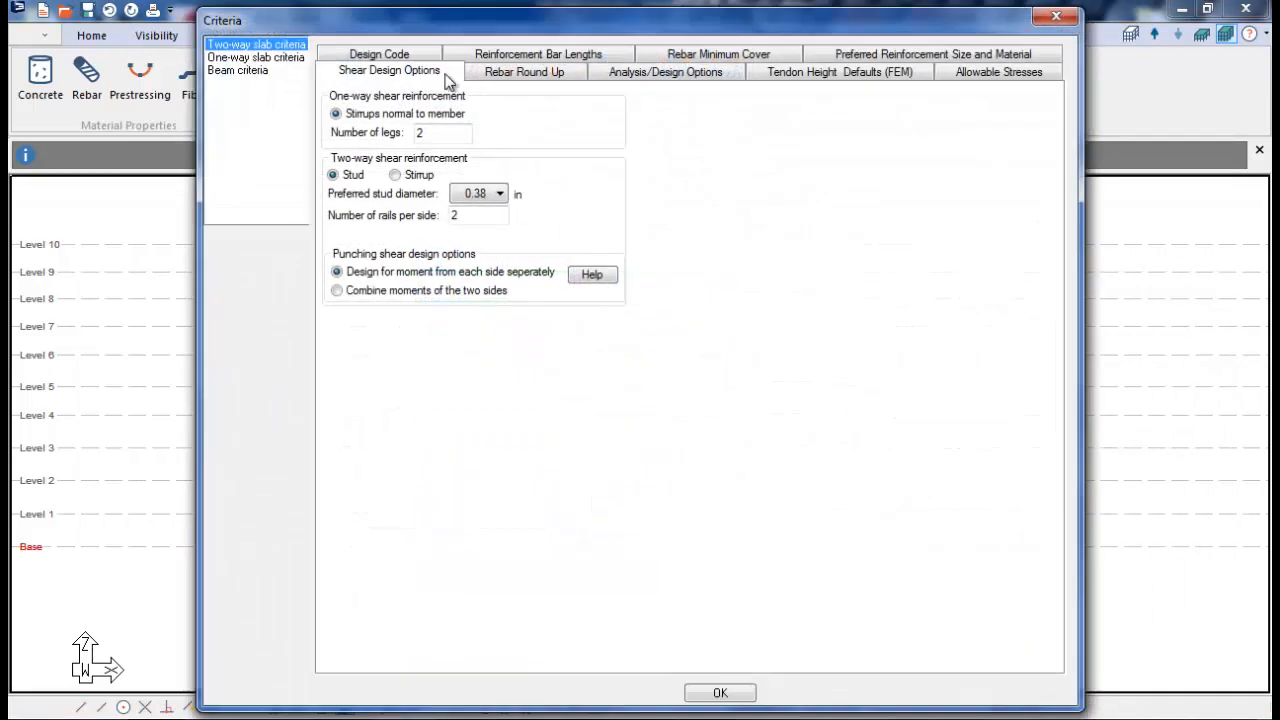
pyautogui.click(512, 74)
pyautogui.click(624, 76)
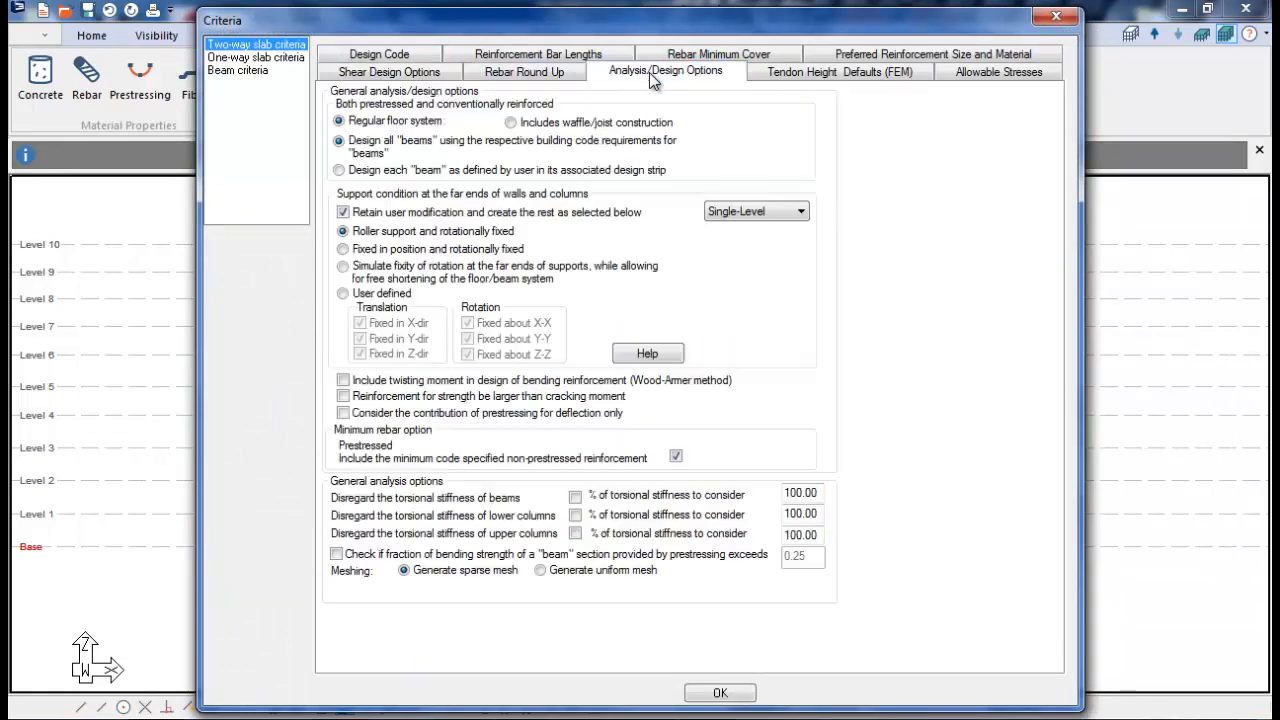
pyautogui.click(772, 72)
pyautogui.click(959, 75)
pyautogui.click(930, 54)
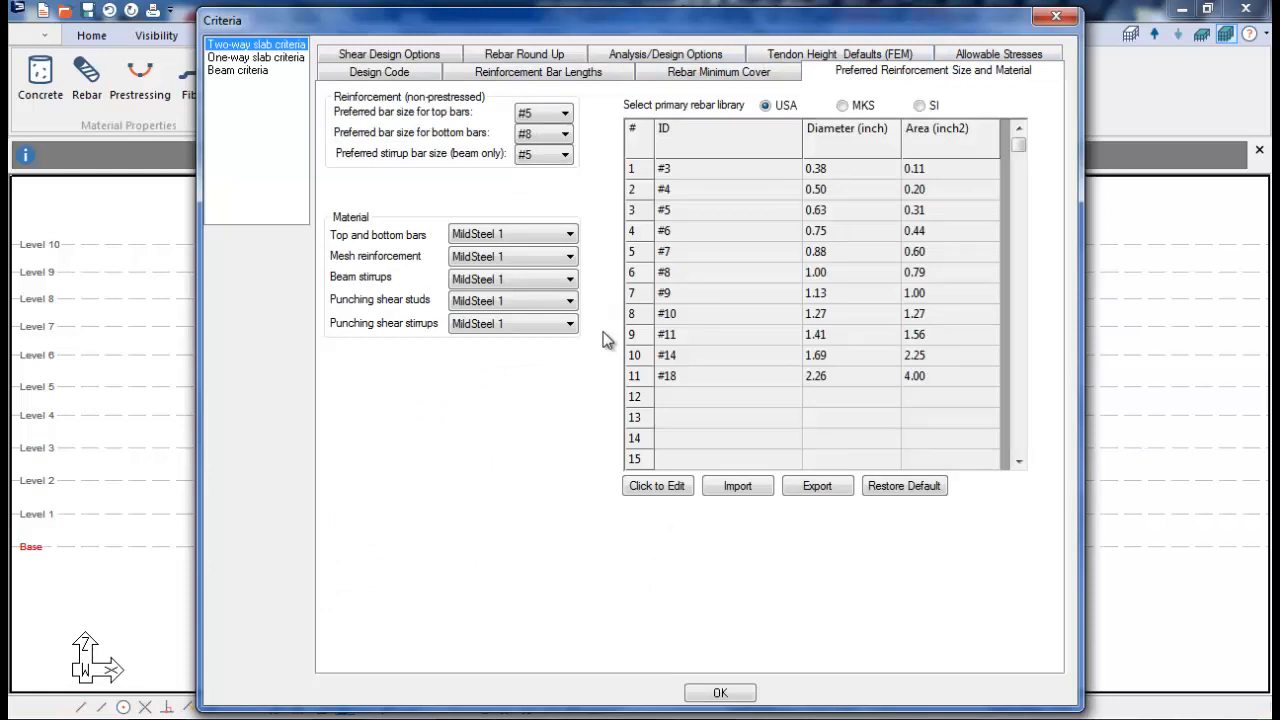
pyautogui.click(1056, 16)
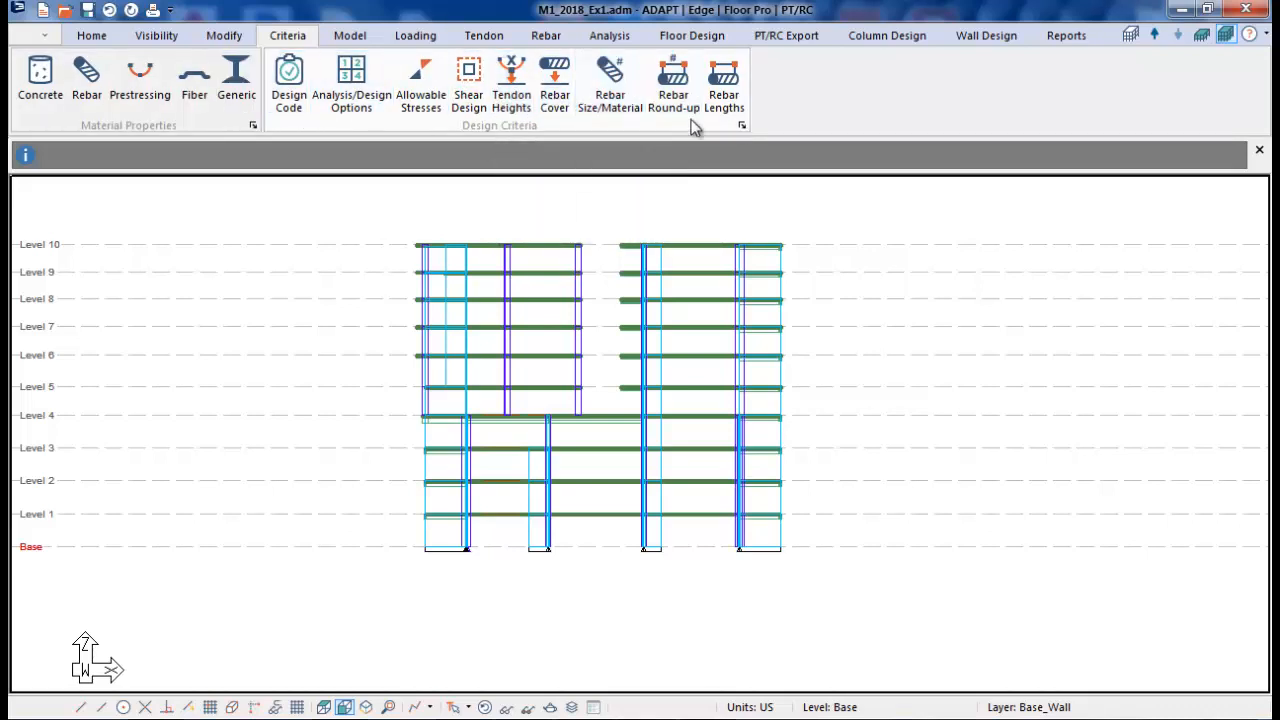
pyautogui.moveTo(677, 224); pyautogui.dragTo(730, 235, button='middle')
pyautogui.scroll(-1, 704, 240)
pyautogui.scroll(2, 754, 286)
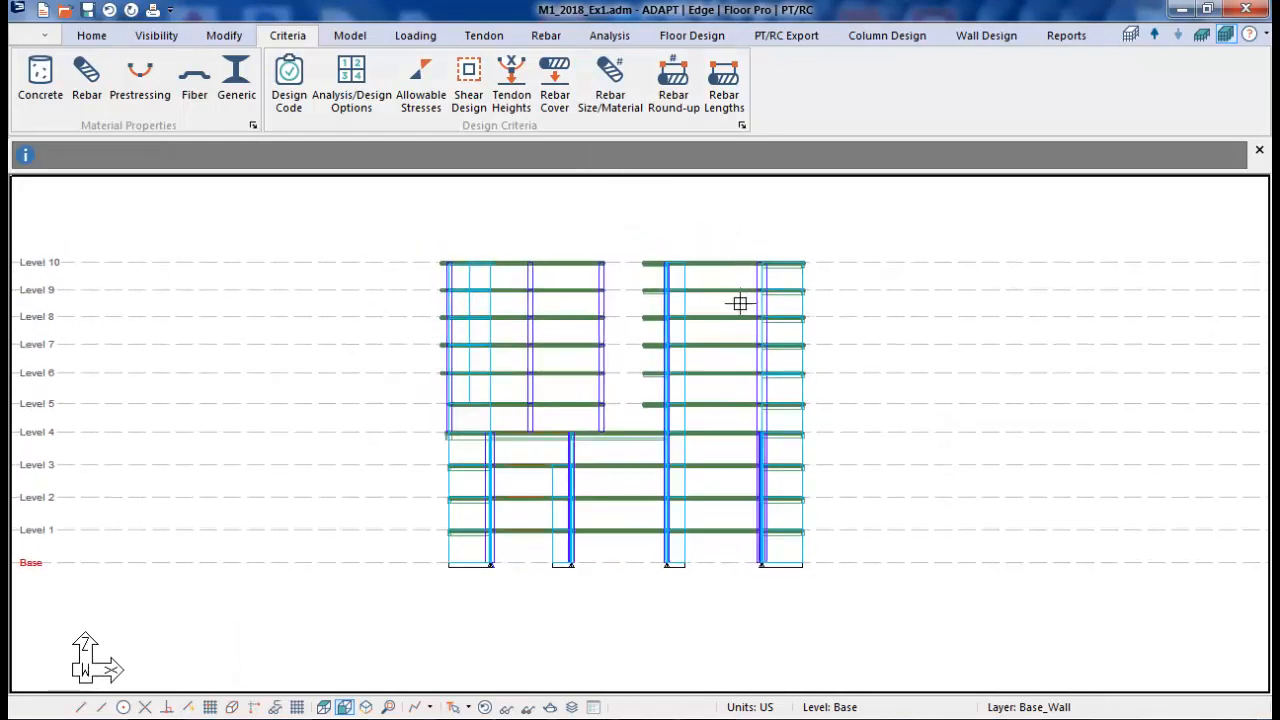
# - Add three general gravity/lateral load cases to the Load Case Library
pyautogui.click(418, 38)
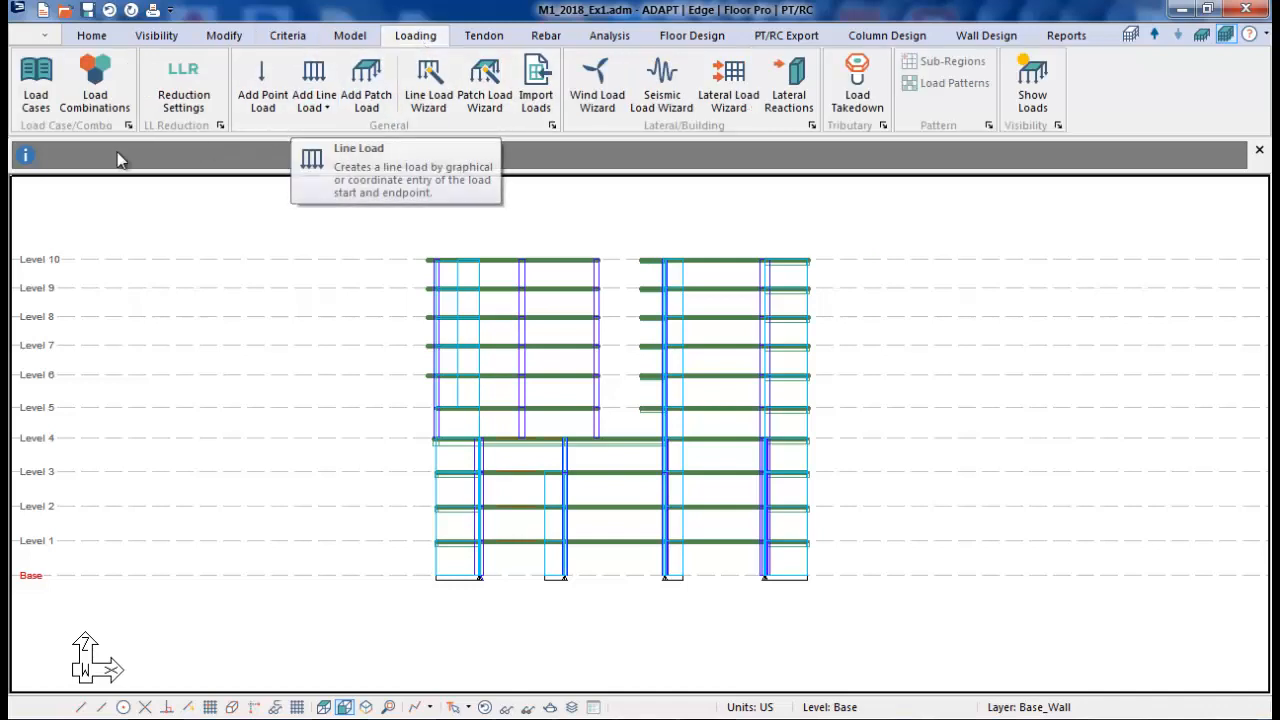
pyautogui.click(37, 95)
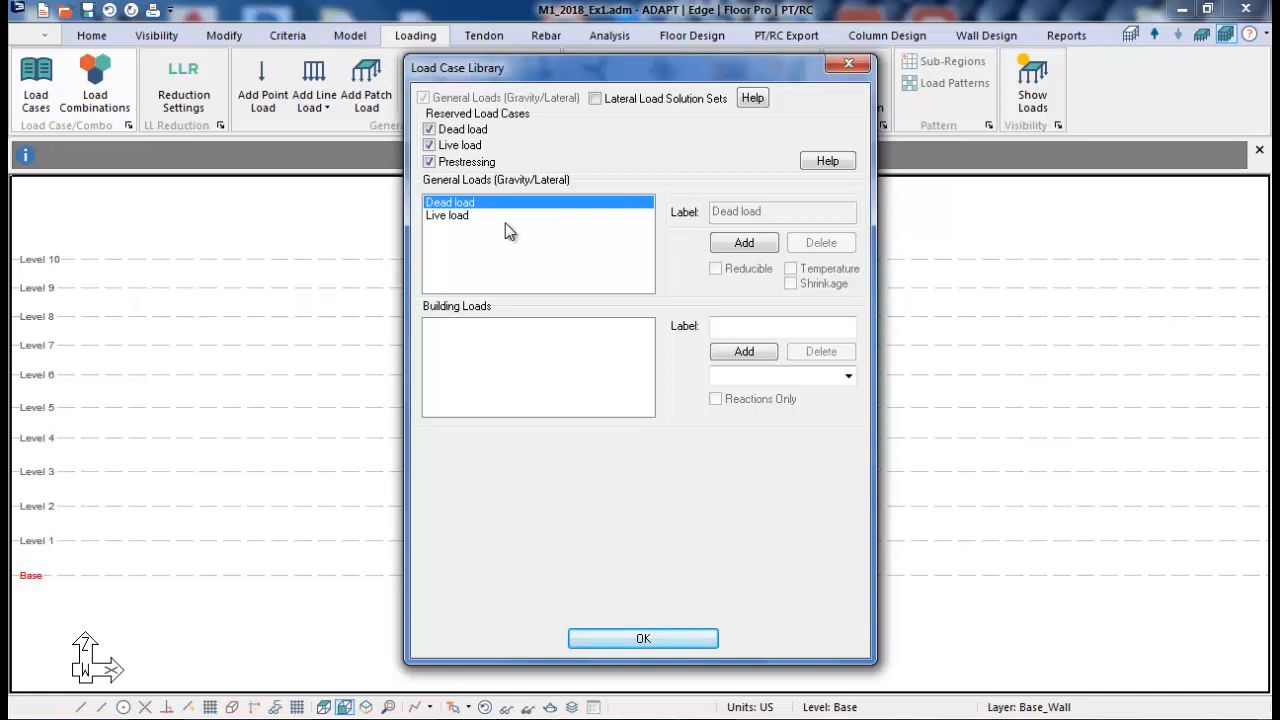
pyautogui.click(743, 248)
pyautogui.click(743, 248)
pyautogui.click(743, 248)
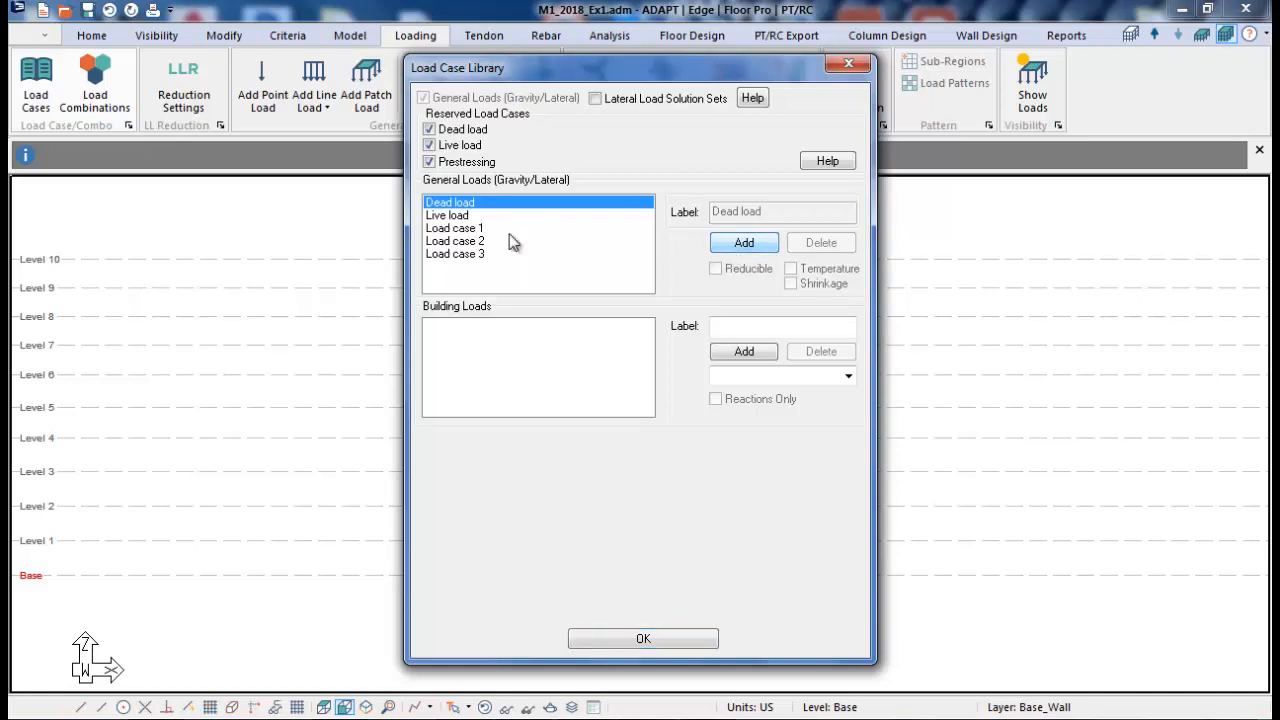
# - Delete the three added general load cases, keeping only Dead load and Live load, and accept the library
pyautogui.click(452, 229)
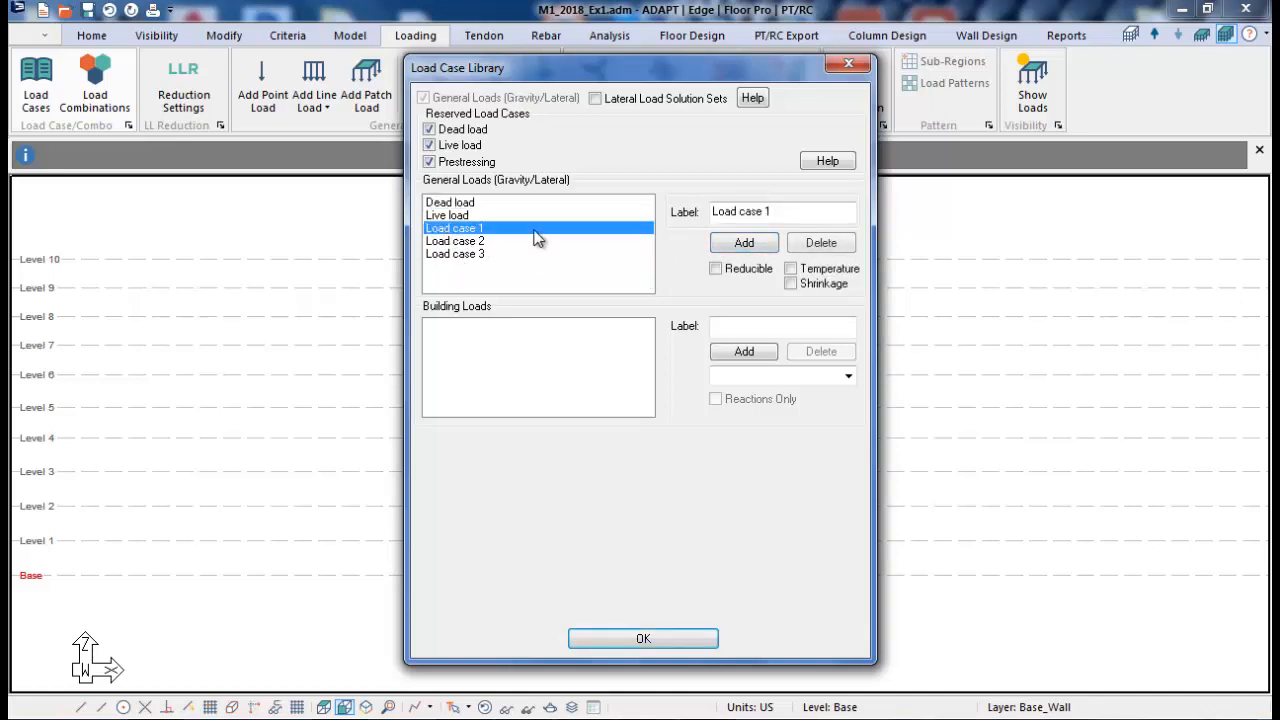
pyautogui.click(821, 242)
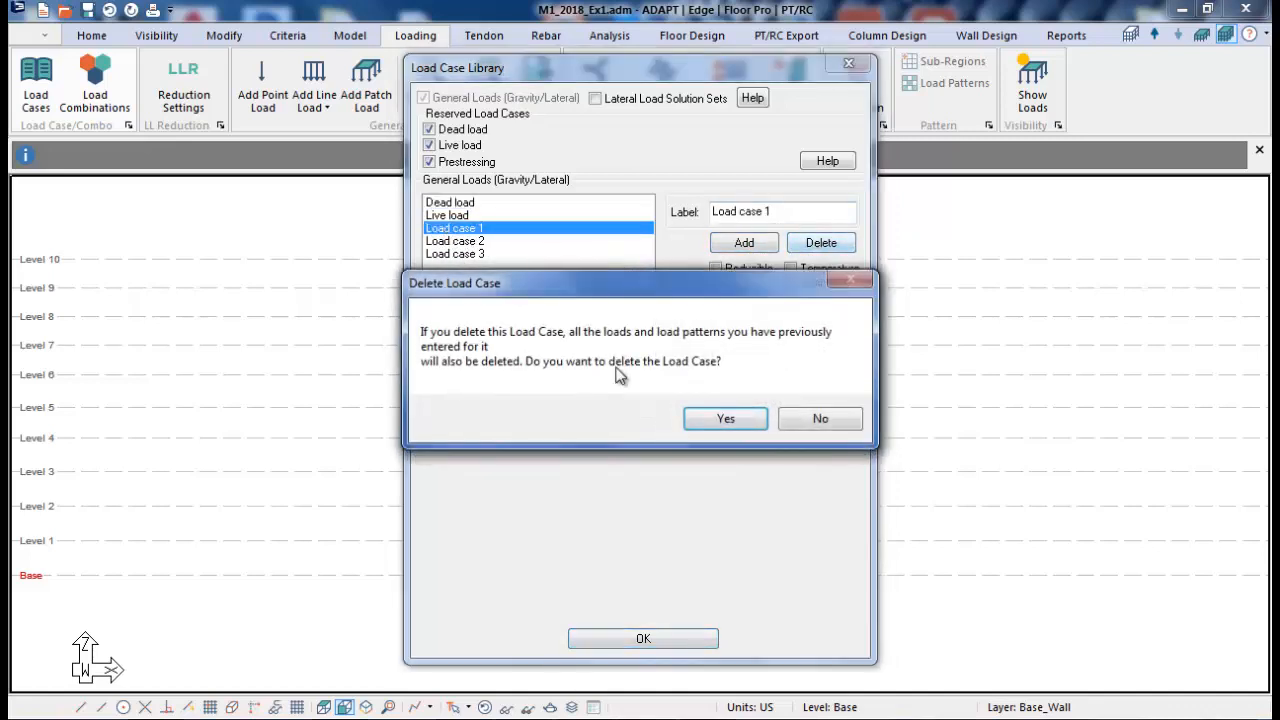
pyautogui.click(720, 417)
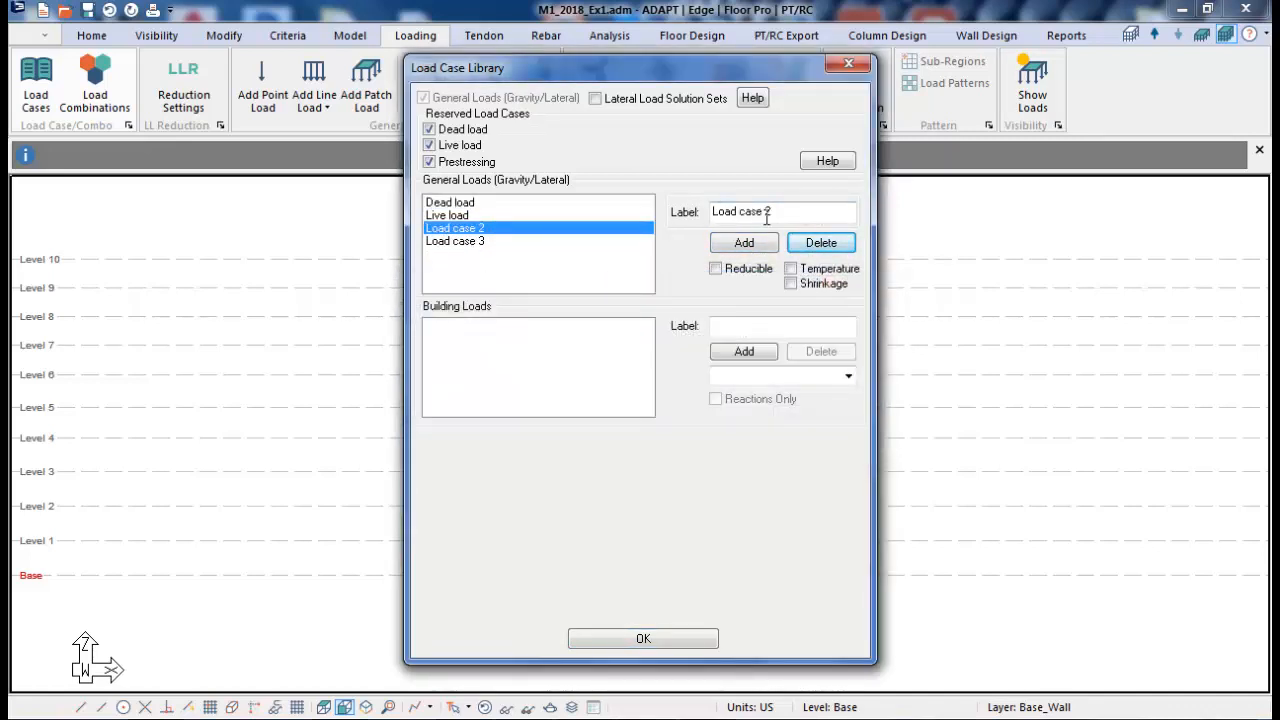
pyautogui.click(815, 245)
pyautogui.click(718, 418)
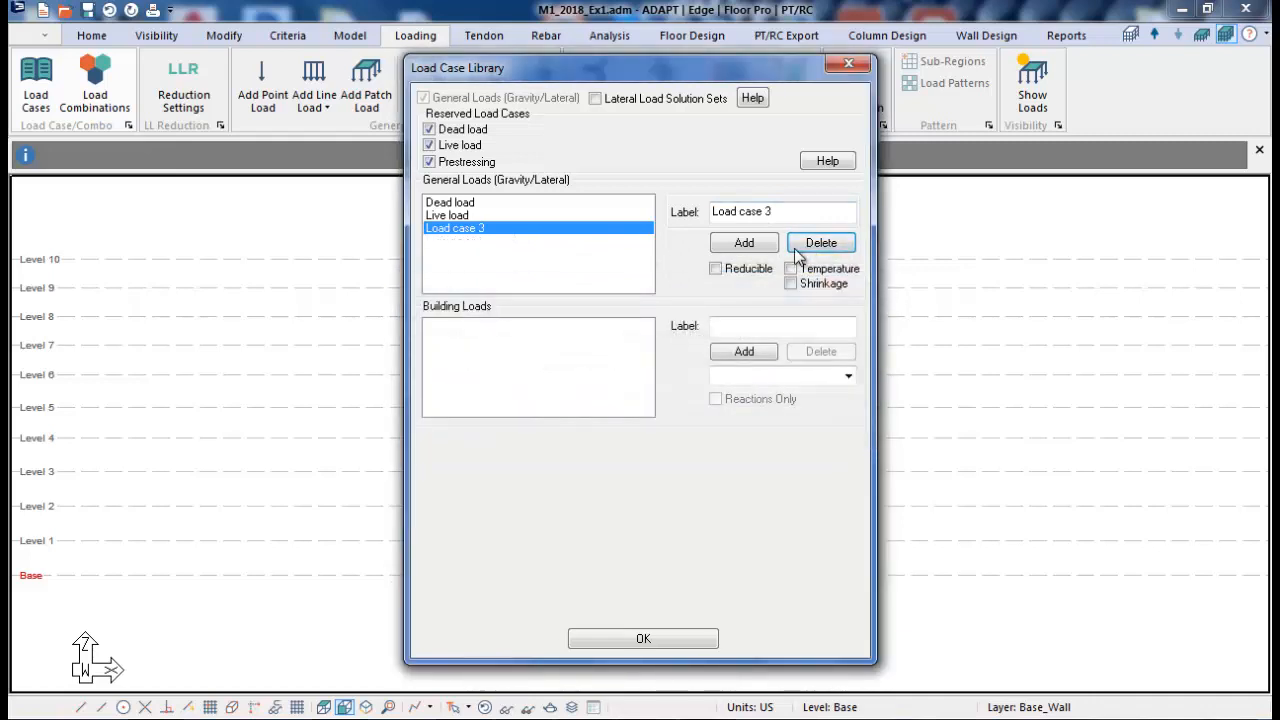
pyautogui.click(821, 243)
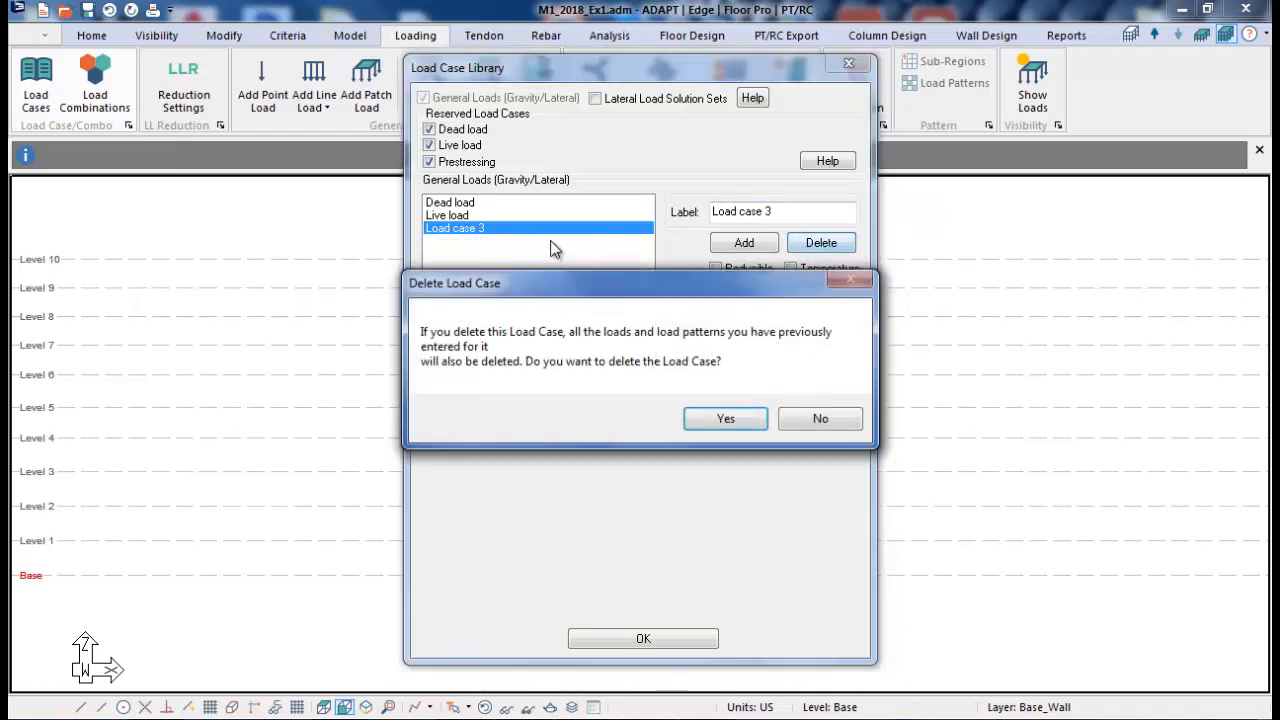
pyautogui.click(721, 417)
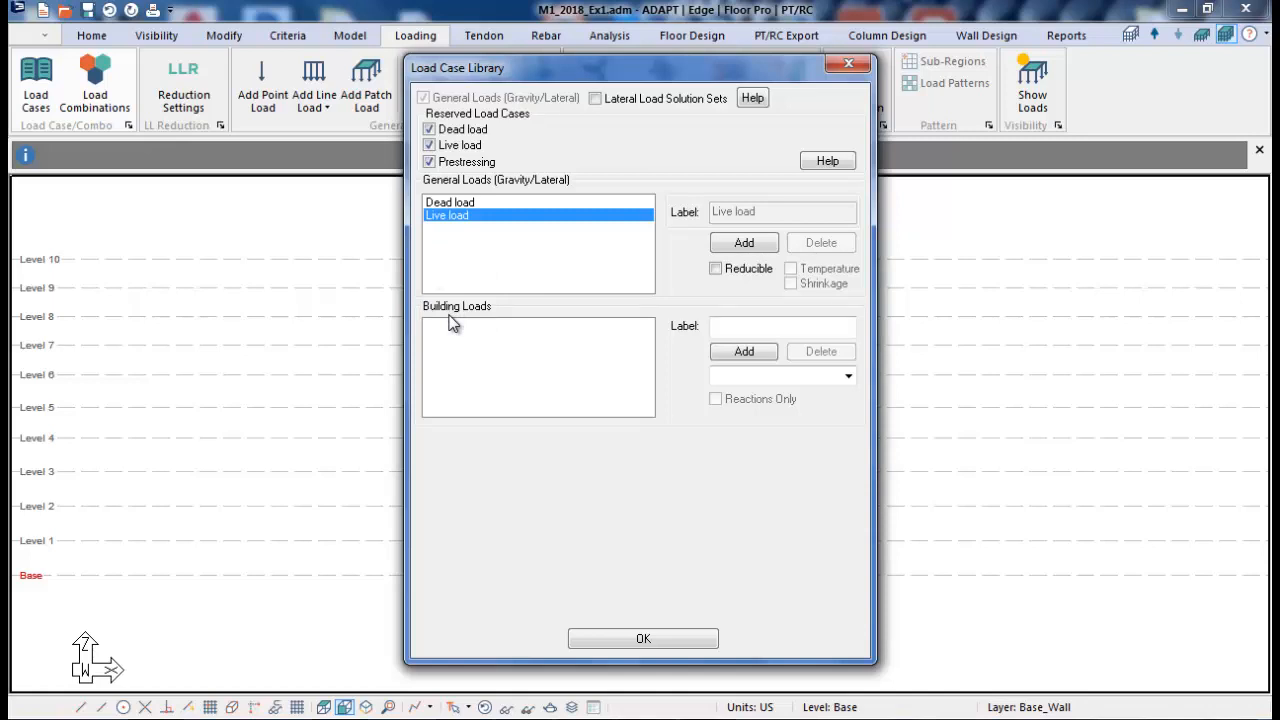
pyautogui.click(640, 639)
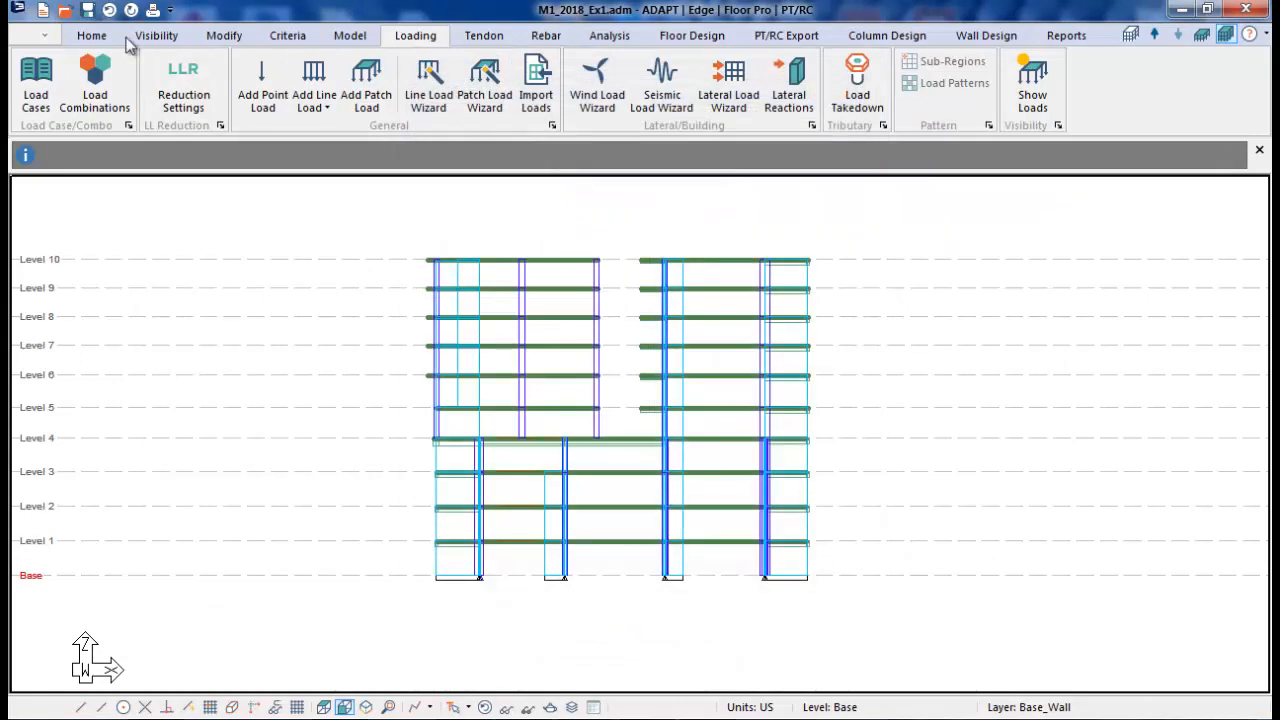
# - Review the service, strength and initial load combinations and leave them without changes
pyautogui.click(95, 100)
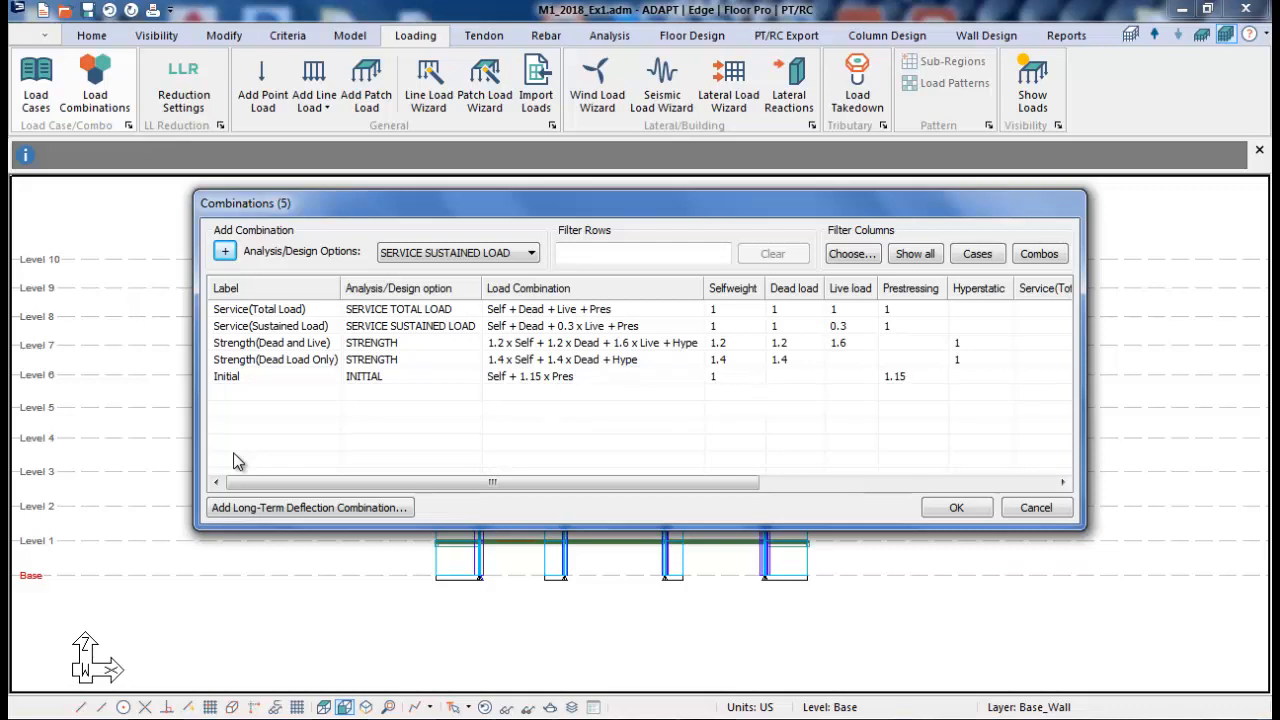
pyautogui.click(1046, 512)
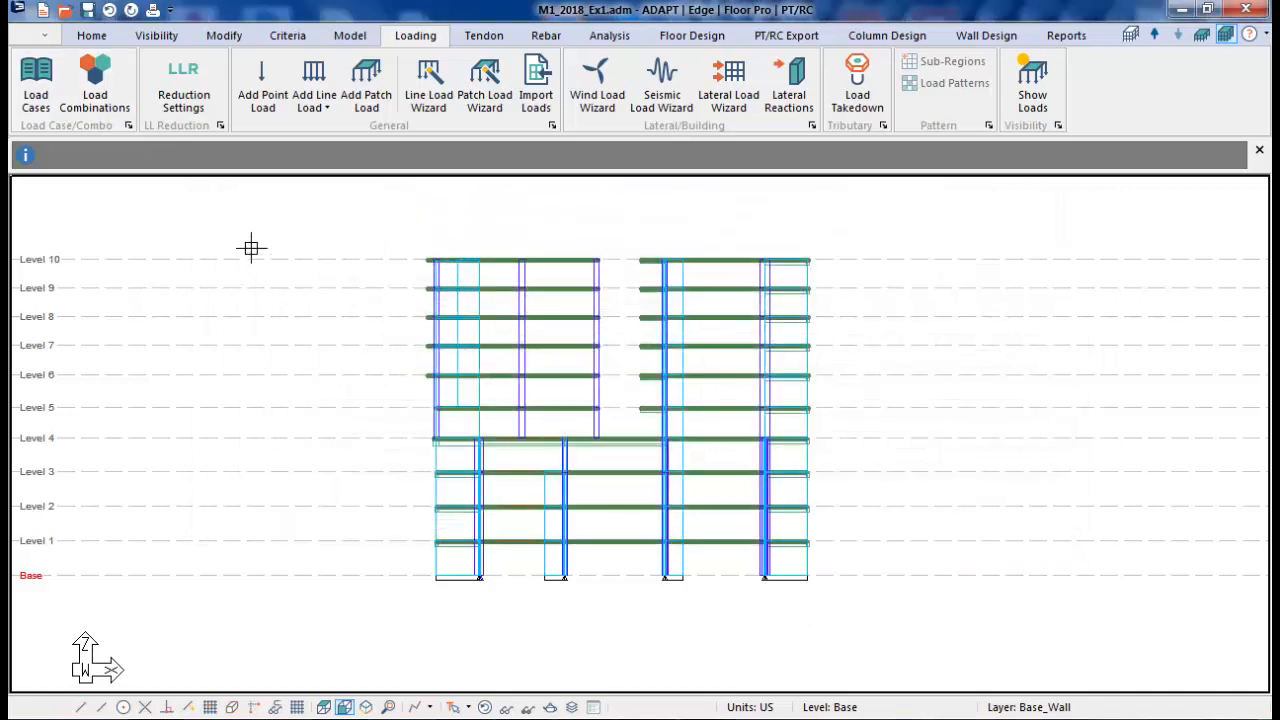
pyautogui.click(722, 400)
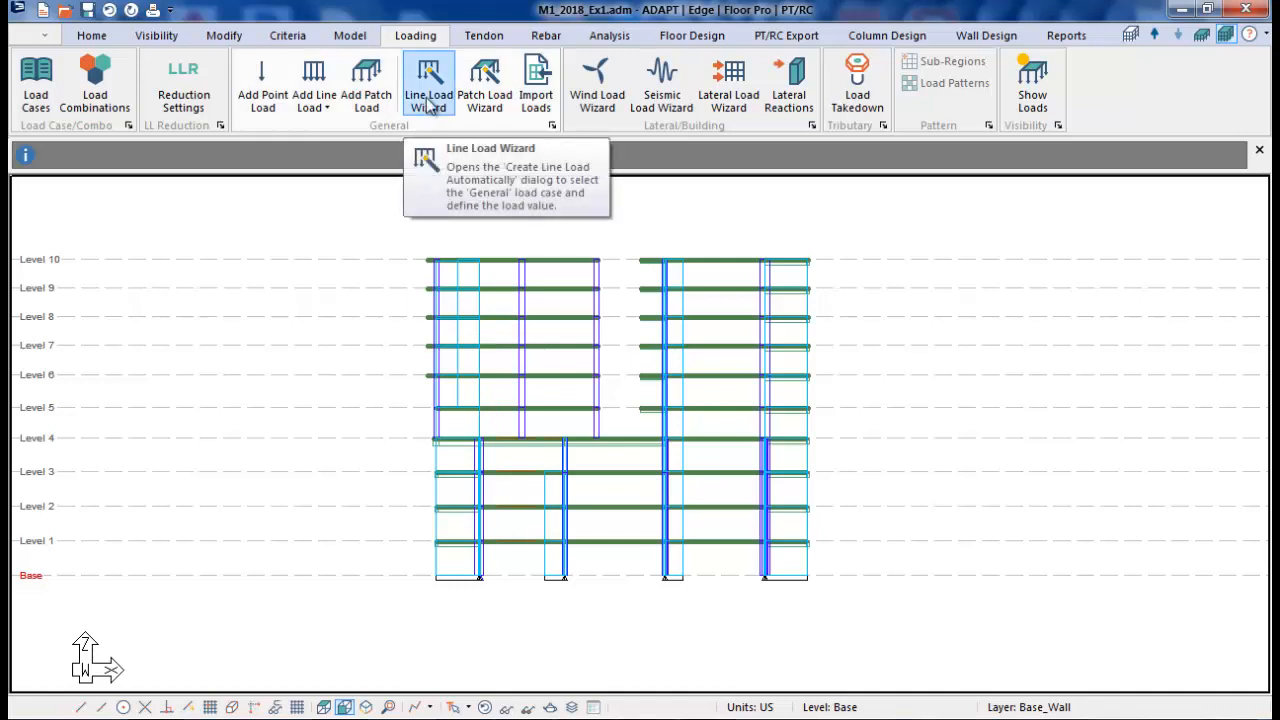
# - Select all slab regions in the building by type and generate Dead load patch loads on them with the Patch Load Wizard
pyautogui.click(98, 38)
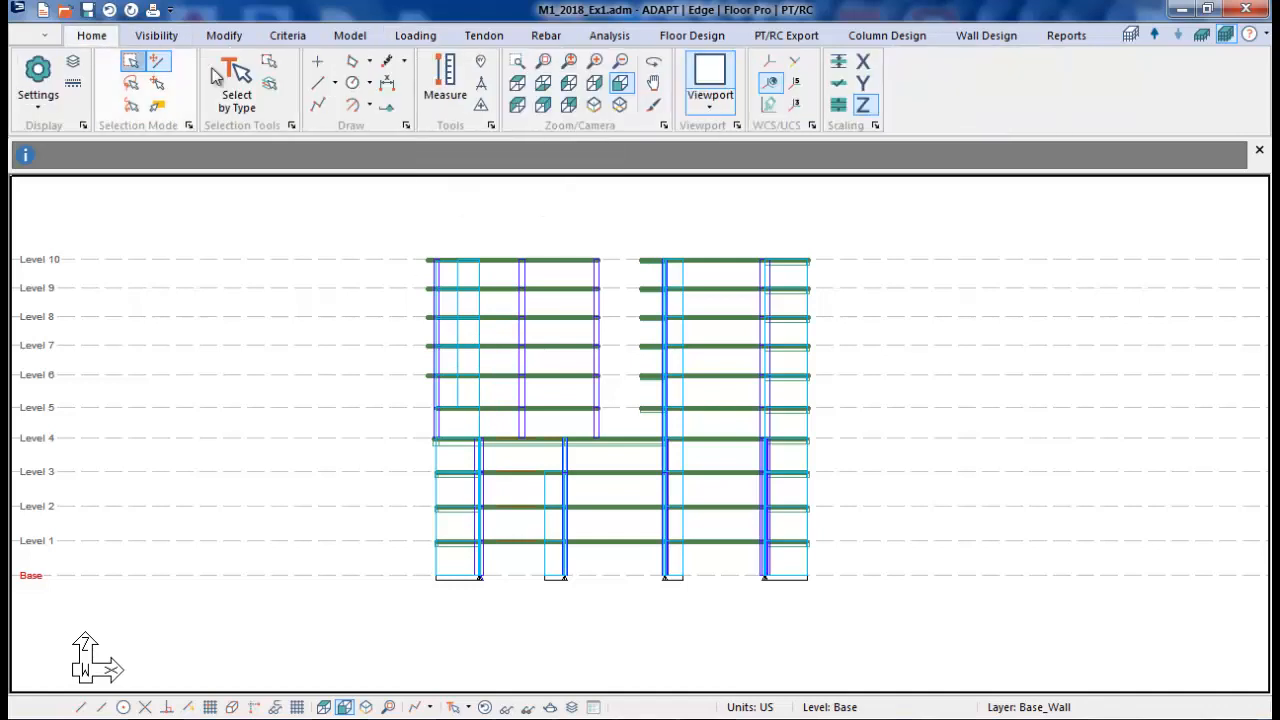
pyautogui.click(235, 85)
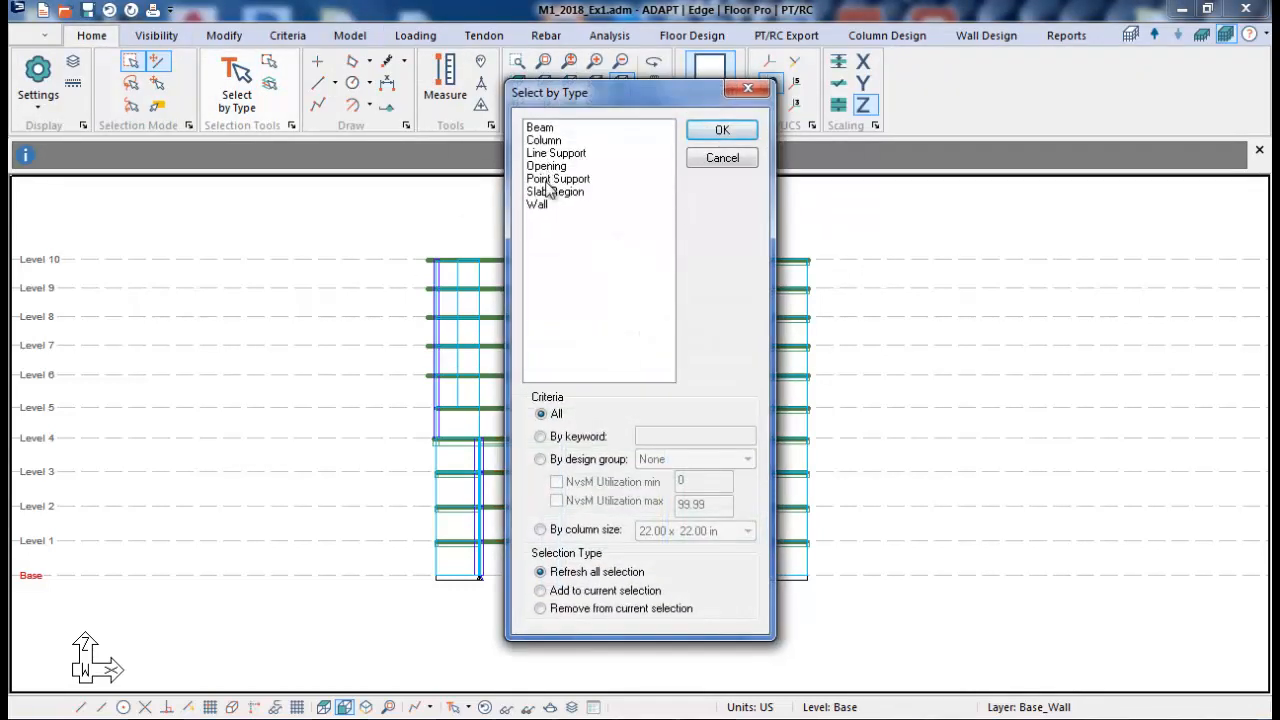
pyautogui.click(548, 191)
pyautogui.click(720, 131)
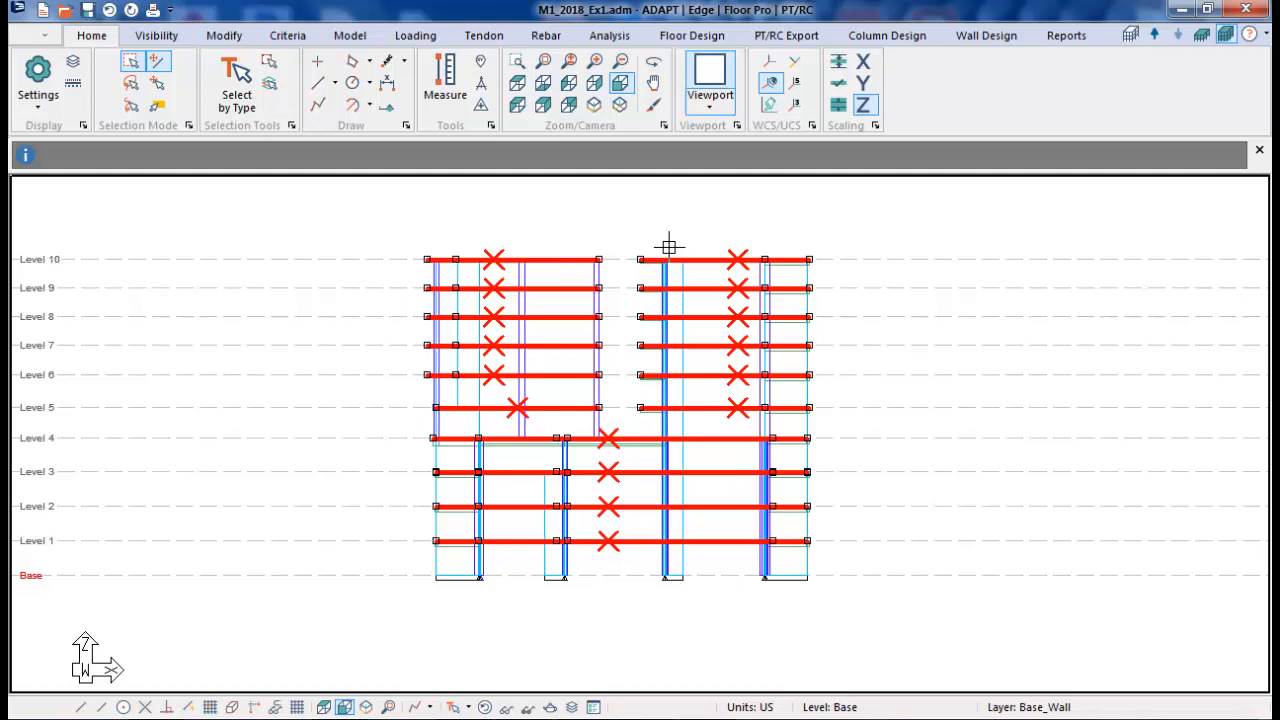
pyautogui.click(415, 35)
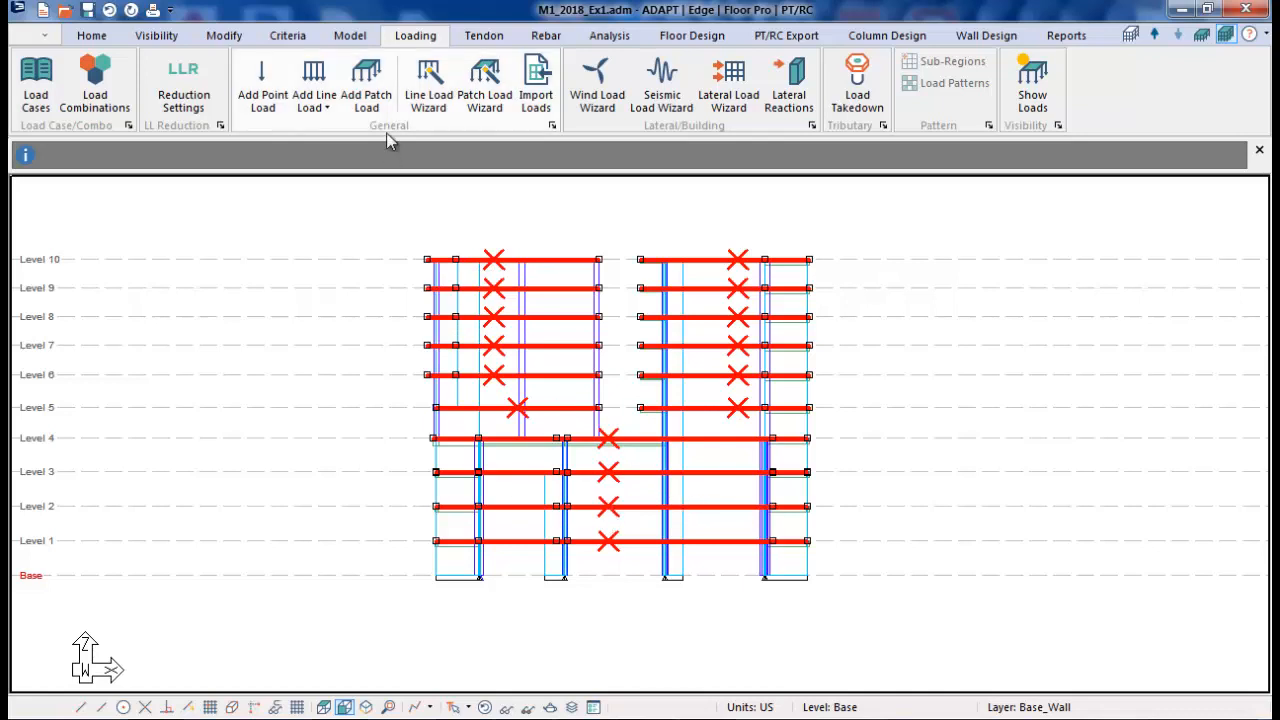
pyautogui.click(493, 110)
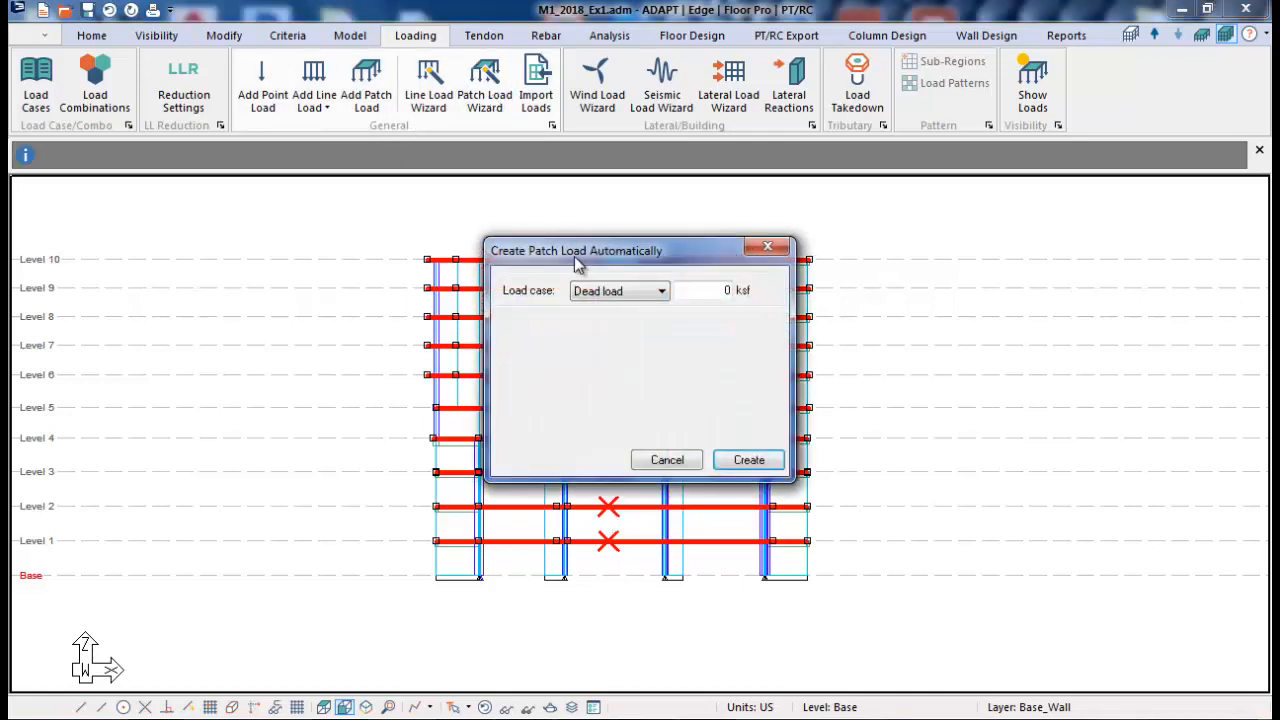
pyautogui.moveTo(491, 258); pyautogui.dragTo(869, 260)
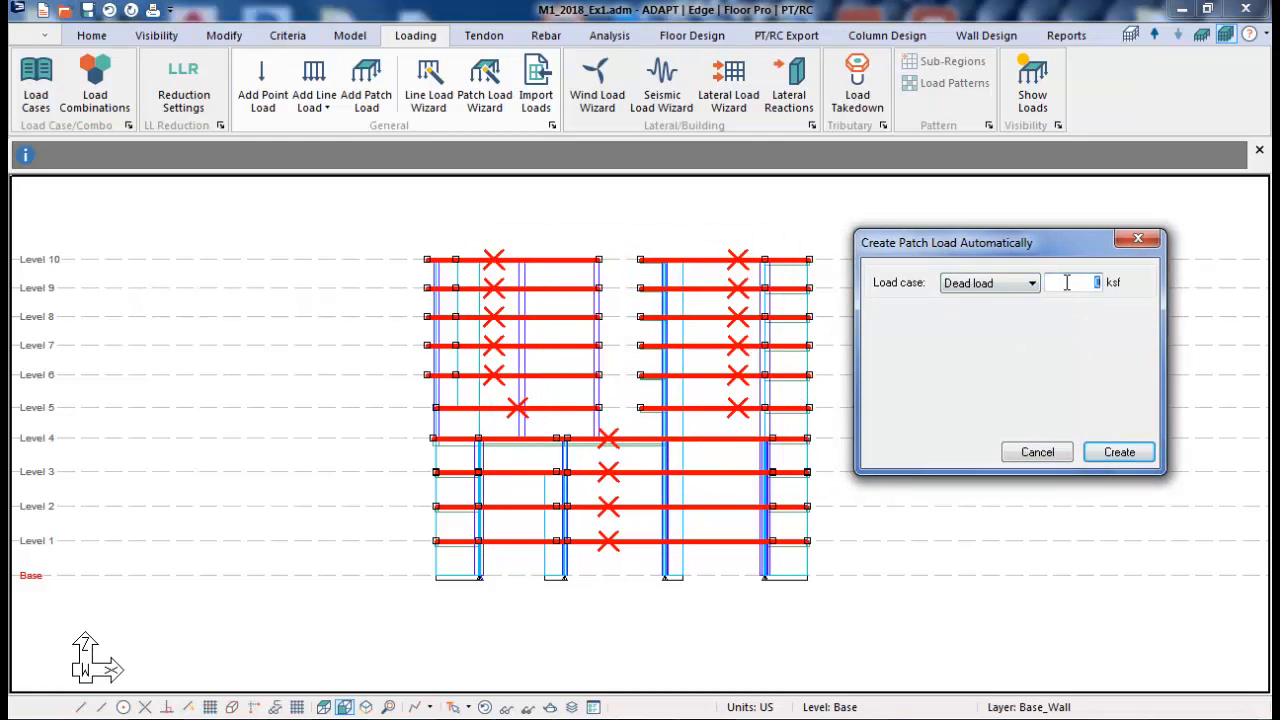
pyautogui.press('Return')
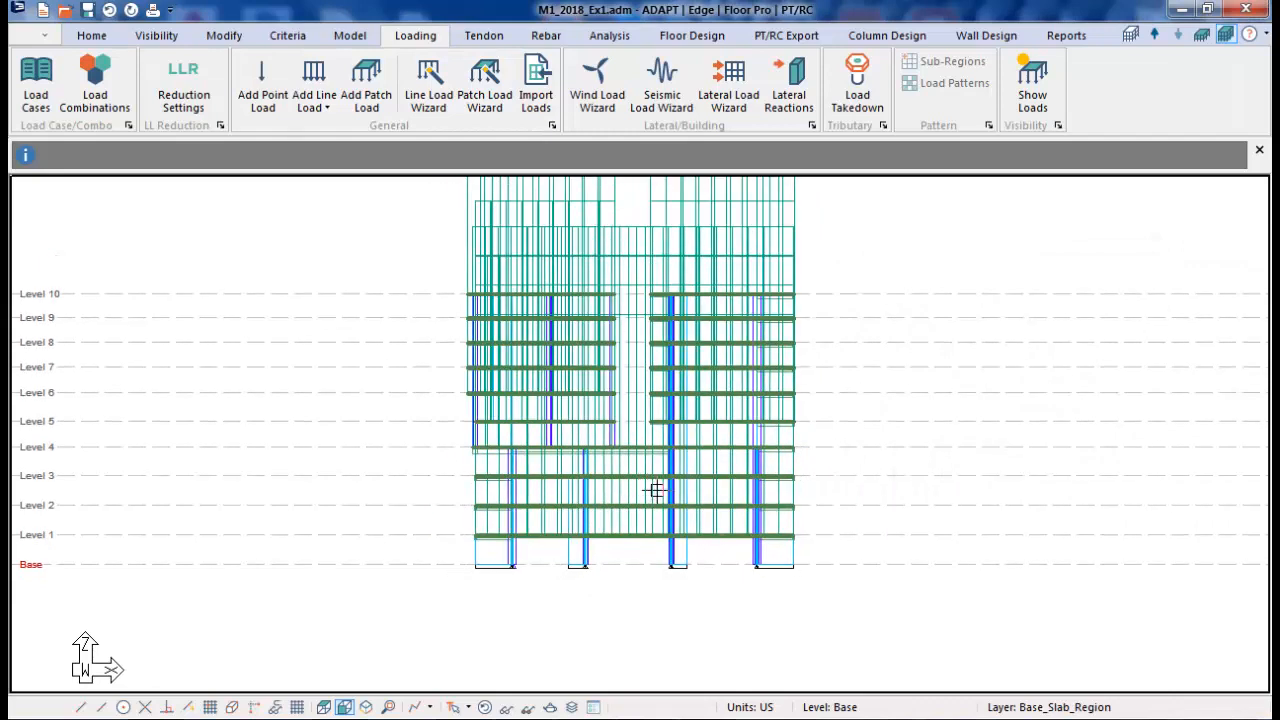
# - Toggle the load display and leave the patch loads hidden in the elevation view
pyautogui.click(1033, 100)
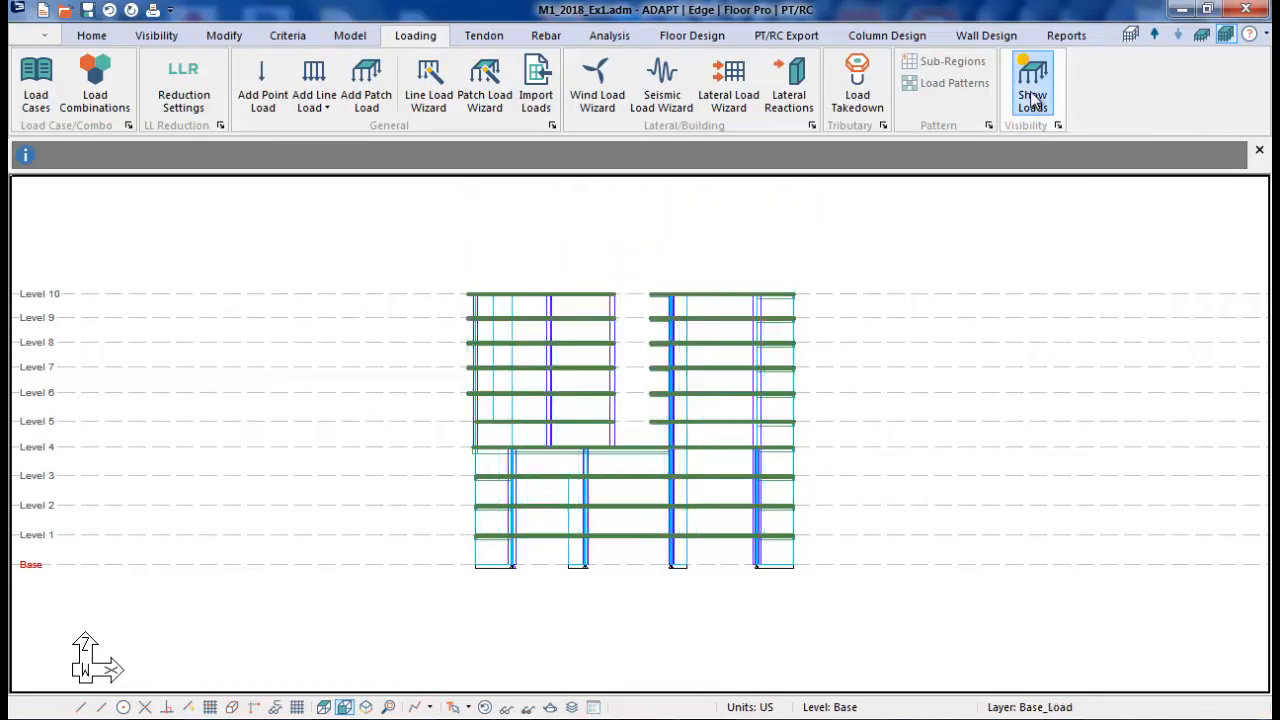
pyautogui.click(1033, 100)
pyautogui.click(1033, 100)
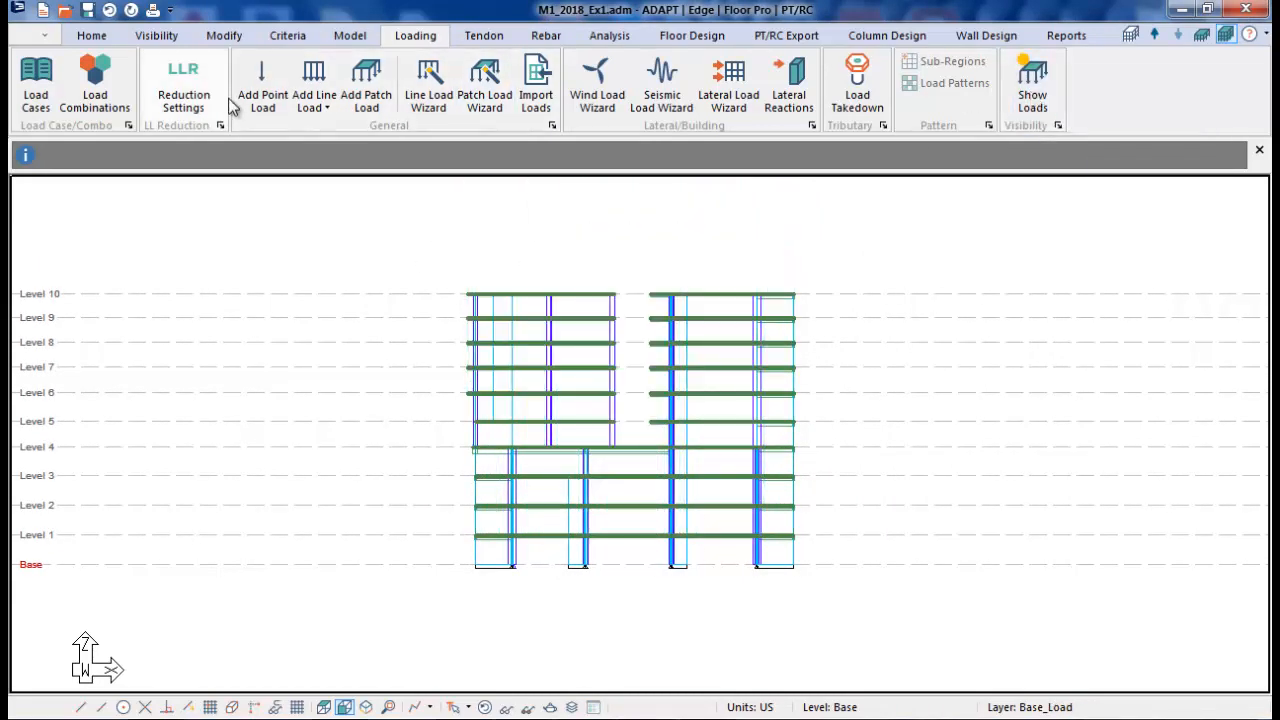
# - Select all slab regions in the building by type and generate Live load patch loads on them with the Patch Load Wizard
pyautogui.click(91, 35)
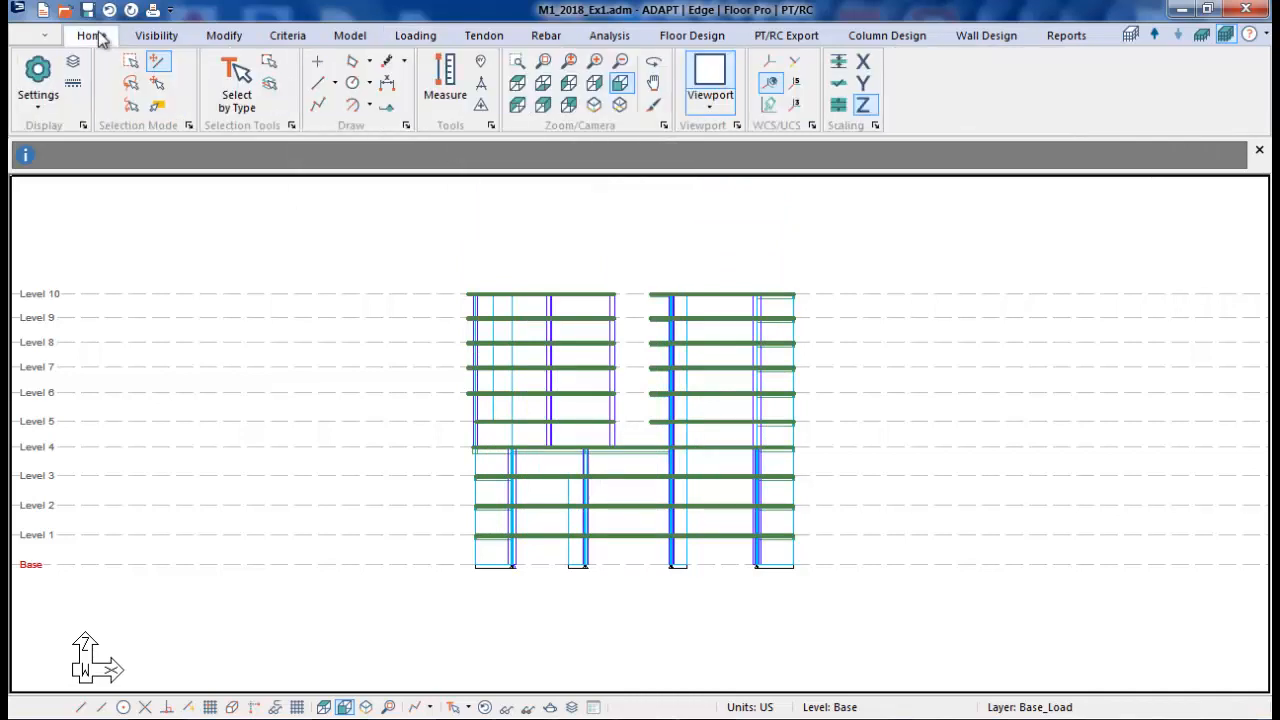
pyautogui.click(237, 78)
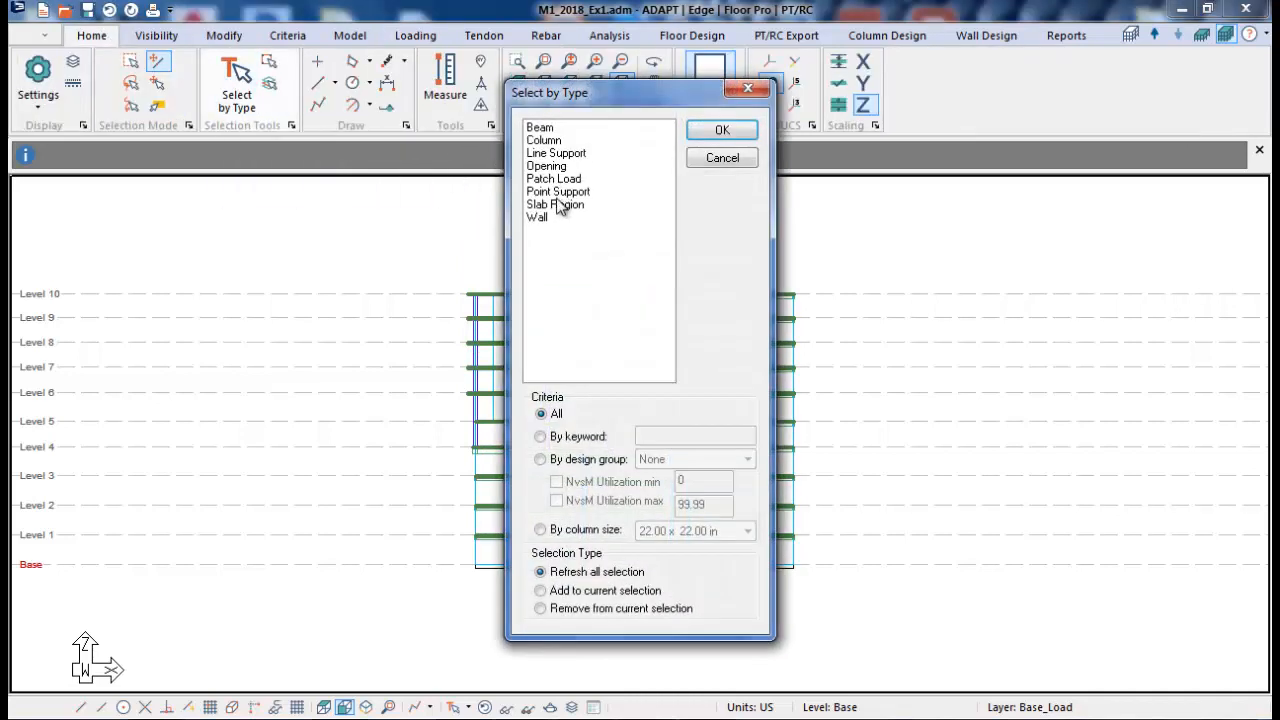
pyautogui.click(565, 204)
pyautogui.click(714, 136)
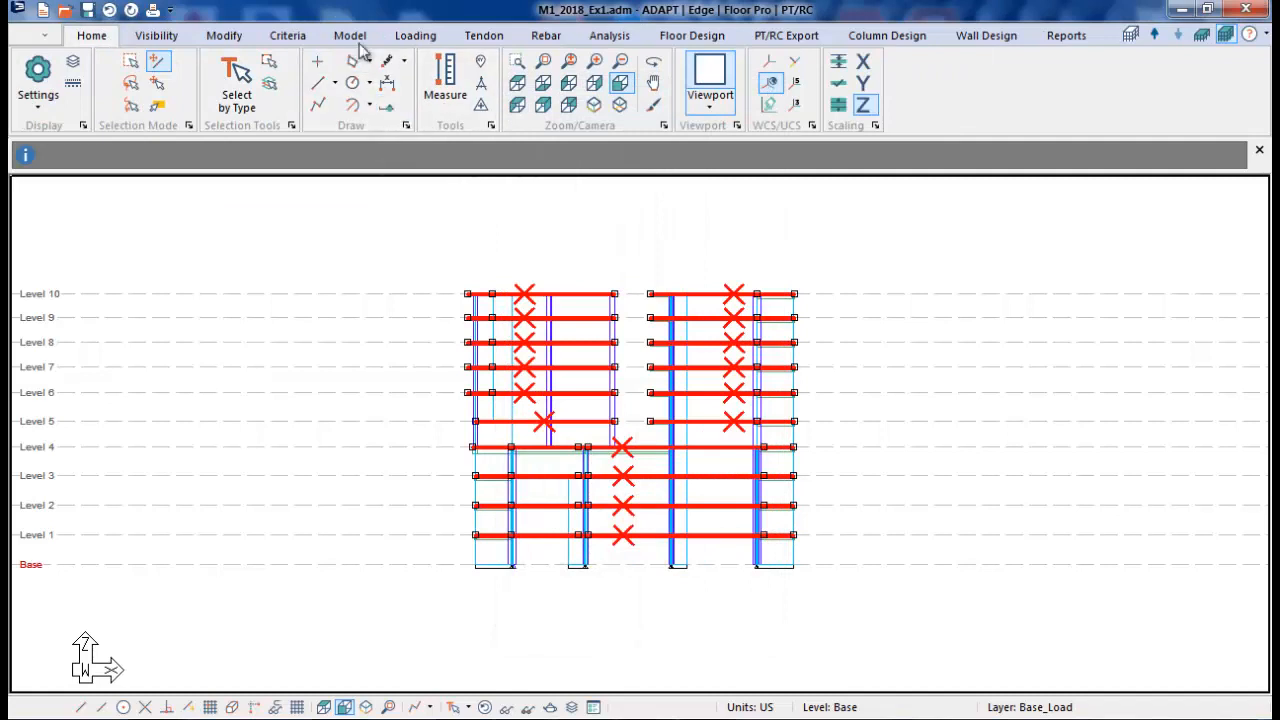
pyautogui.click(415, 35)
pyautogui.click(484, 78)
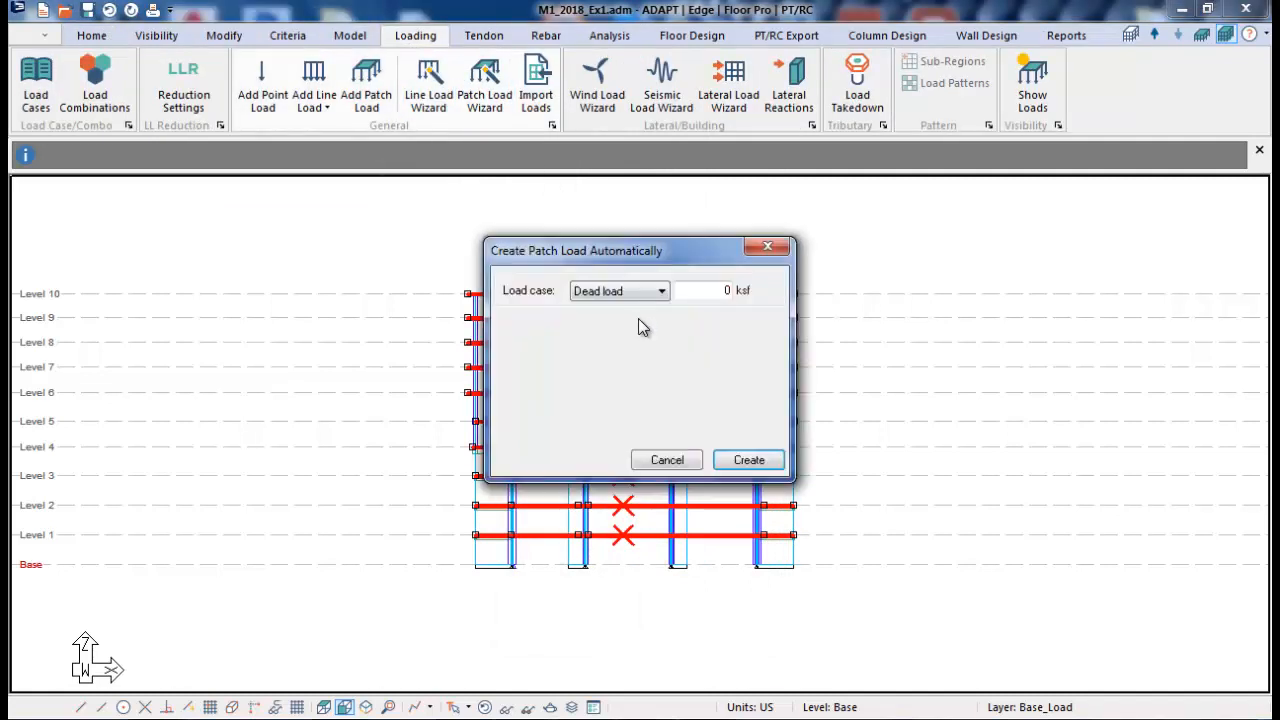
pyautogui.click(660, 290)
pyautogui.click(614, 322)
pyautogui.press('Return')
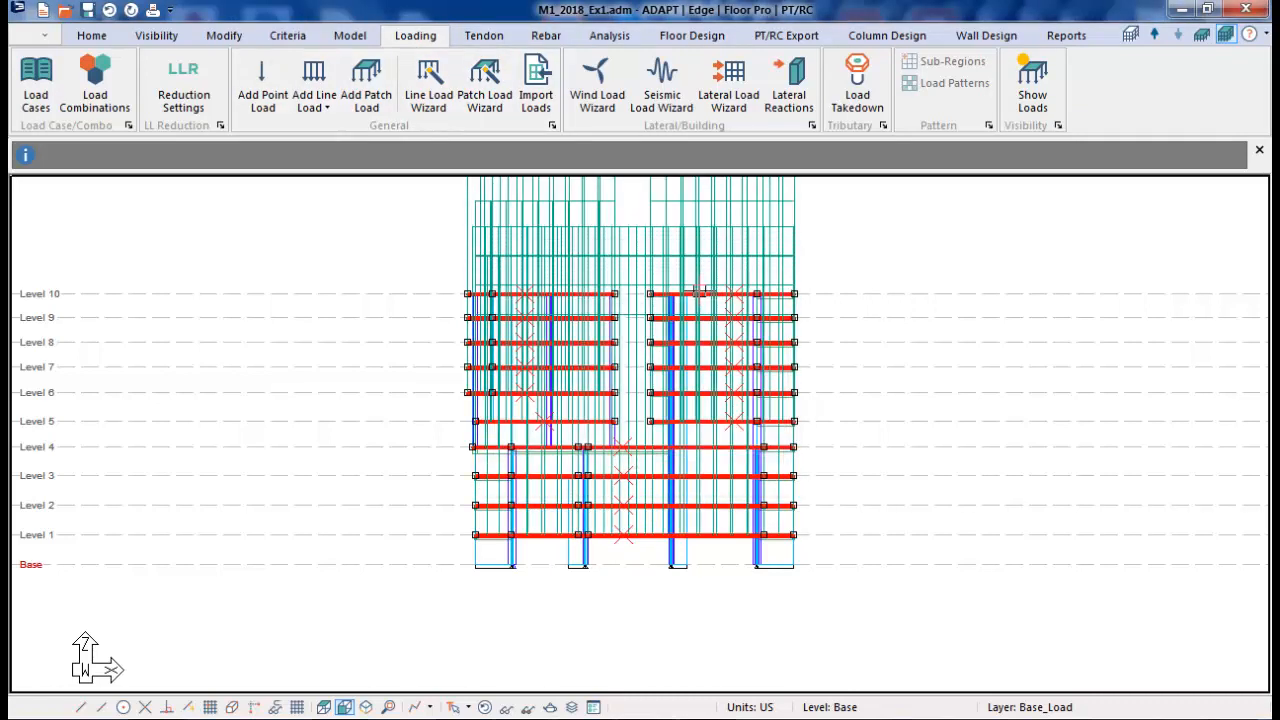
# - Select all slab regions in the building by type and generate Dead load line loads of 0.350 k/ft with the Line Load Wizard
pyautogui.moveTo(798, 332); pyautogui.dragTo(811, 394, button='middle')
pyautogui.scroll(-2, 800, 390)
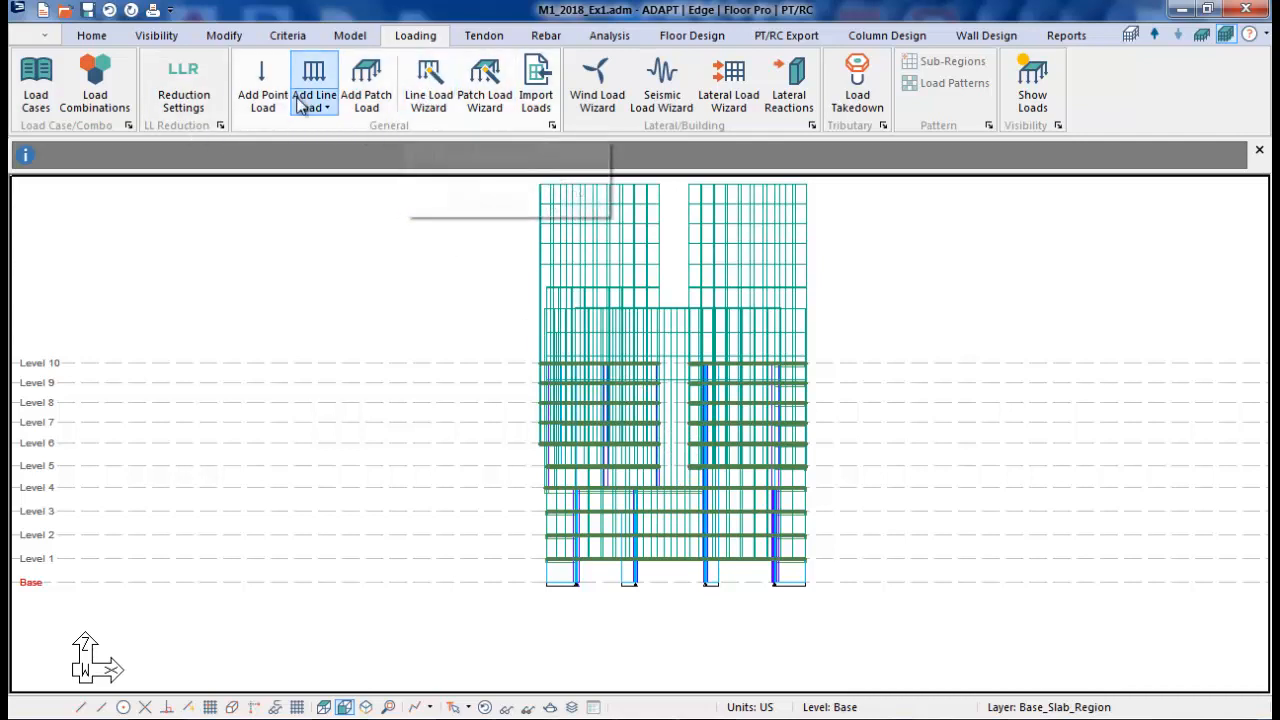
pyautogui.click(97, 37)
pyautogui.click(237, 85)
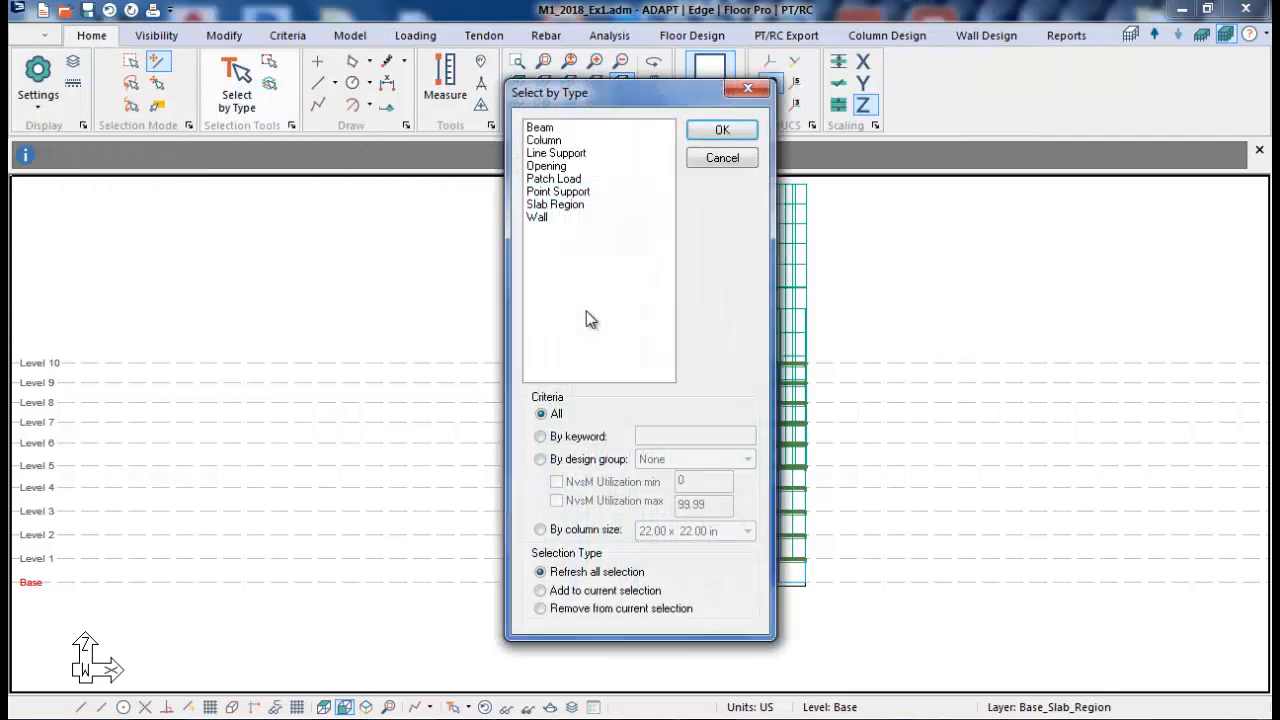
pyautogui.click(556, 205)
pyautogui.click(722, 130)
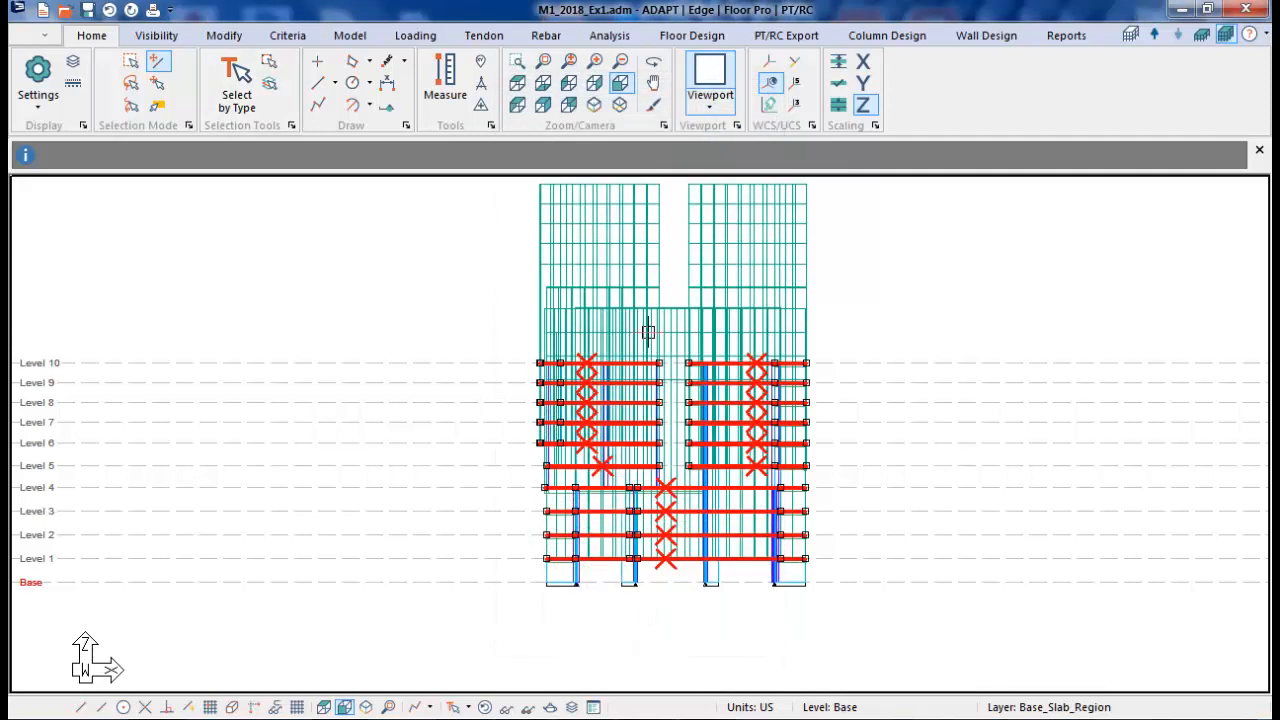
pyautogui.click(415, 35)
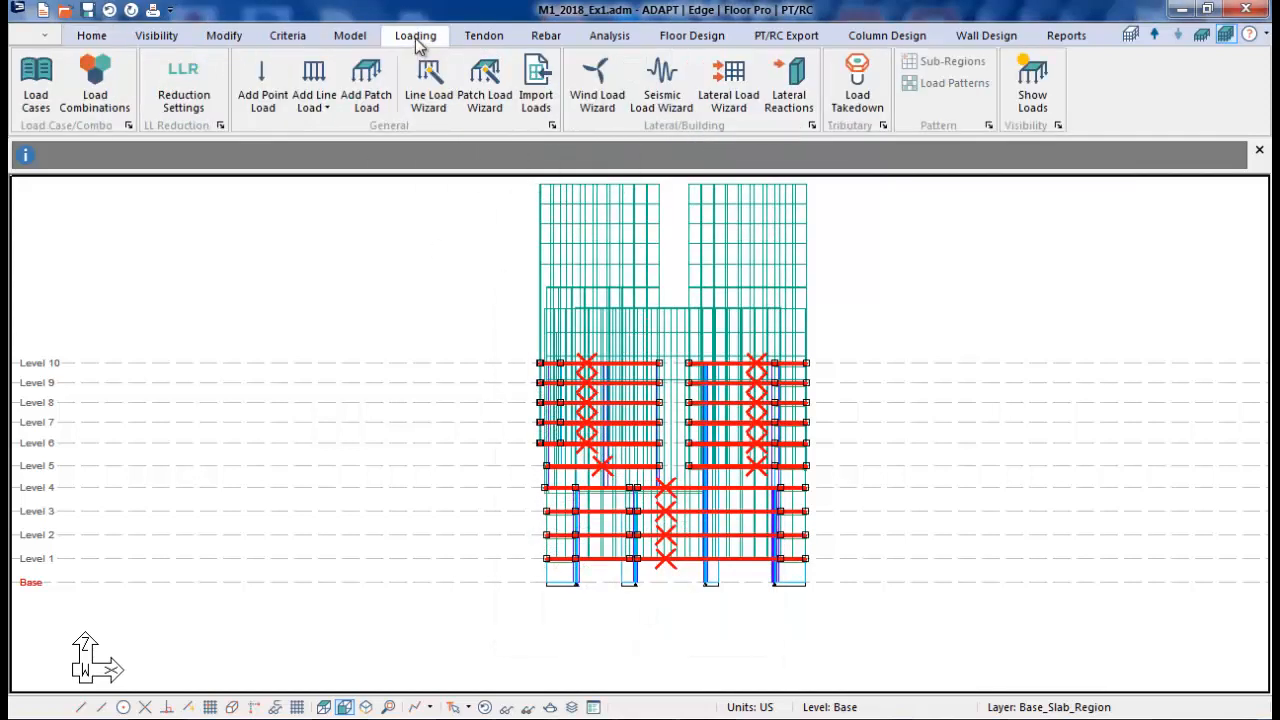
pyautogui.click(429, 85)
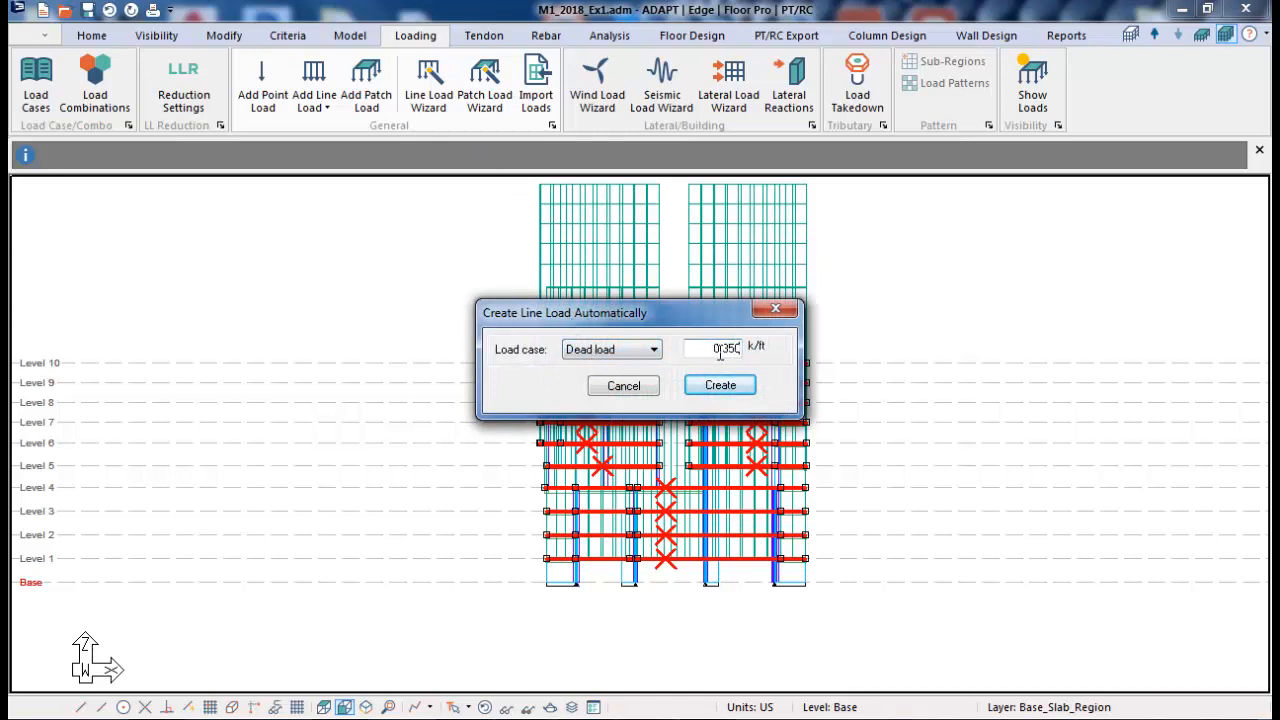
pyautogui.click(702, 385)
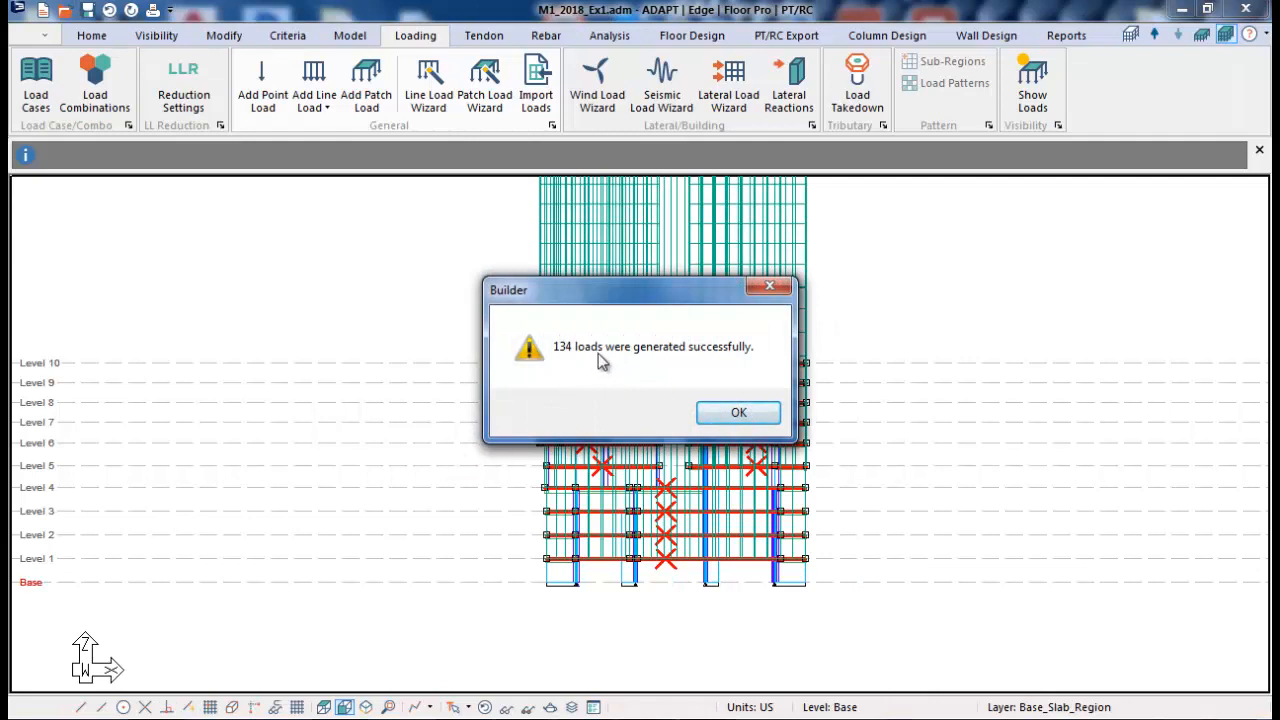
pyautogui.click(738, 411)
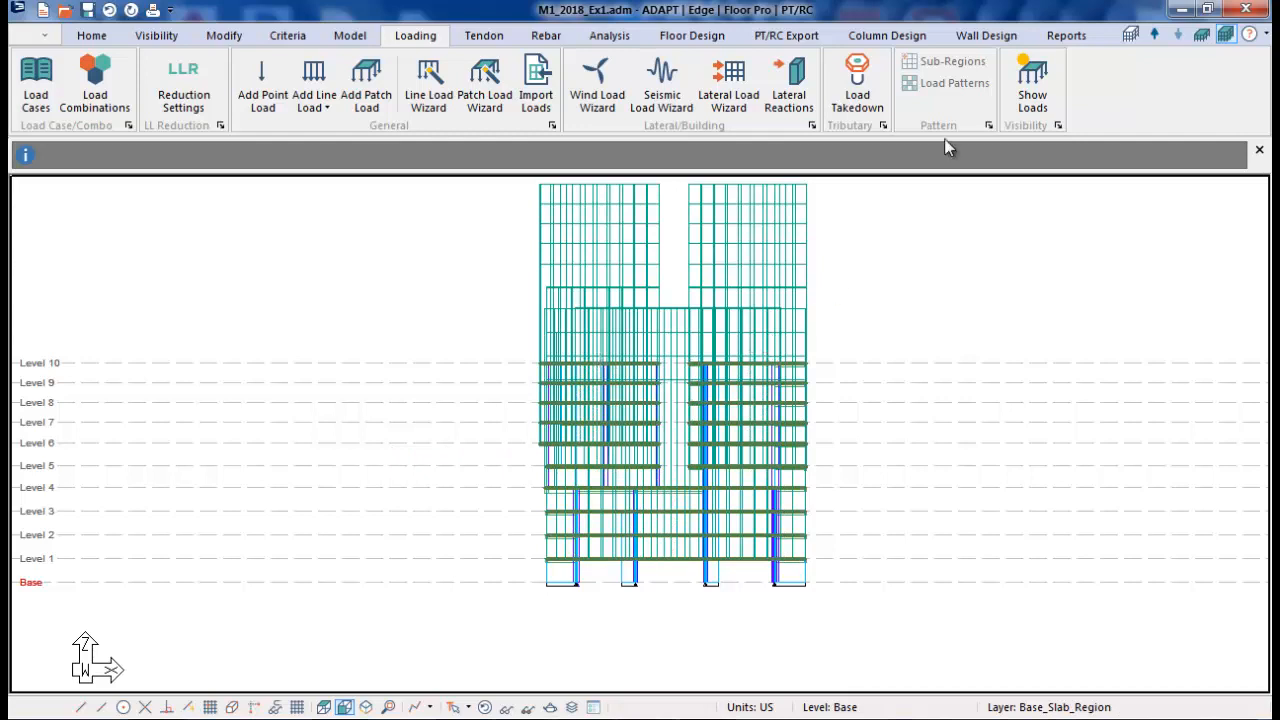
# - Toggle the load display and leave the generated line and patch loads hidden in the elevation view
pyautogui.click(1033, 88)
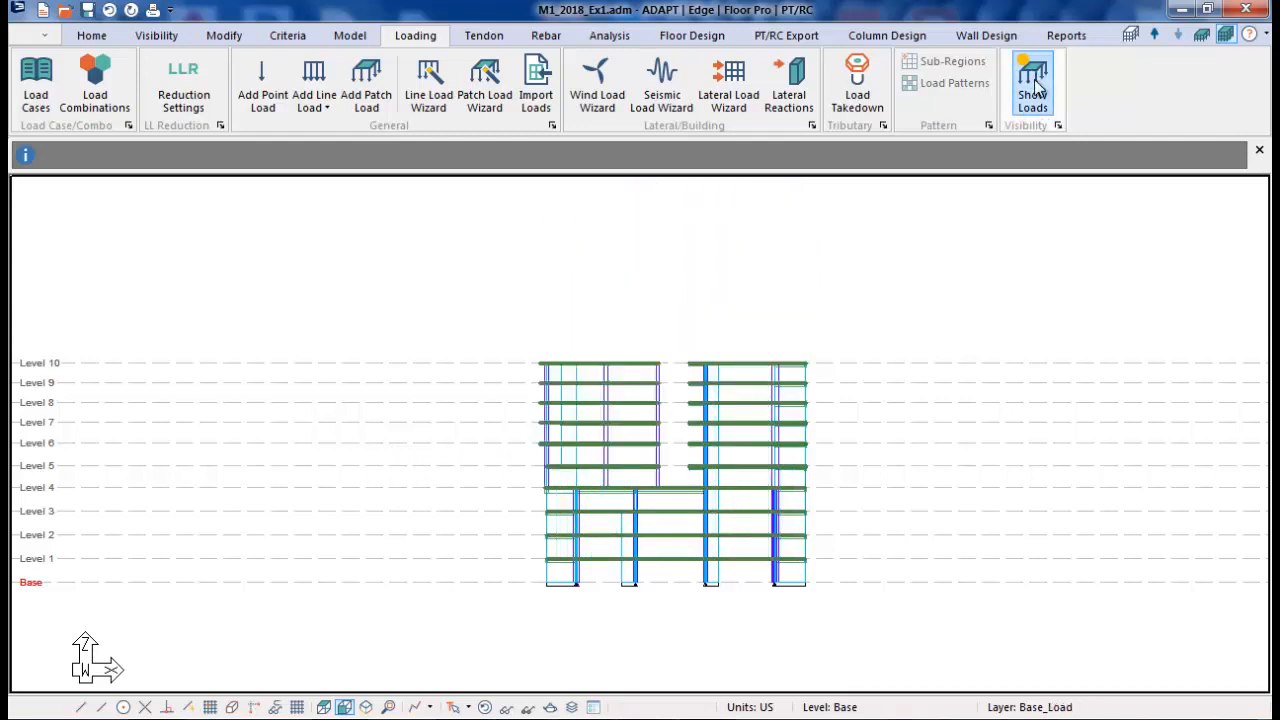
pyautogui.click(1035, 88)
pyautogui.click(1035, 88)
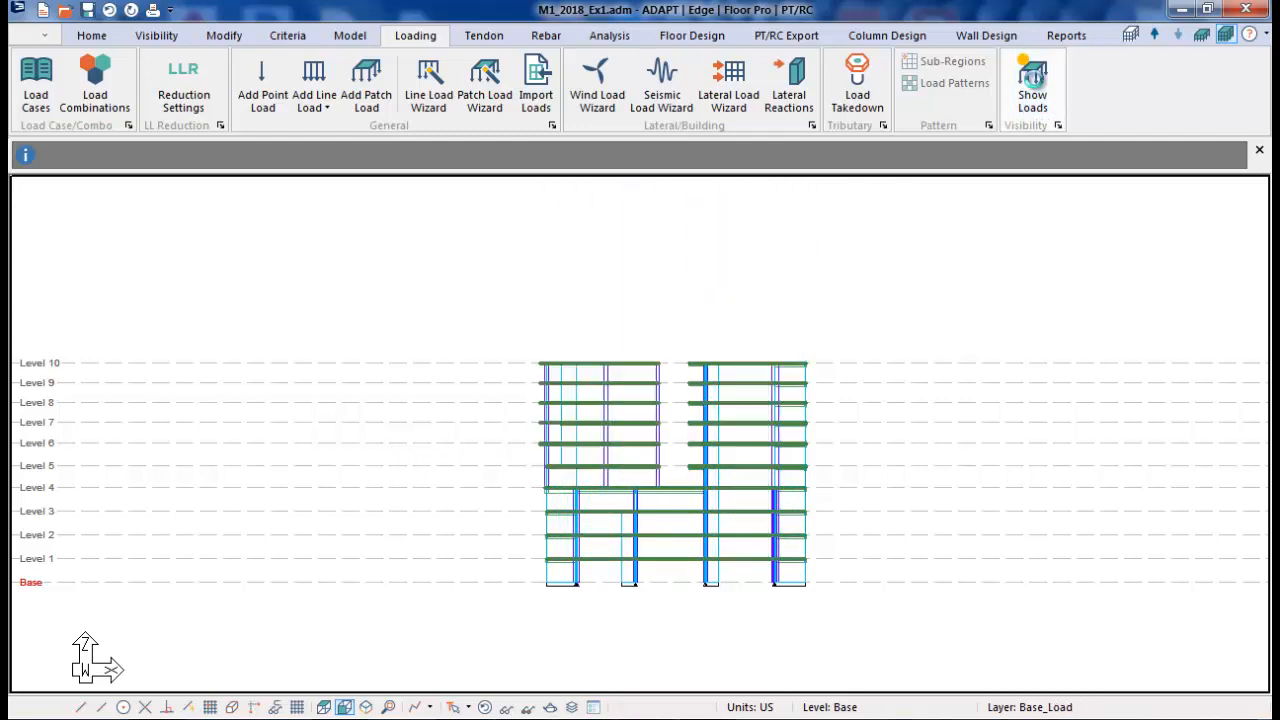
pyautogui.click(1033, 80)
pyautogui.click(1033, 80)
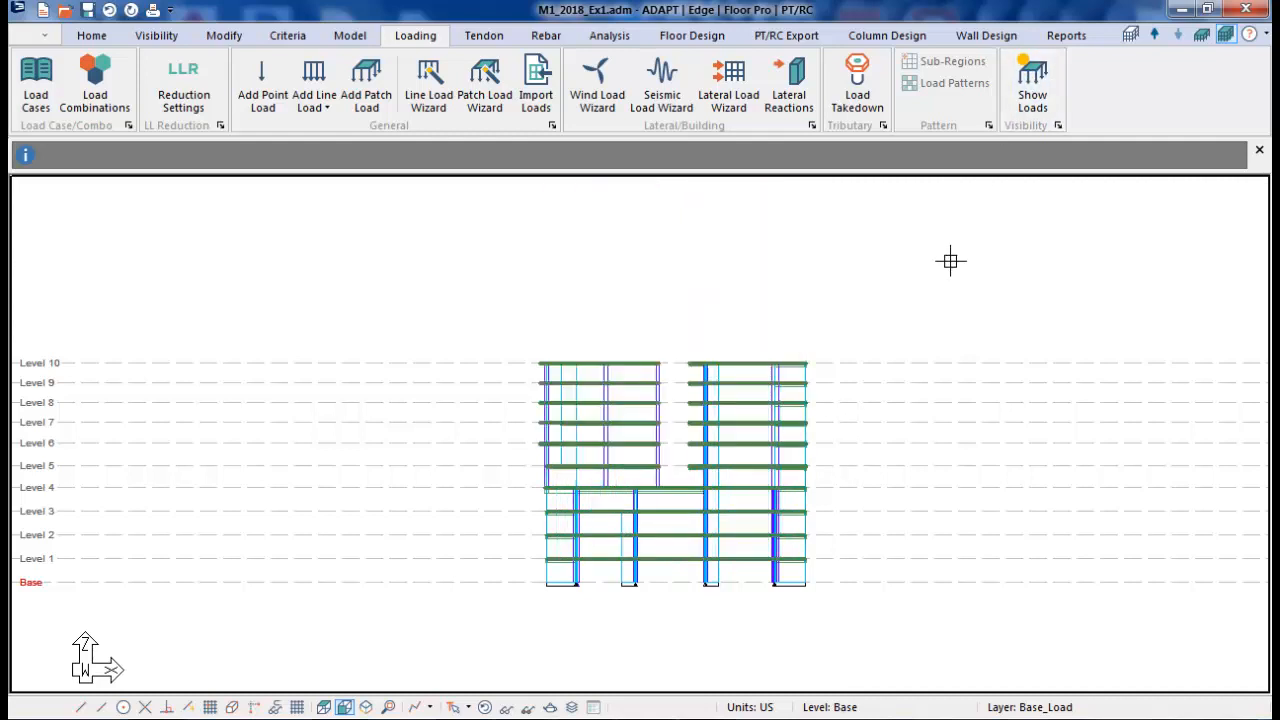
pyautogui.moveTo(908, 371); pyautogui.dragTo(894, 354, button='middle')
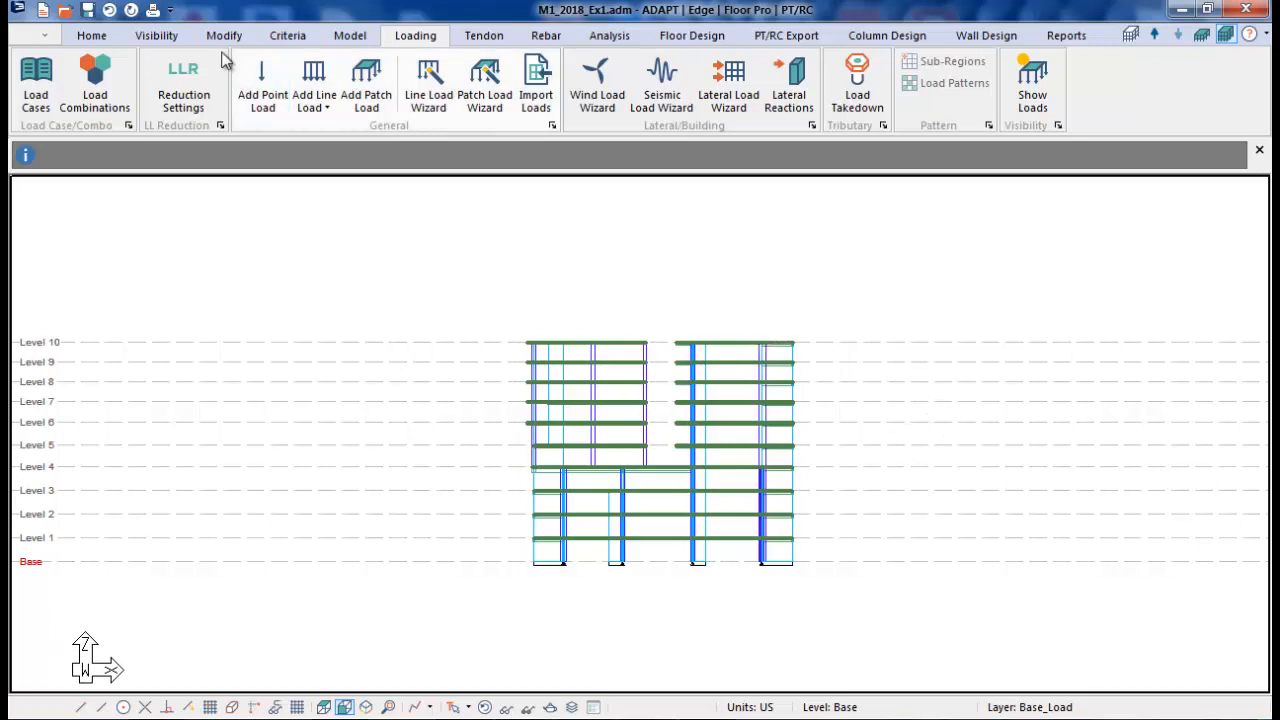
# - Try enabling point, line and patch load display in the view settings to review the load case options, and discard the changes
pyautogui.click(156, 35)
pyautogui.click(357, 88)
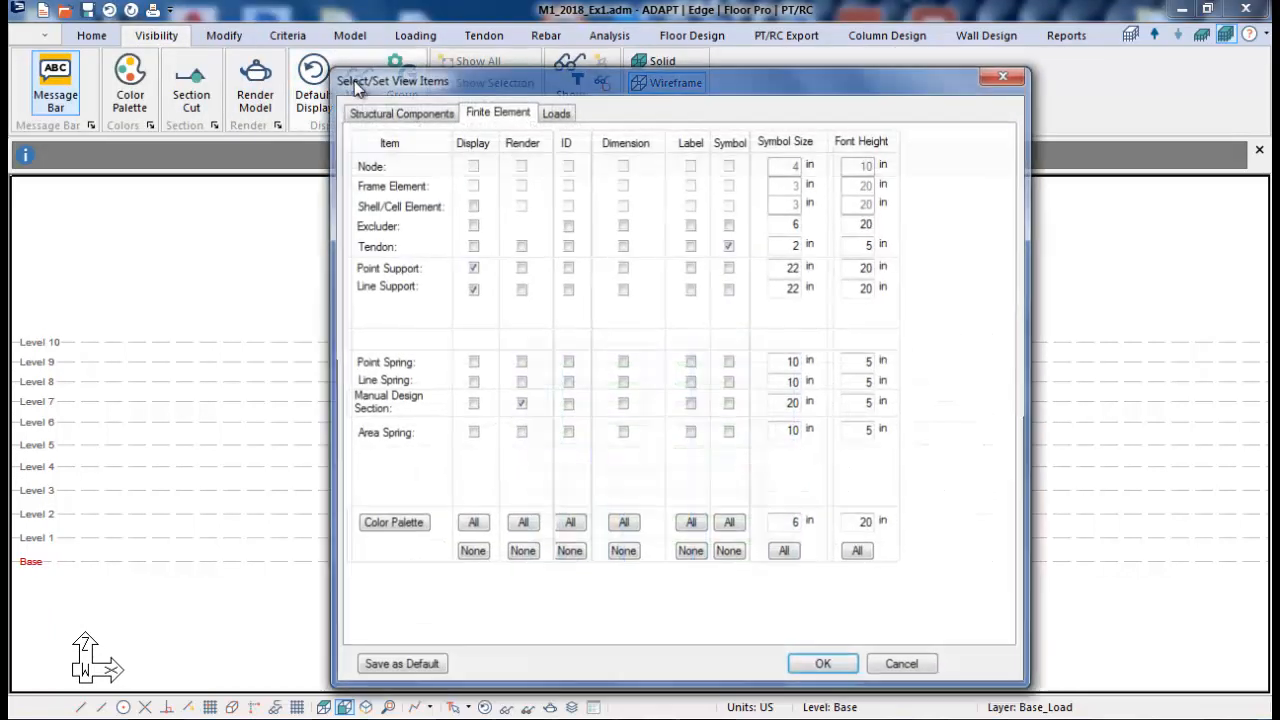
pyautogui.click(905, 668)
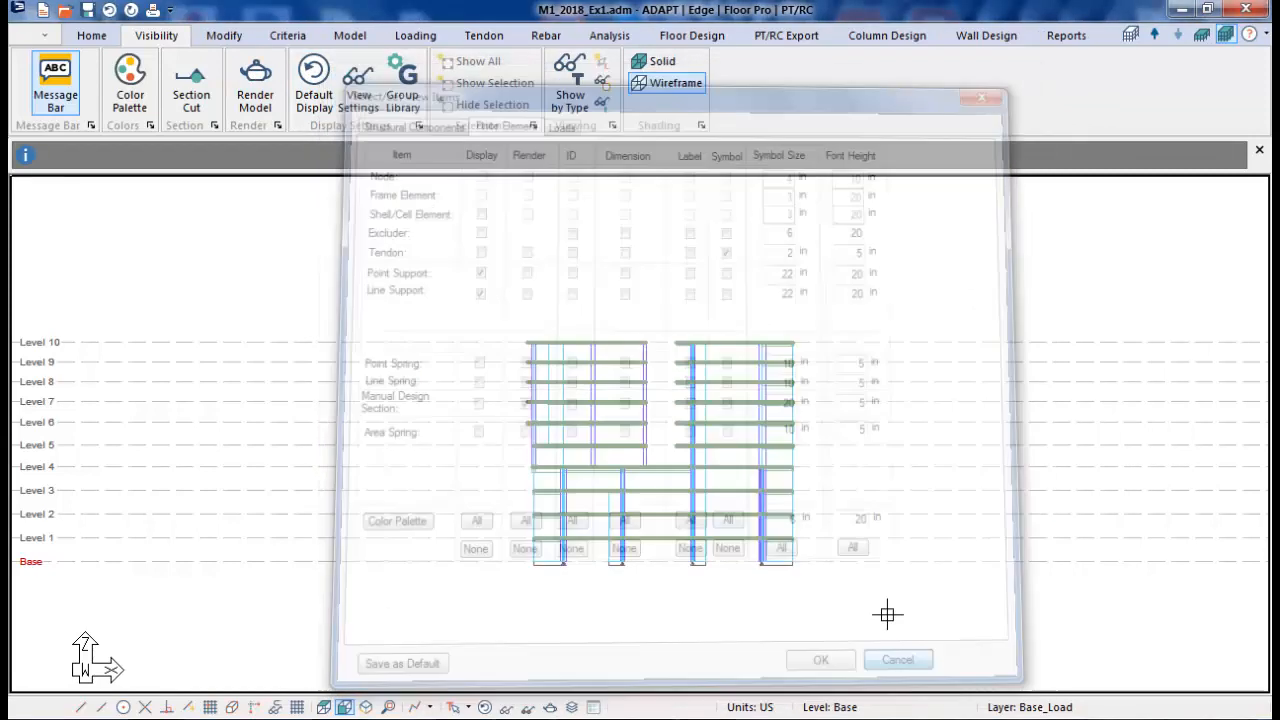
pyautogui.click(506, 707)
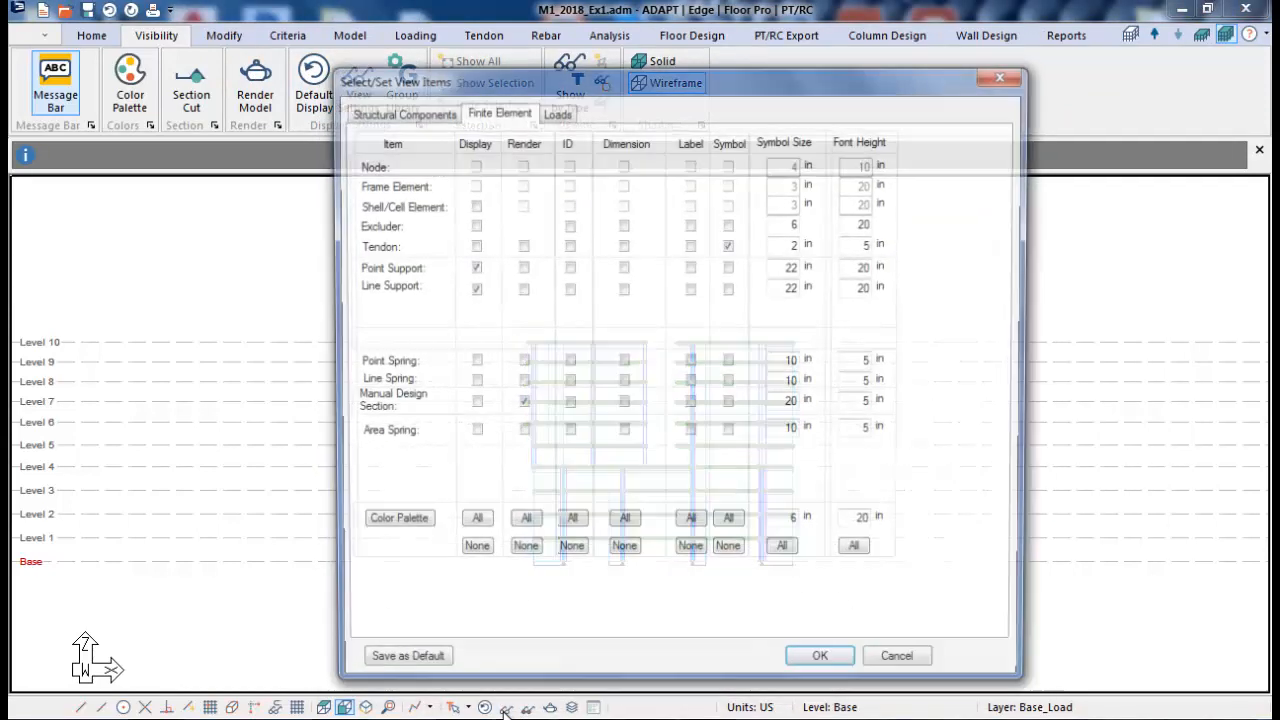
pyautogui.click(555, 111)
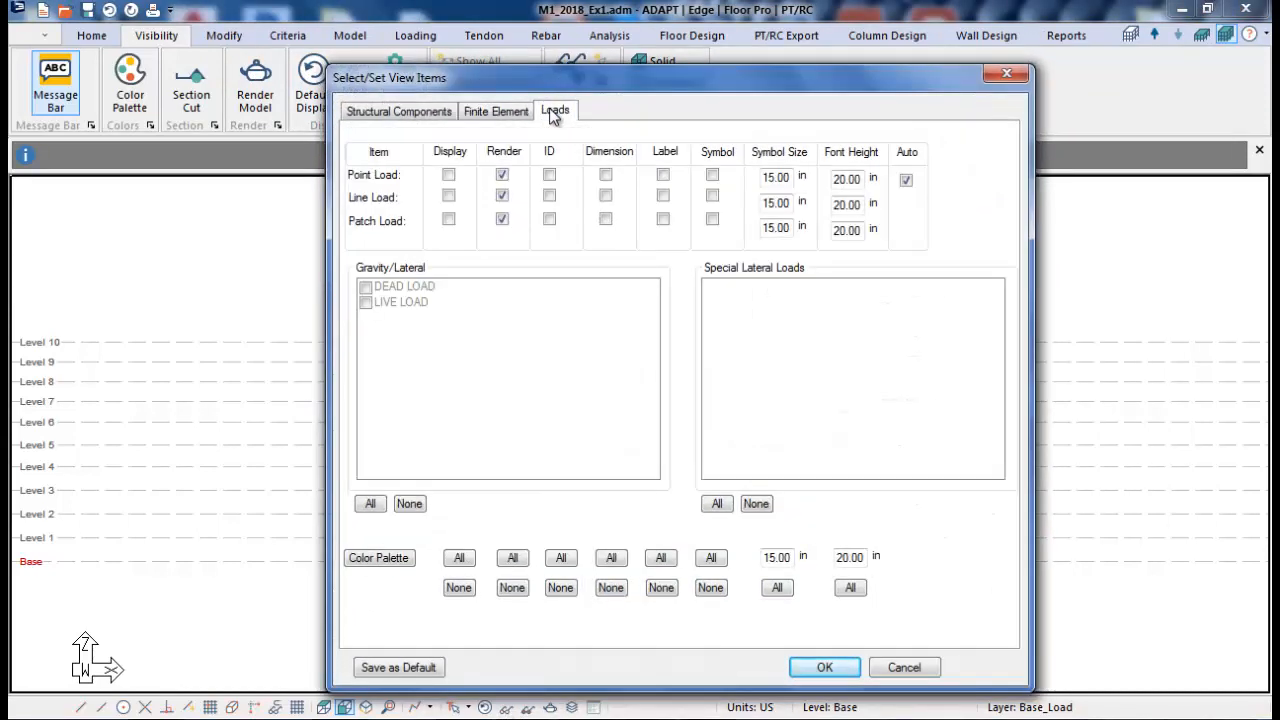
pyautogui.click(449, 175)
pyautogui.click(449, 197)
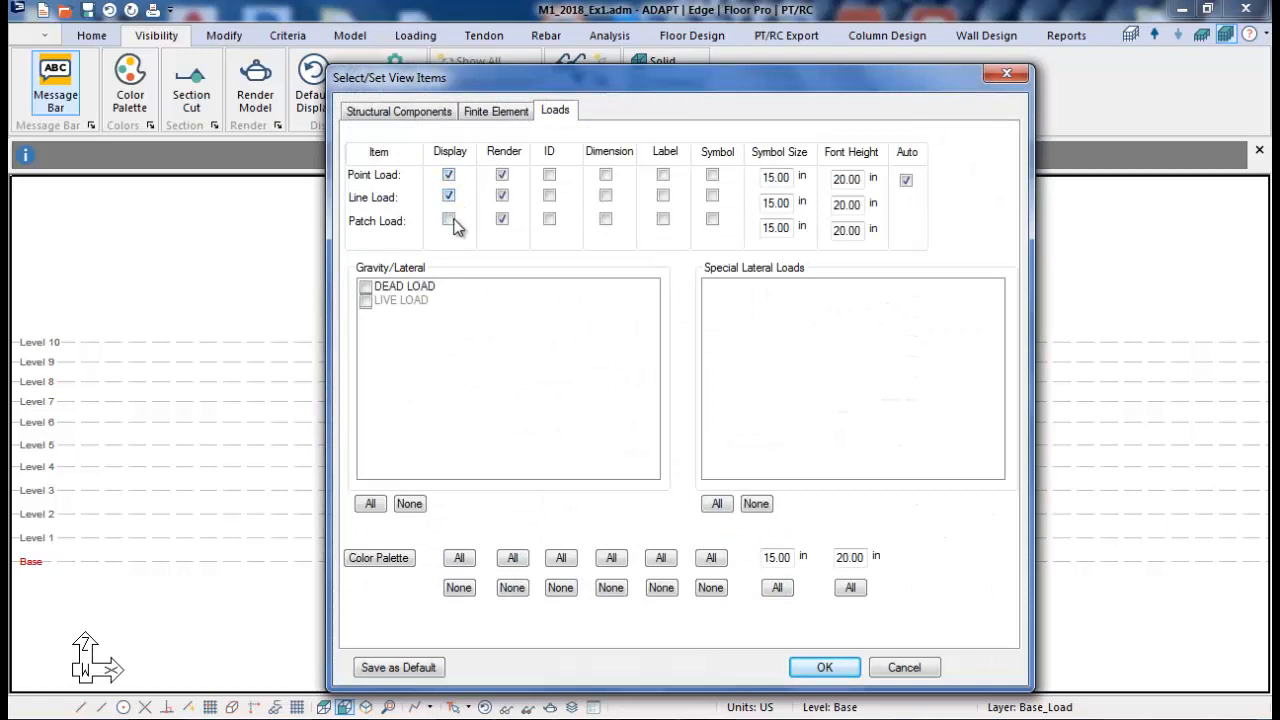
pyautogui.click(449, 220)
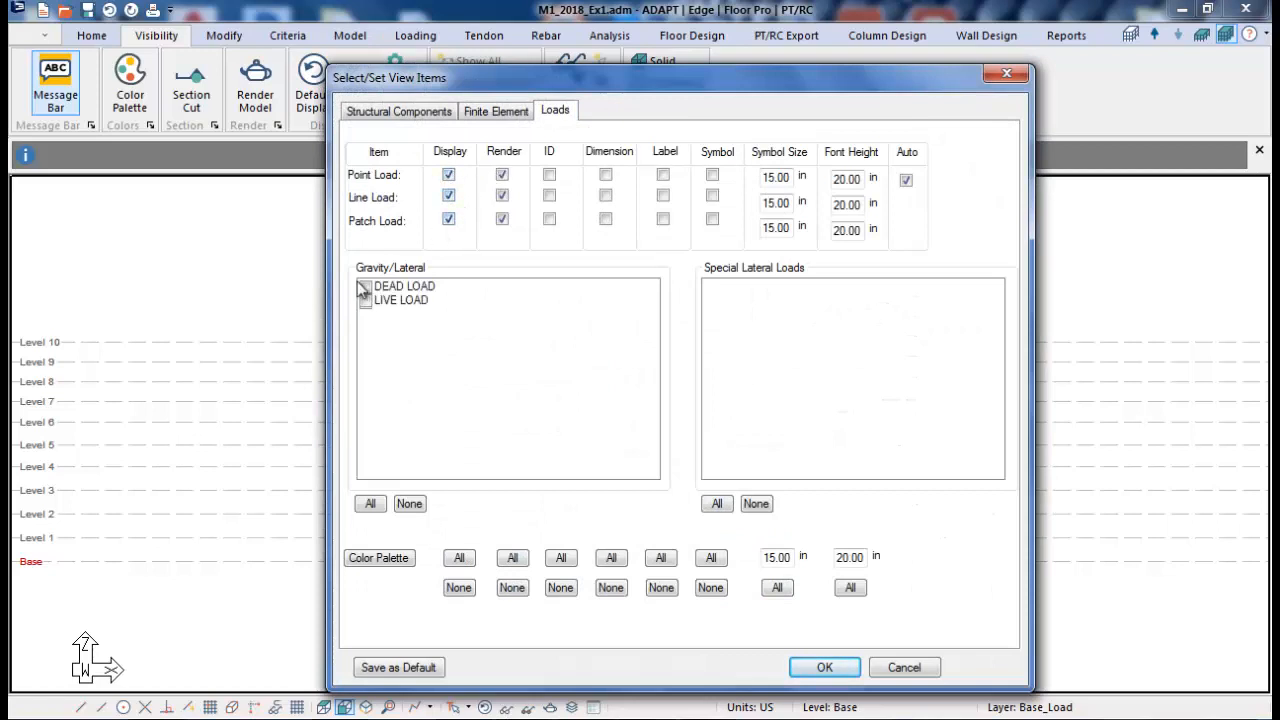
pyautogui.click(900, 664)
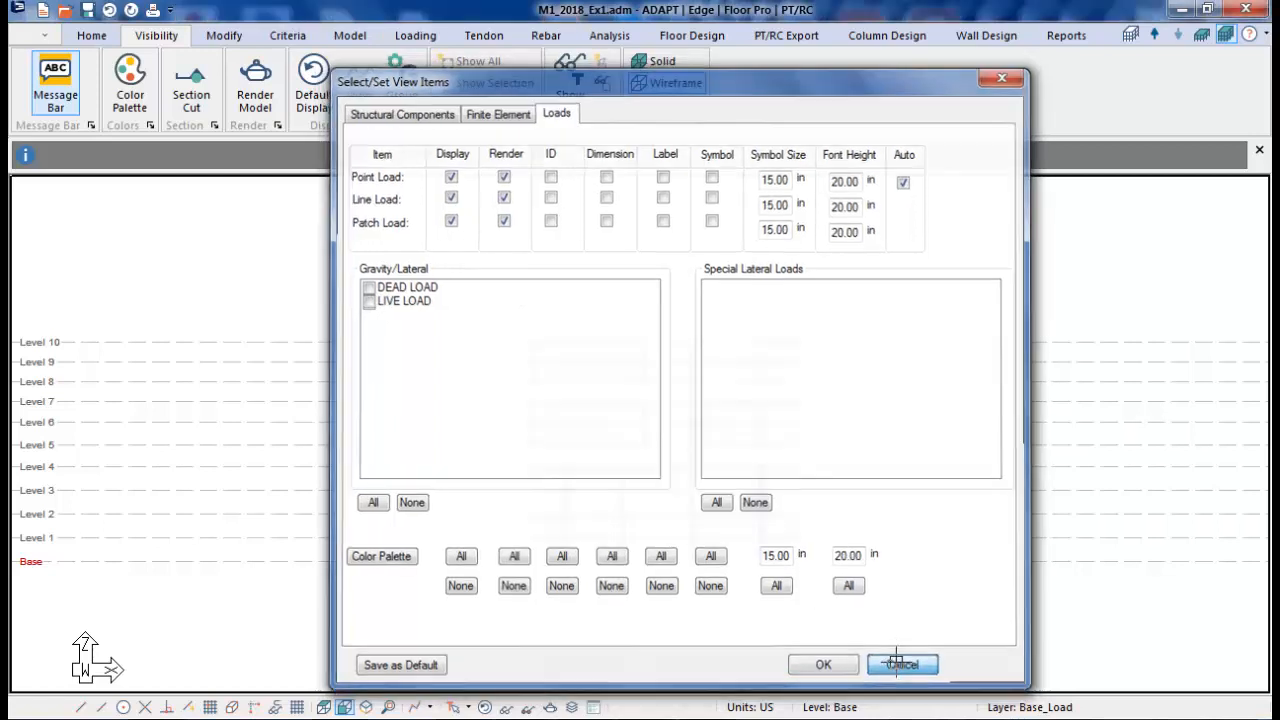
# - Configure the Wind Load Wizard with the orthogonal direction, torsional moment at 15% eccentricities e1 and e2, and a basic wind speed of 115 mph
pyautogui.scroll(2, 866, 506)
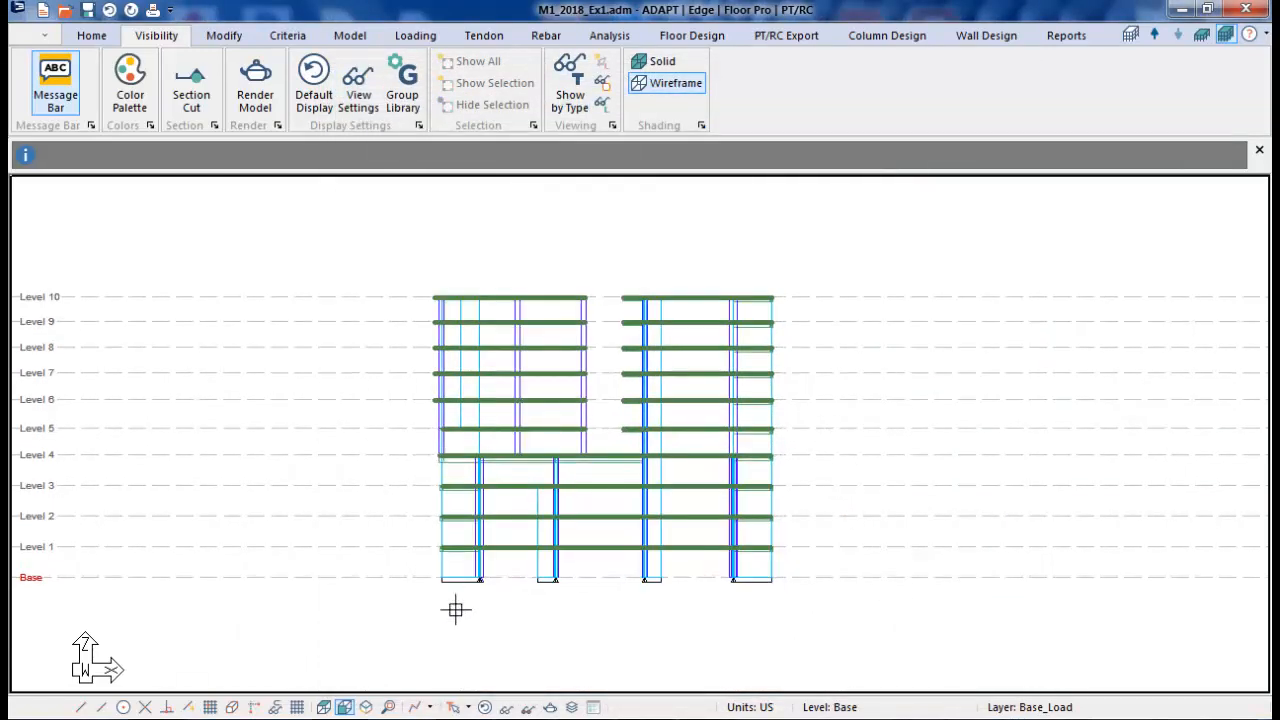
pyautogui.scroll(1, 451, 618)
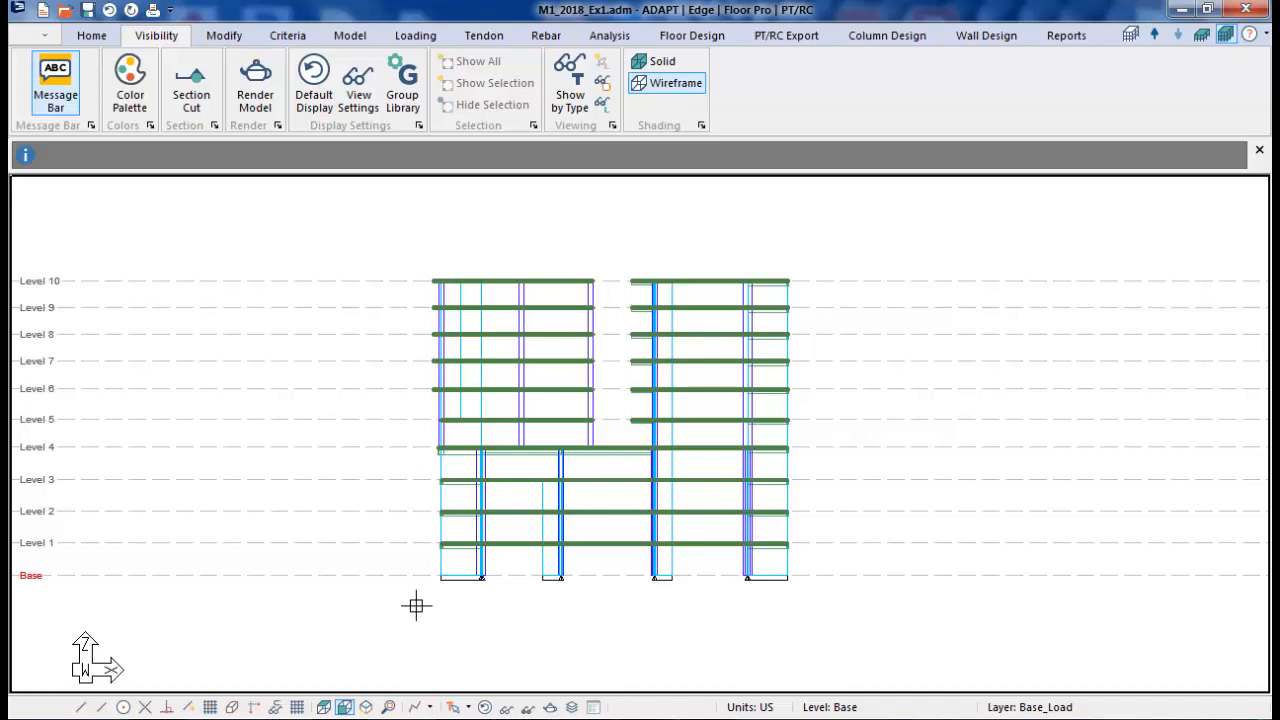
pyautogui.click(408, 38)
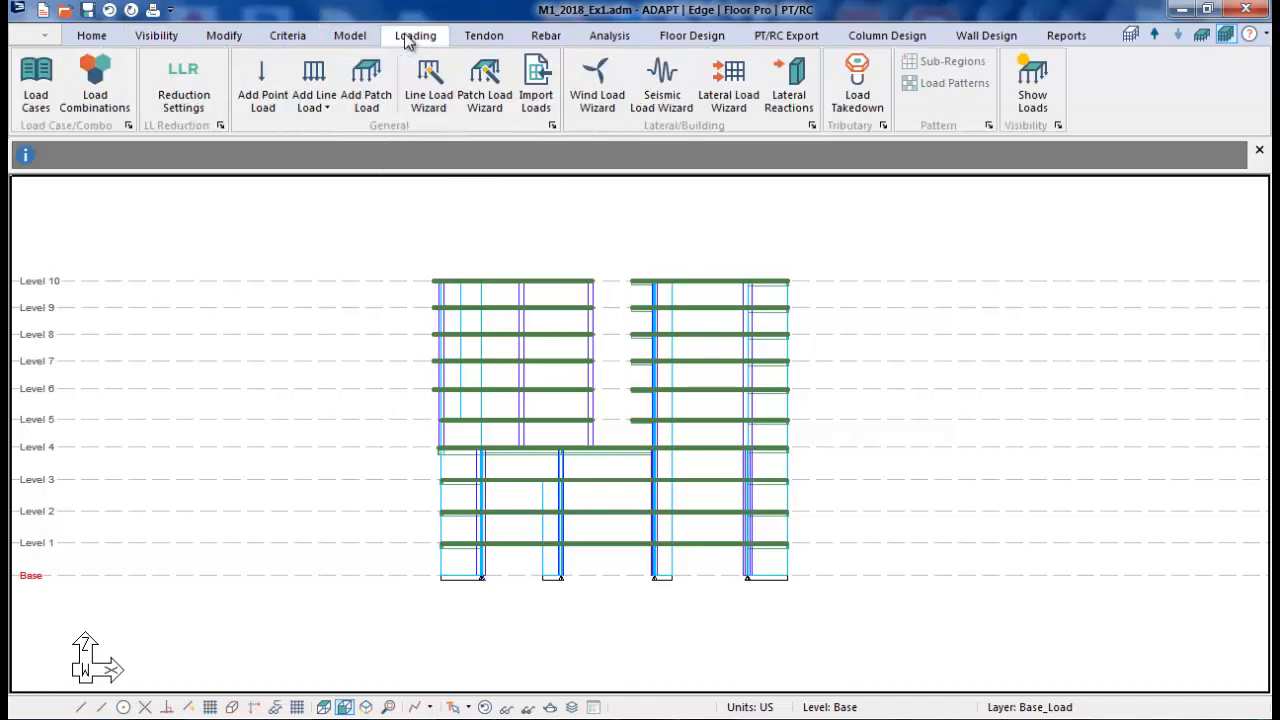
pyautogui.click(610, 98)
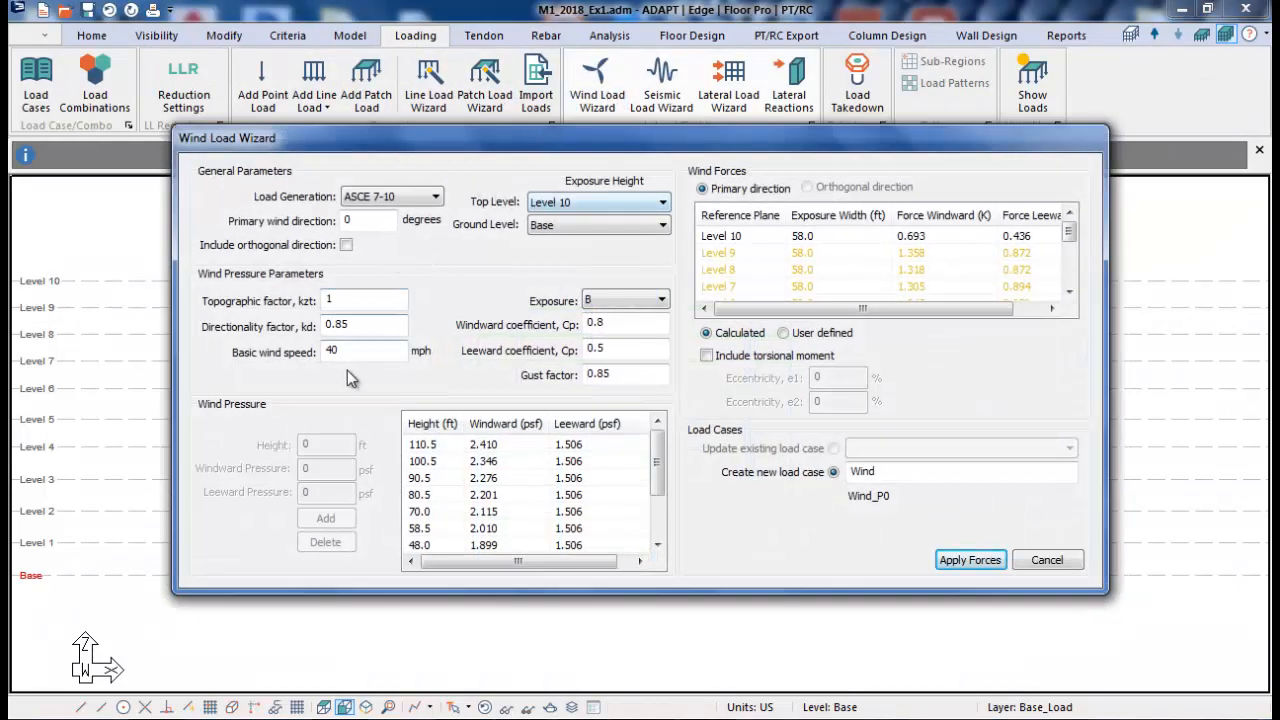
pyautogui.click(346, 246)
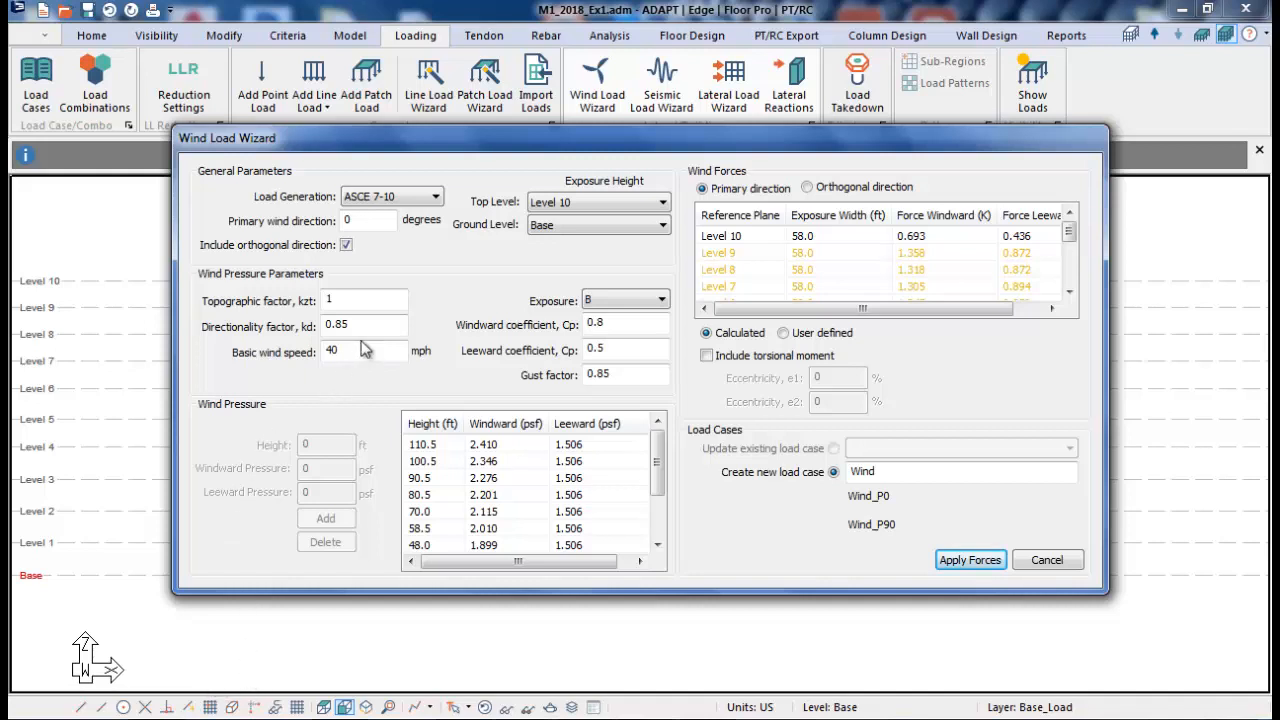
pyautogui.click(706, 357)
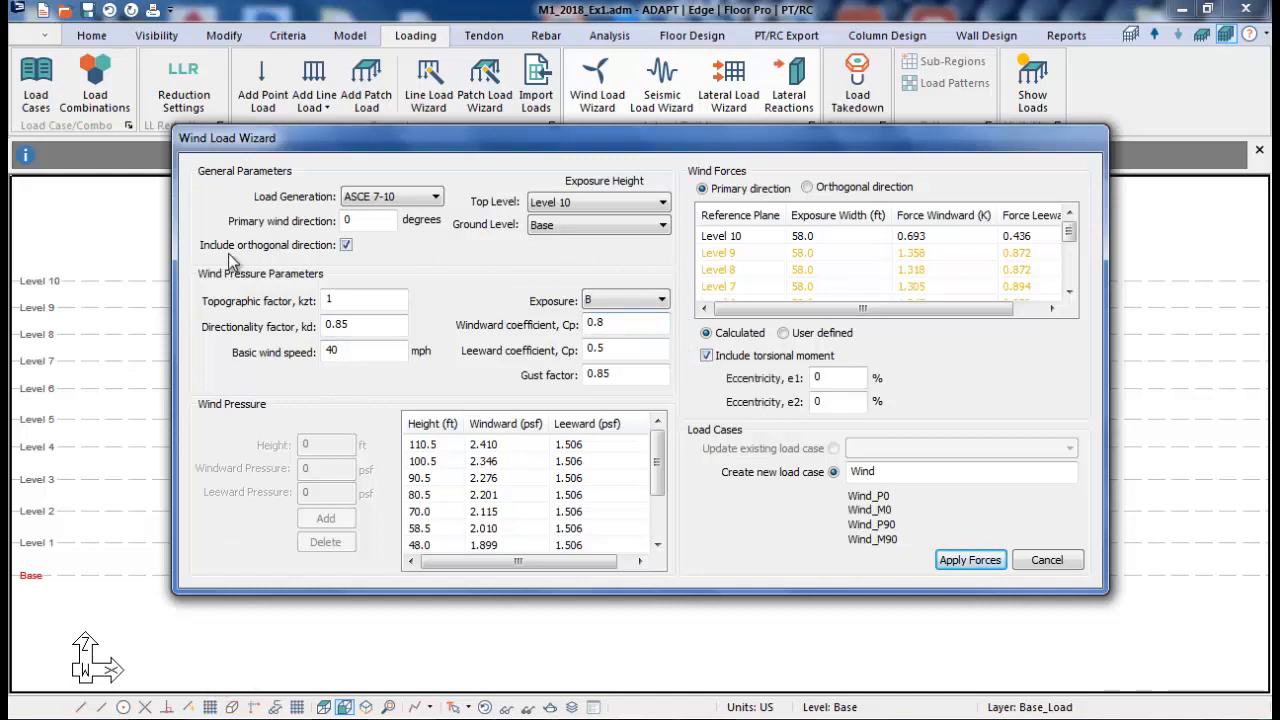
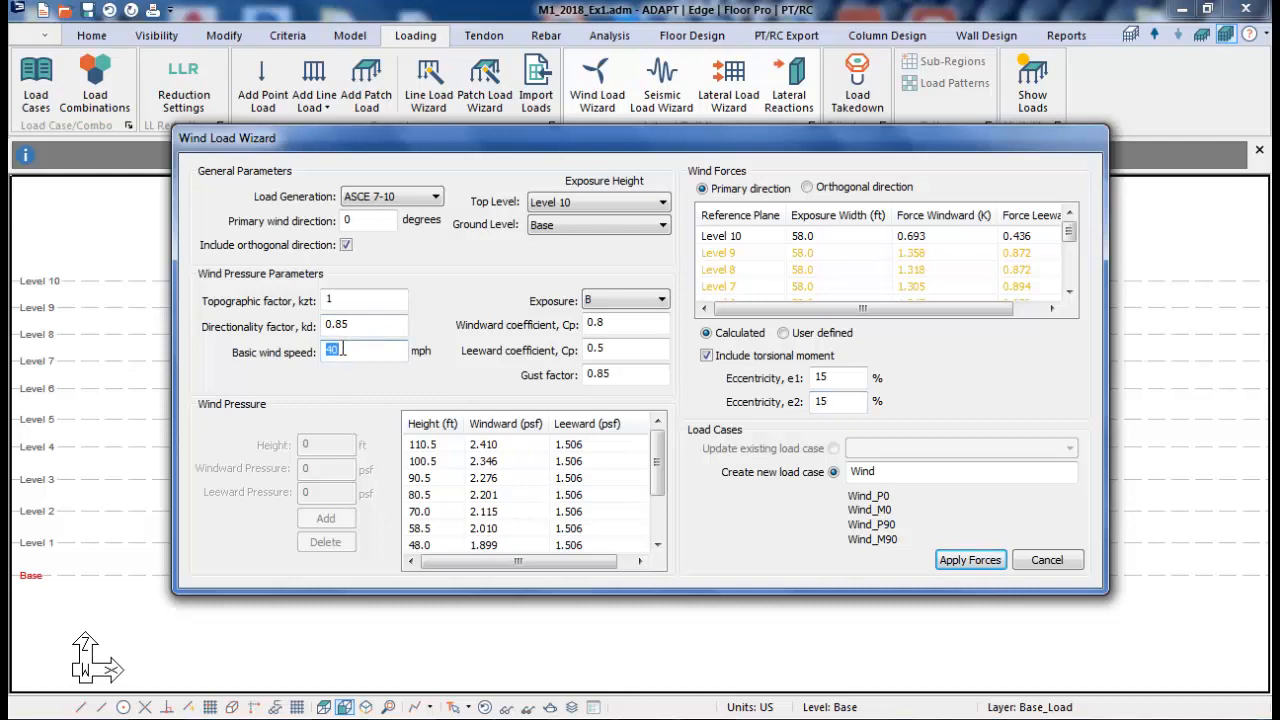
pyautogui.write('115')
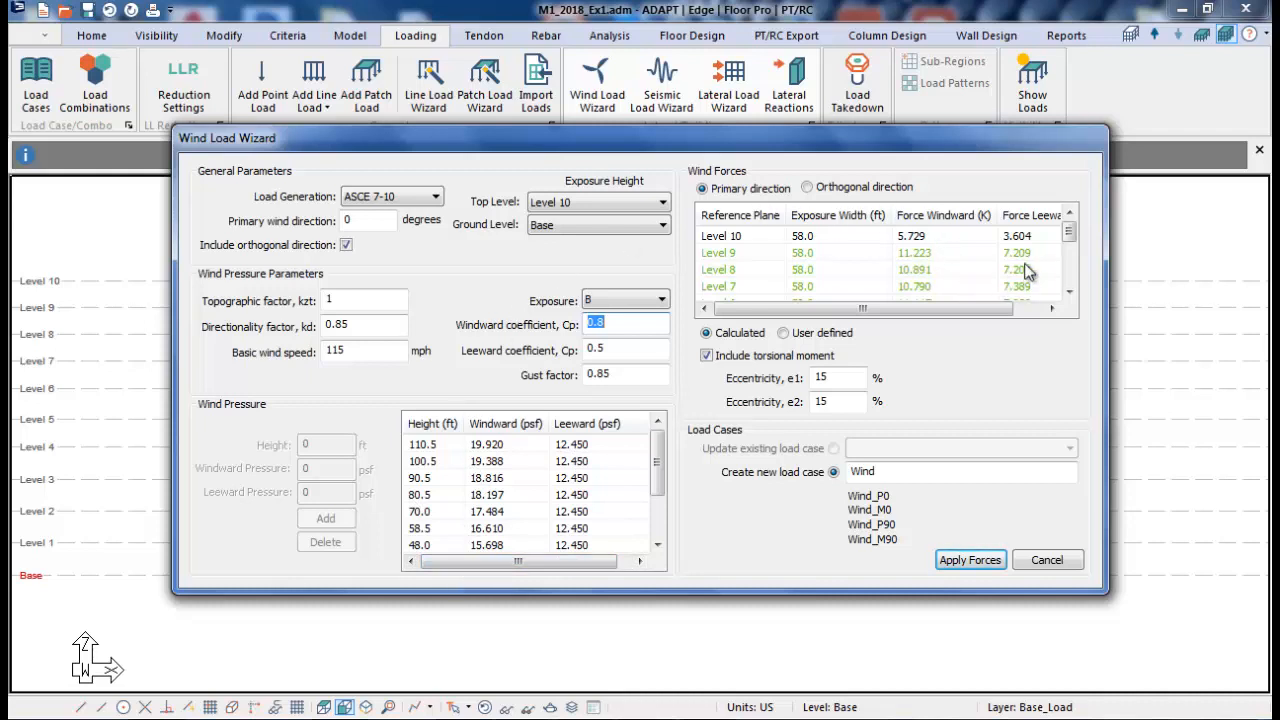
# - Try user-defined wind forces by opening the Level 9 windward force for editing, and return to calculated forces
pyautogui.click(785, 335)
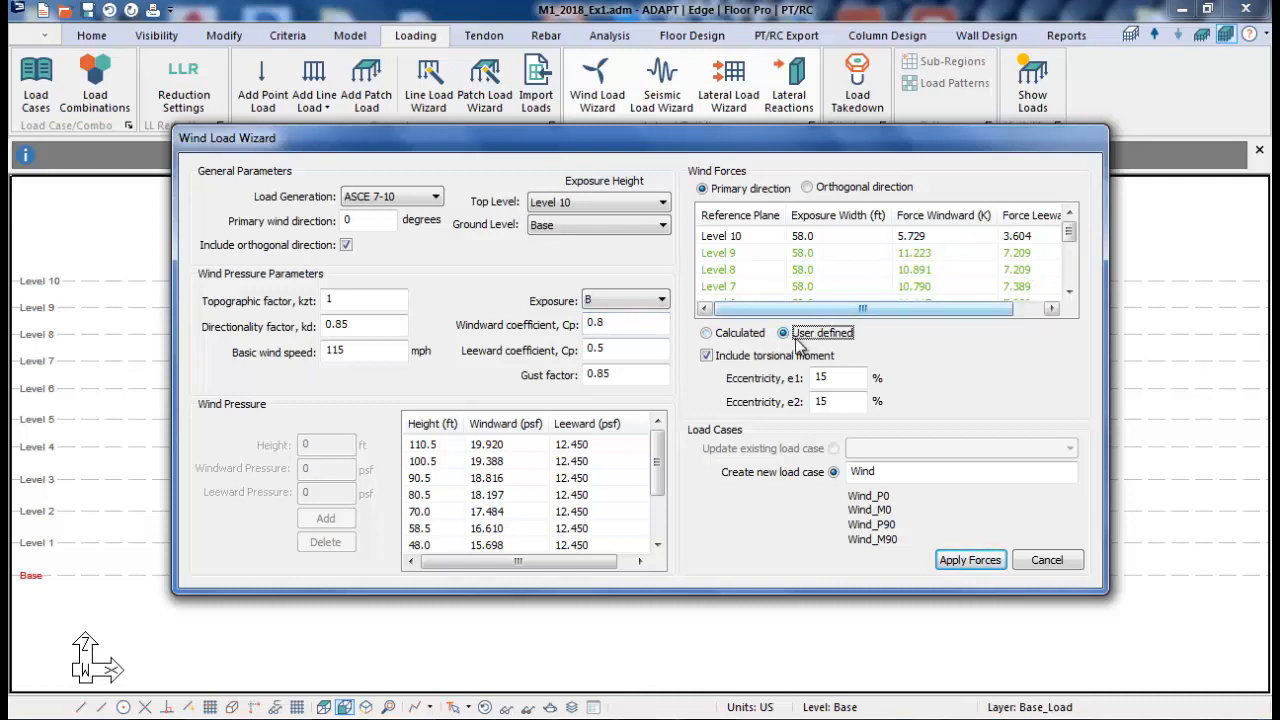
pyautogui.click(913, 256)
pyautogui.click(915, 257)
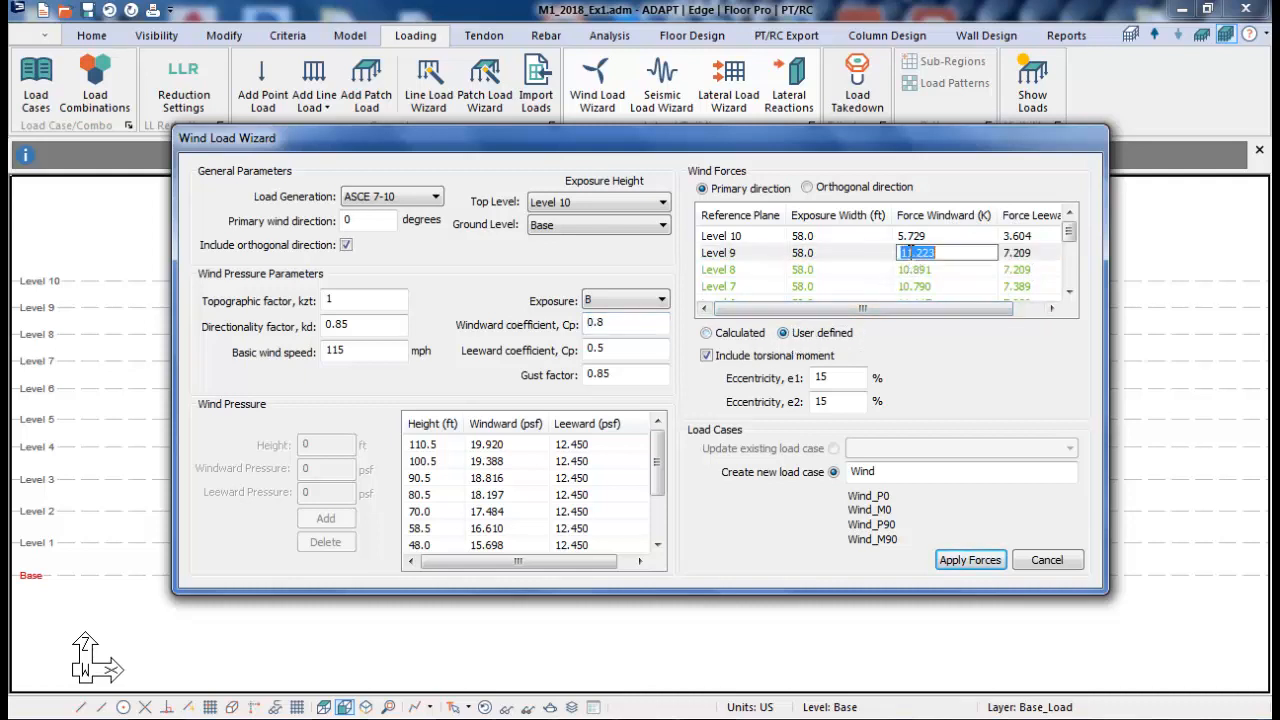
pyautogui.click(707, 333)
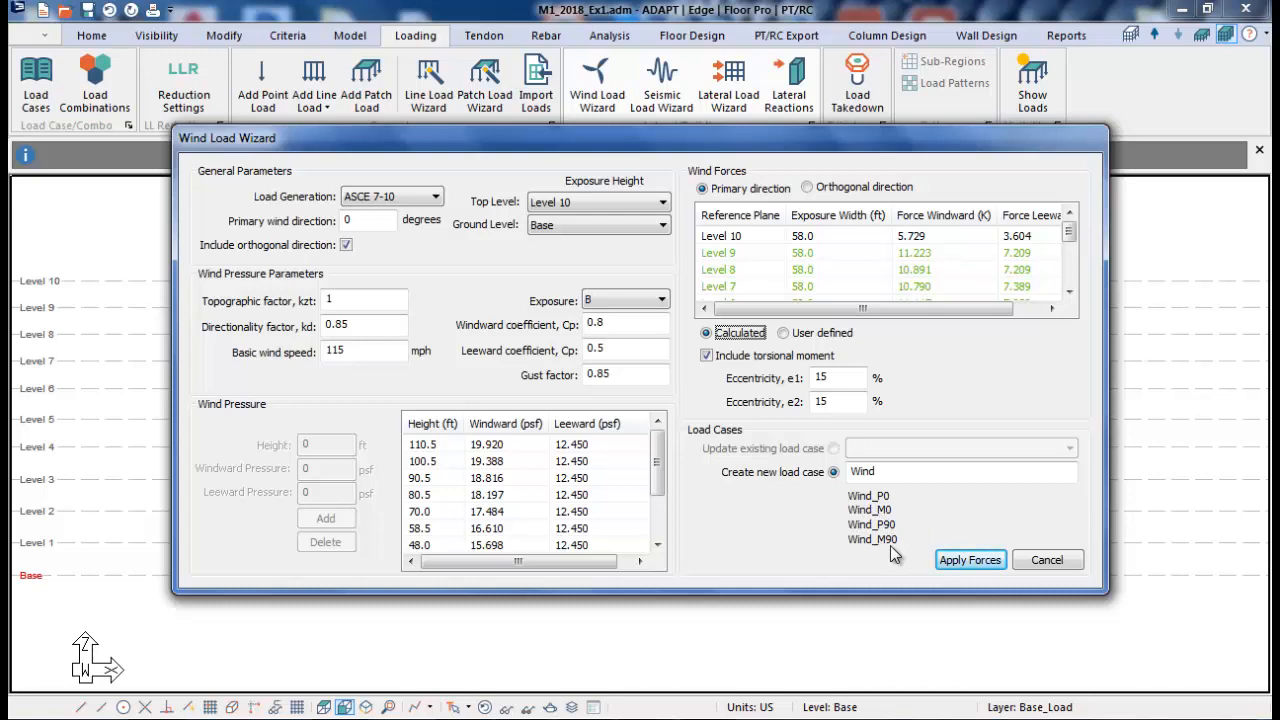
# - Apply the wind forces as new Wind load cases and show the loaded building in an isometric view
pyautogui.click(966, 561)
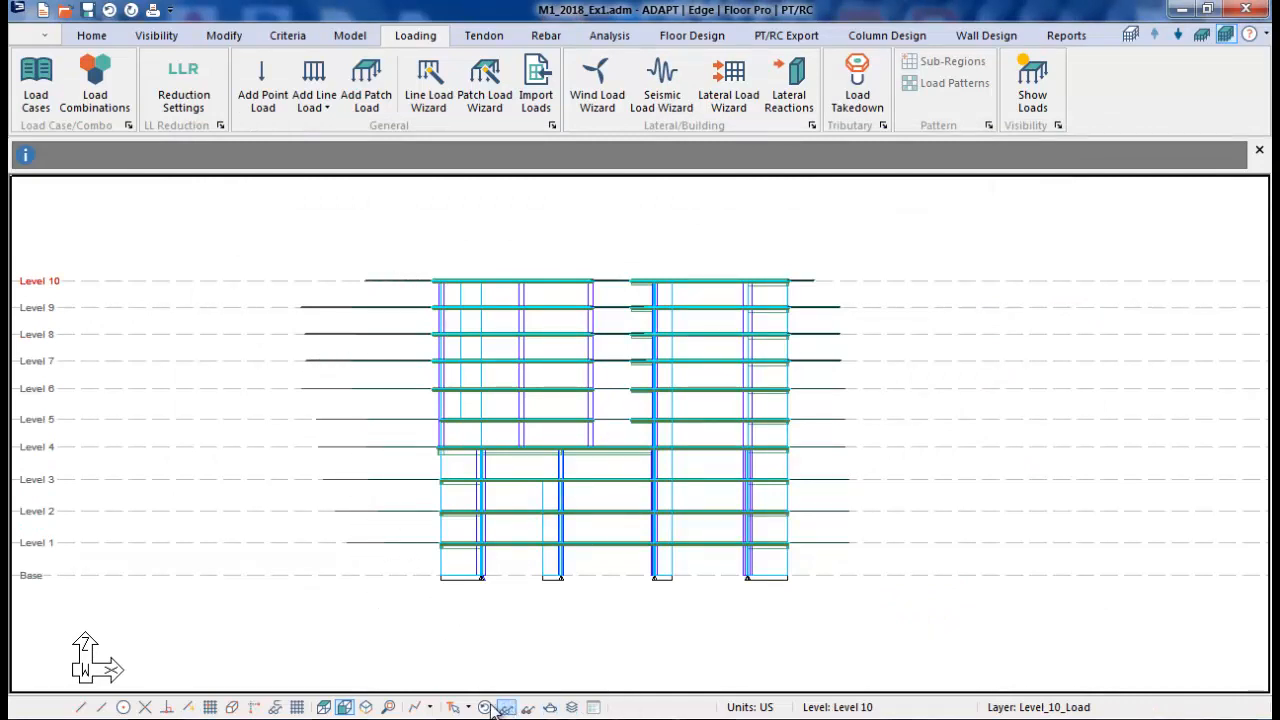
pyautogui.click(366, 707)
pyautogui.moveTo(547, 674); pyautogui.dragTo(470, 448)
pyautogui.scroll(5, 675, 462)
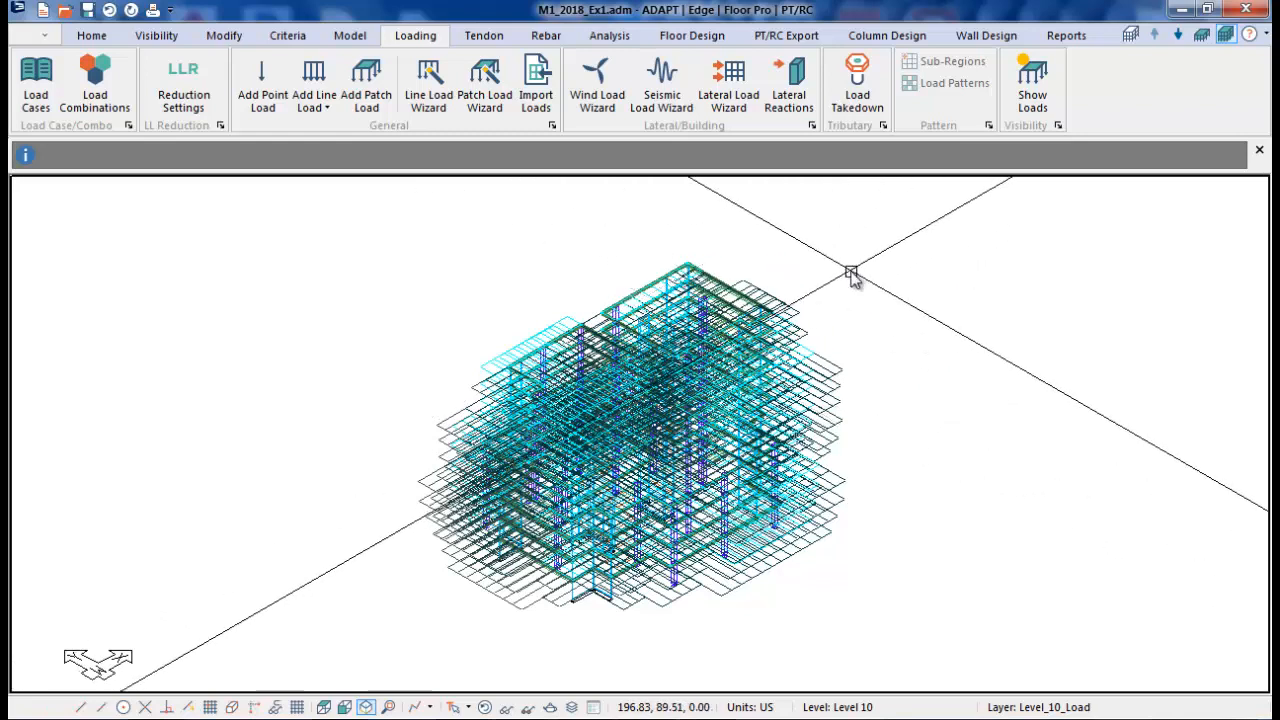
# - Limit the load display to the line loads of the WIND_P0 case in the isometric view
pyautogui.click(505, 707)
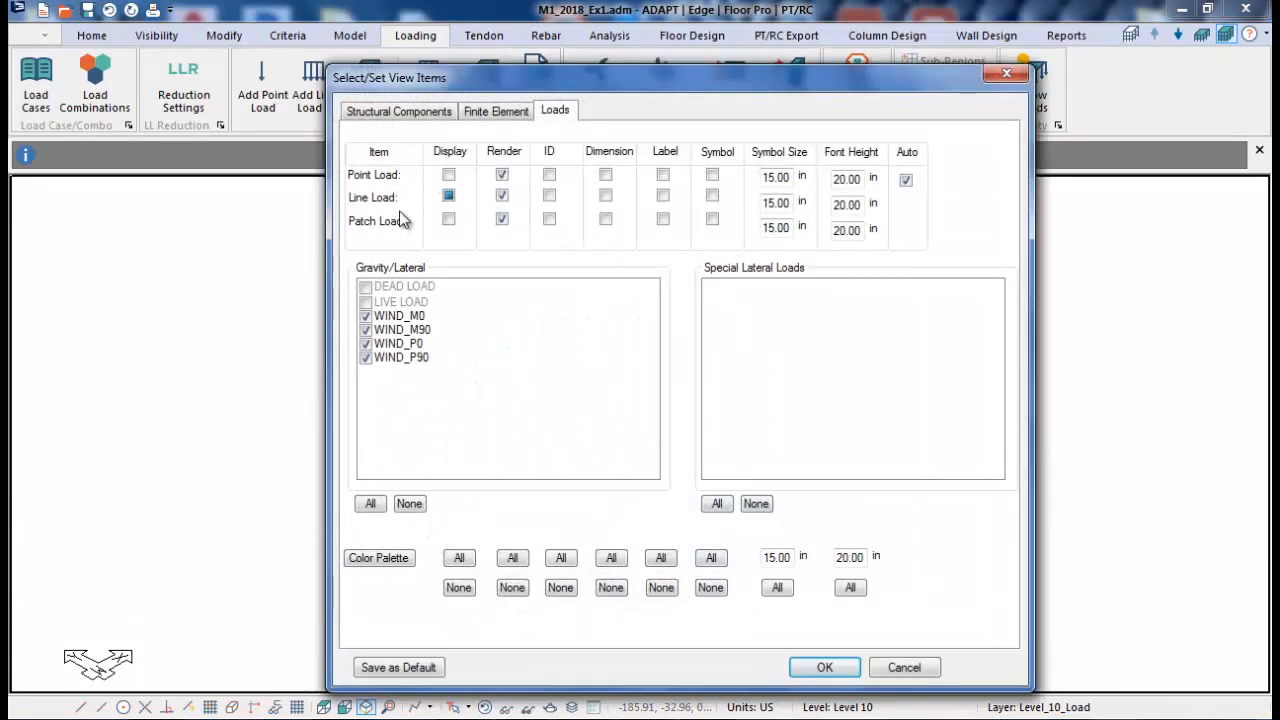
pyautogui.click(448, 197)
pyautogui.click(448, 197)
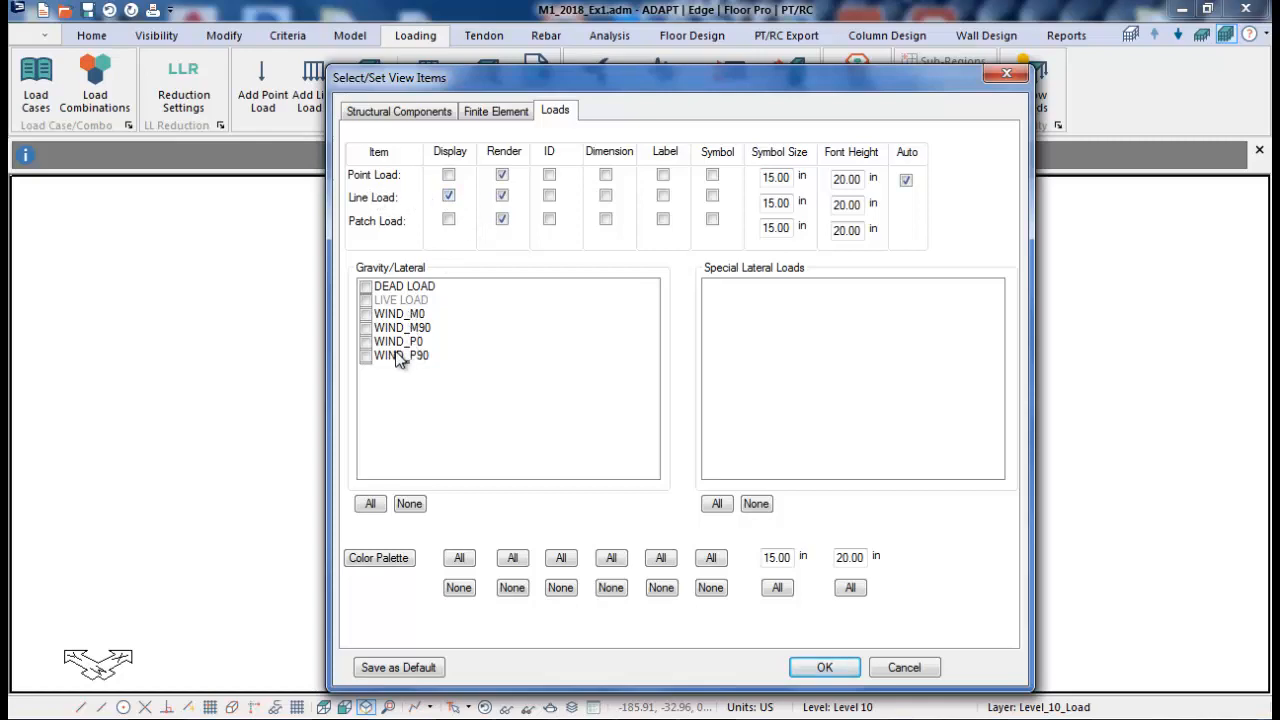
pyautogui.click(366, 342)
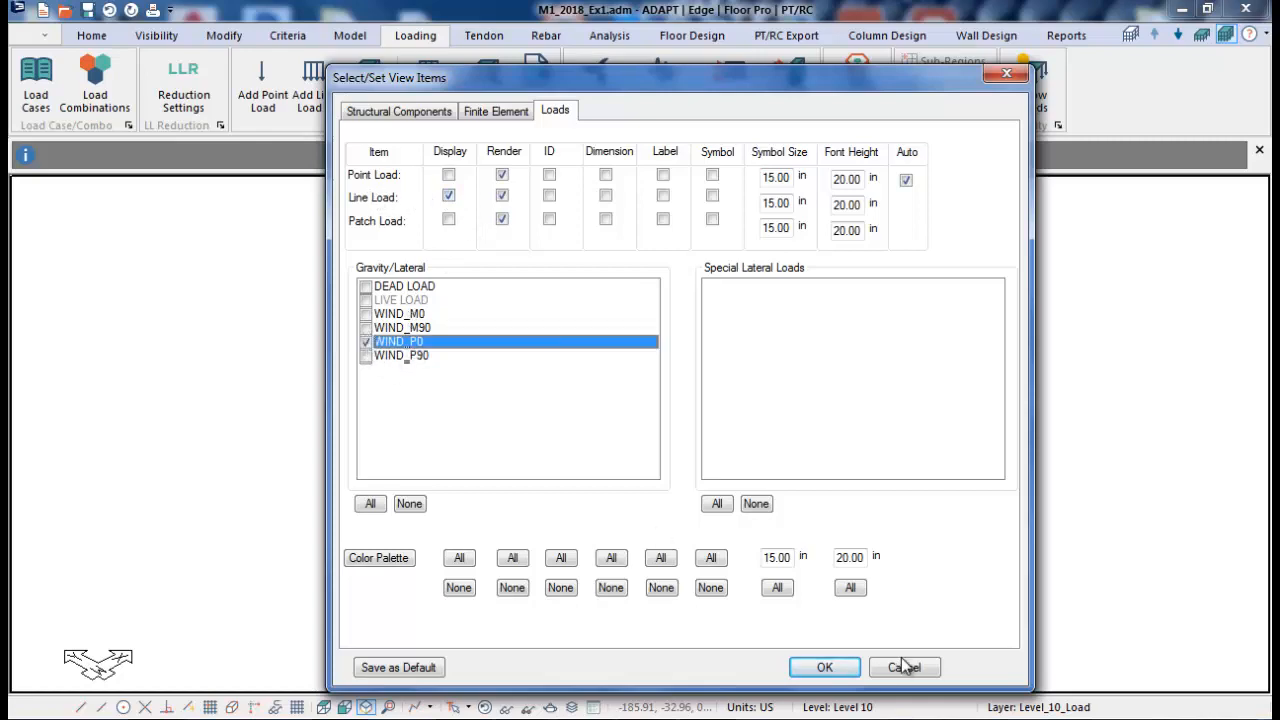
pyautogui.click(825, 667)
pyautogui.moveTo(829, 651); pyautogui.dragTo(437, 543)
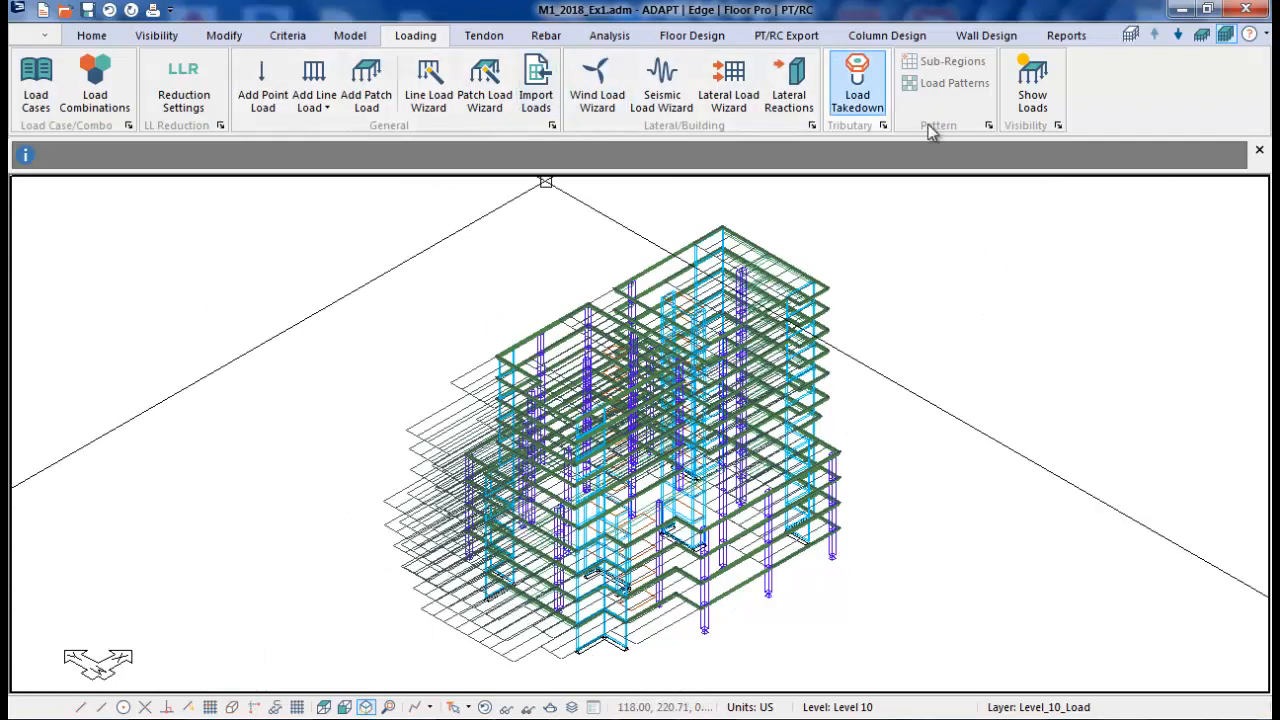
# - Isolate Level 10, inspect the Wind_P0 line loads at two slab edges including their lateral components, and return to the whole building
pyautogui.click(1202, 35)
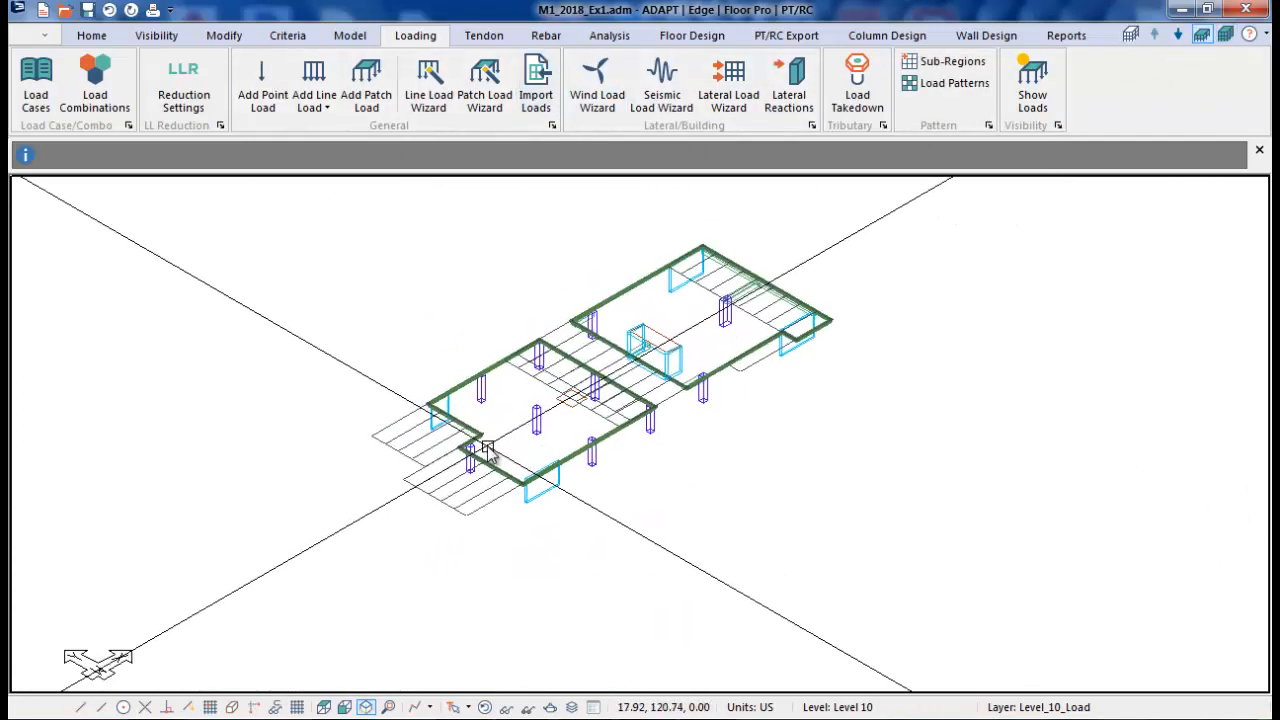
pyautogui.doubleClick(403, 437)
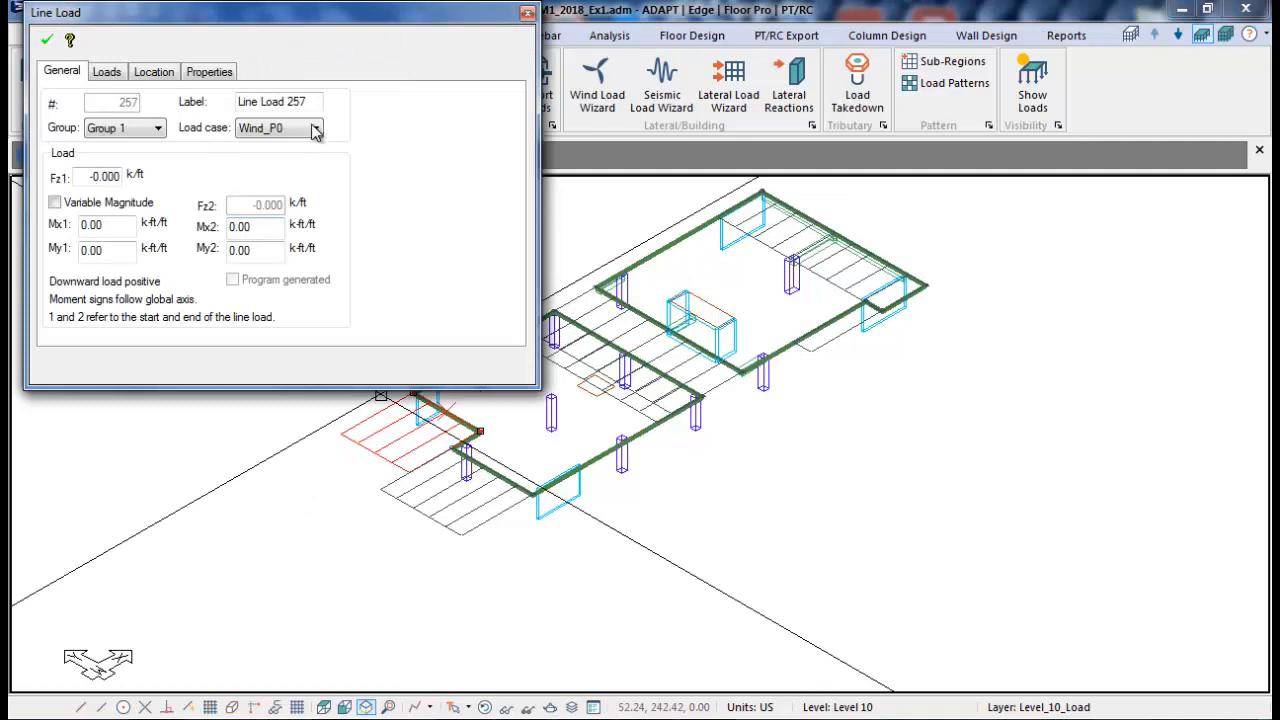
pyautogui.click(107, 75)
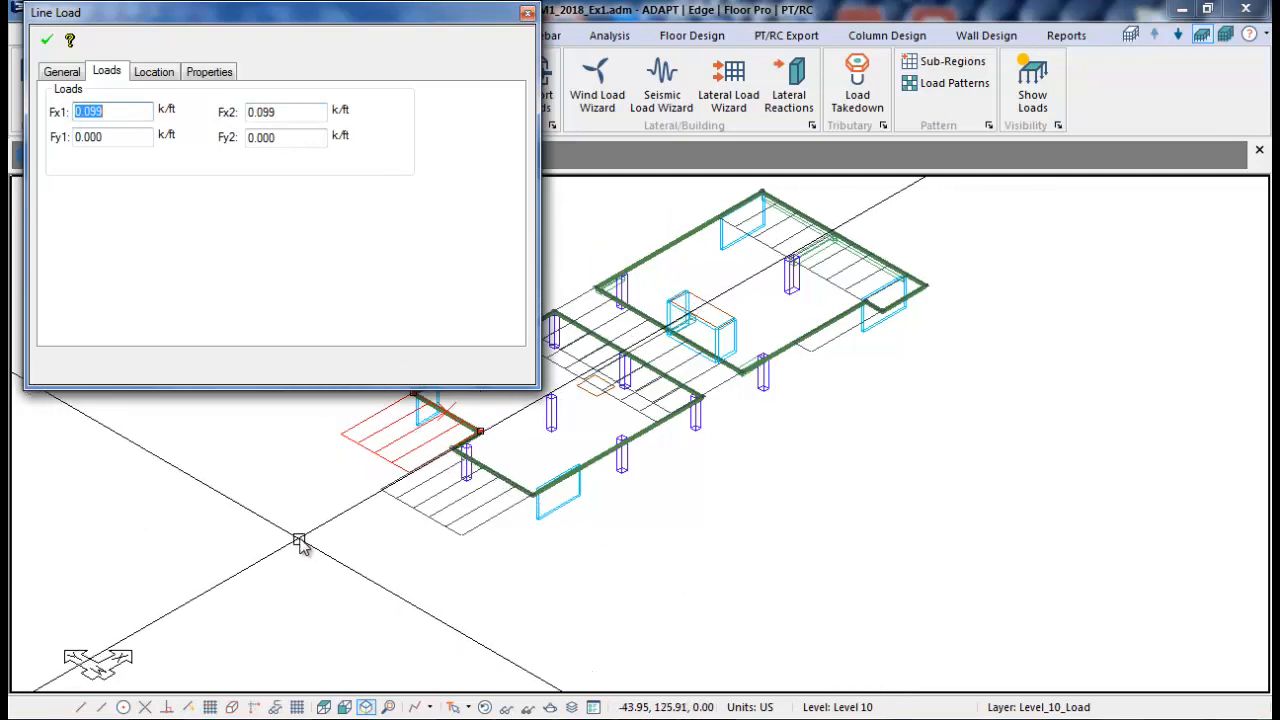
pyautogui.click(566, 372)
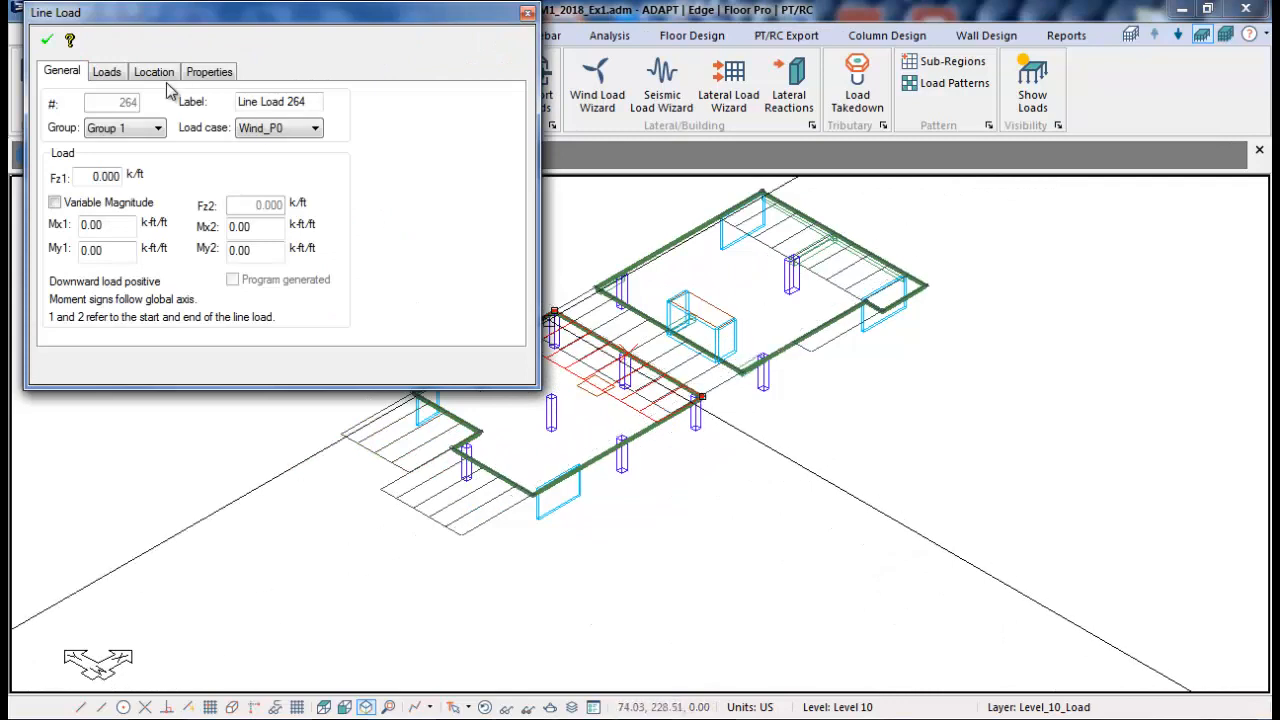
pyautogui.click(606, 240)
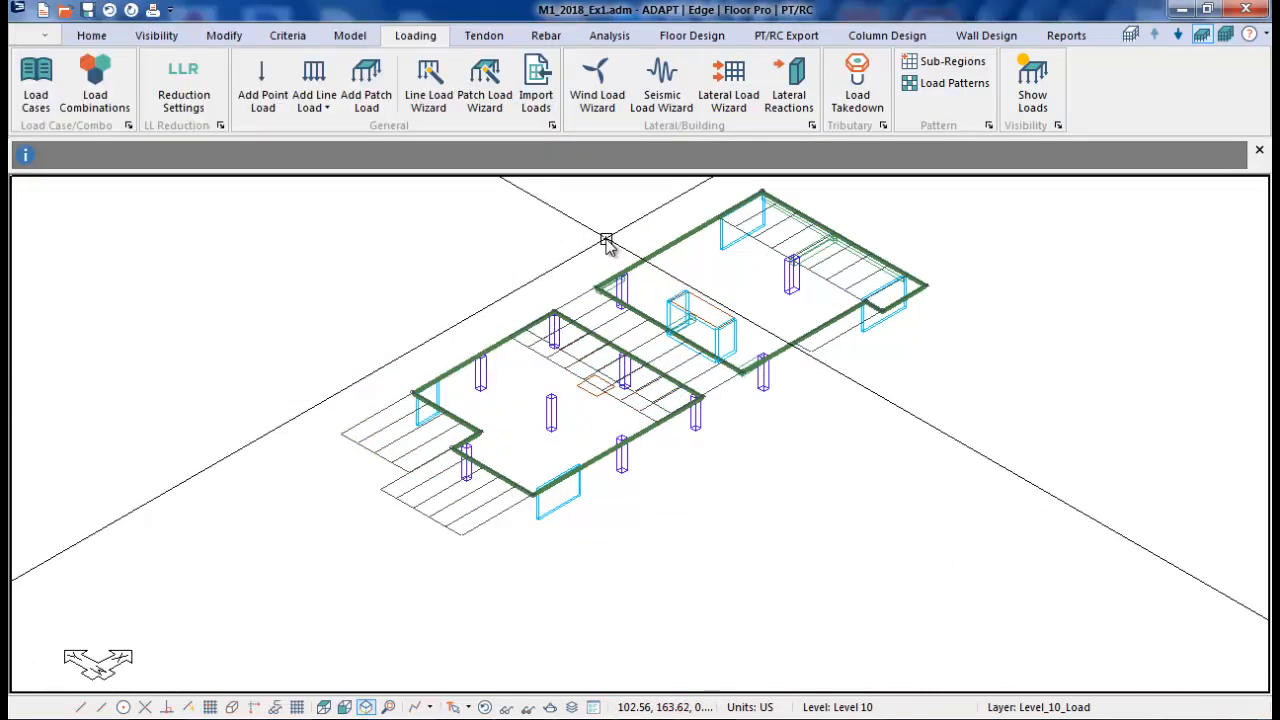
pyautogui.moveTo(712, 348); pyautogui.dragTo(732, 388, button='middle')
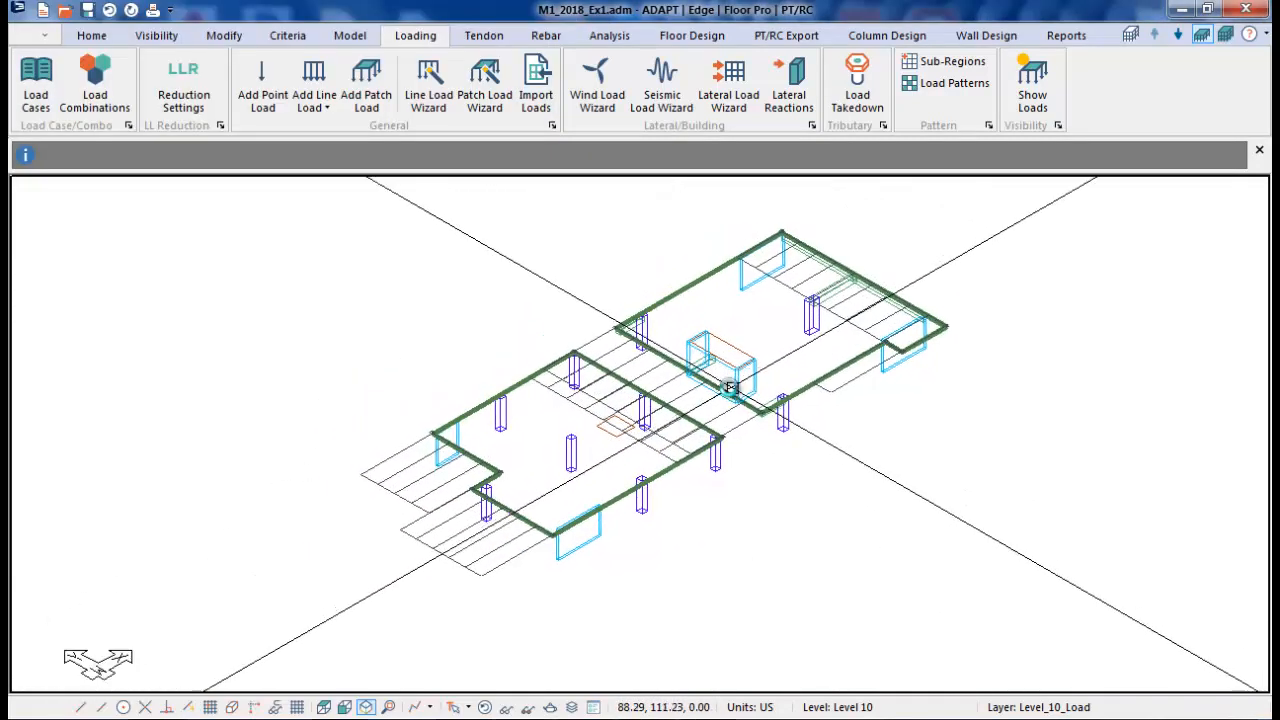
pyautogui.scroll(-1, 732, 388)
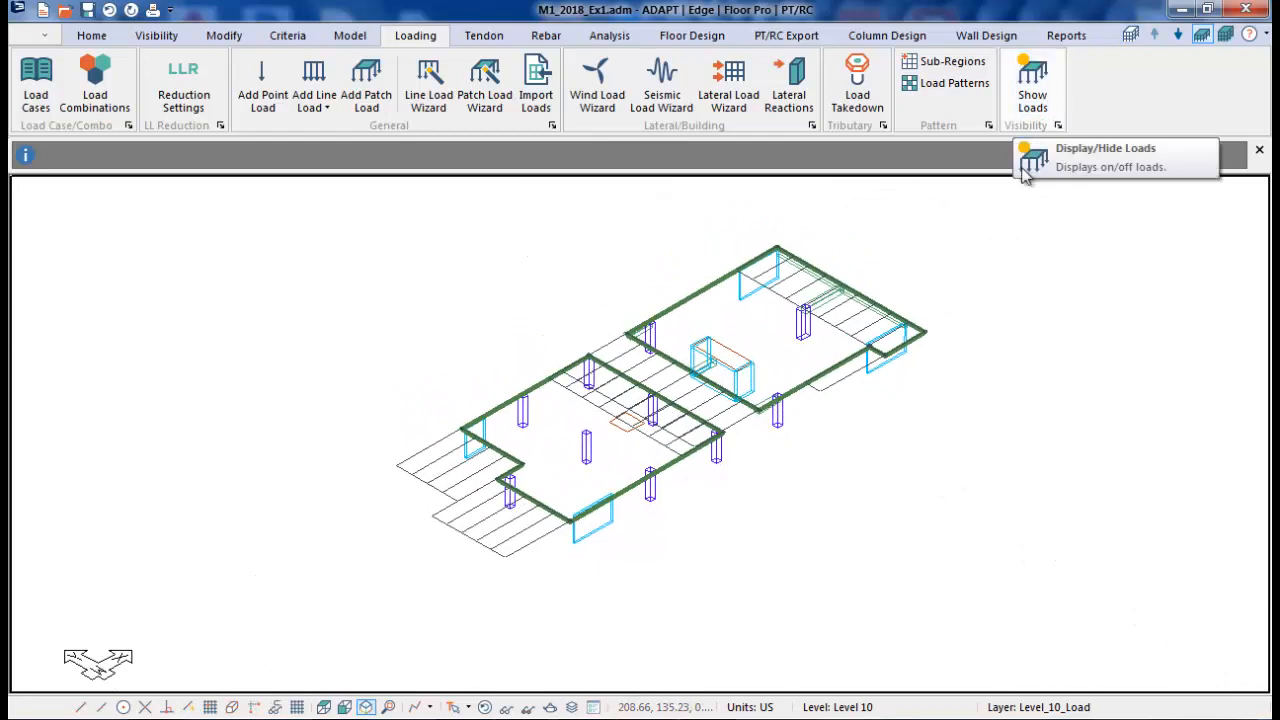
pyautogui.click(1226, 35)
pyautogui.scroll(-3, 554, 260)
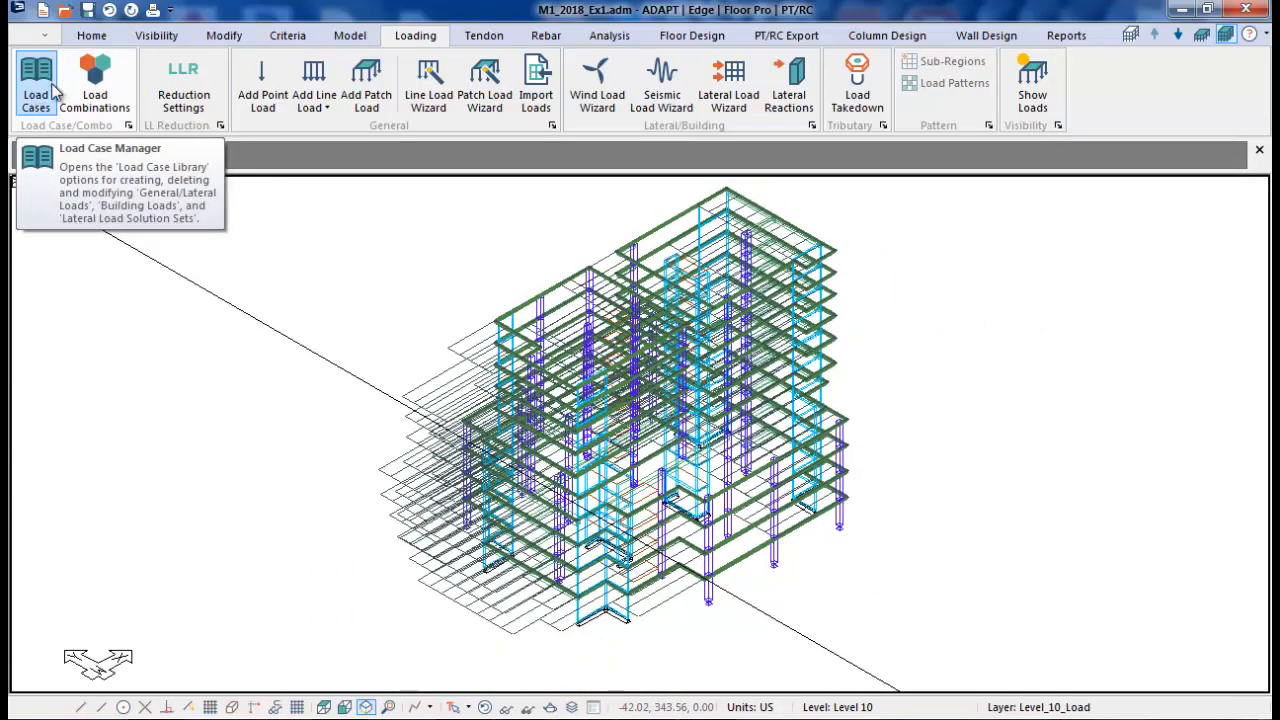
# - Review the load combinations table across to the wind load case columns and leave it without changes
pyautogui.click(95, 82)
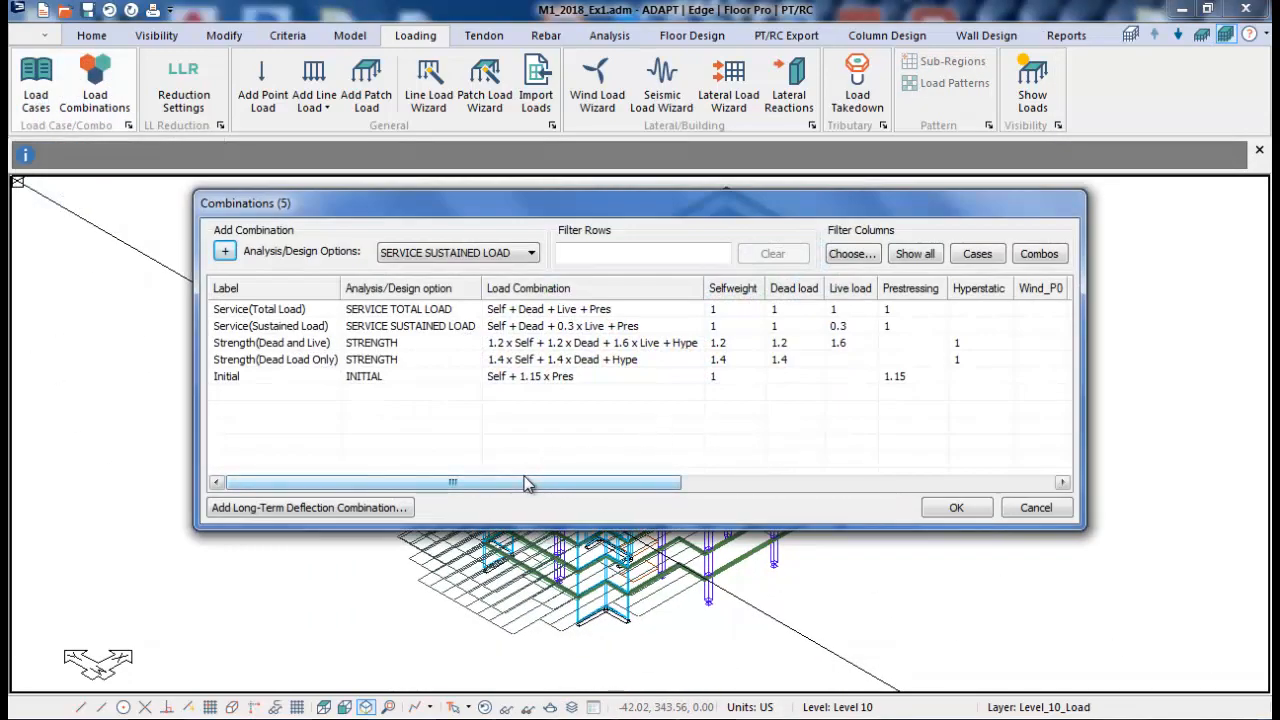
pyautogui.moveTo(520, 484); pyautogui.dragTo(718, 477)
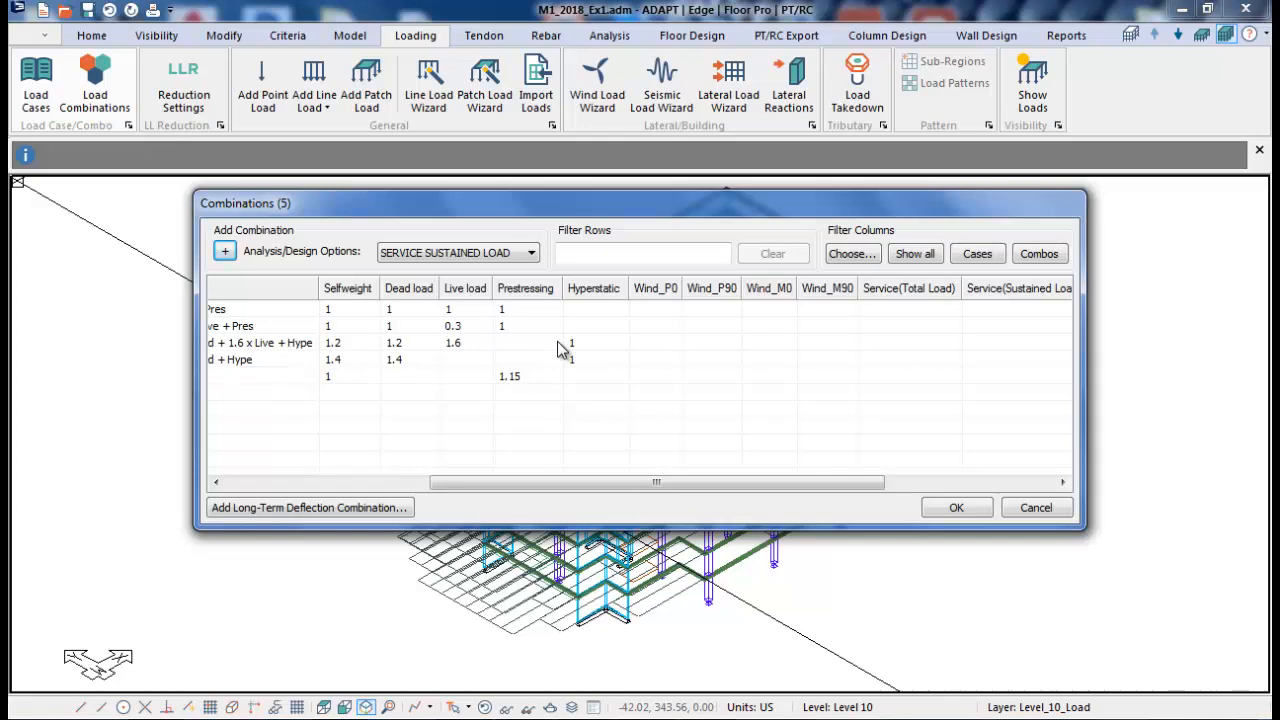
pyautogui.click(1020, 510)
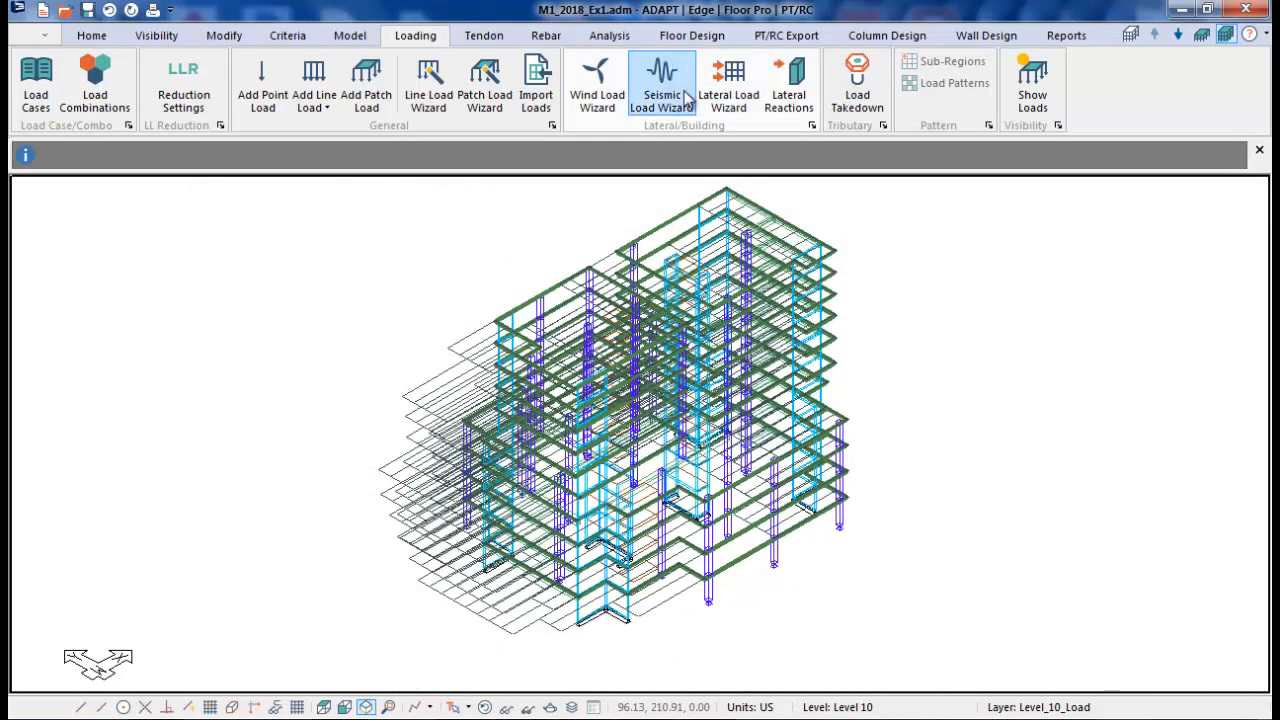
# - Generate a new ASCE 7-10 seismic load case EQX at 0 degrees, checking the Vibration_1 seismic mass combination
pyautogui.click(686, 97)
pyautogui.click(430, 205)
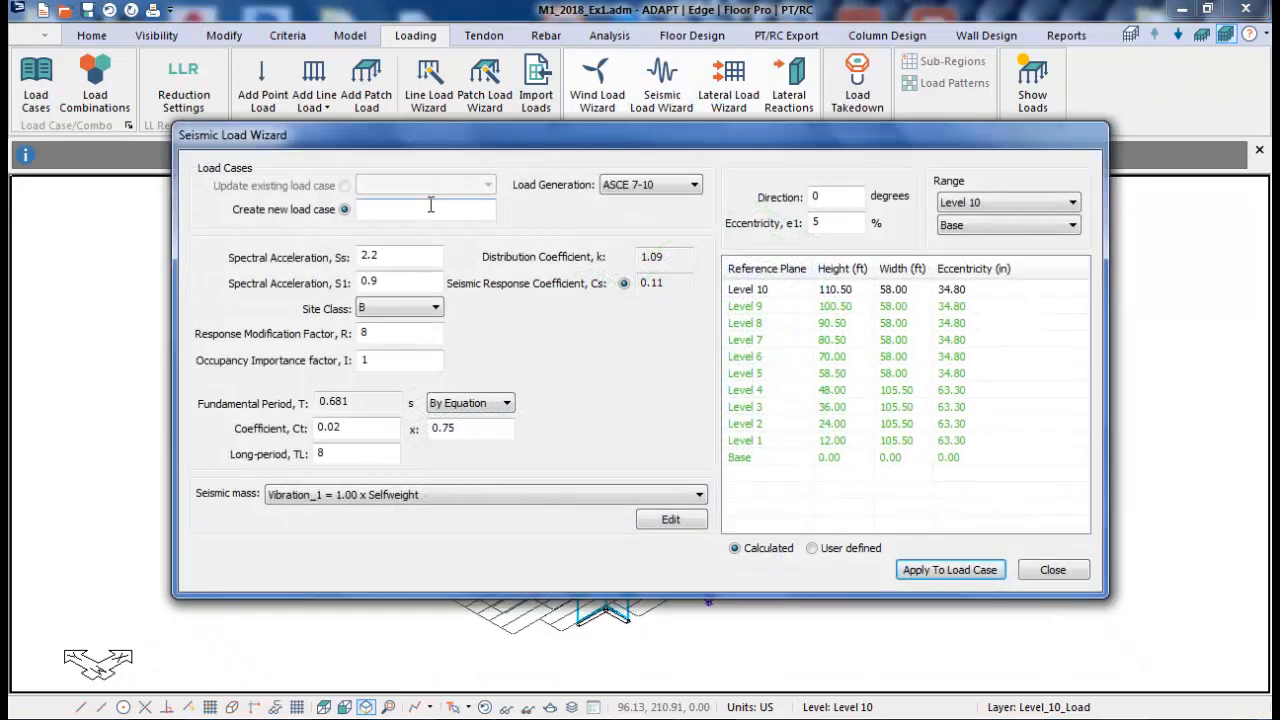
pyautogui.write('EQX')
pyautogui.click(668, 520)
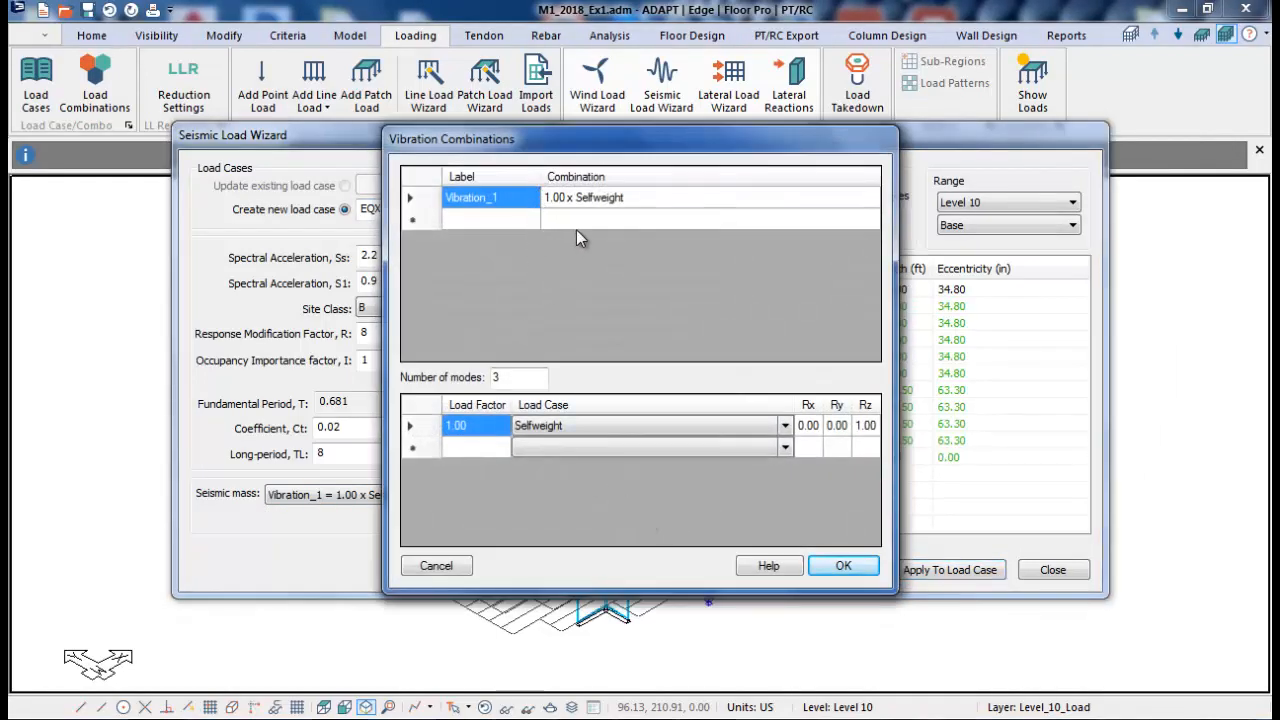
pyautogui.click(841, 567)
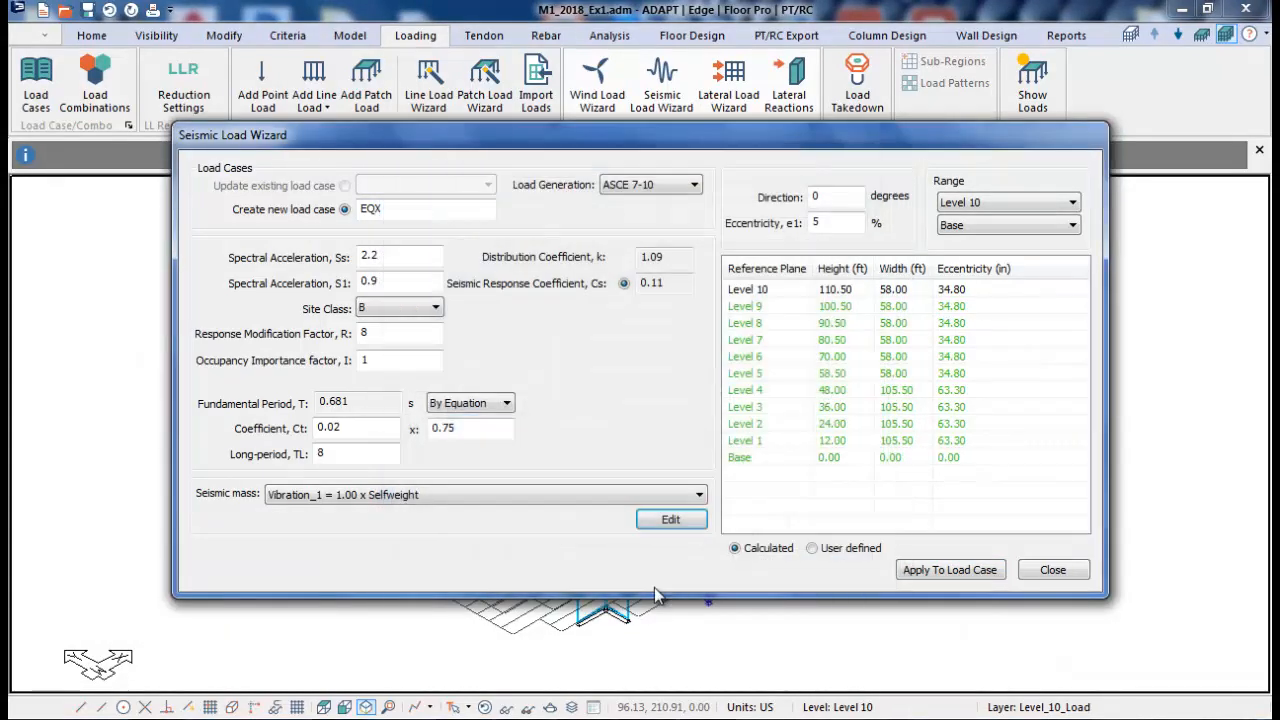
pyautogui.click(927, 570)
# - Generate a second seismic load case EQY with the direction set to 90 degrees, and close the Seismic Load Wizard
pyautogui.click(401, 208)
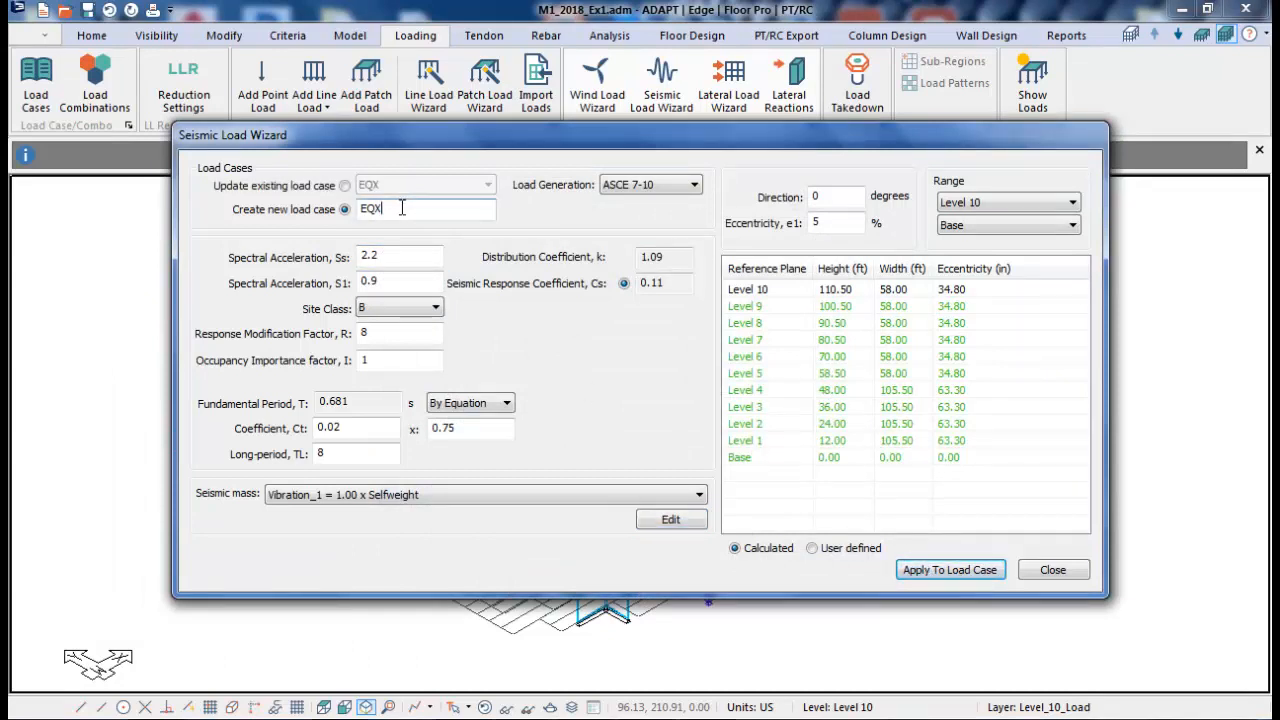
pyautogui.press('BackSpace')
pyautogui.write('Y')
pyautogui.doubleClick(836, 196)
pyautogui.write('90')
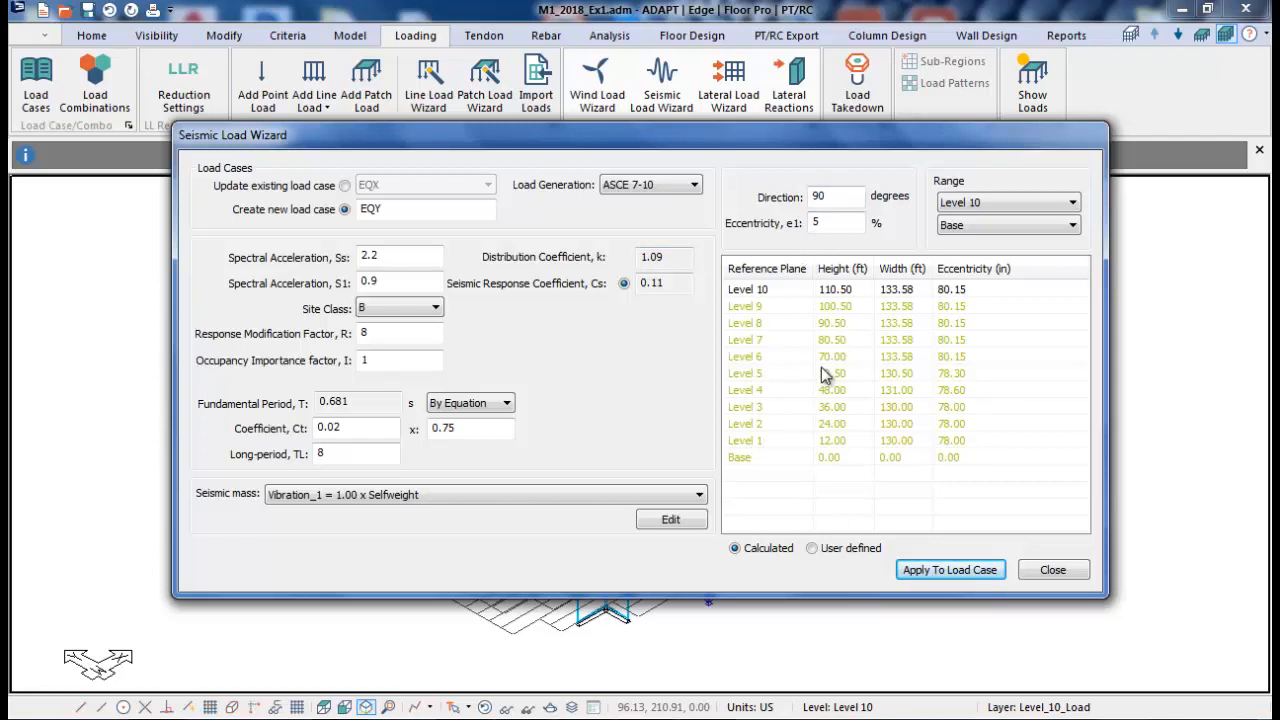
pyautogui.click(1052, 569)
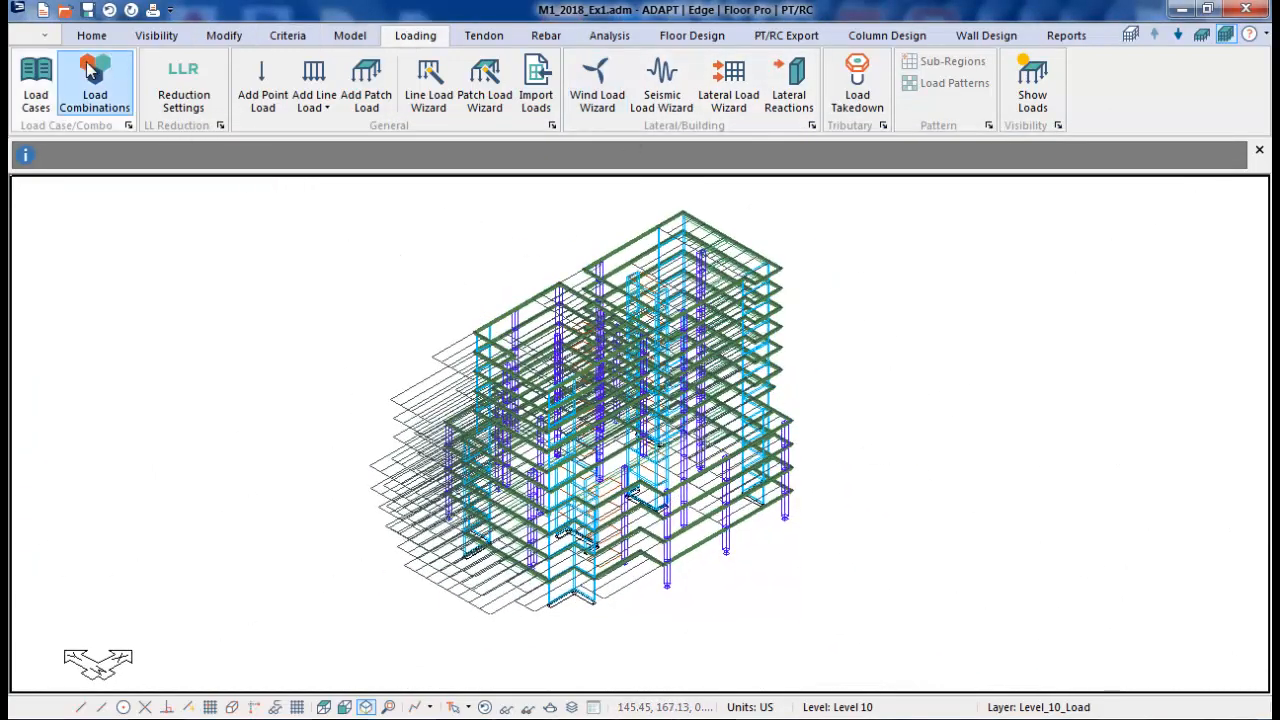
# - Check the Load Case Library for the wind and seismic building load cases
pyautogui.click(40, 88)
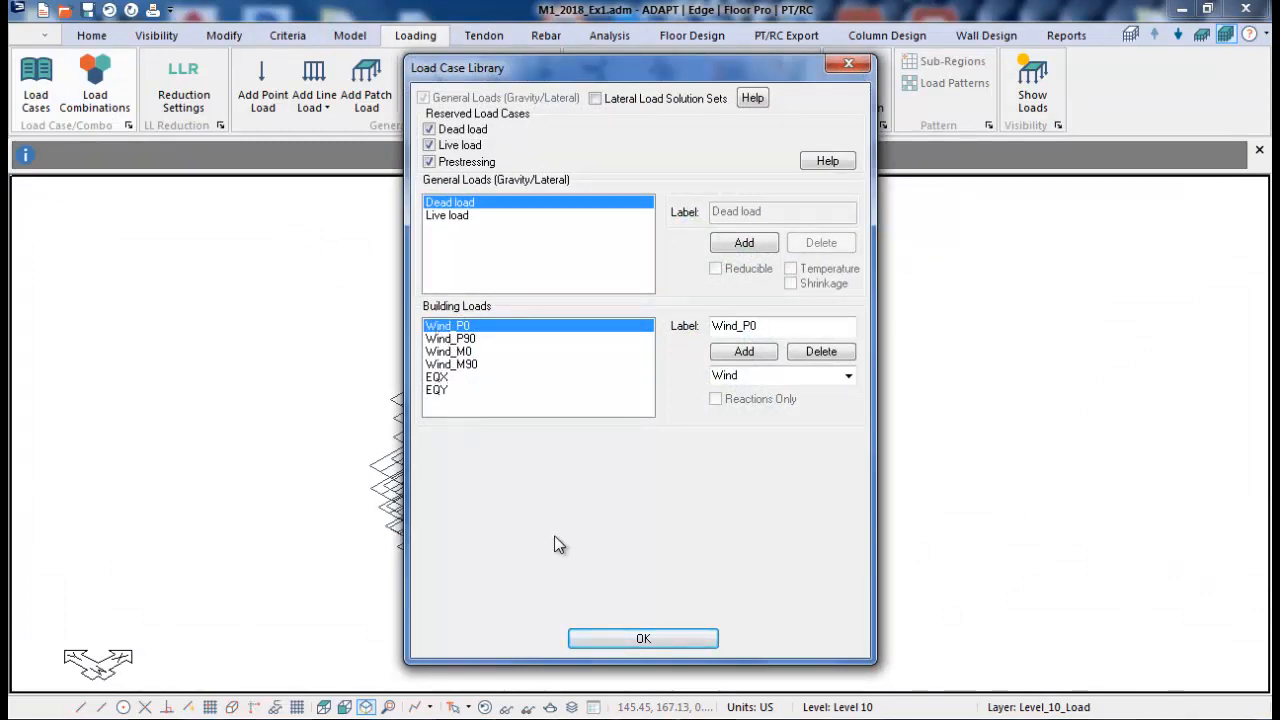
pyautogui.click(628, 639)
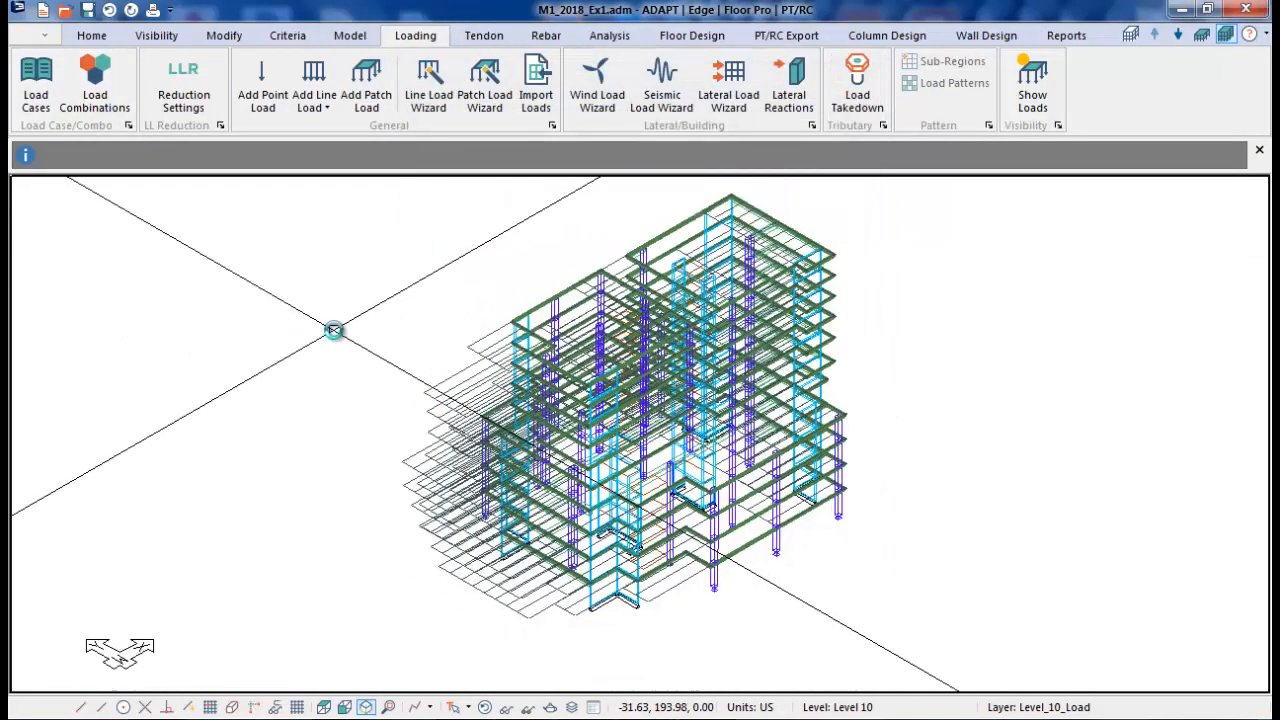
pyautogui.scroll(-1, 491, 368)
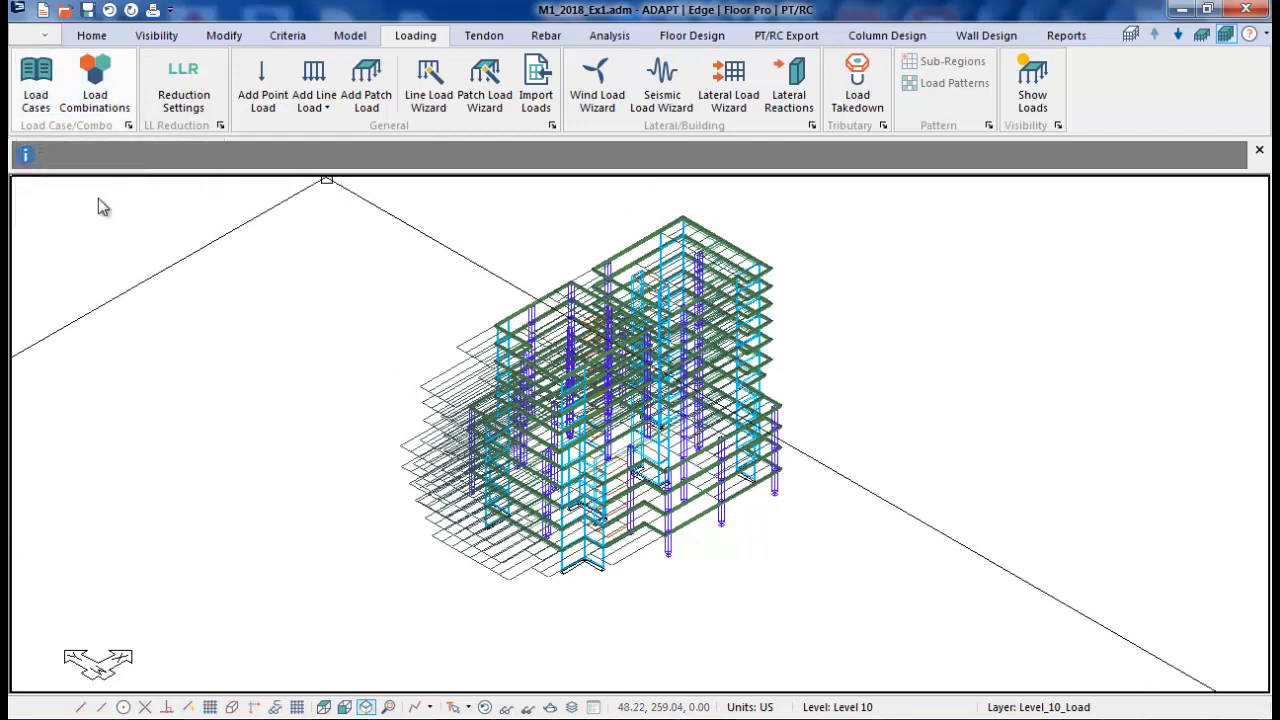
# - Choose Master_Loading_ACI.INP from the Workshops folder 2018_module_3 as the INP file to import
pyautogui.click(36, 37)
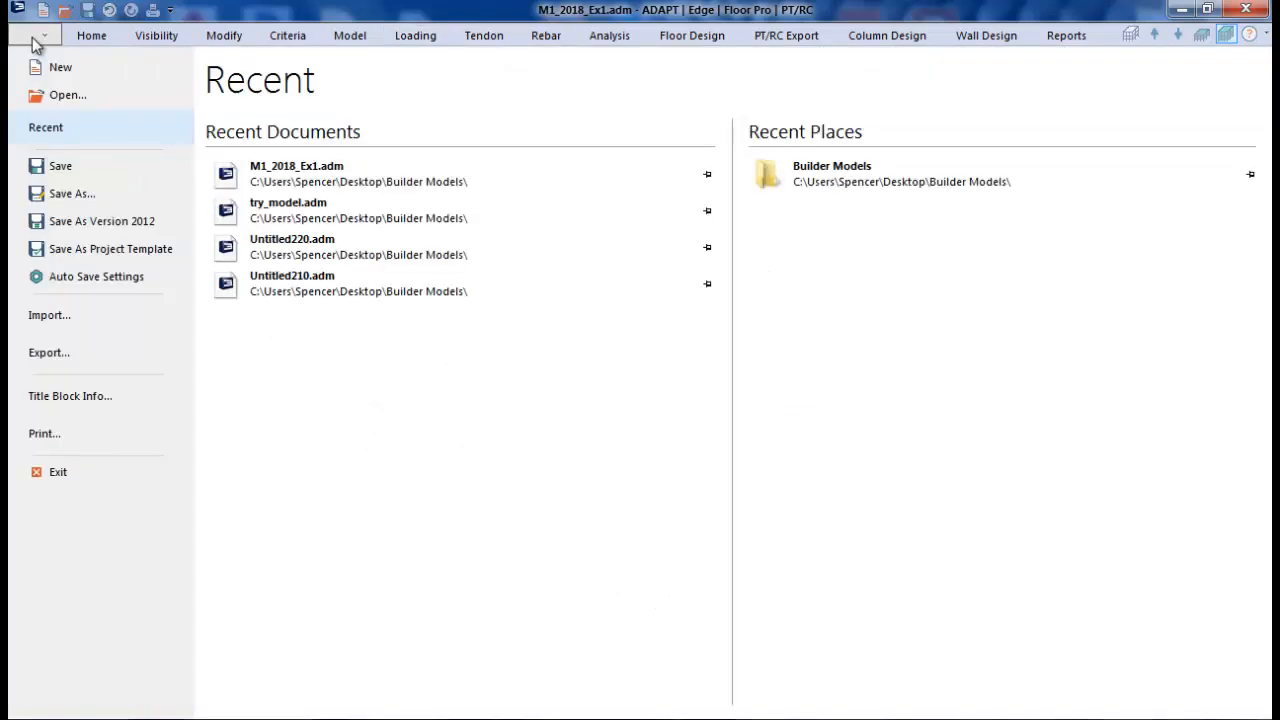
pyautogui.click(49, 316)
pyautogui.click(266, 220)
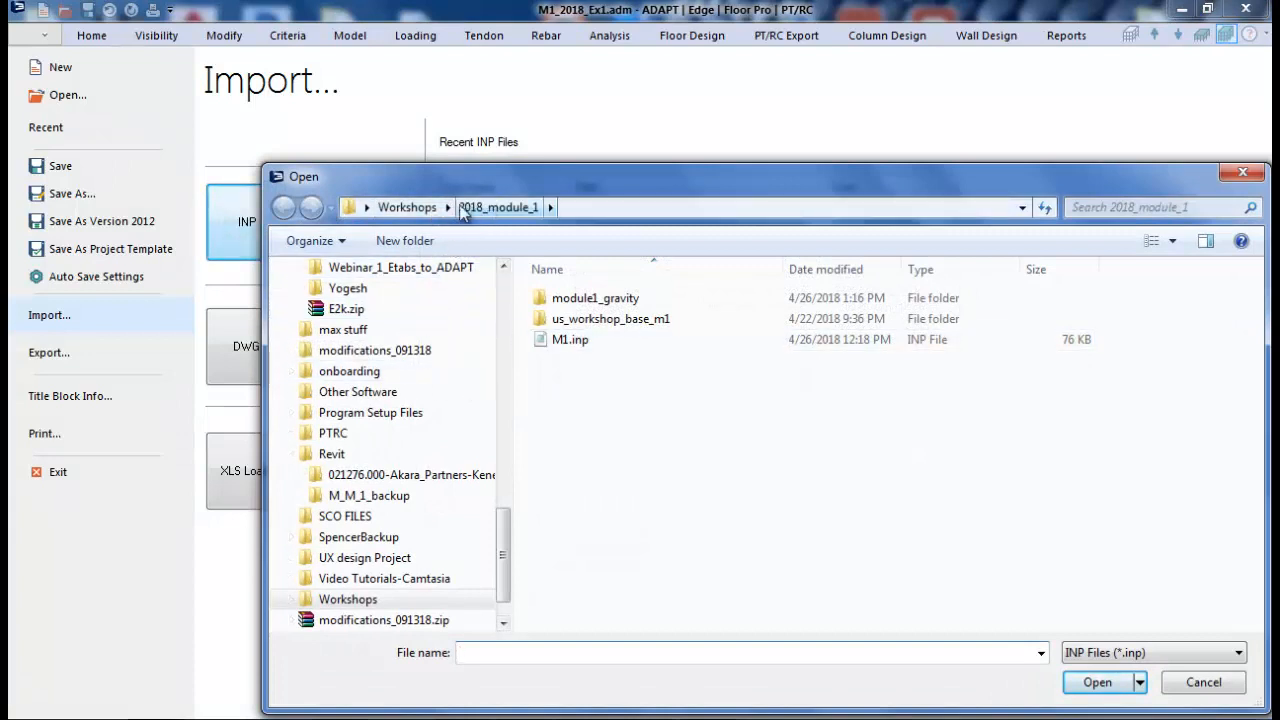
pyautogui.click(405, 207)
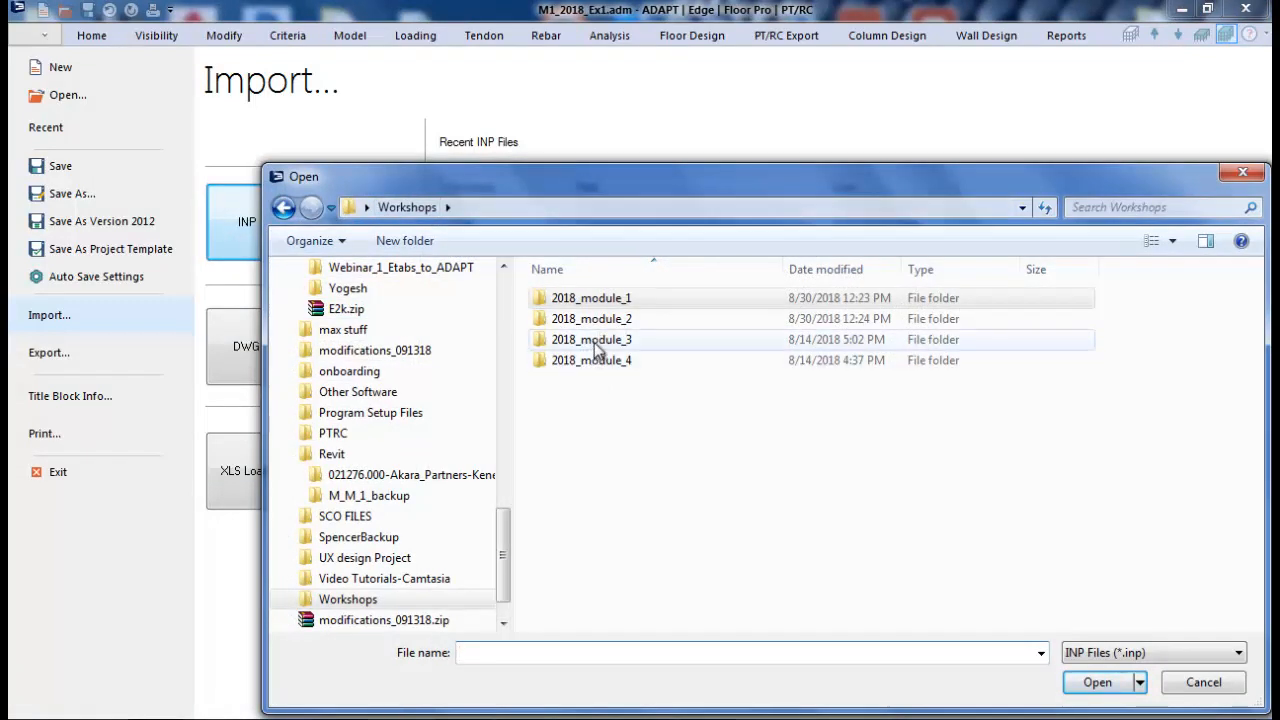
pyautogui.doubleClick(595, 339)
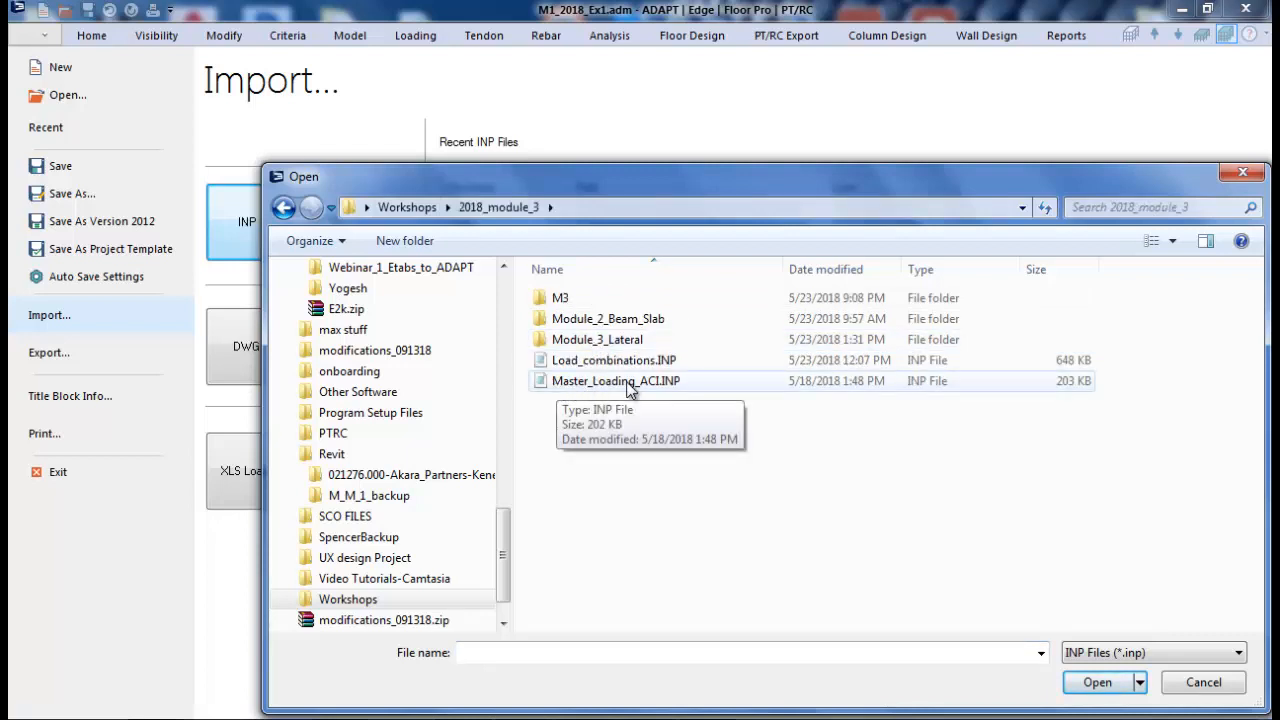
pyautogui.click(630, 384)
pyautogui.click(1097, 682)
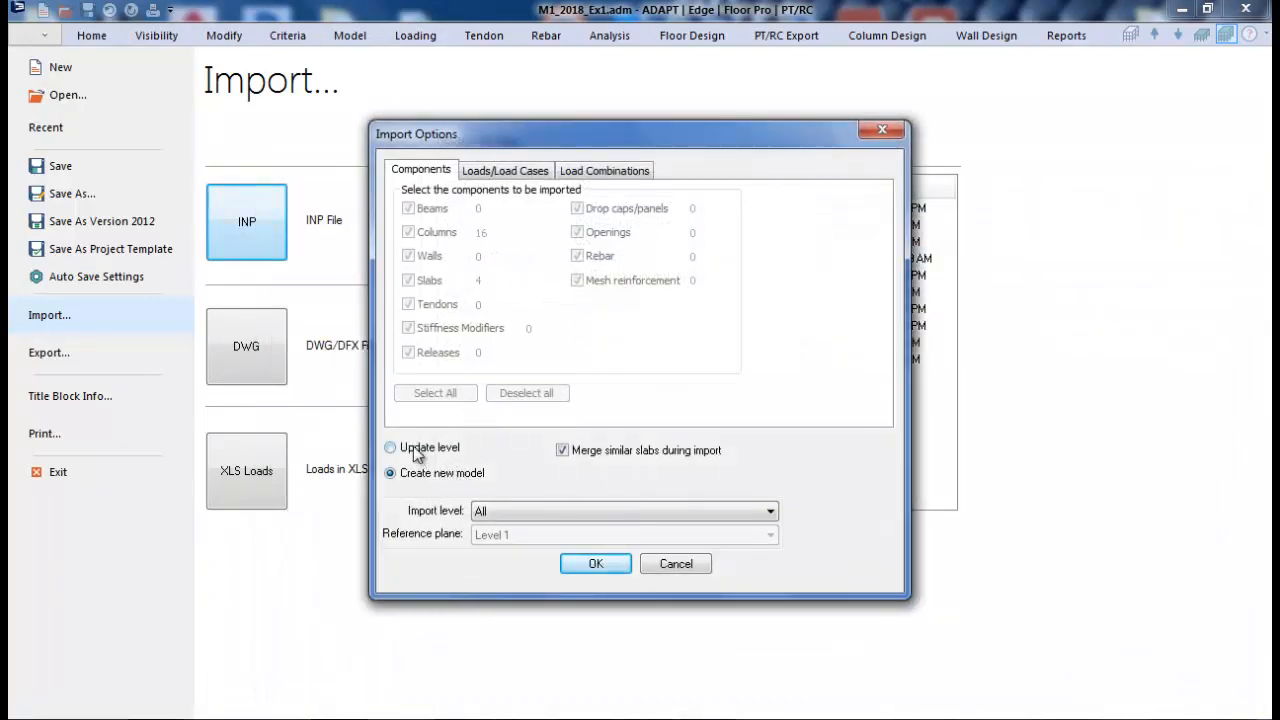
# - Import all load combinations as a level update without merging slabs or importing load cases, replacing the existing Initial combination
pyautogui.click(417, 452)
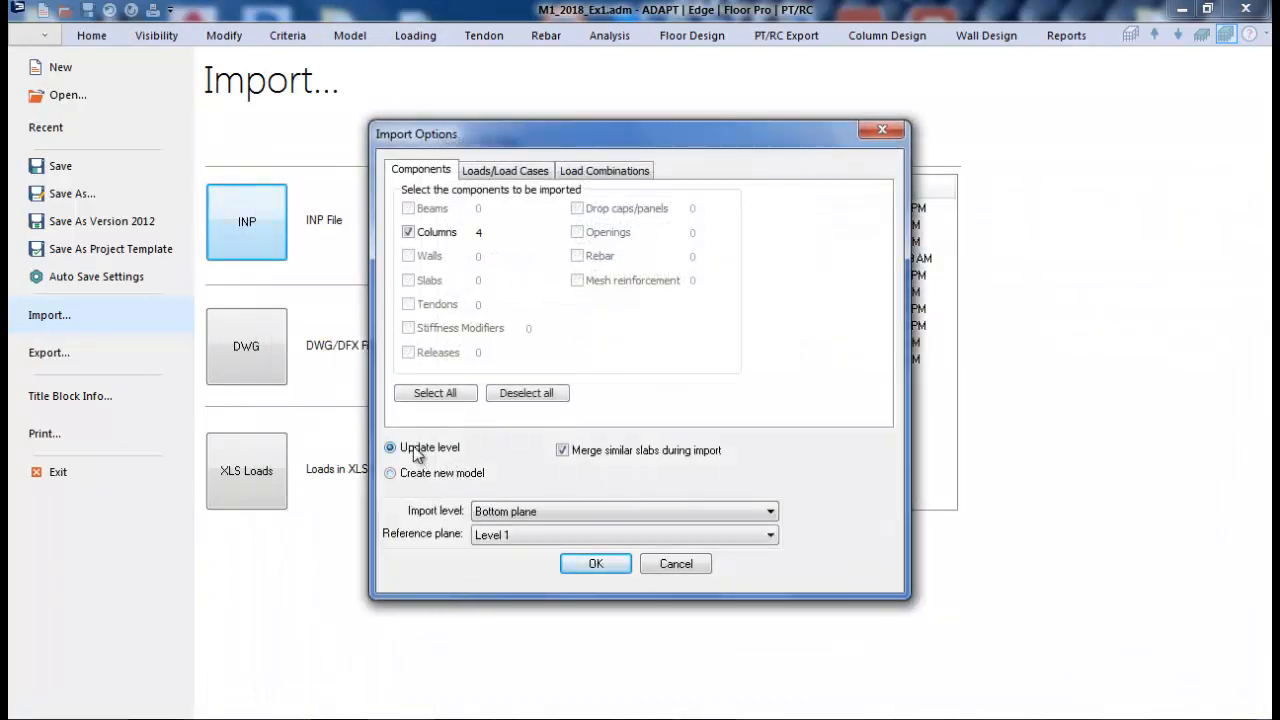
pyautogui.click(564, 451)
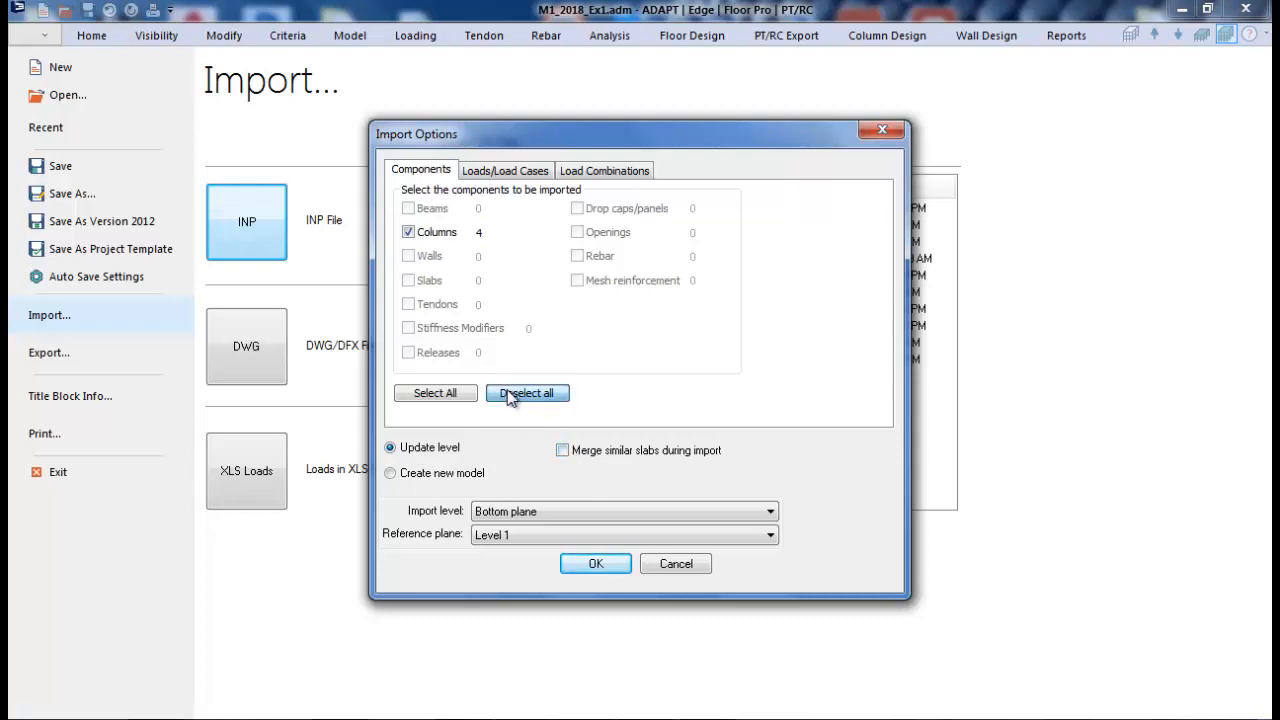
pyautogui.click(511, 172)
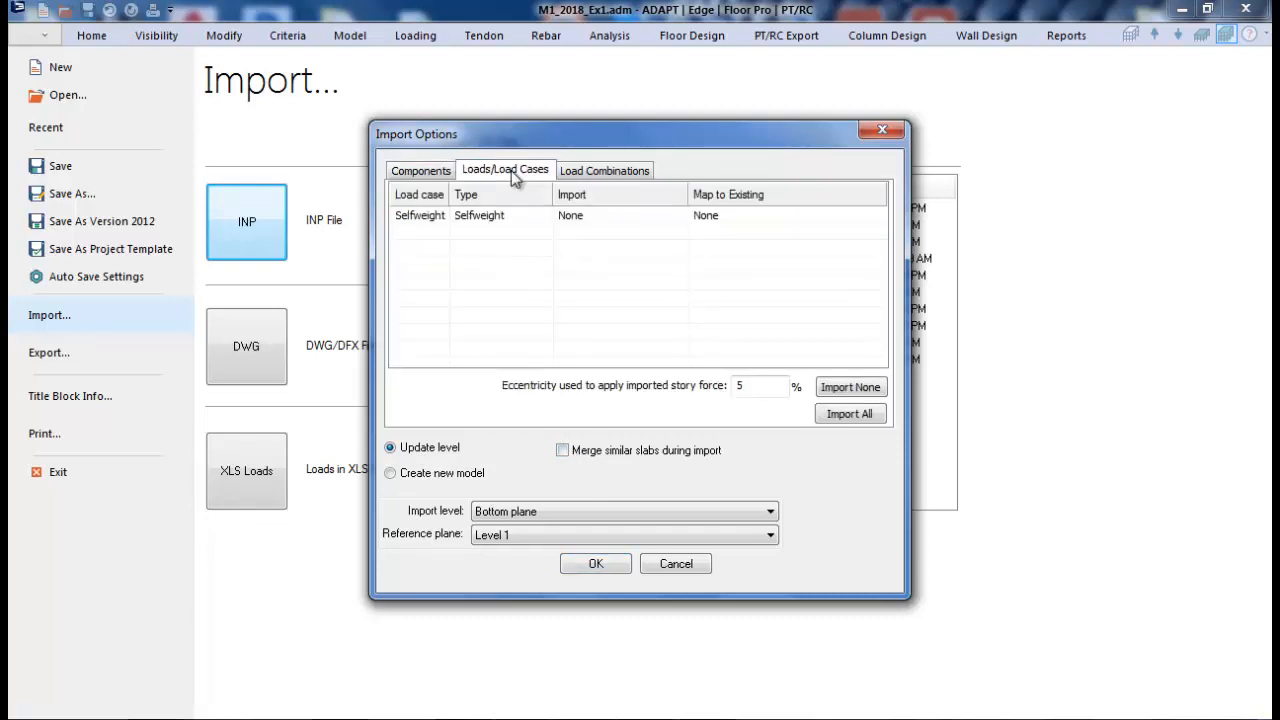
pyautogui.click(849, 387)
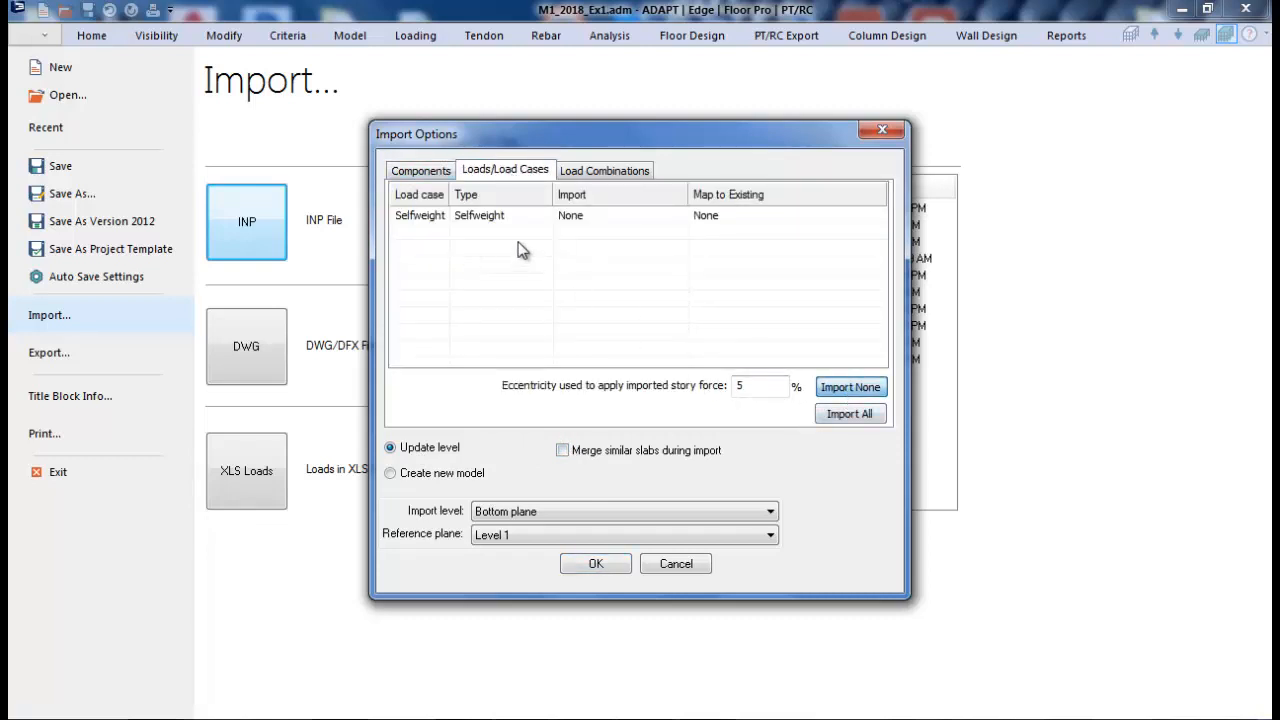
pyautogui.click(600, 170)
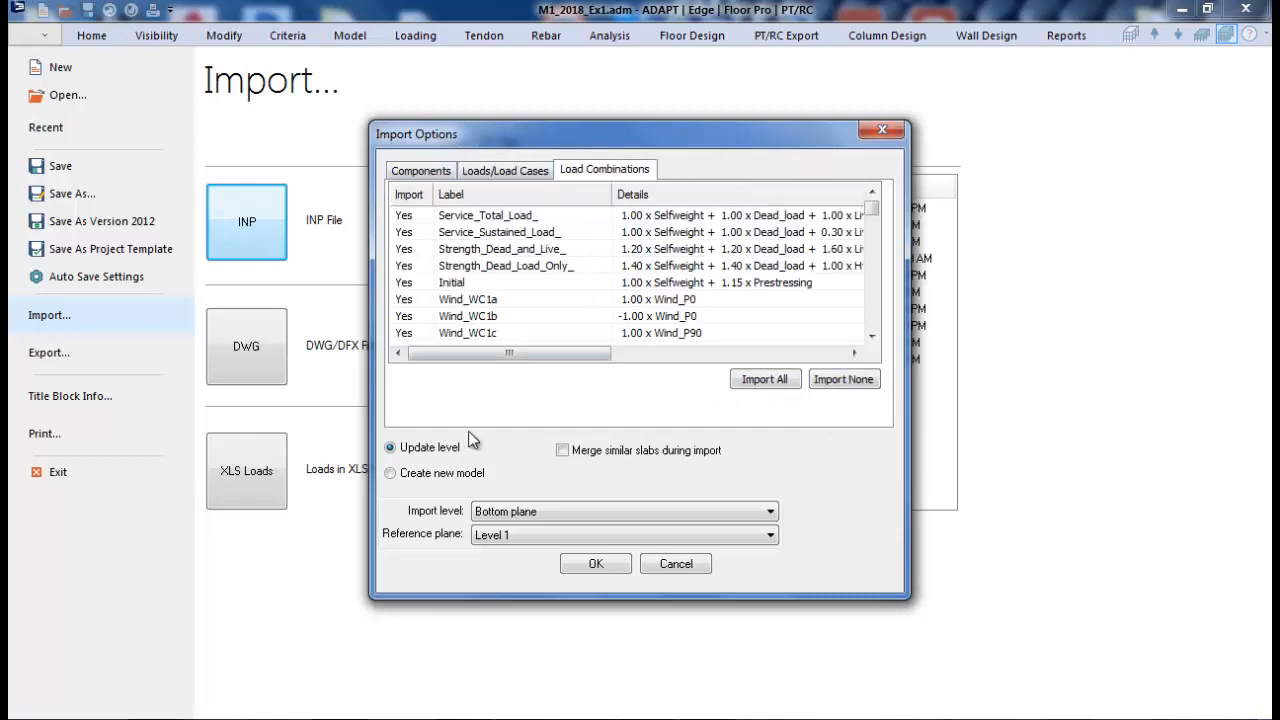
pyautogui.click(768, 381)
pyautogui.click(594, 564)
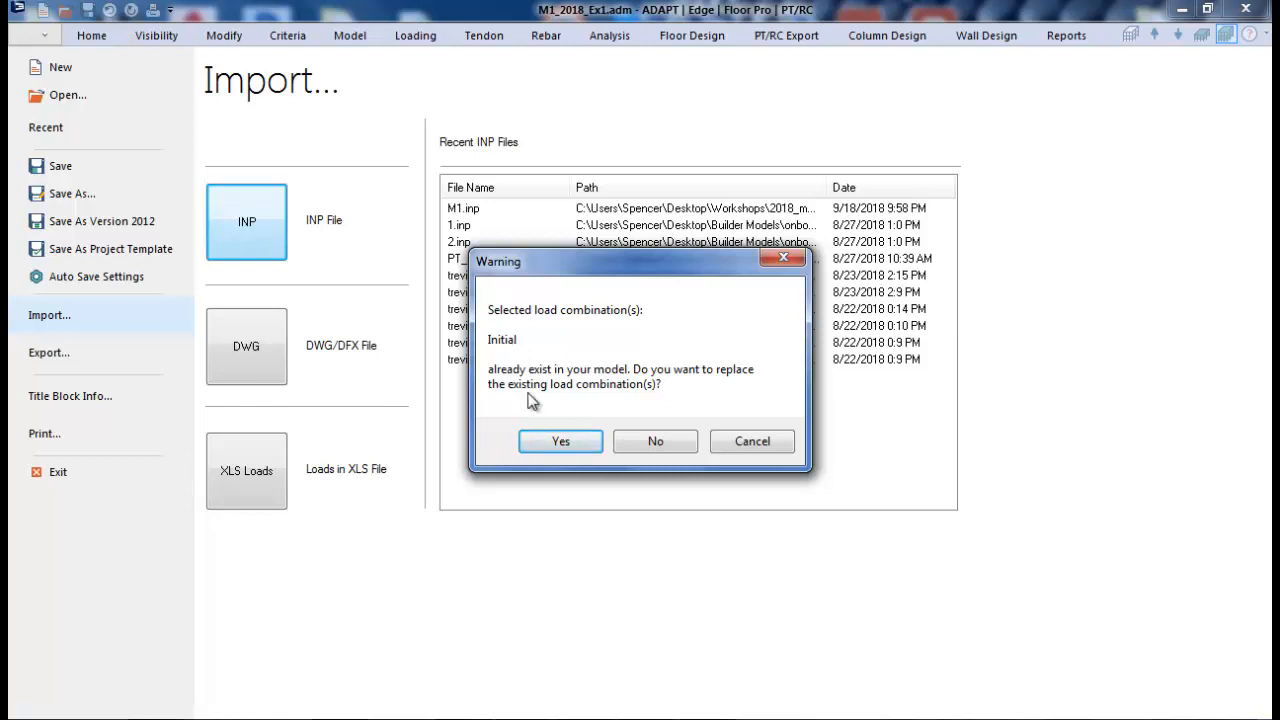
pyautogui.click(552, 441)
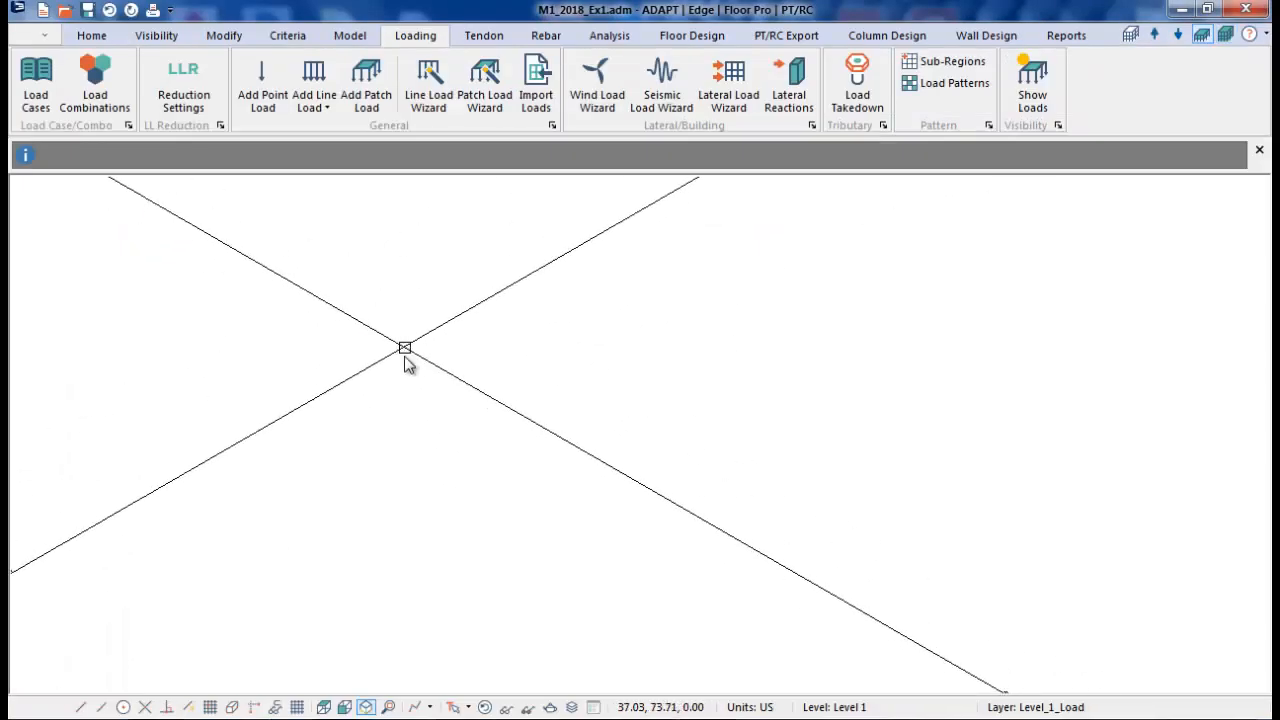
# - Display all levels of the model and enlarge the load combinations window to show more rows and columns
pyautogui.click(1224, 36)
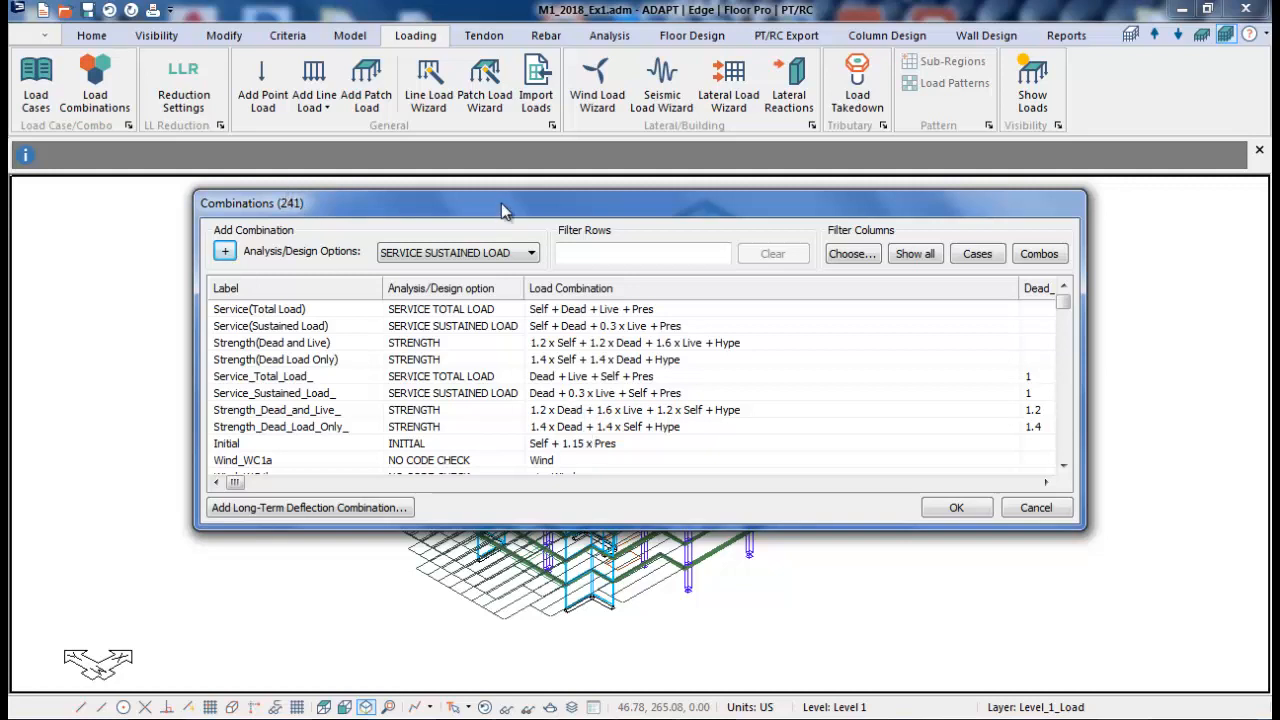
pyautogui.moveTo(497, 204); pyautogui.dragTo(417, 192)
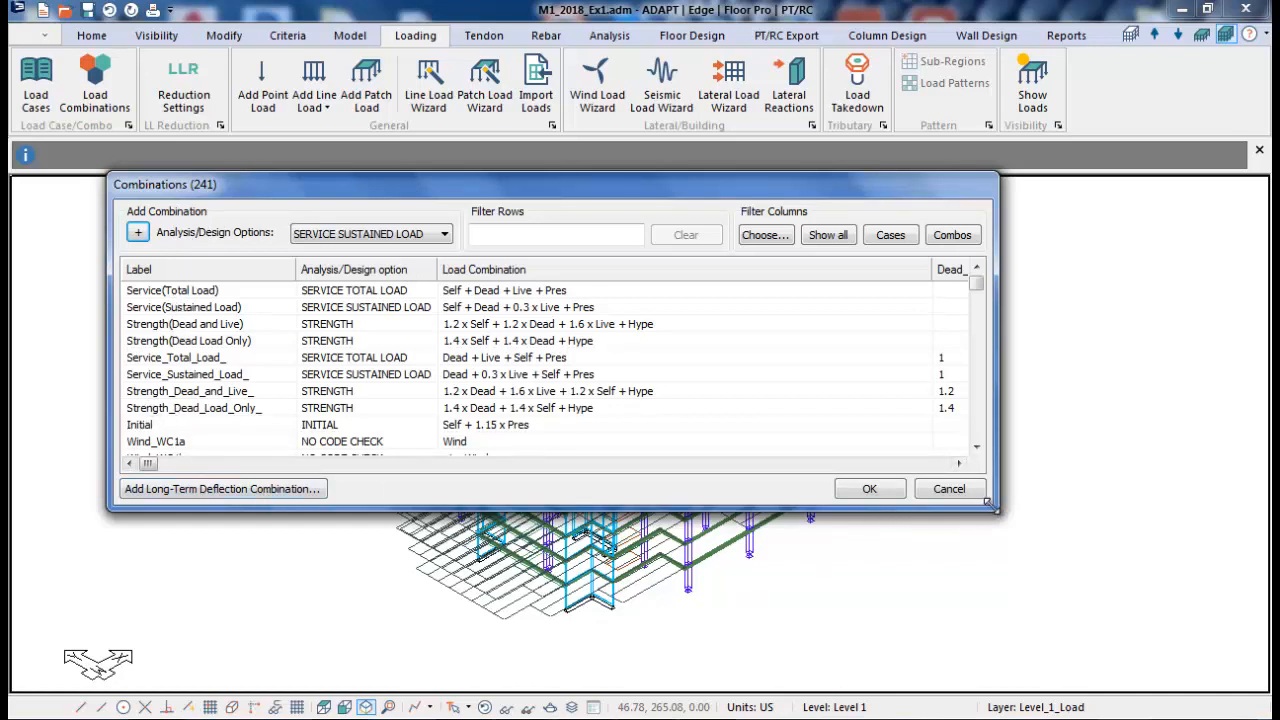
pyautogui.moveTo(996, 508); pyautogui.dragTo(1102, 646)
pyautogui.moveTo(296, 190); pyautogui.dragTo(242, 70)
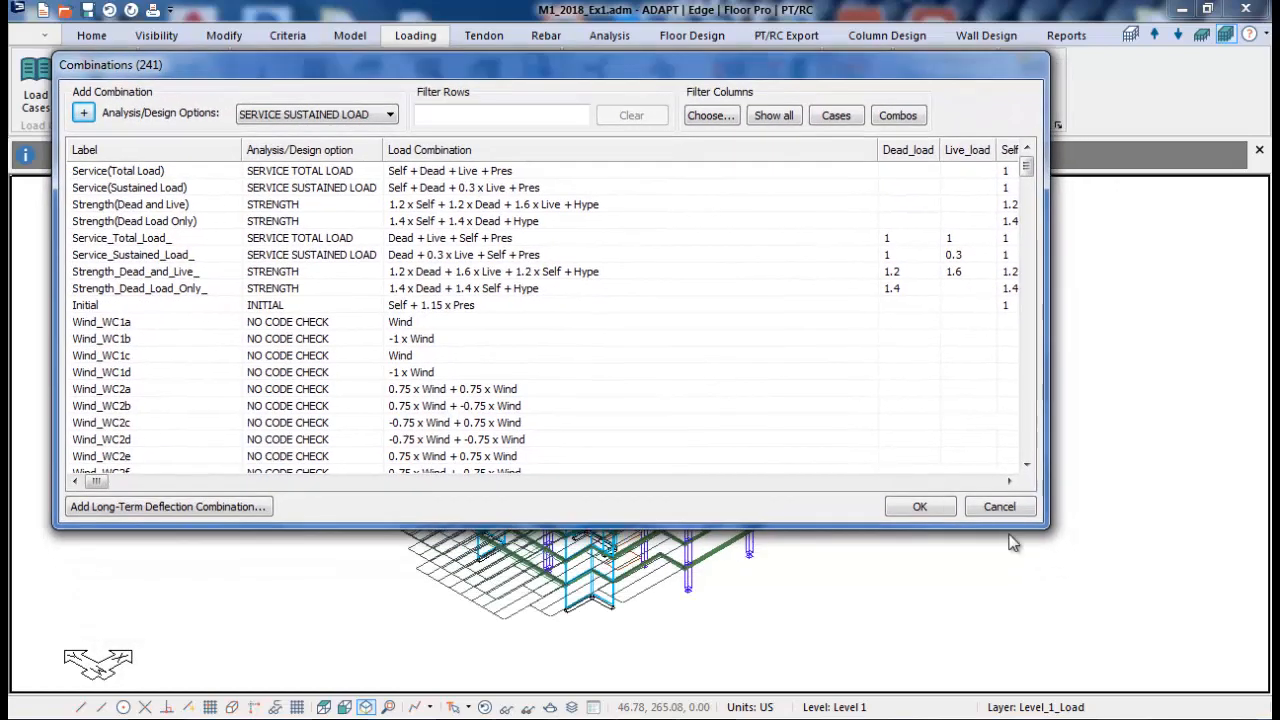
pyautogui.moveTo(1084, 563); pyautogui.dragTo(1268, 714)
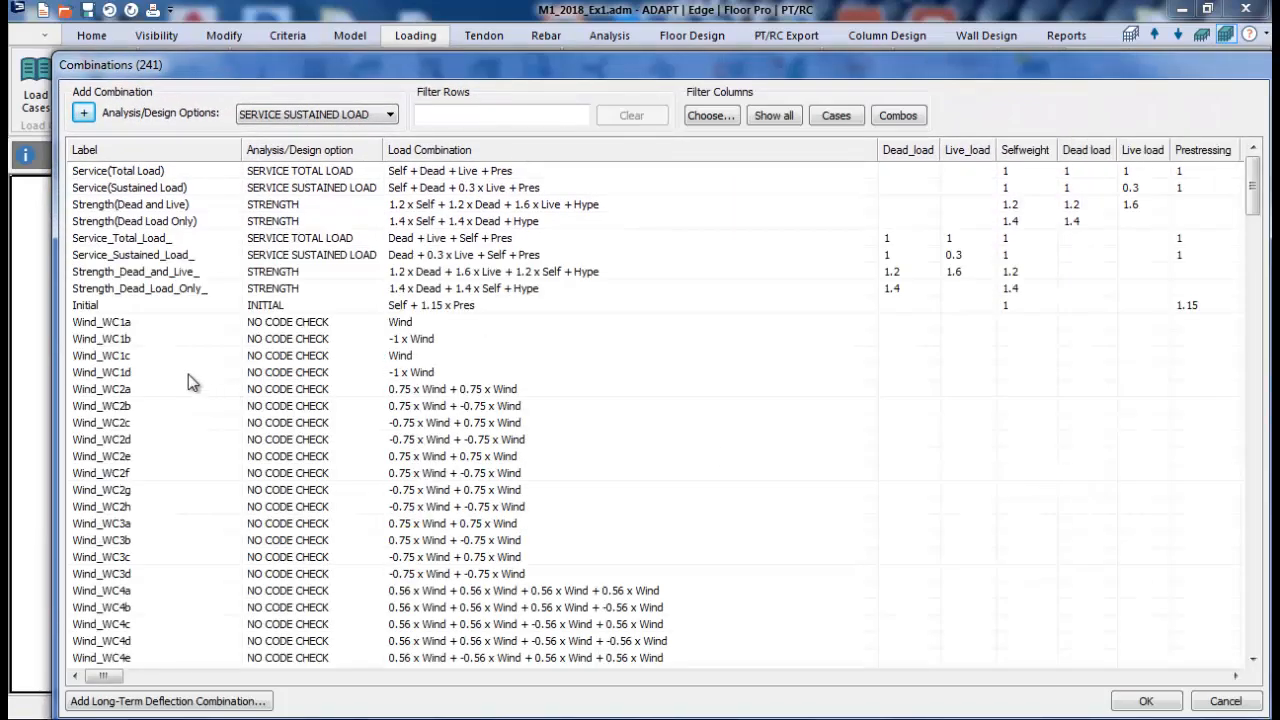
# - Review the imported wind, strength and service load combinations in the list, and close it without changes
pyautogui.click(115, 340)
pyautogui.click(122, 405)
pyautogui.scroll(-10, 124, 400)
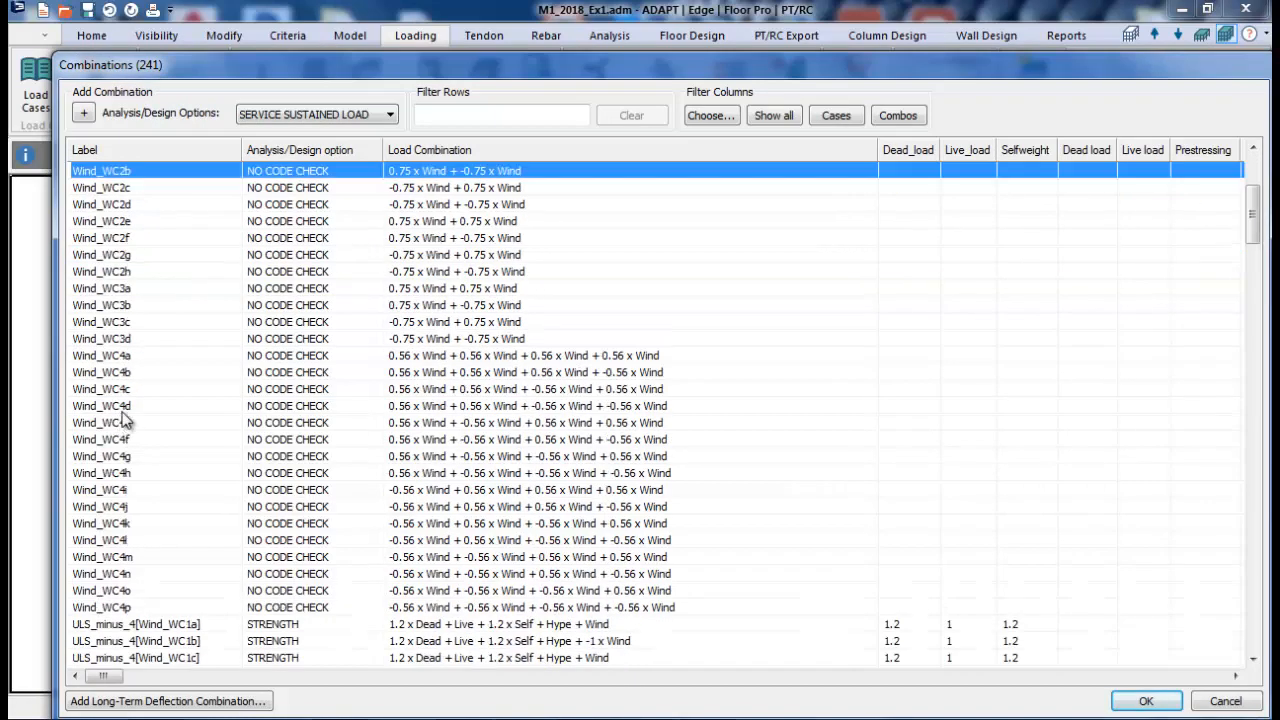
pyautogui.scroll(-18, 135, 440)
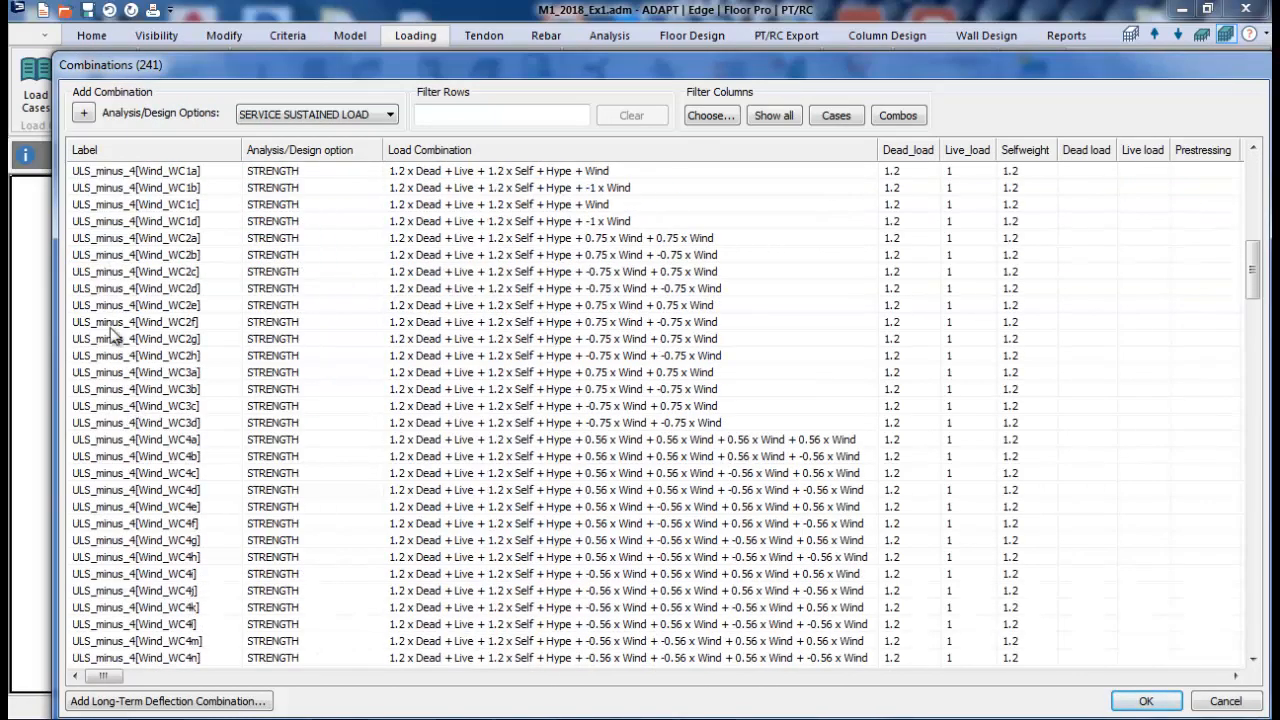
pyautogui.scroll(-20, 140, 447)
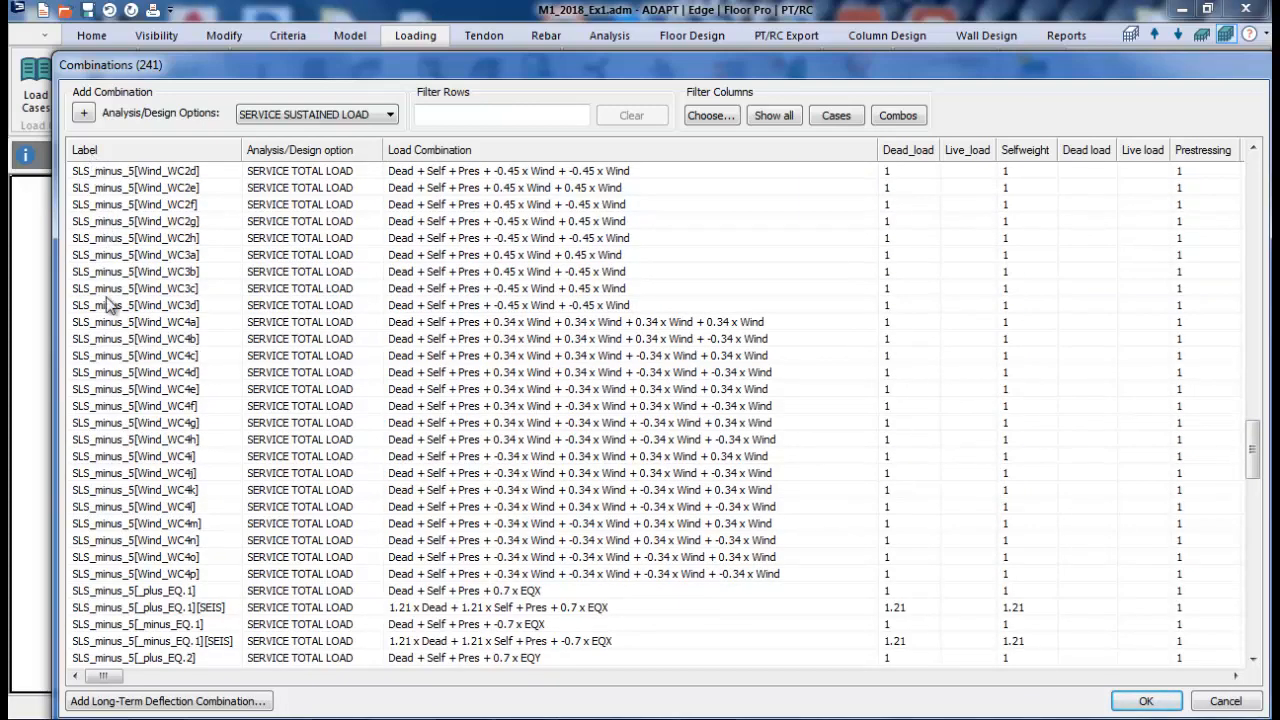
pyautogui.scroll(-5, 130, 538)
pyautogui.scroll(20, 130, 538)
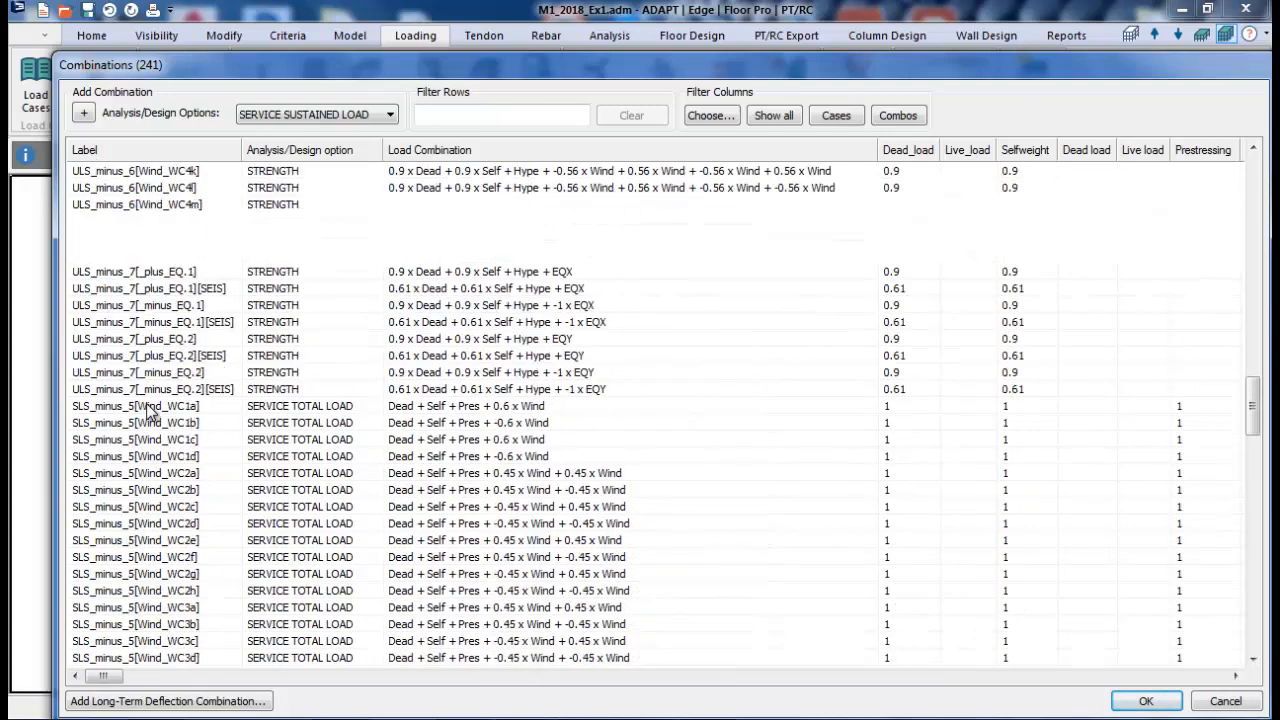
pyautogui.scroll(18, 215, 432)
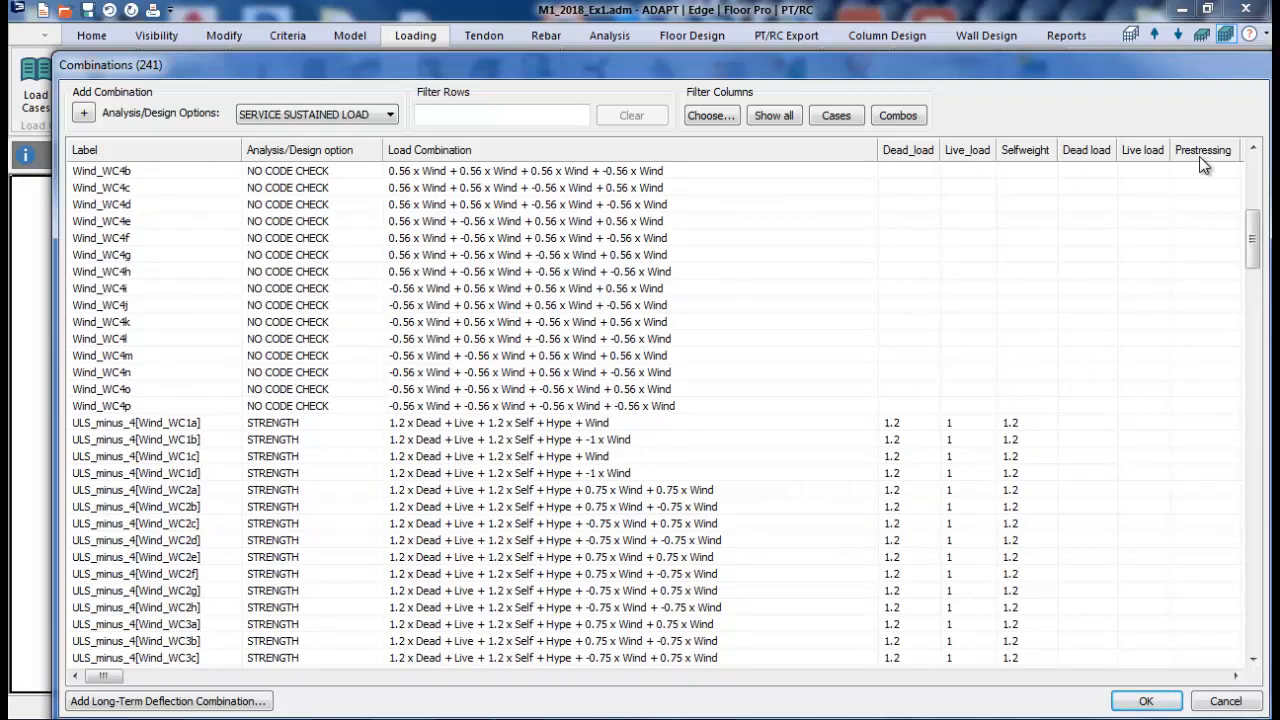
pyautogui.click(1226, 703)
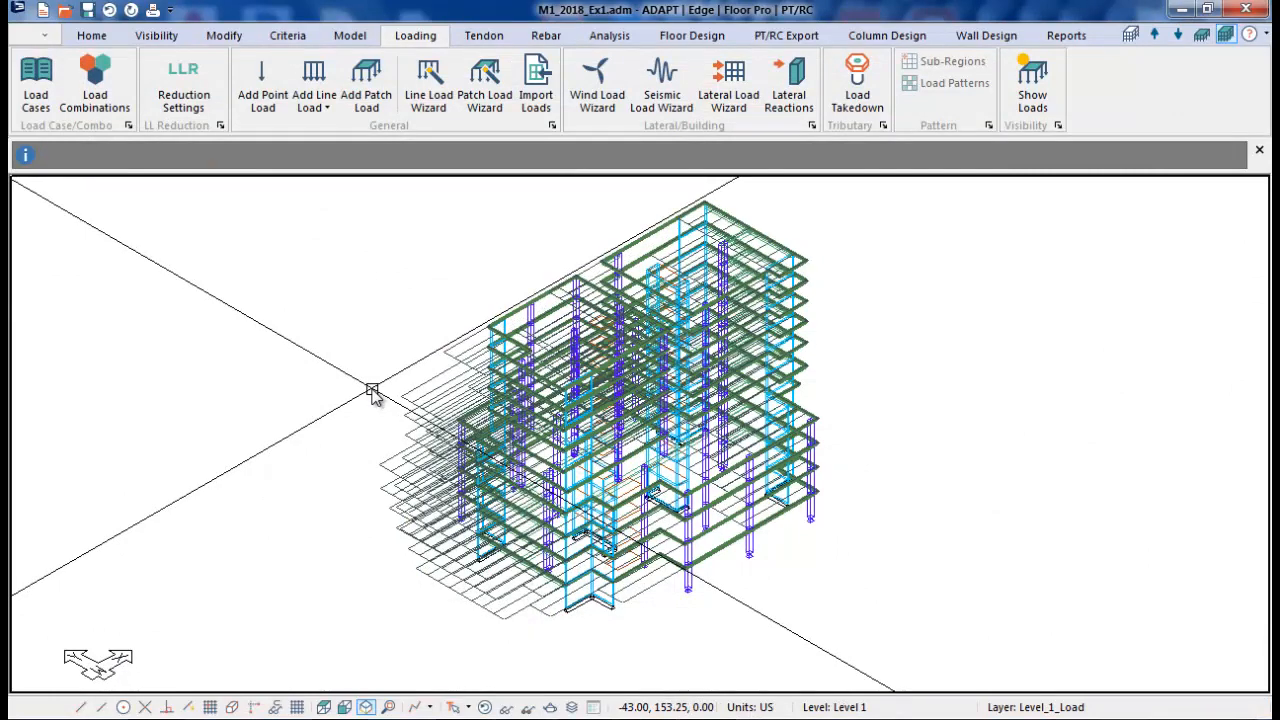
# - Start saving the model as a project template that includes only the load combinations, excluding criteria and material
pyautogui.click(35, 40)
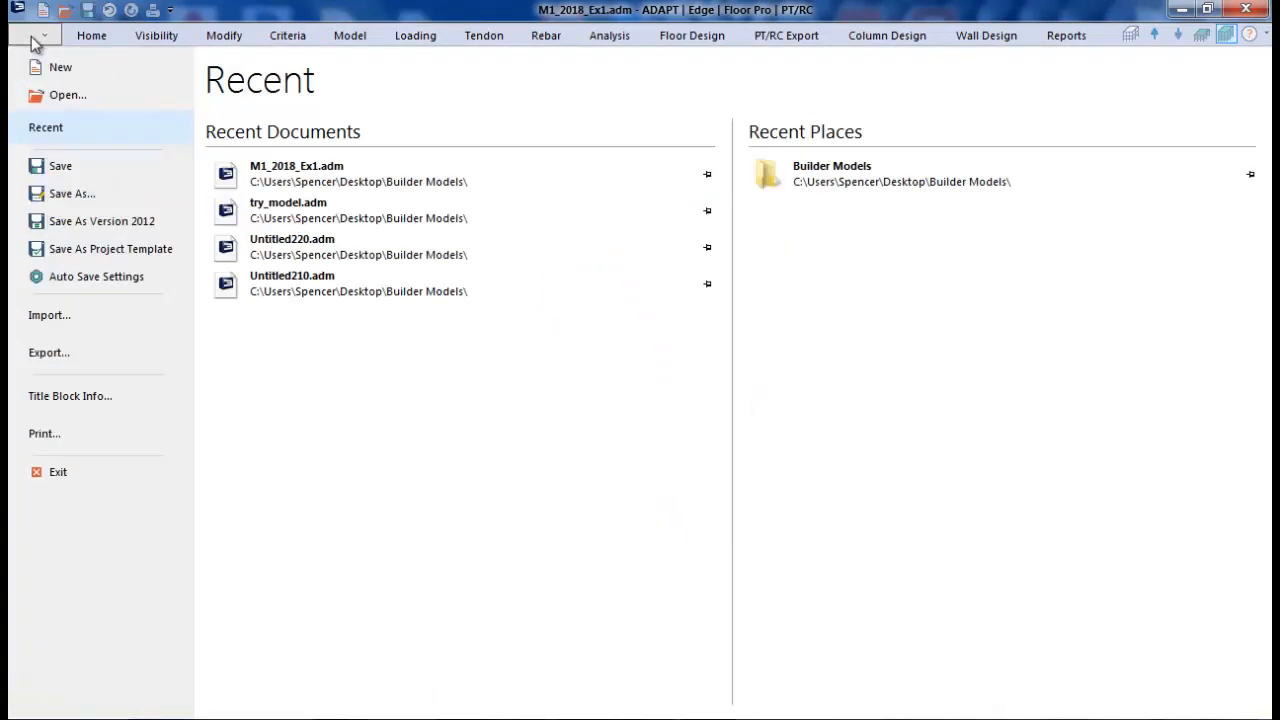
pyautogui.click(87, 244)
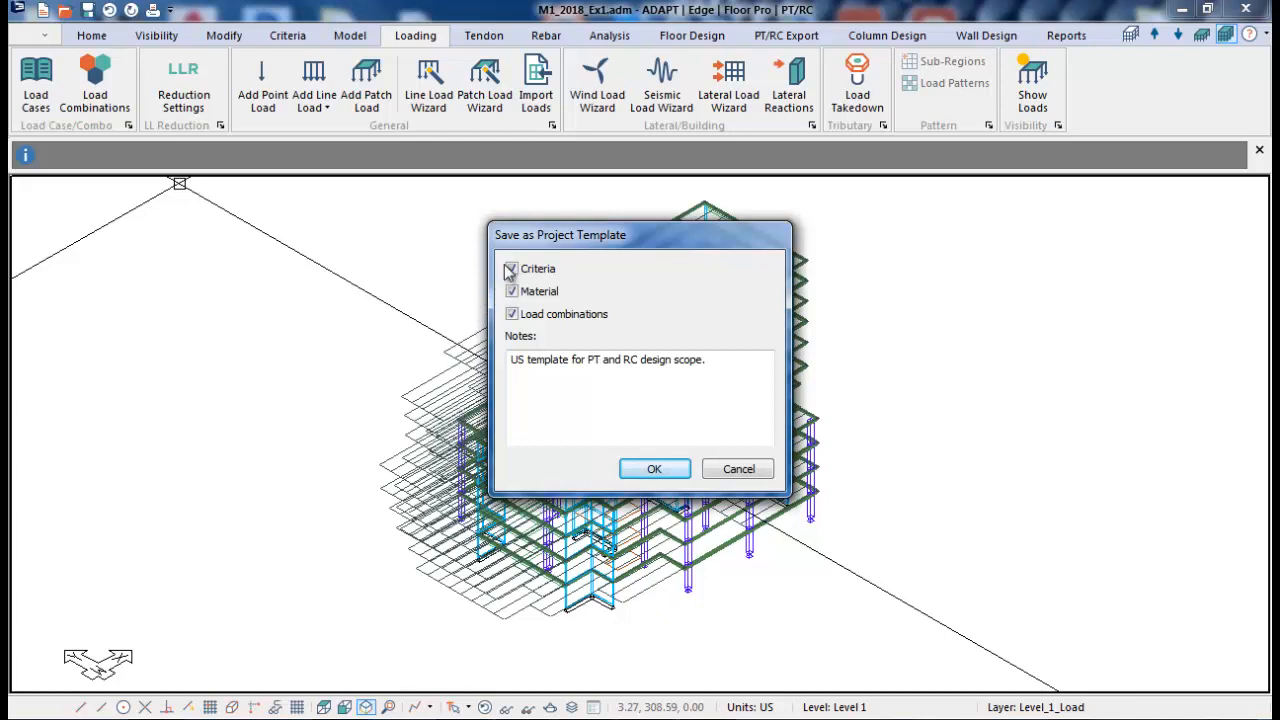
pyautogui.click(512, 269)
pyautogui.click(512, 291)
pyautogui.click(512, 314)
pyautogui.click(512, 314)
# - Replace the template notes with ACI2014_ASCE7-10 Combos and save the template as ex1 in the ADAPT Templates folder
pyautogui.moveTo(711, 360); pyautogui.dragTo(373, 352)
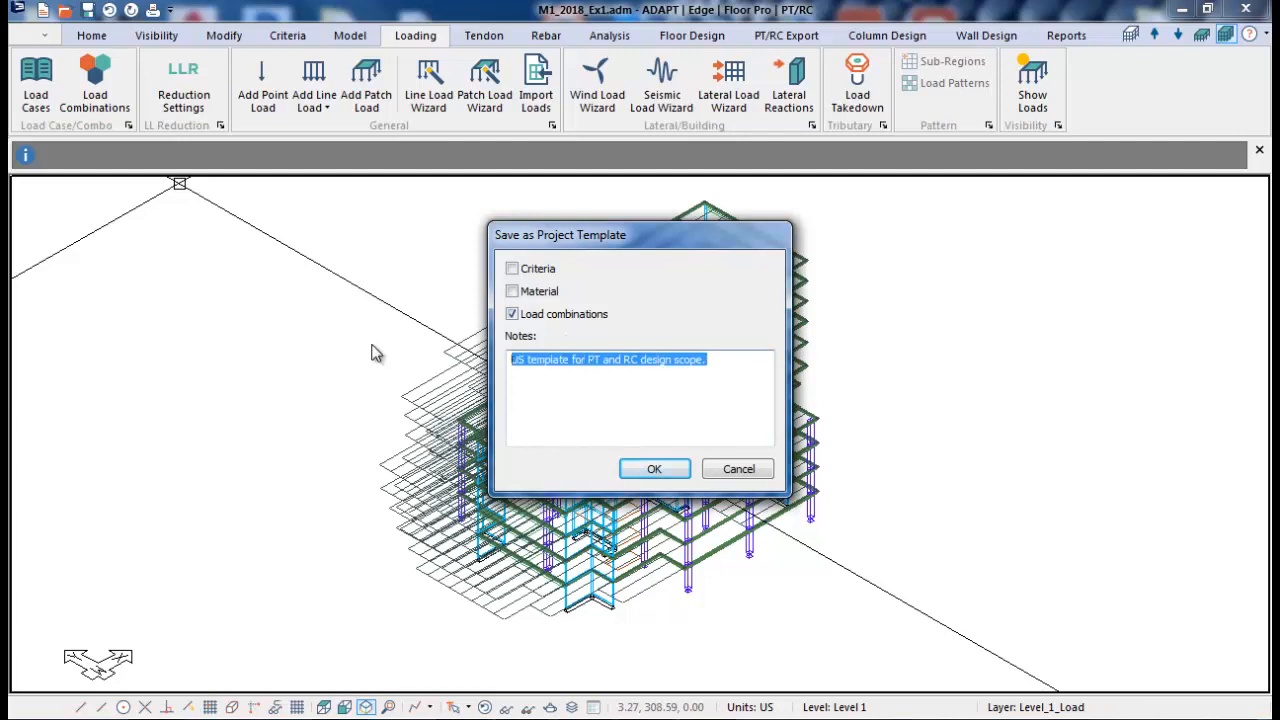
pyautogui.write('ACI')
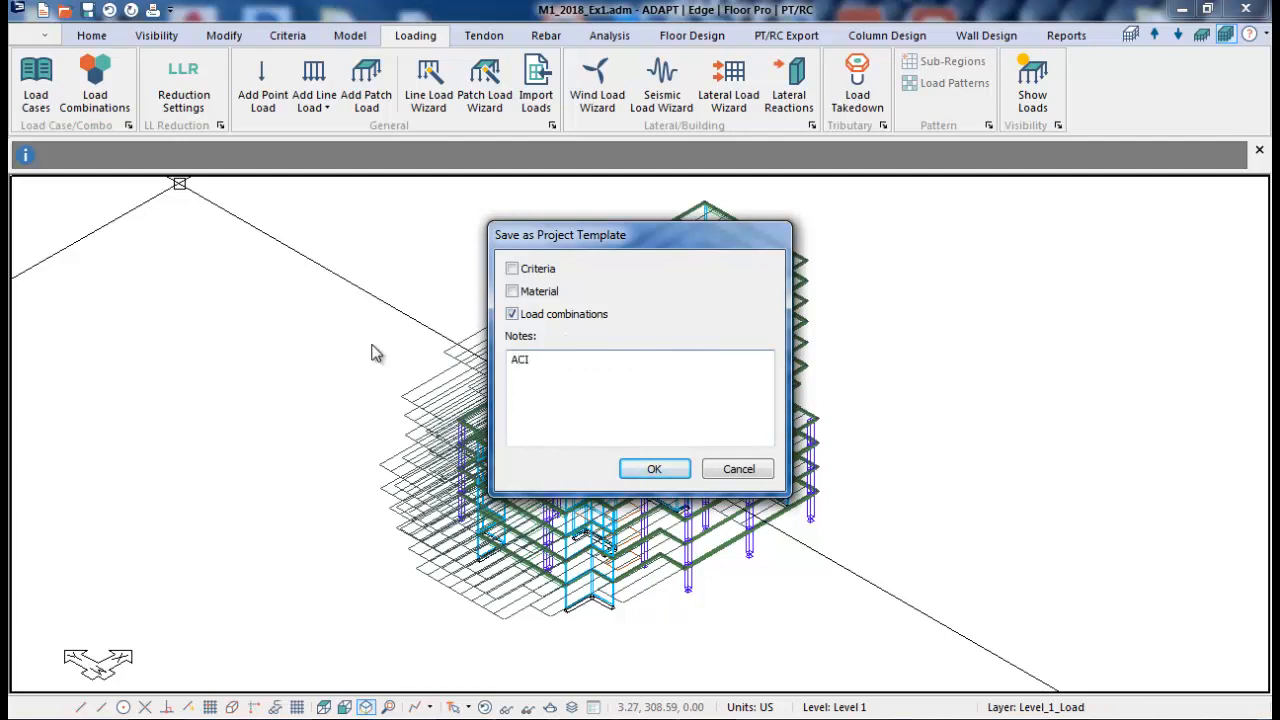
pyautogui.write('2014_ASCE7-10 Combos')
pyautogui.click(657, 468)
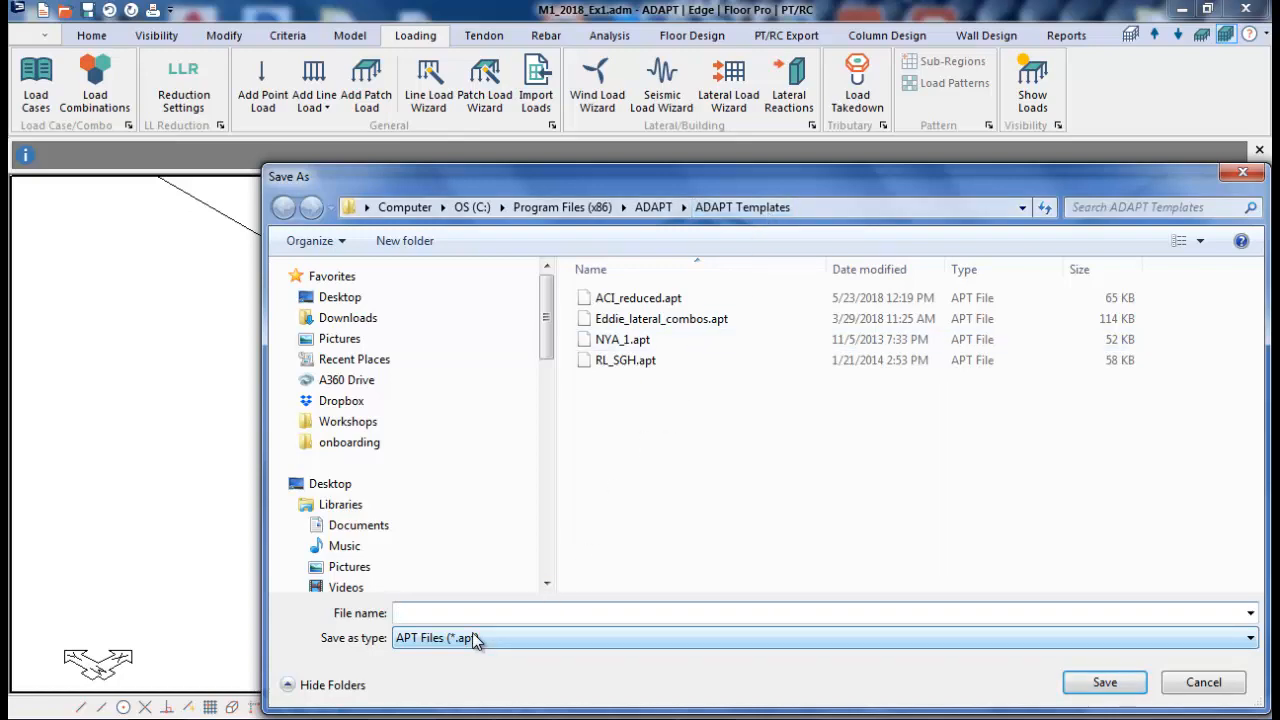
pyautogui.write('ex1')
pyautogui.press('Return')
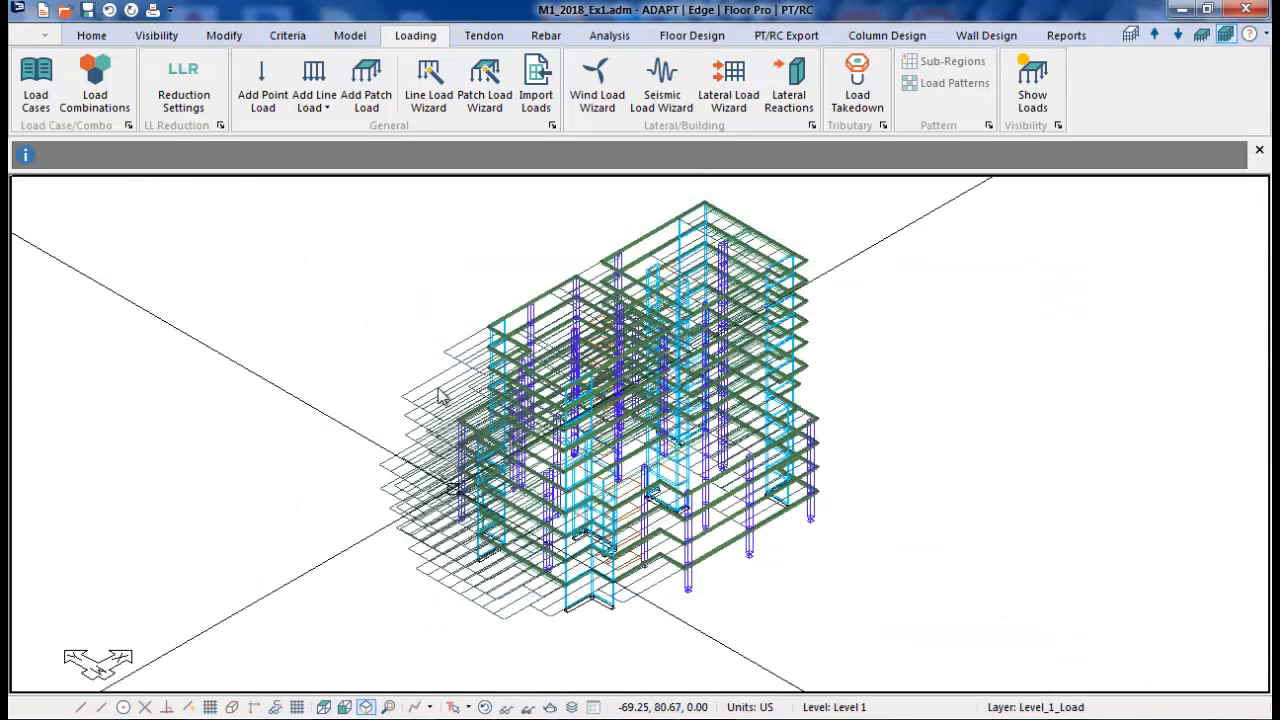
# - Create a new file based on the ex1 project template
pyautogui.click(87, 10)
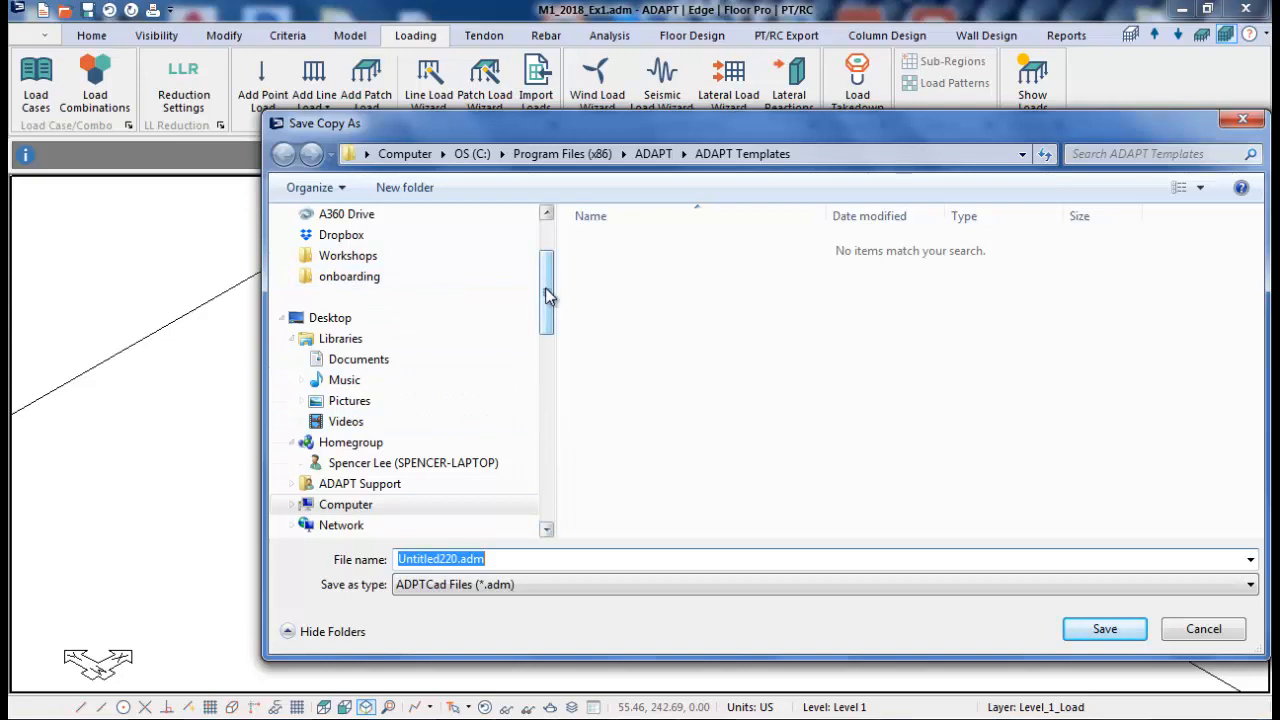
pyautogui.click(1220, 628)
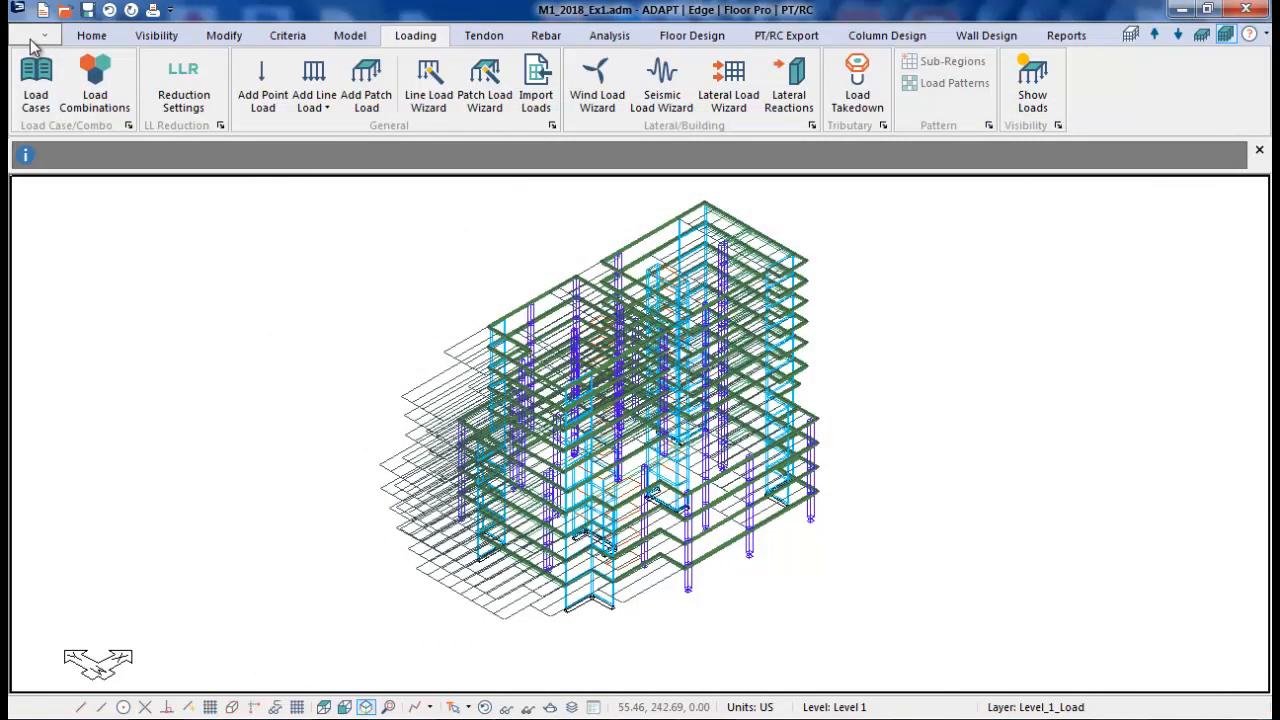
pyautogui.click(33, 40)
pyautogui.click(52, 63)
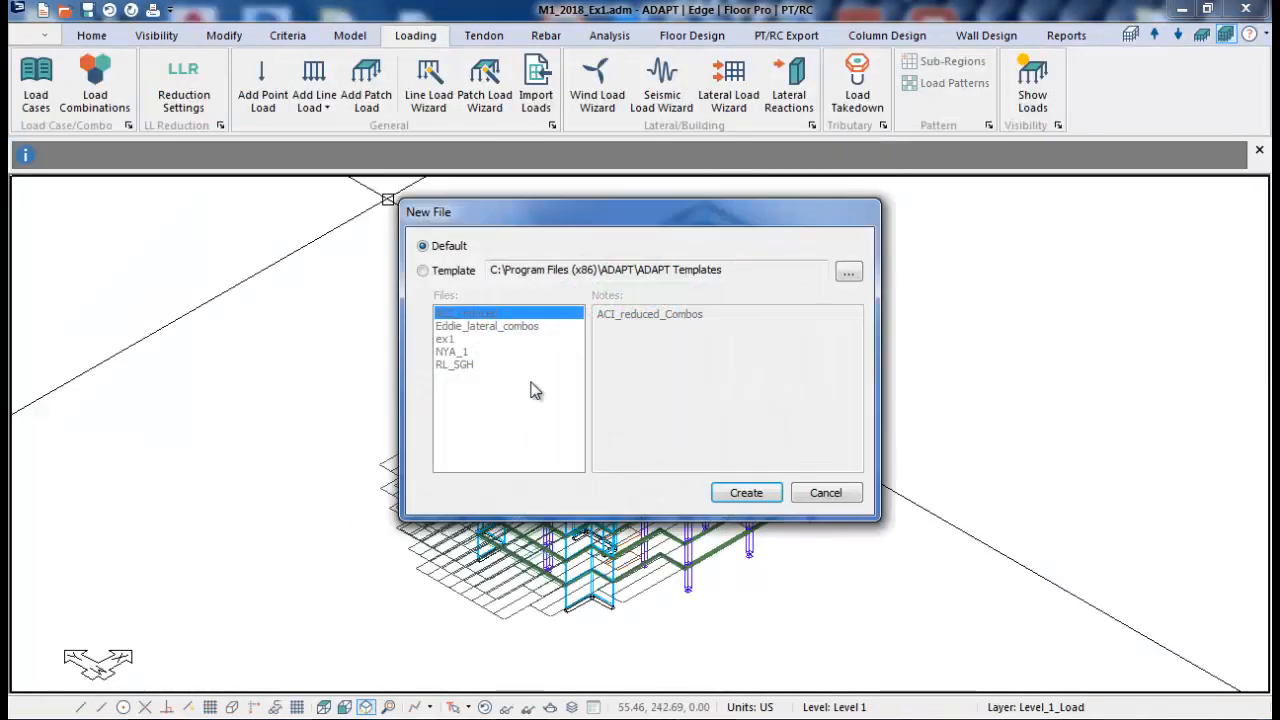
pyautogui.click(424, 272)
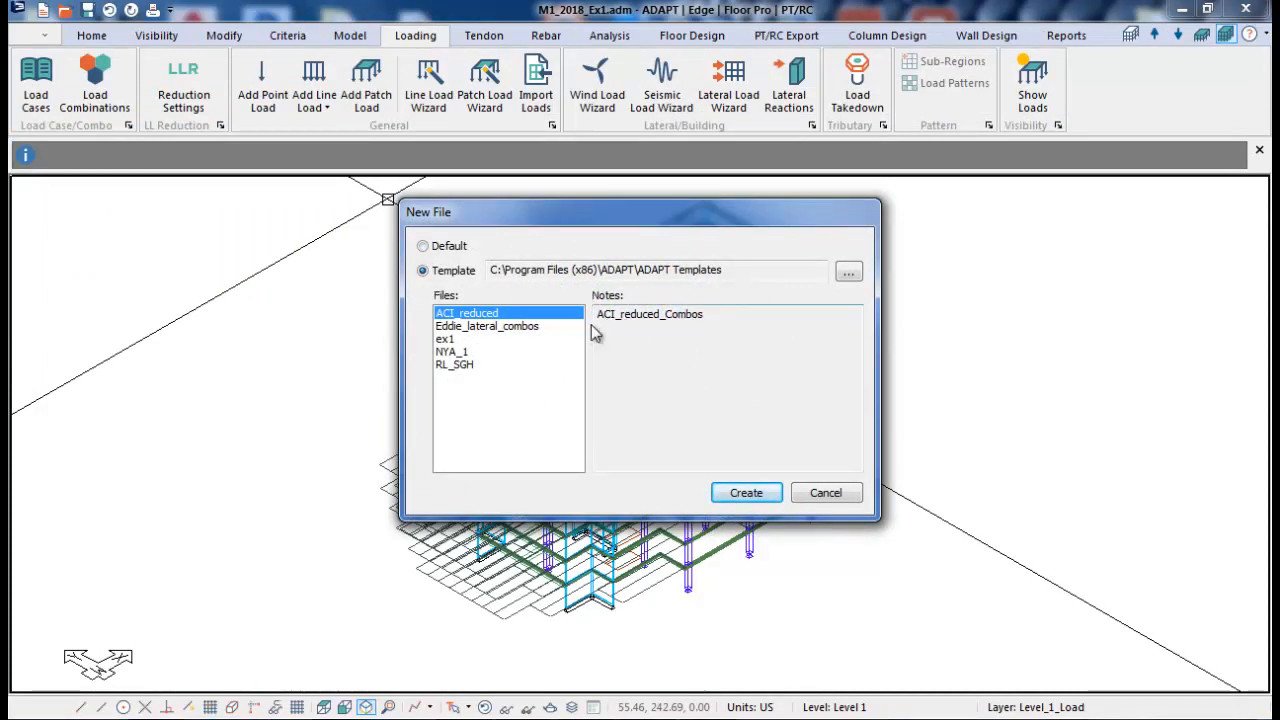
pyautogui.click(446, 340)
pyautogui.click(745, 495)
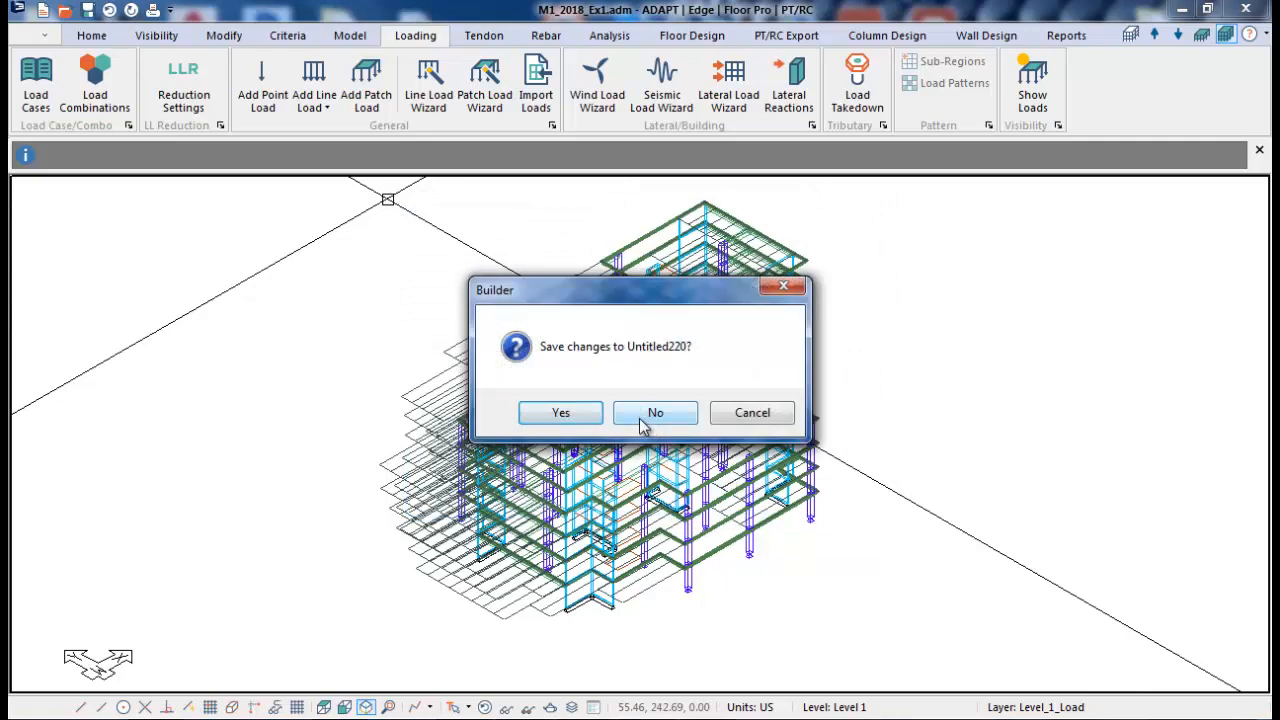
# - Save the current model over M1_2018_Ex1.adm in the Builder Models folder, and check the load combinations in the new file
pyautogui.click(560, 413)
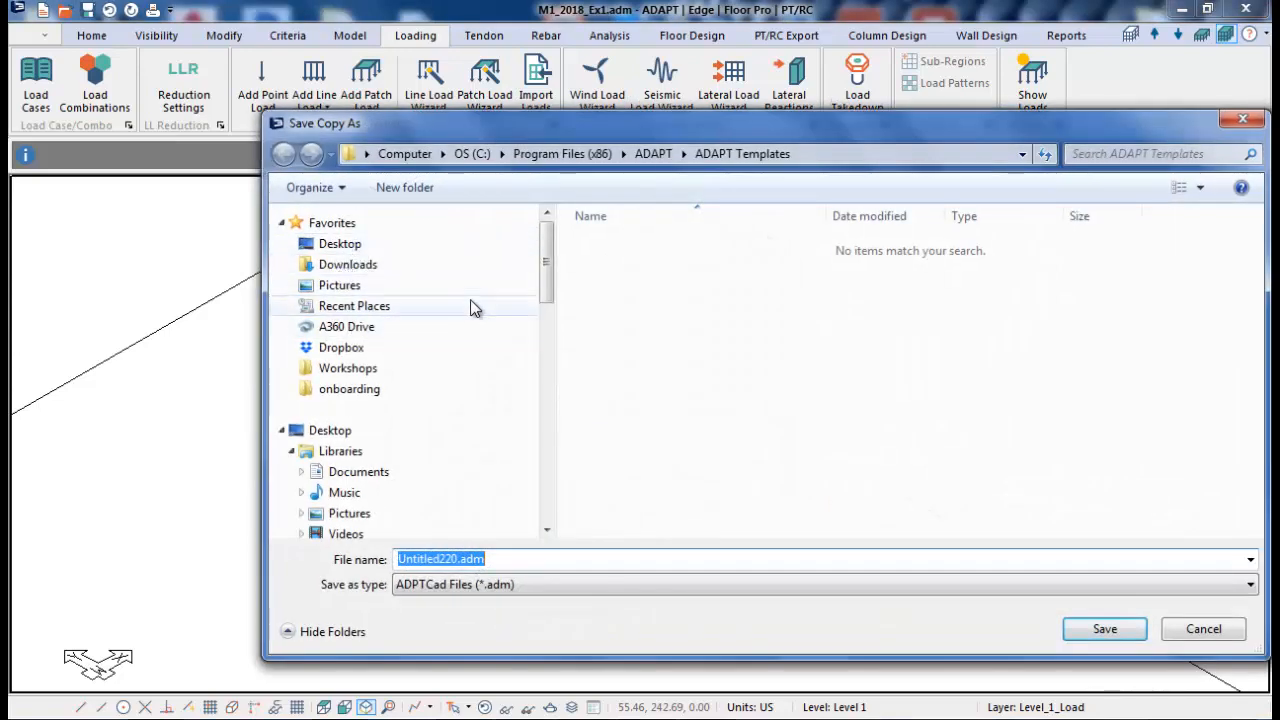
pyautogui.click(378, 247)
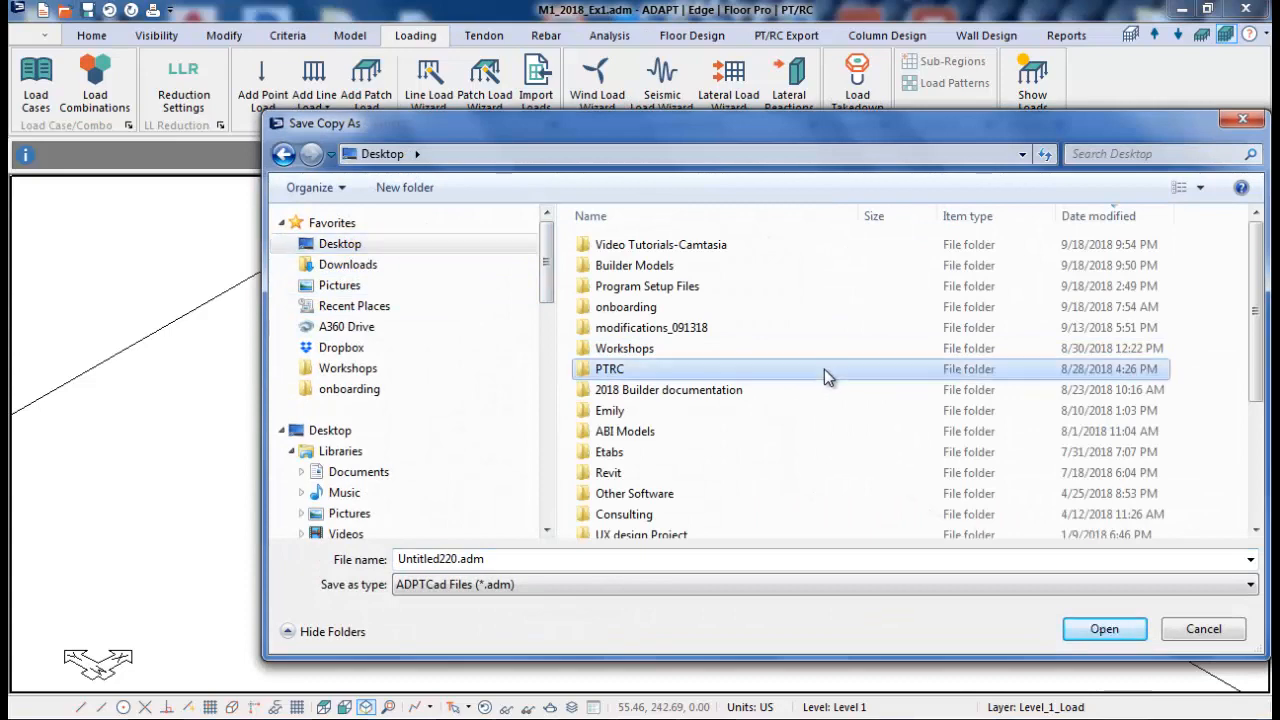
pyautogui.doubleClick(673, 266)
pyautogui.doubleClick(622, 246)
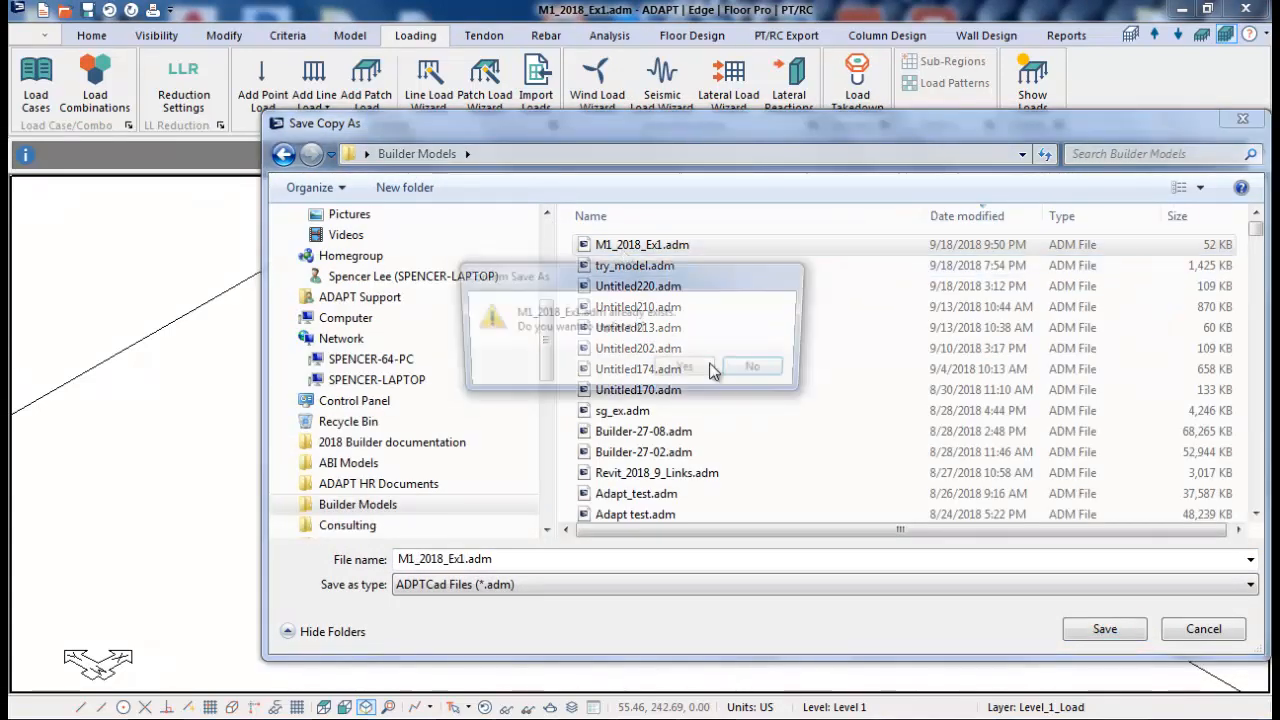
pyautogui.click(688, 371)
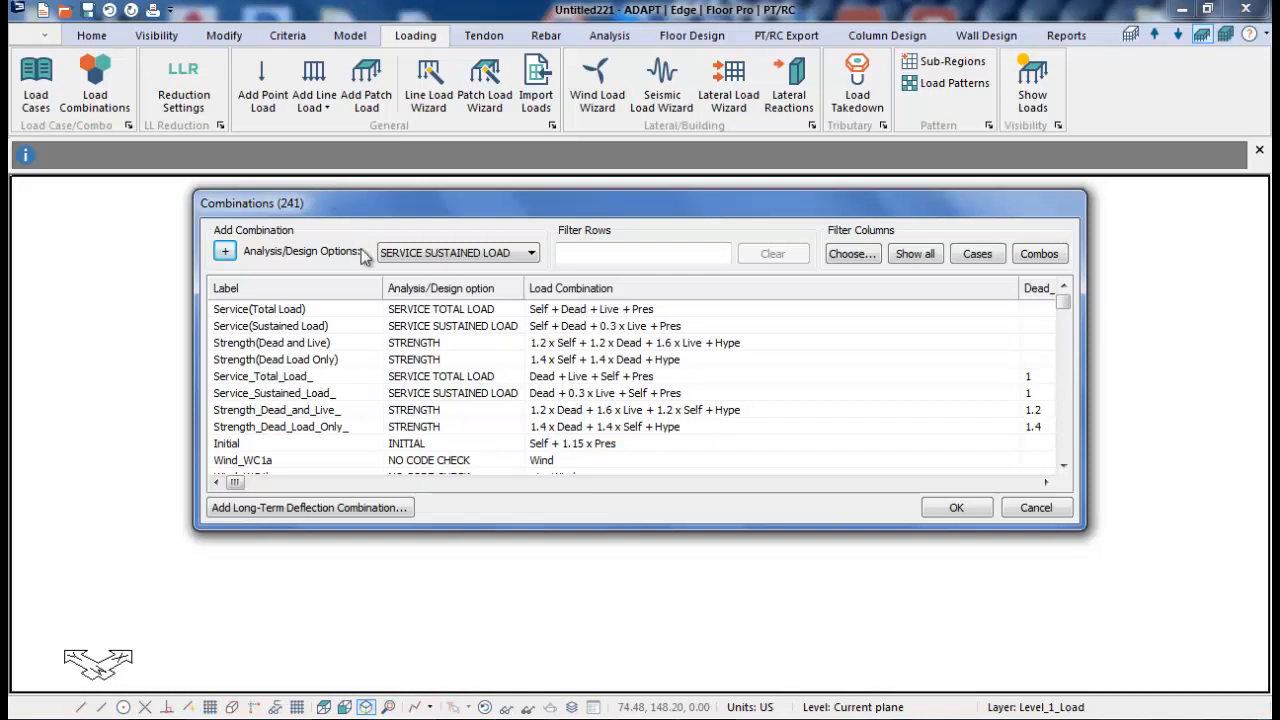
pyautogui.click(1035, 508)
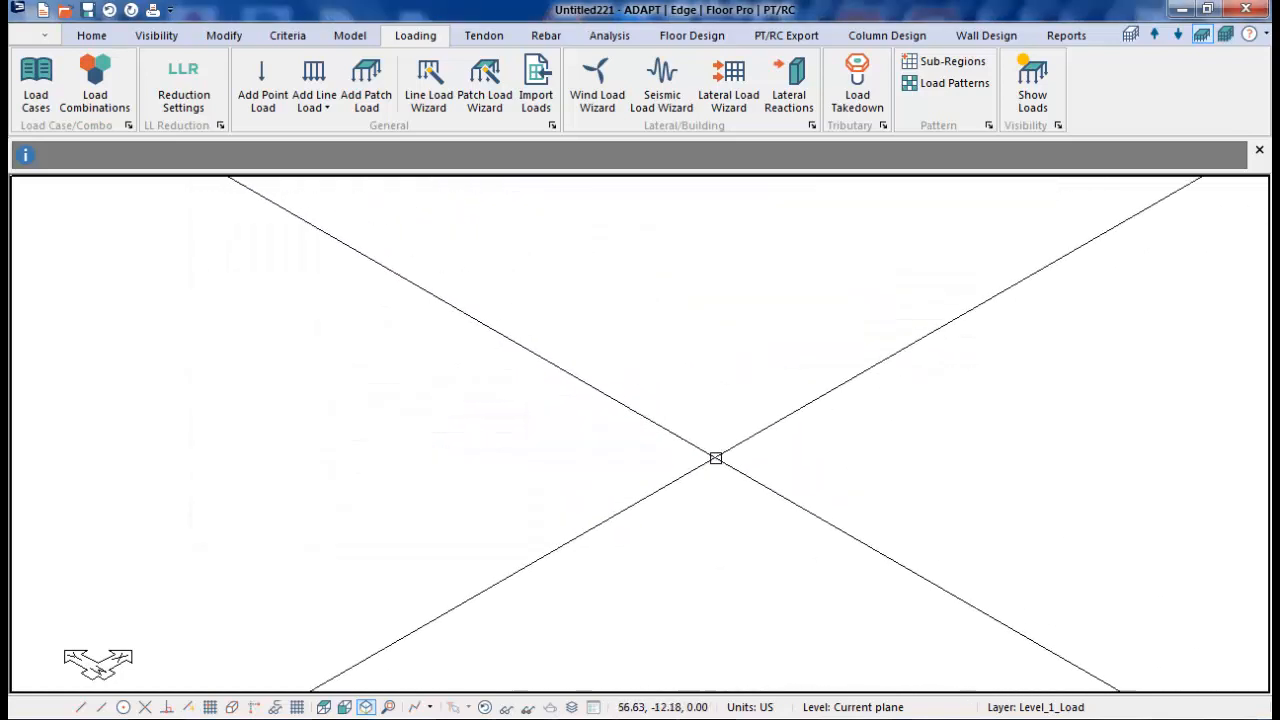